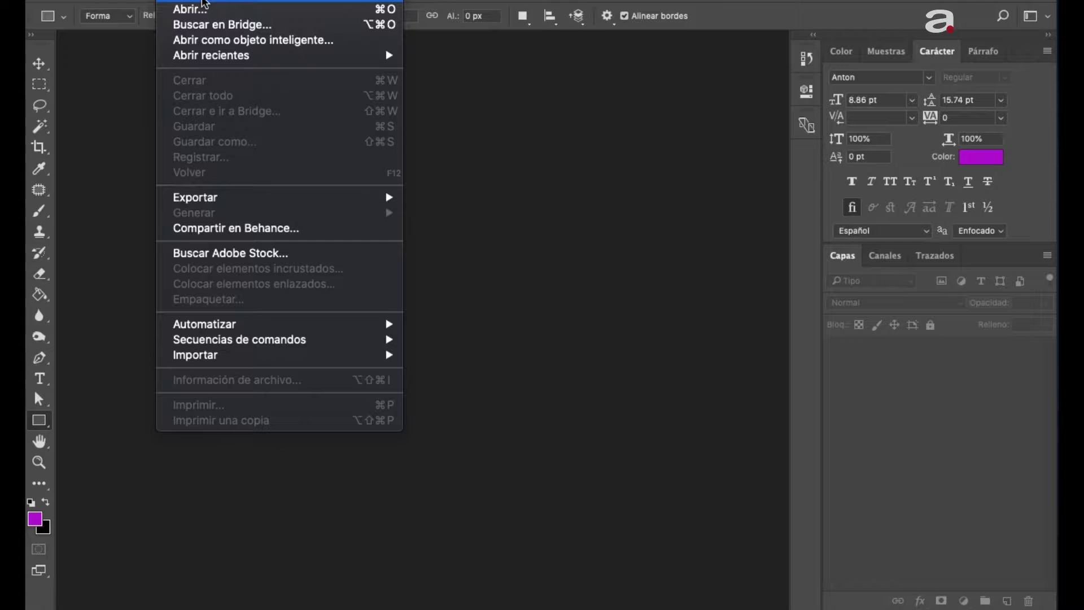
Create a new 1200 × 1200 px, 200 ppi document with a transparent background
click(204, 3)
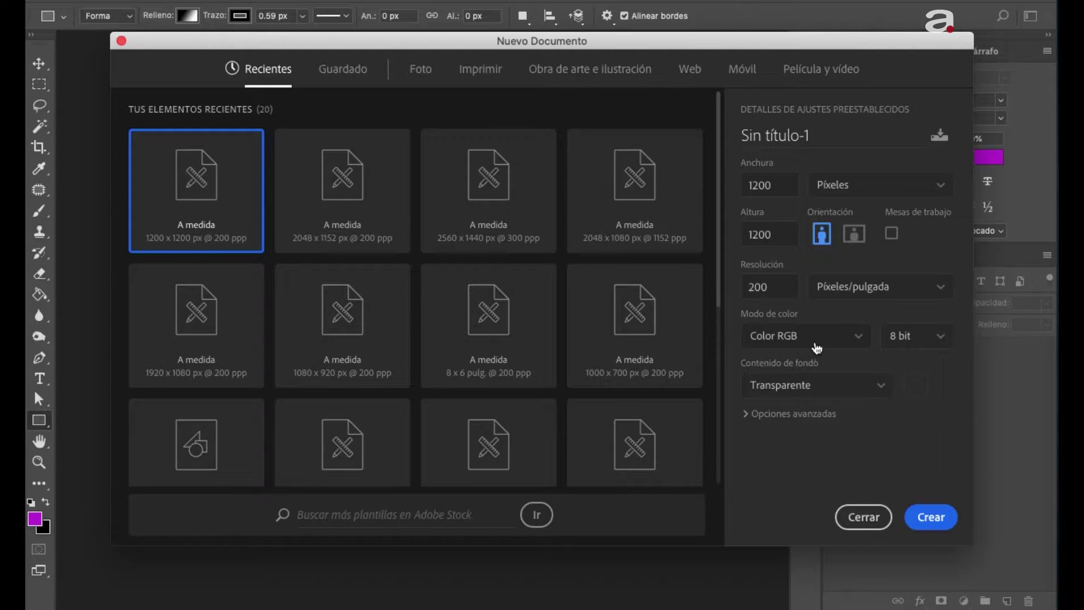
click(930, 516)
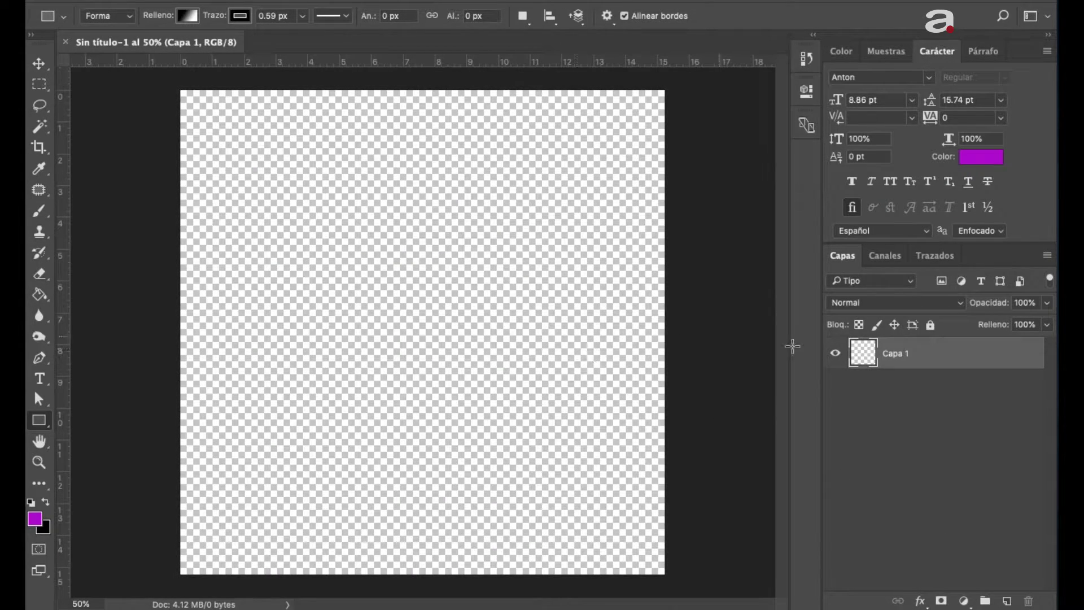
Add a new layer, Capa 2, and fill it with white (#ffffff) using the Paint Bucket
click(1007, 602)
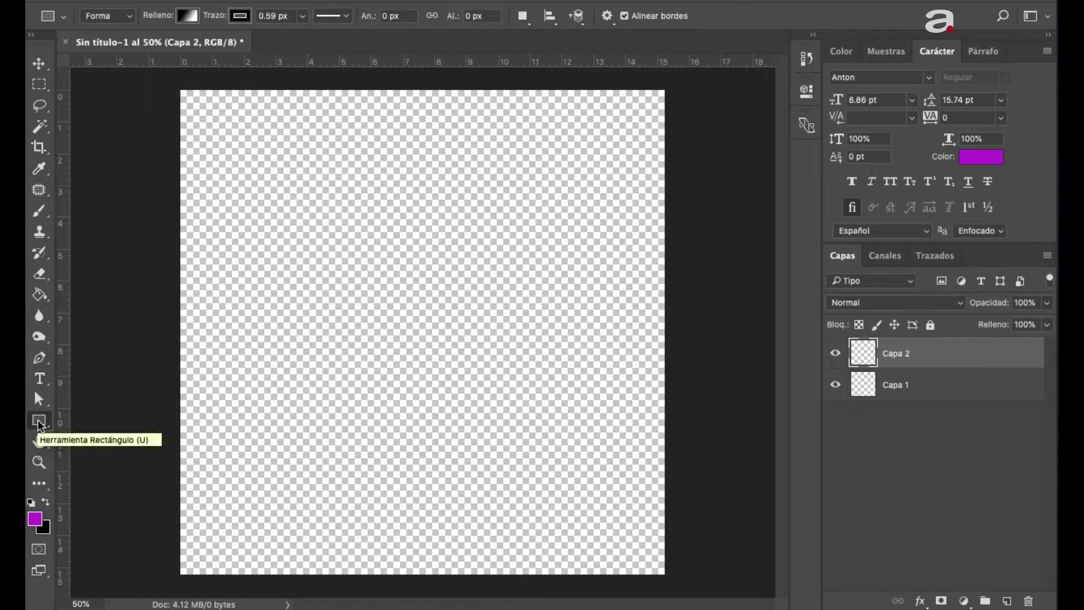
click(40, 296)
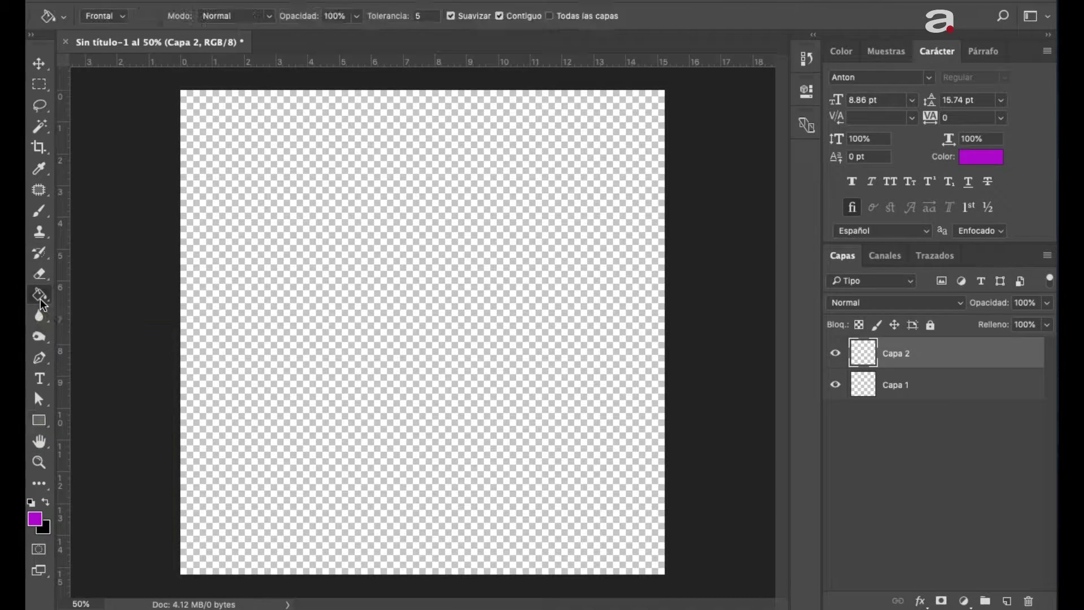
click(45, 520)
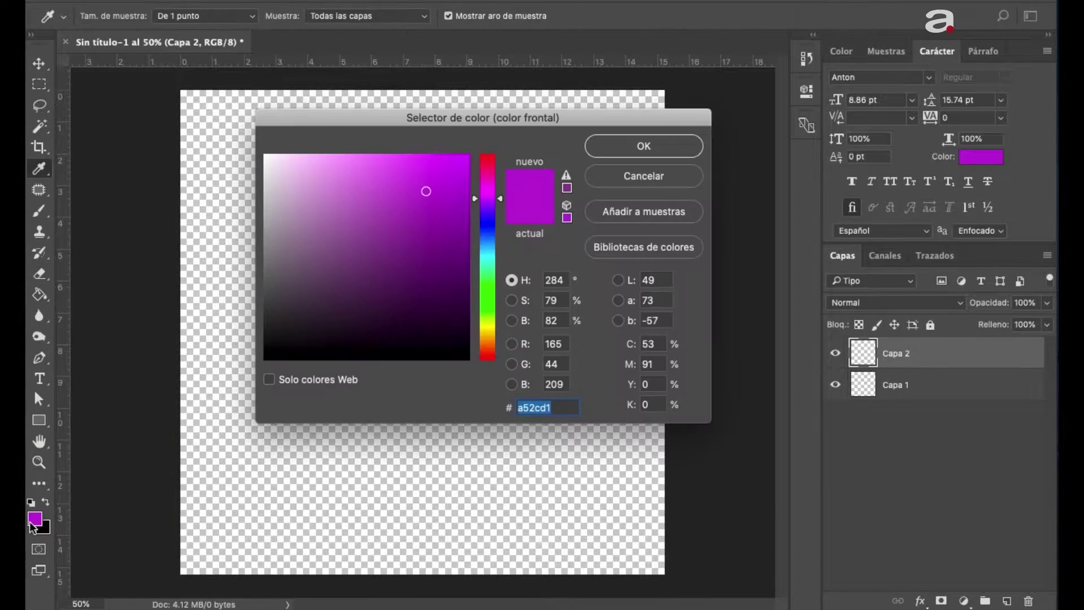
click(284, 162)
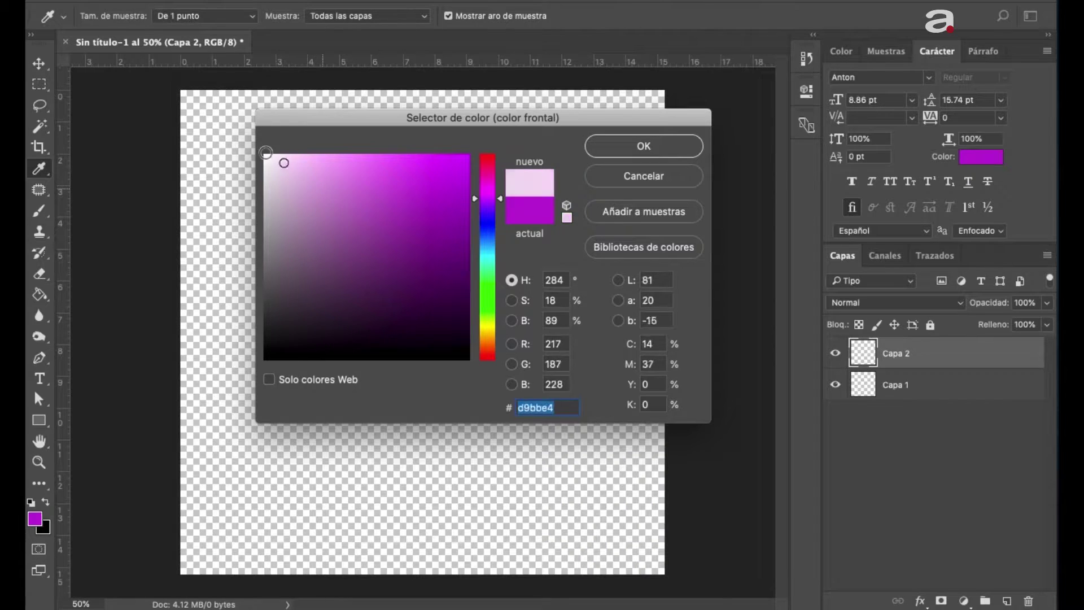
click(640, 152)
click(443, 393)
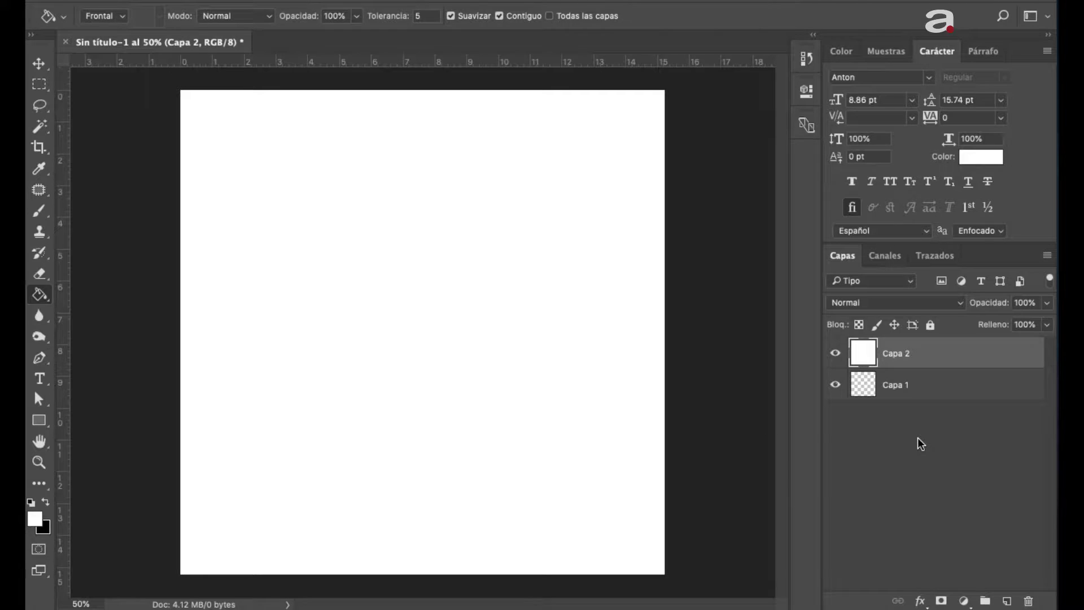
Draw a rectangle over the top half of the canvas, overhanging its top-left corner
key(ctrl+minus)
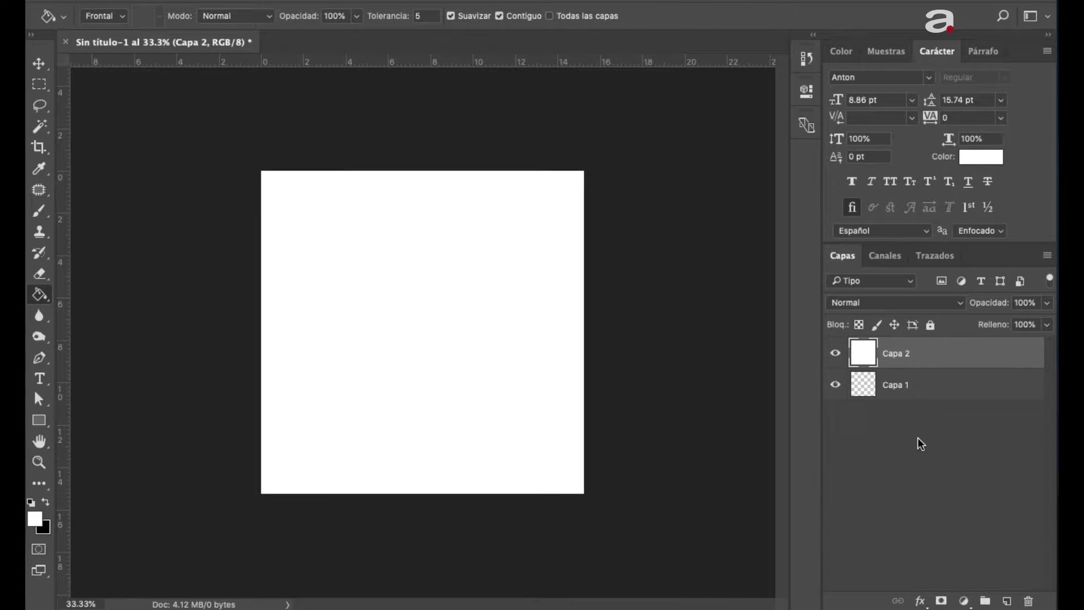
click(40, 426)
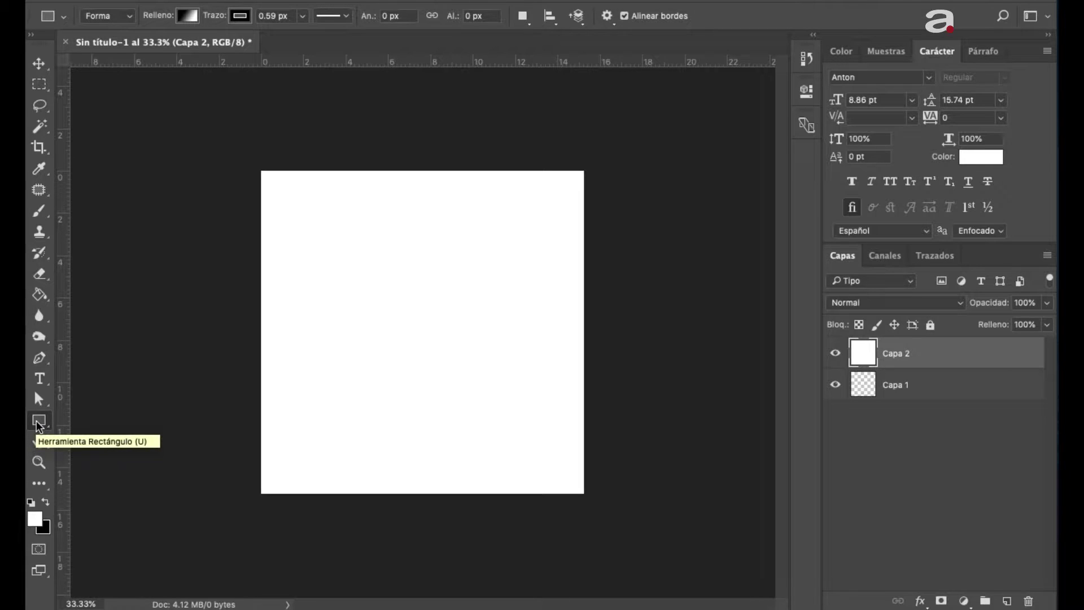
right_click(40, 426)
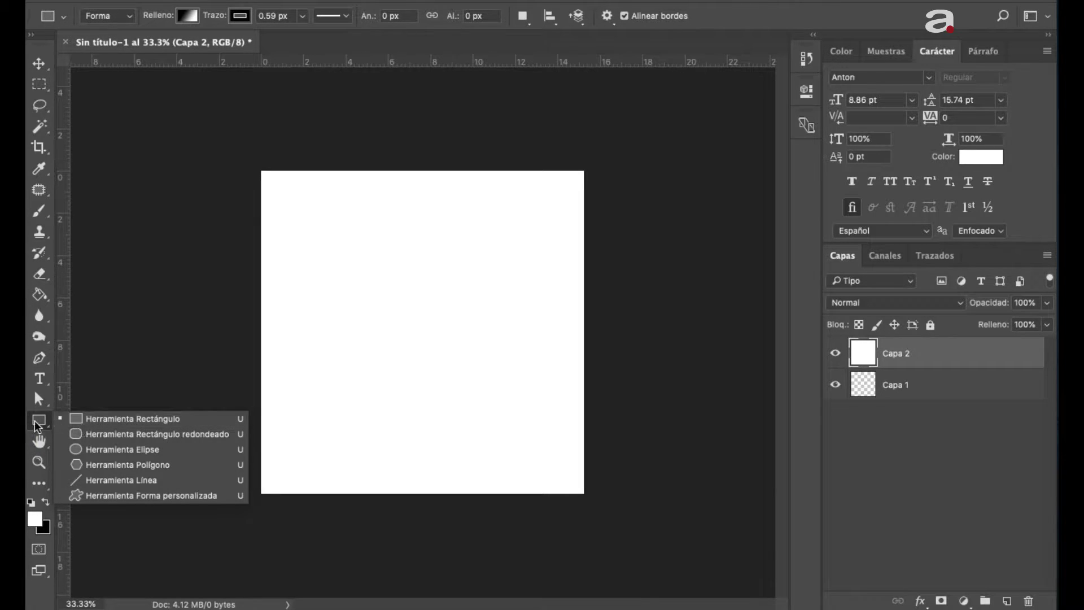
click(37, 424)
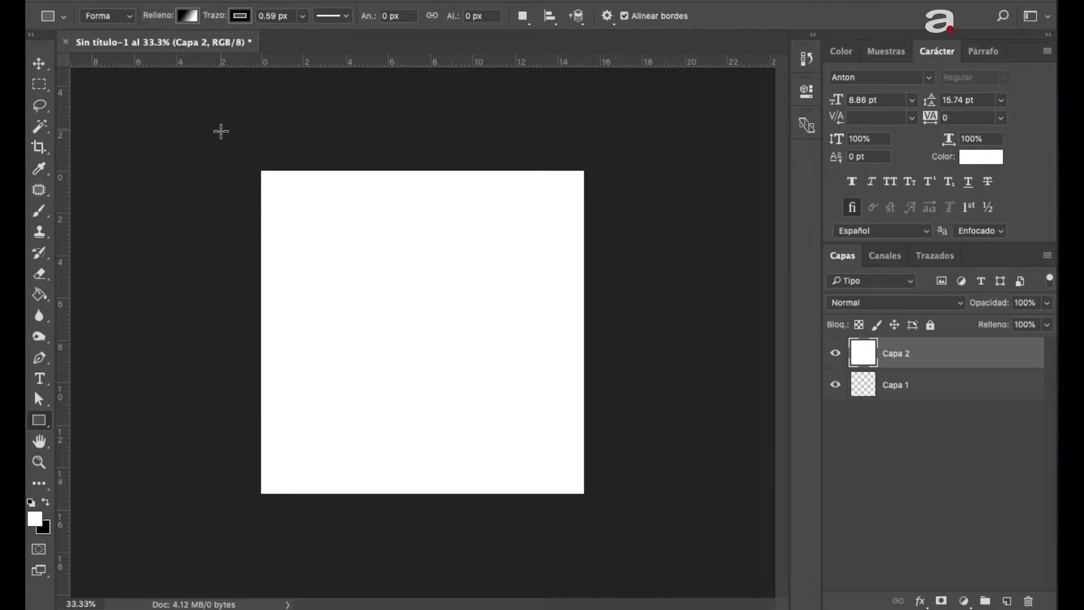
drag(222, 134, 613, 344)
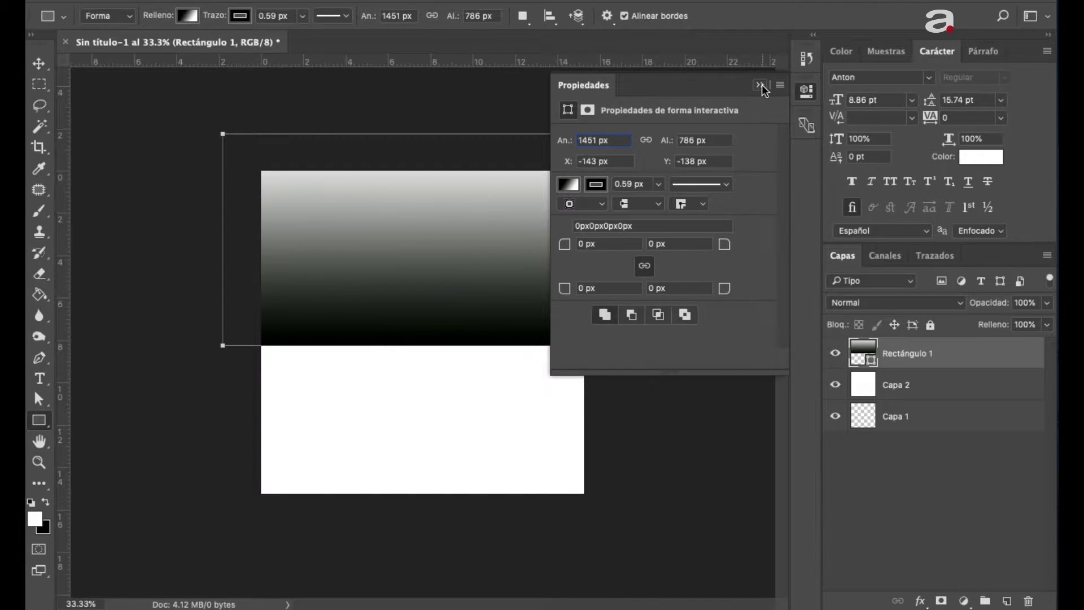
Give the Rectángulo 1 shape a solid black fill
click(566, 184)
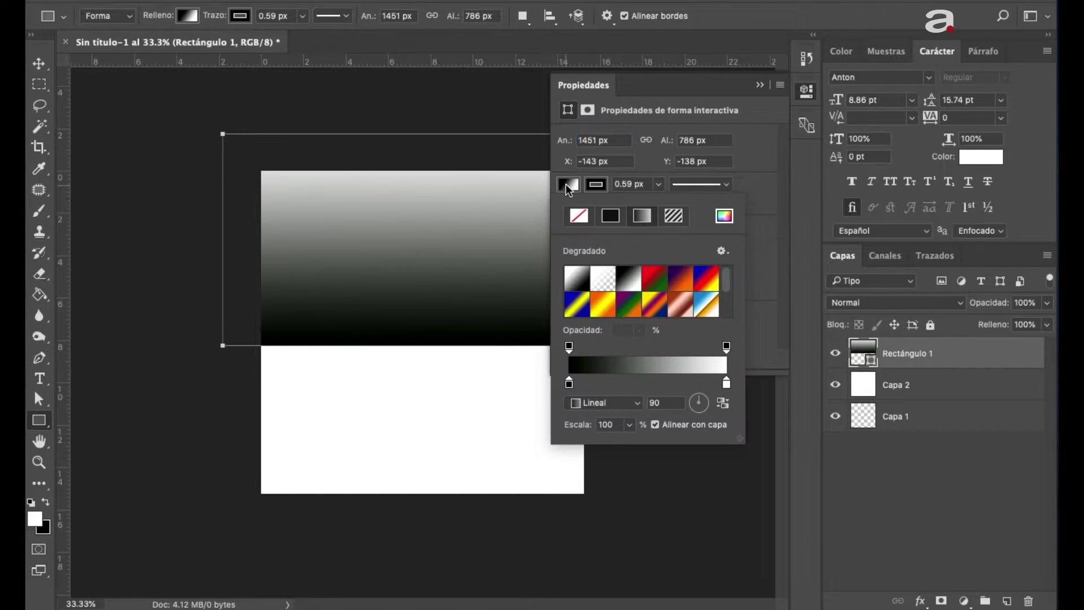
click(611, 216)
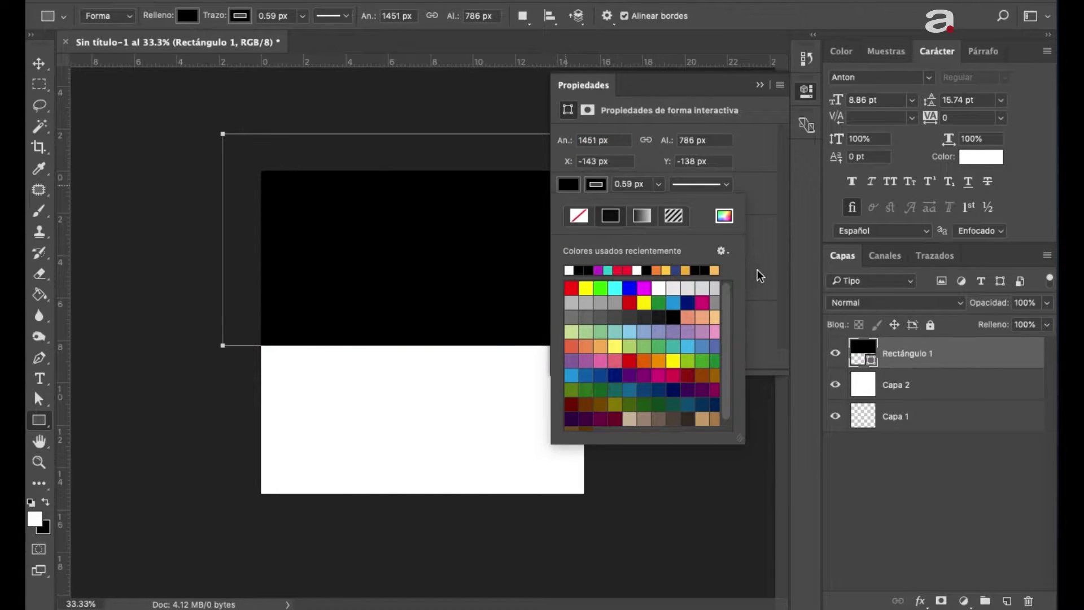
click(768, 281)
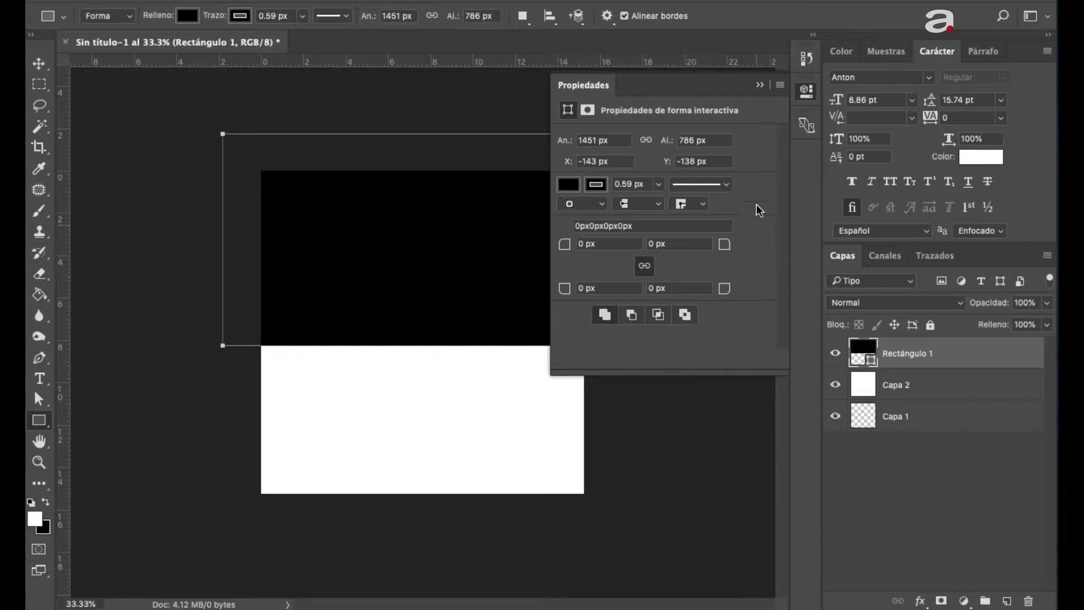
click(760, 86)
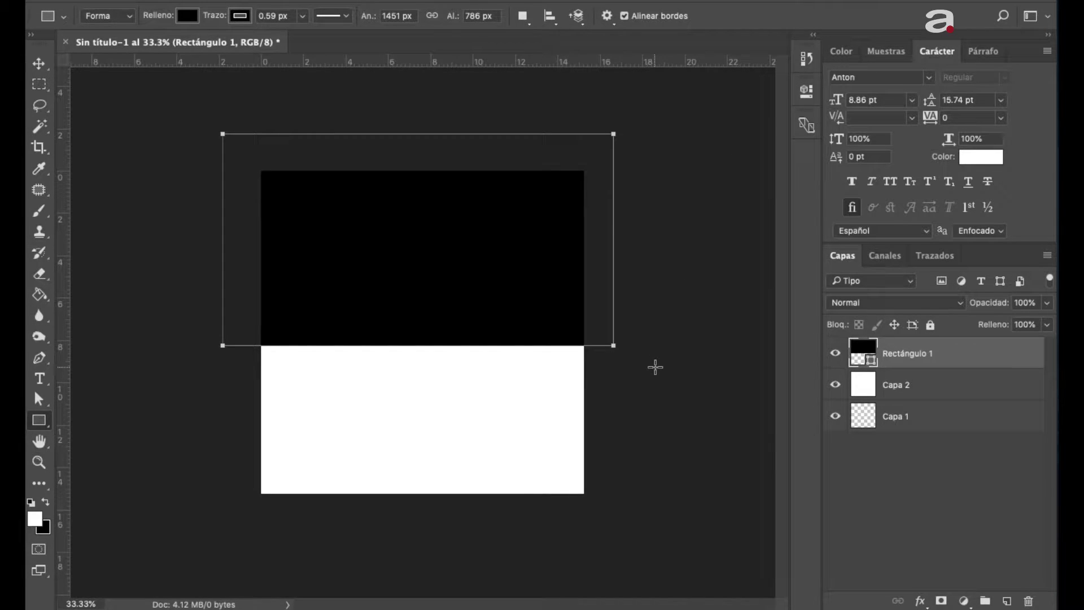
Warp Rectángulo 1 with Deformar so its lower edge becomes a smooth wave
key(ctrl+t)
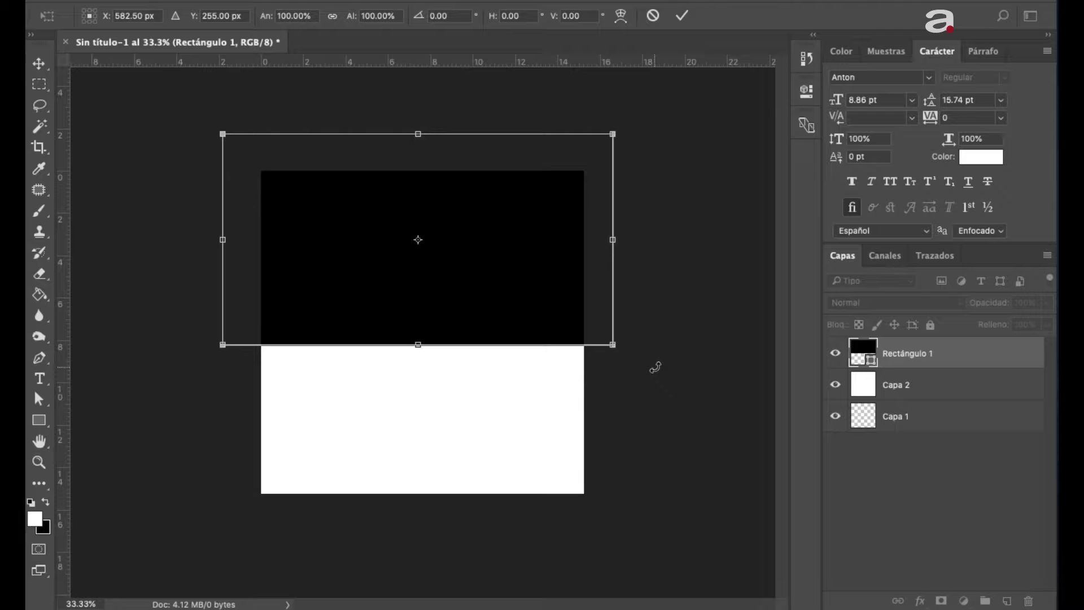
key(ctrl+plus)
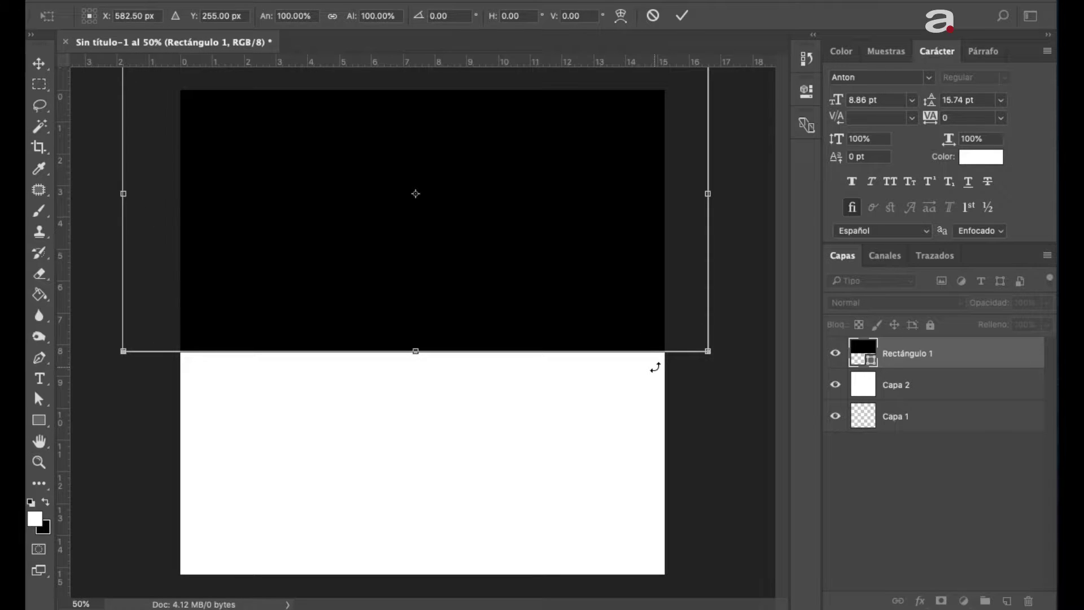
key(ctrl+minus)
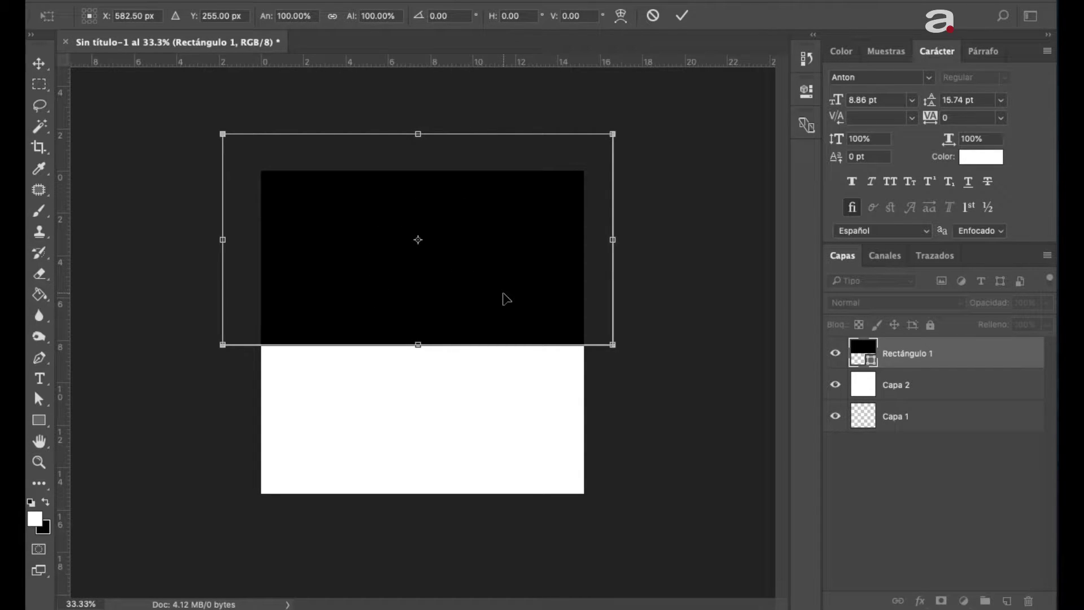
right_click(505, 298)
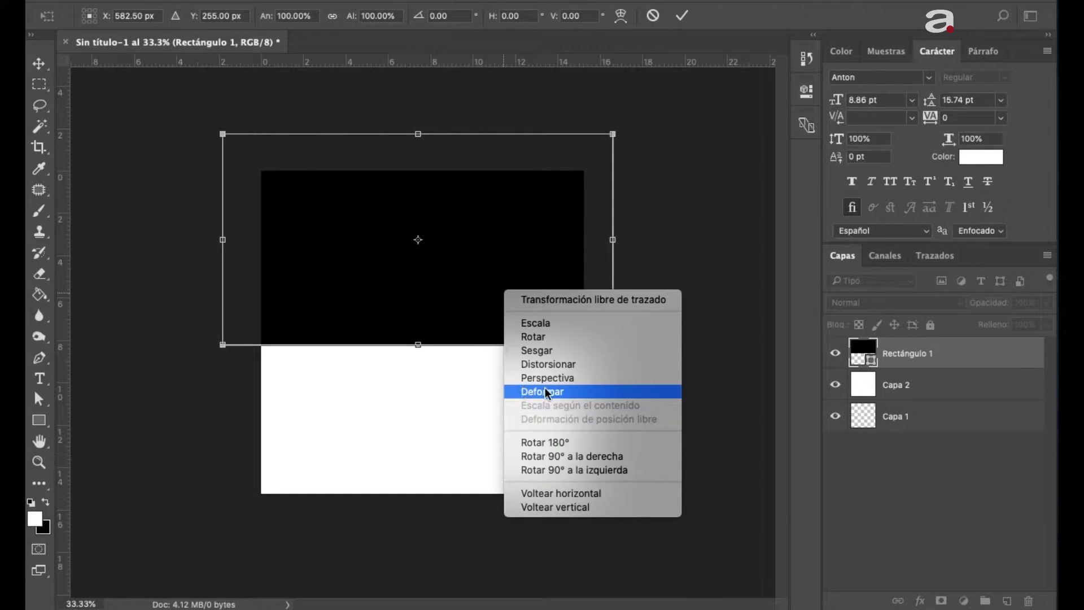
click(546, 392)
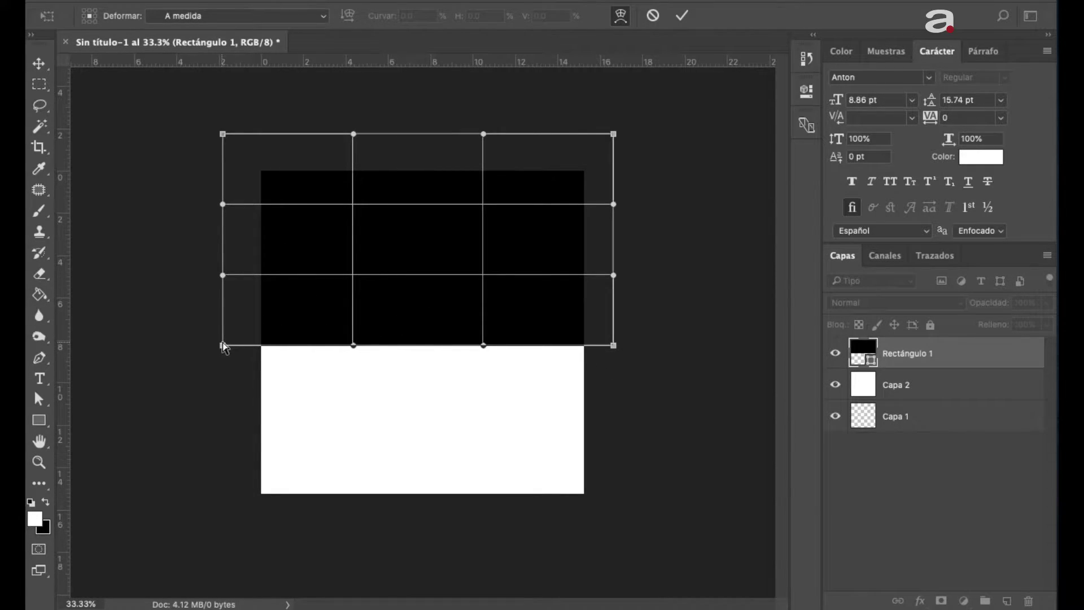
drag(229, 341, 180, 289)
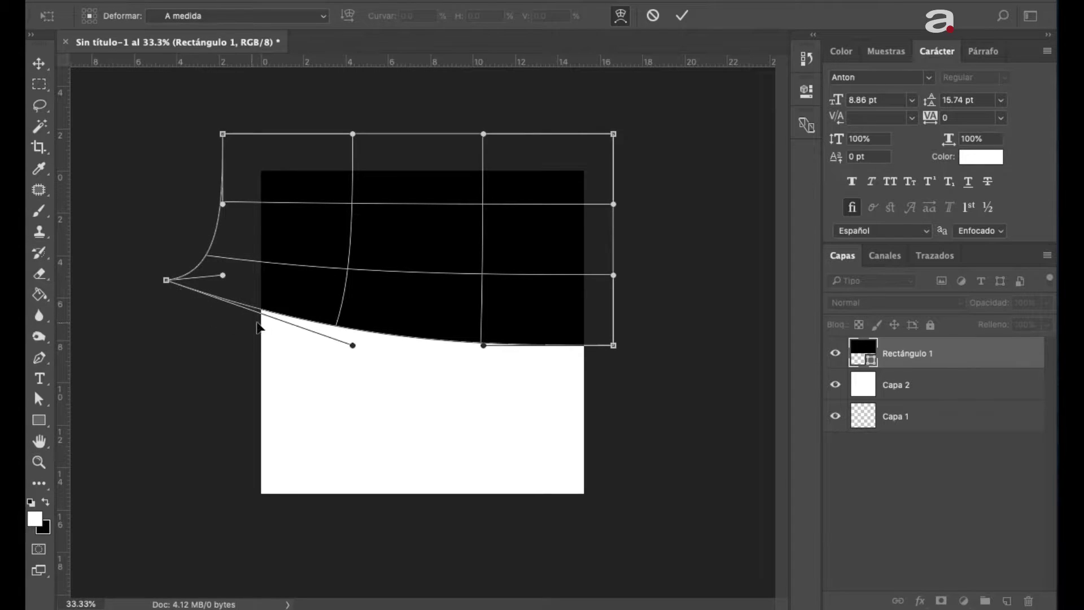
drag(310, 301, 283, 338)
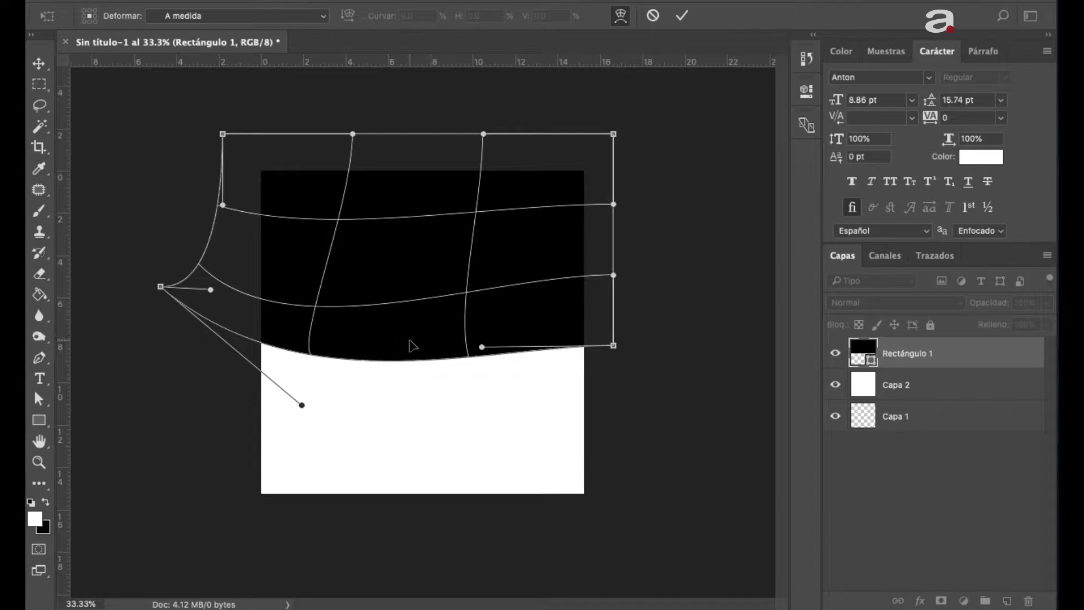
mouse_move(411, 344)
mouse_down()
mouse_move(411, 309)
mouse_move(481, 244)
mouse_move(491, 254)
mouse_up()
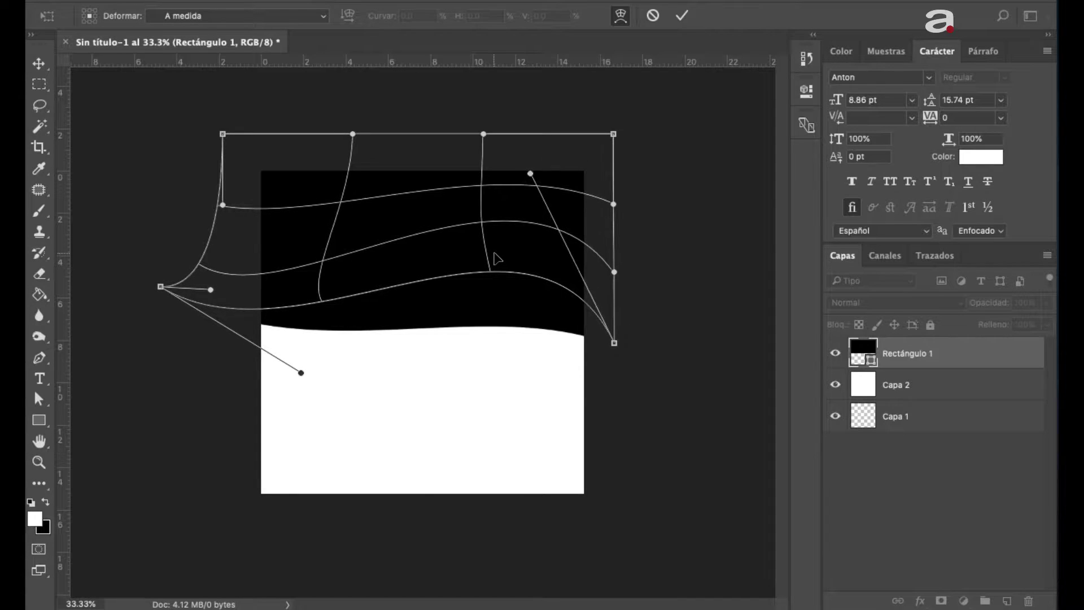
key(Return)
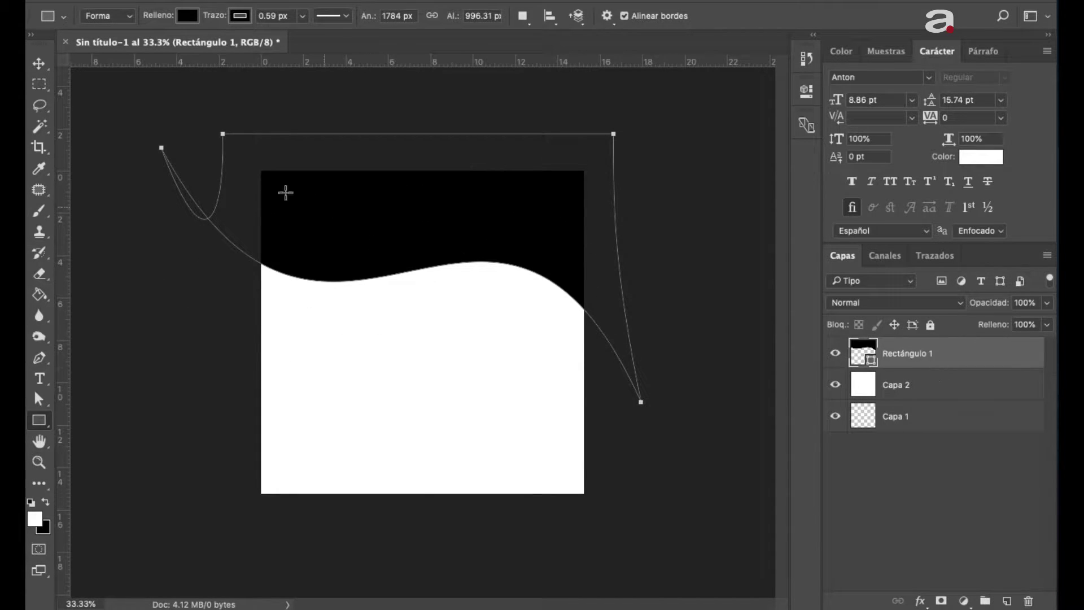
Warp Rectángulo 1 again, bending its wavy lower edge further down into the canvas
click(954, 390)
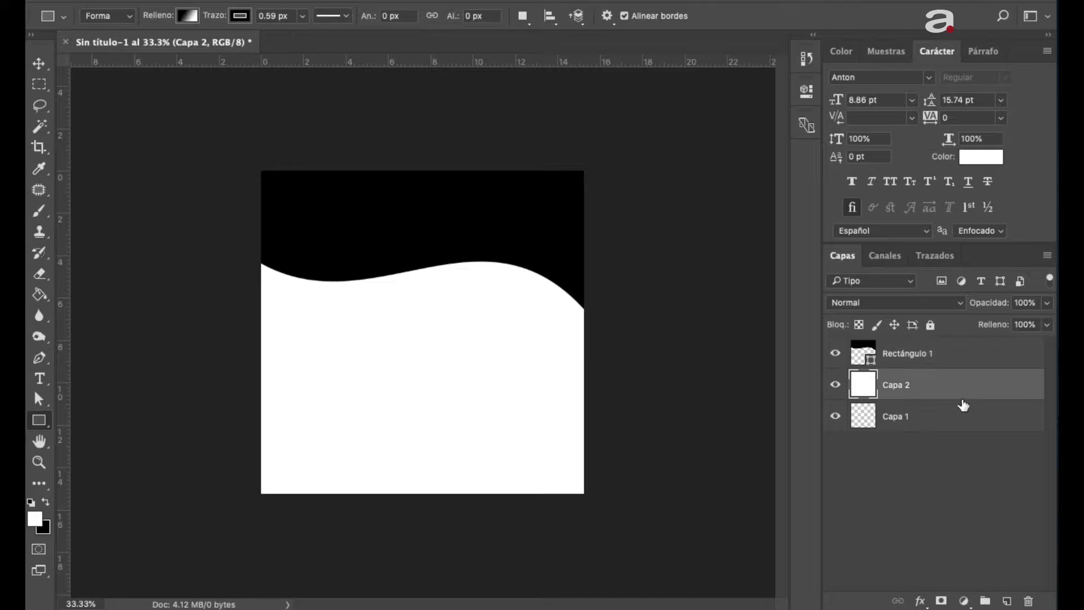
click(949, 356)
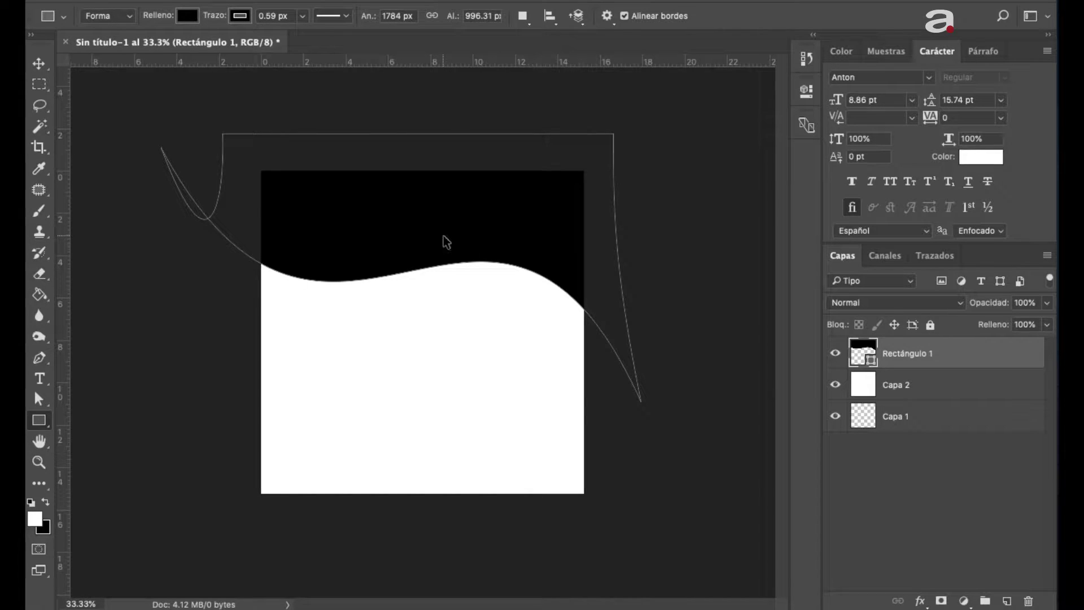
key(ctrl+t)
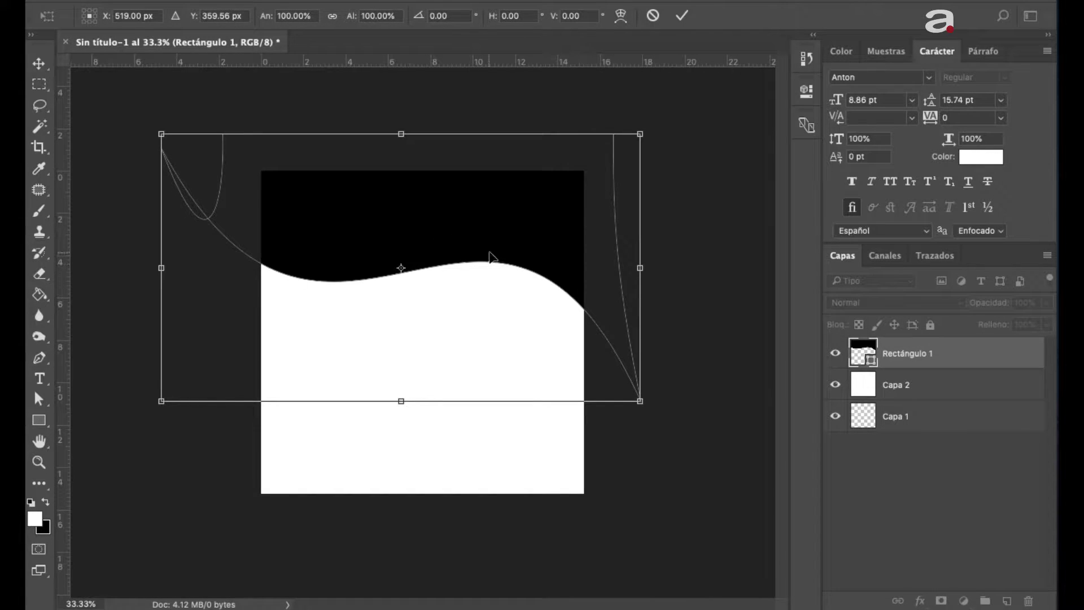
right_click(490, 257)
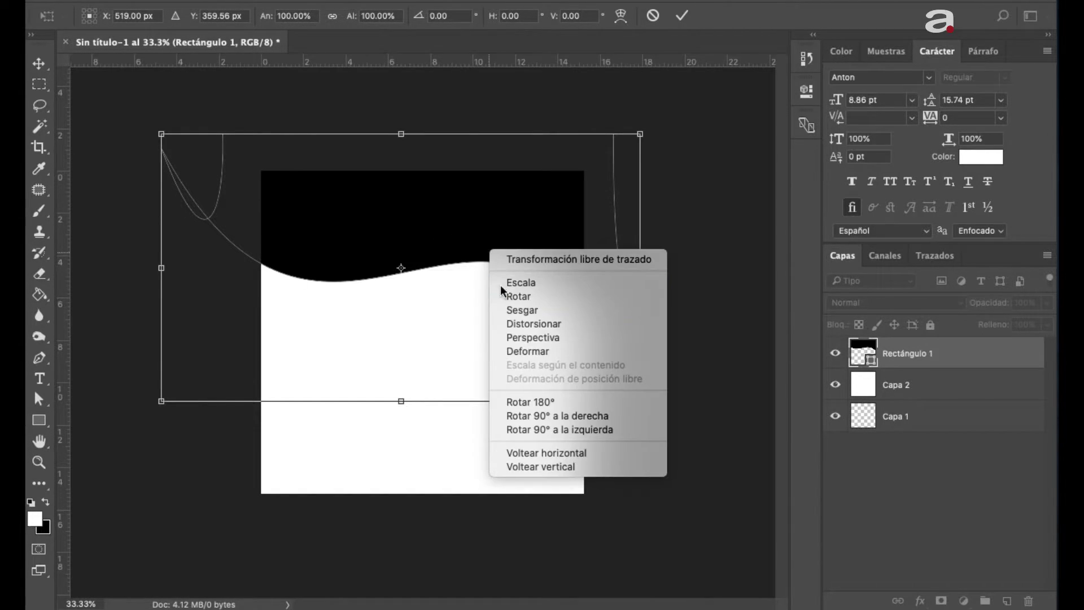
click(555, 350)
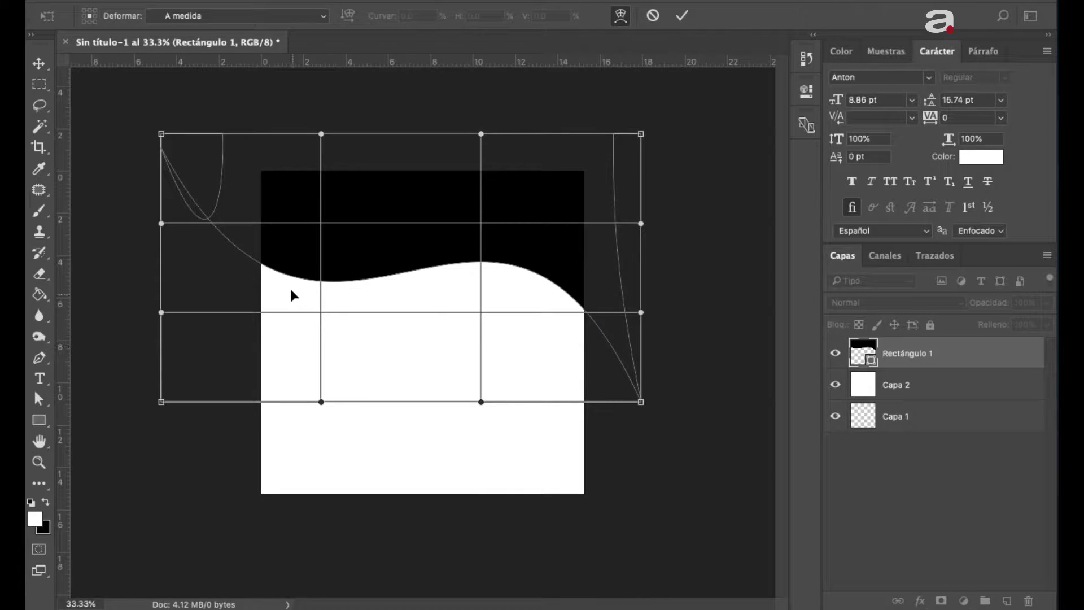
mouse_move(286, 281)
mouse_down()
mouse_move(282, 313)
mouse_move(293, 305)
mouse_up()
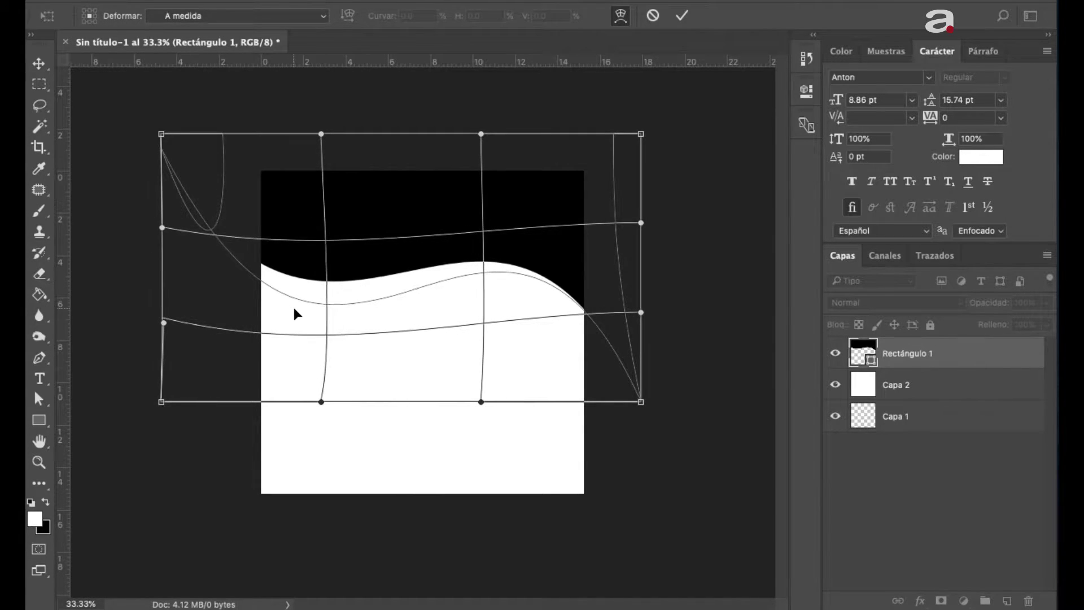
key(Return)
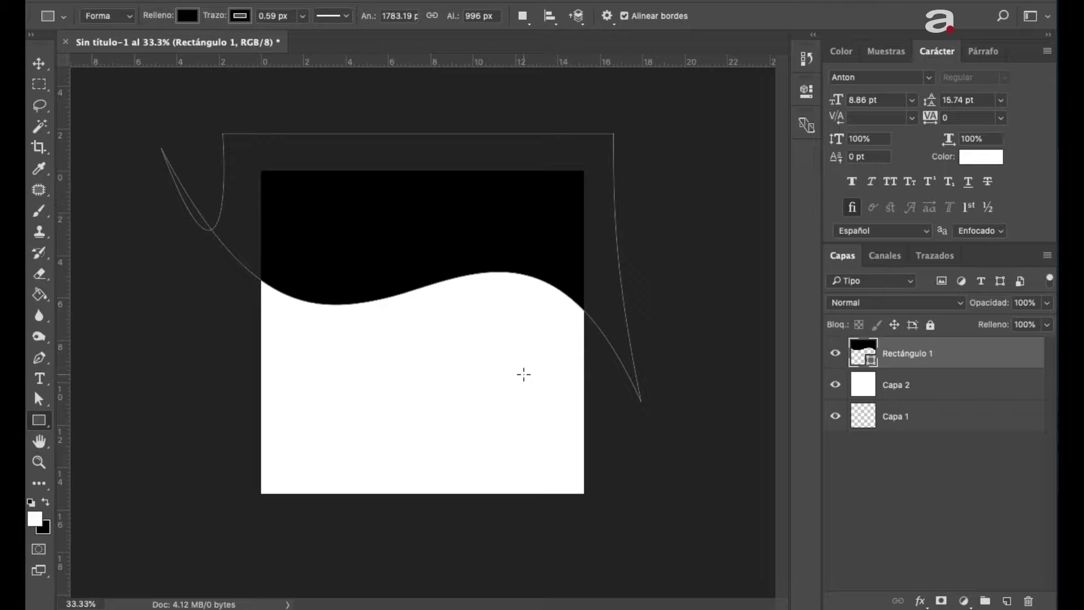
Move the wavy black shape lower, enlarge it and tilt it about 8° clockwise
key(ctrl+t)
drag(531, 314, 531, 334)
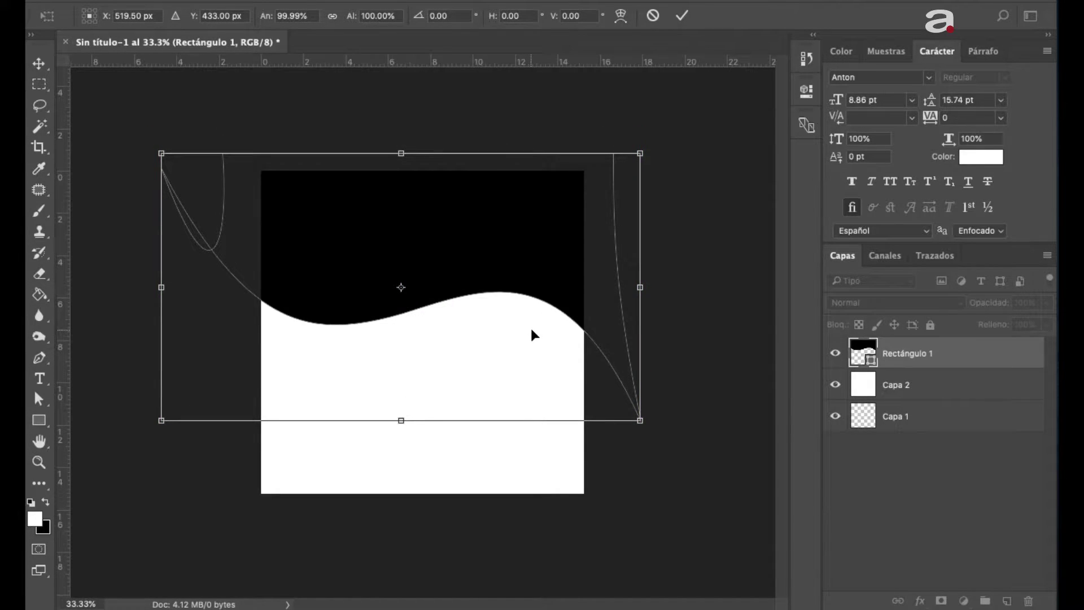
key(shift+Down)
key(shift+Down)
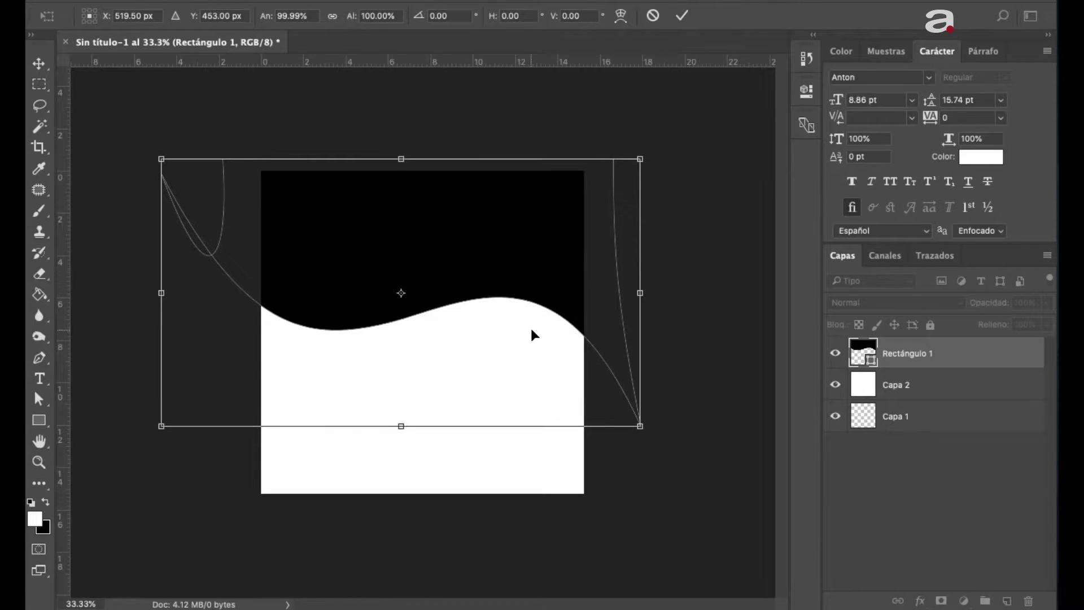
key(shift+Down)
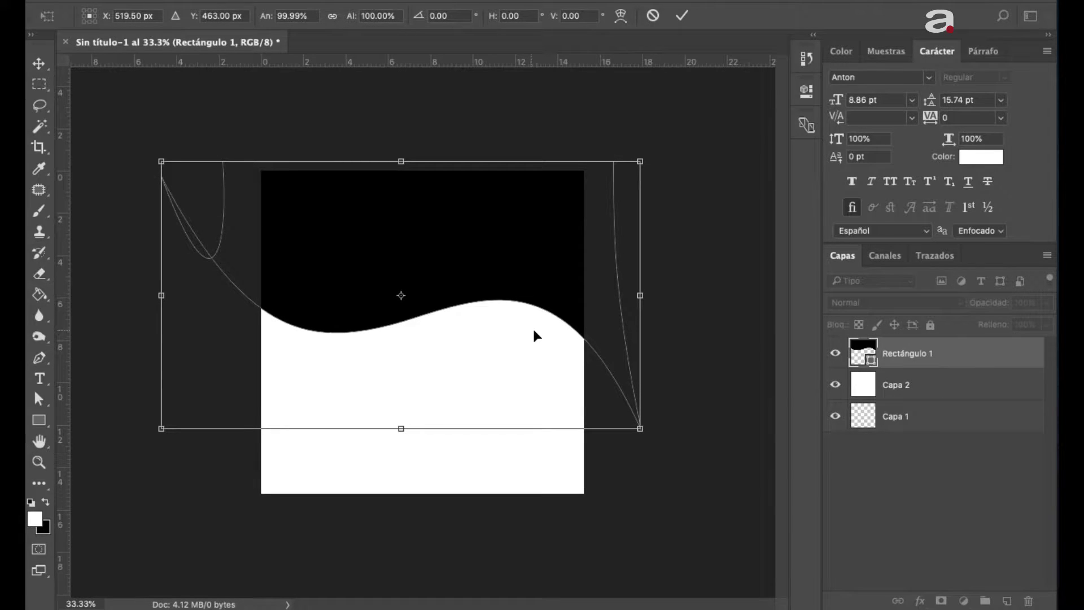
drag(672, 442, 659, 481)
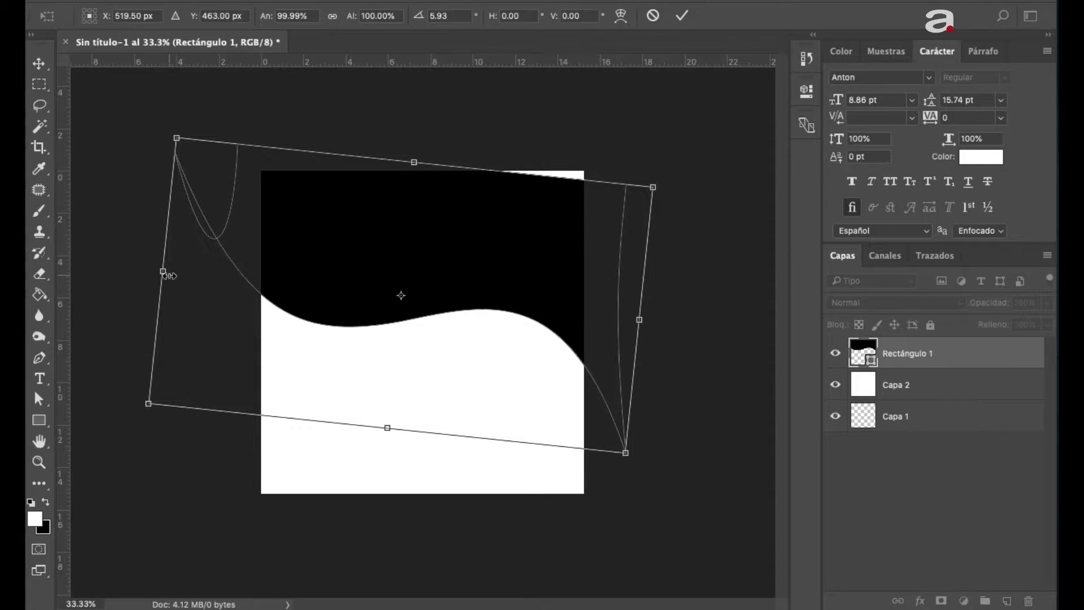
drag(163, 271, 147, 270)
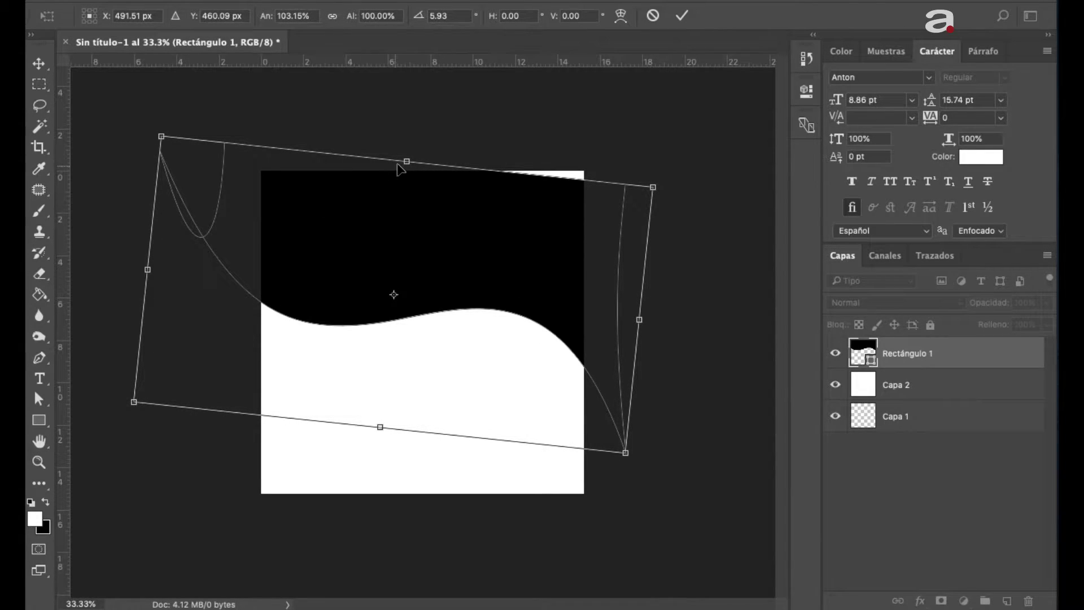
drag(407, 162, 409, 138)
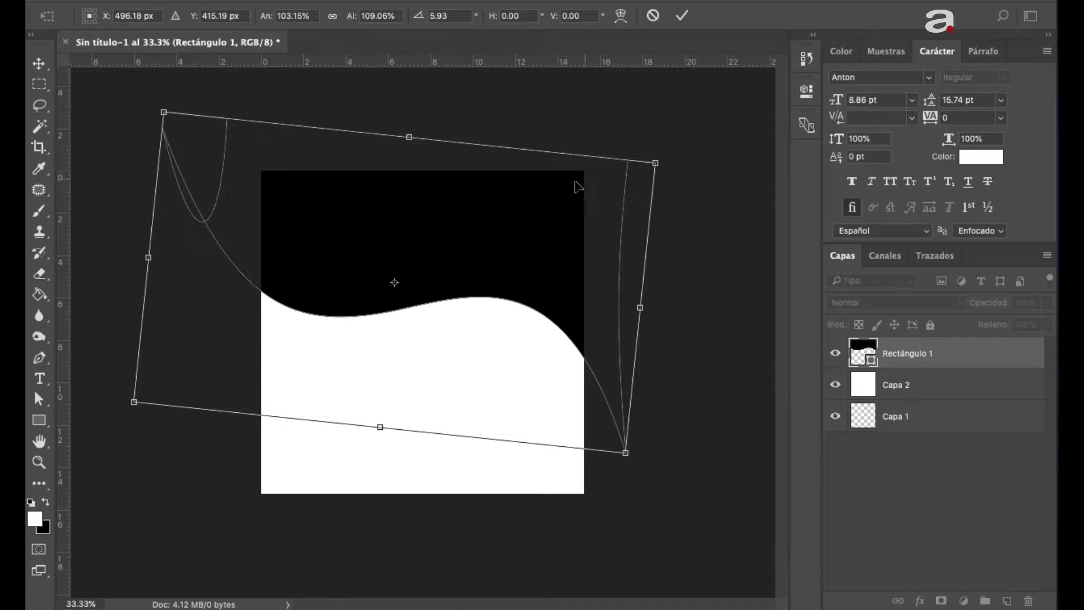
drag(685, 314, 684, 326)
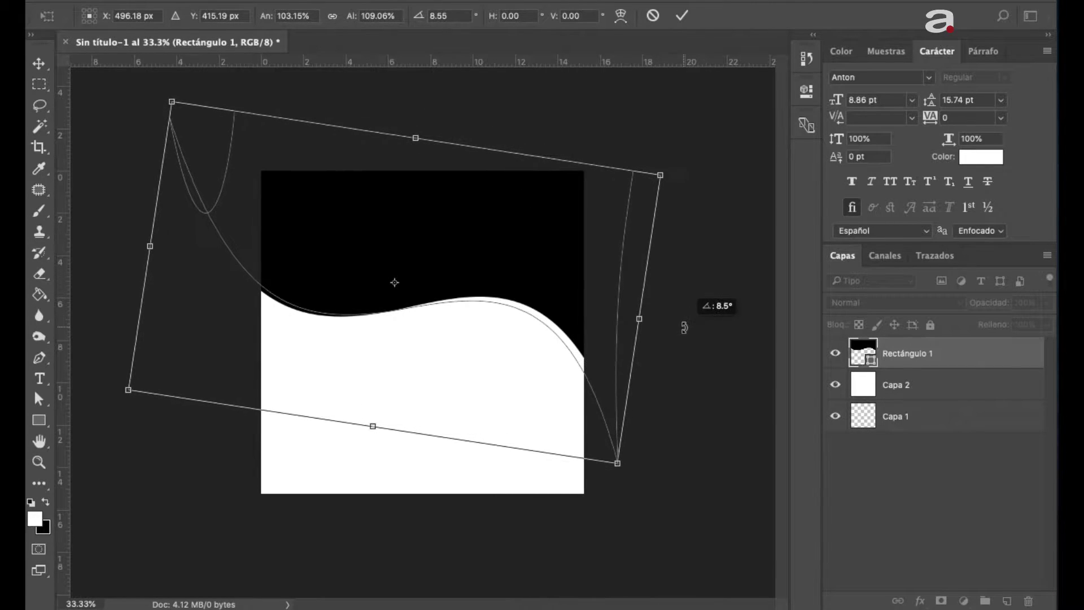
key(shift+Right)
key(shift+Right)
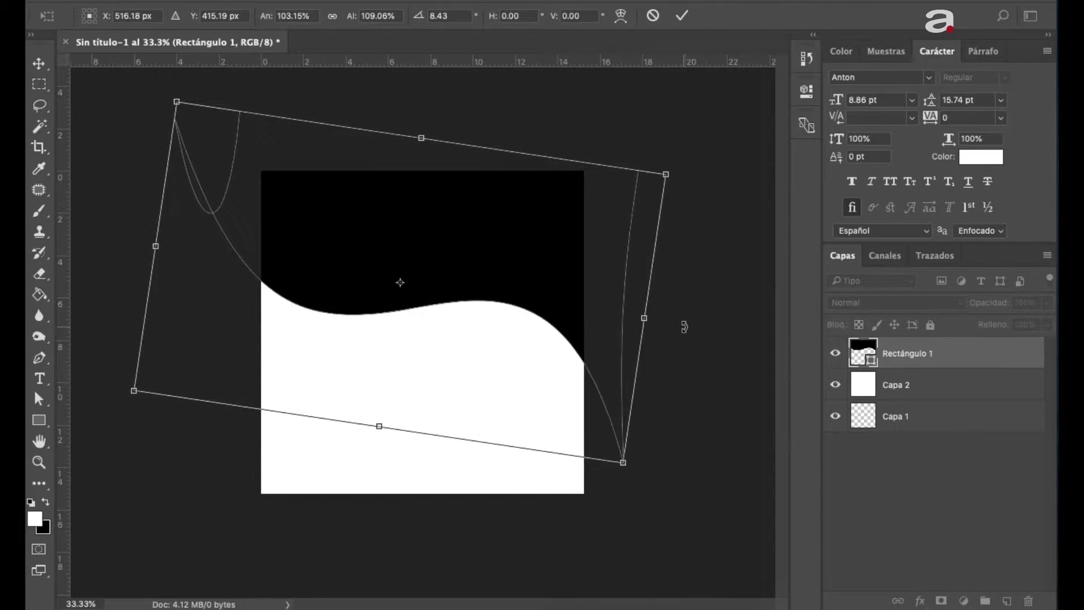
key(shift+Right)
key(Return)
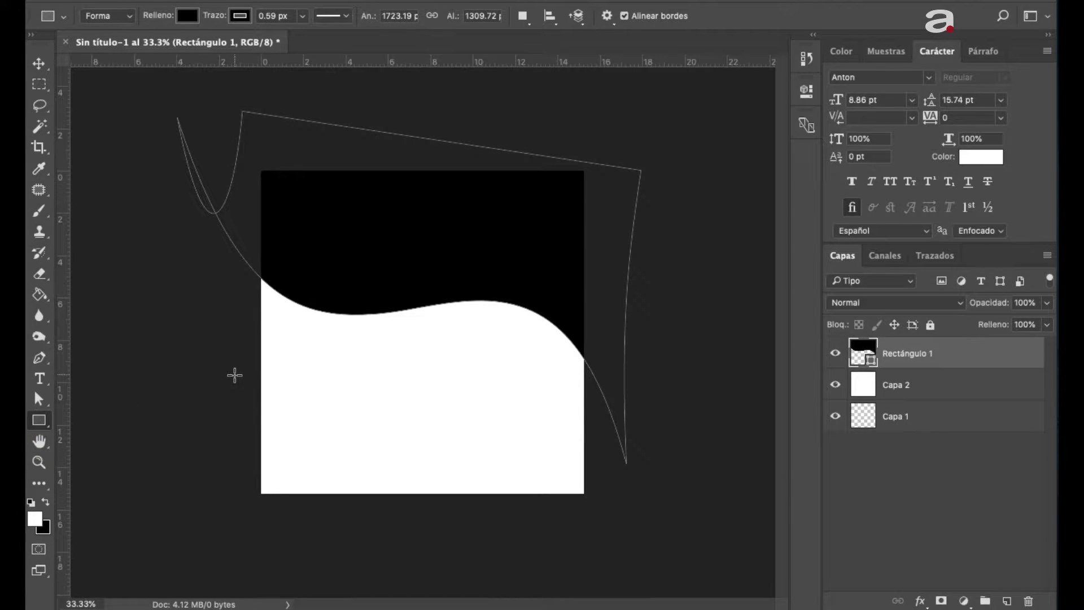
Draw a second black rectangle, Rectángulo 2, over the lower canvas and enter warp mode
drag(215, 331, 643, 522)
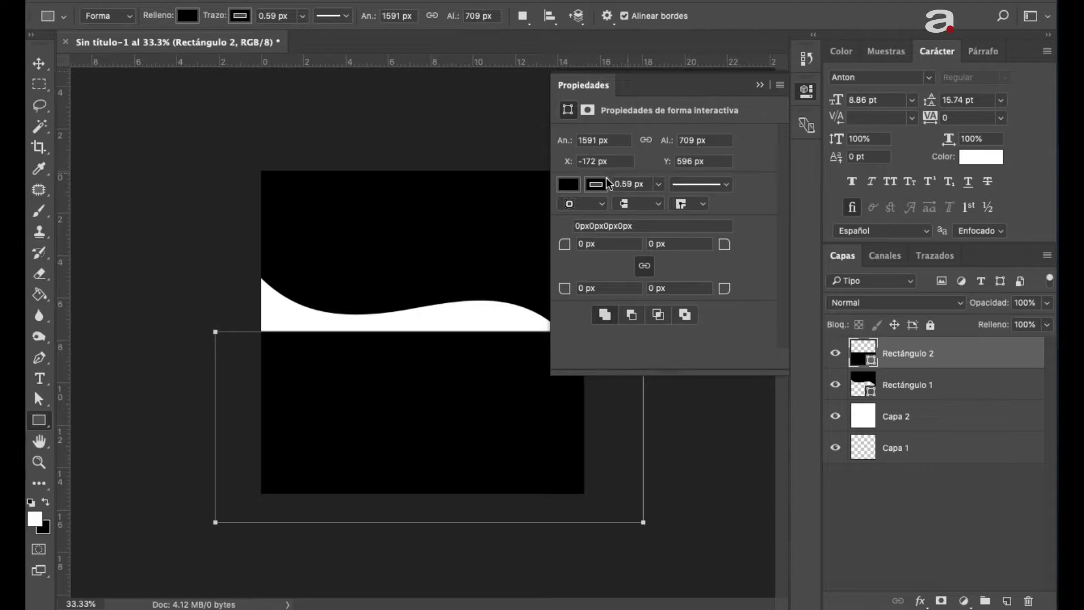
click(760, 84)
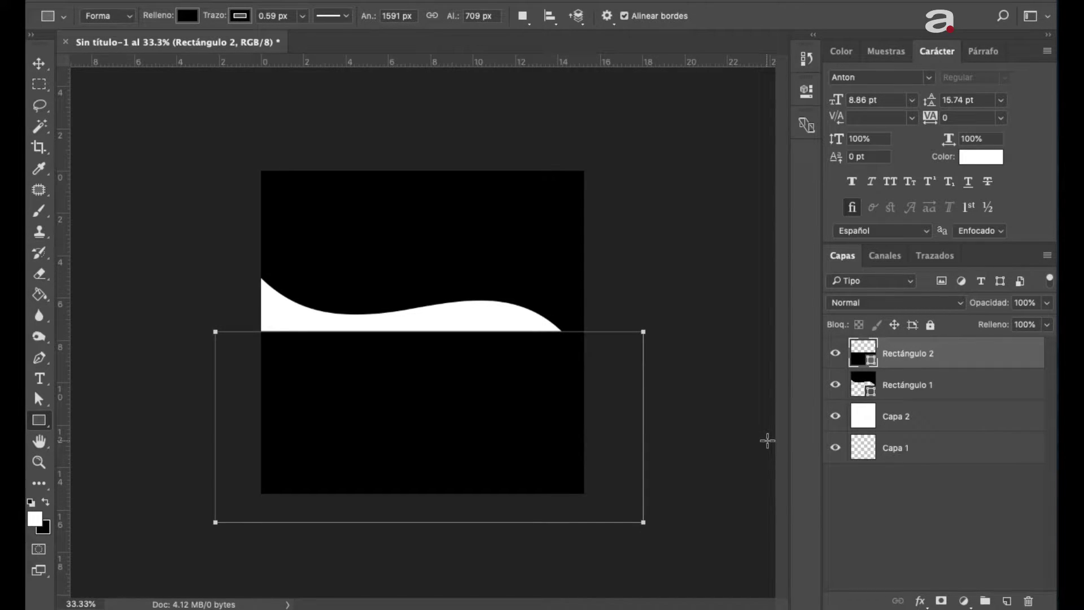
key(ctrl+t)
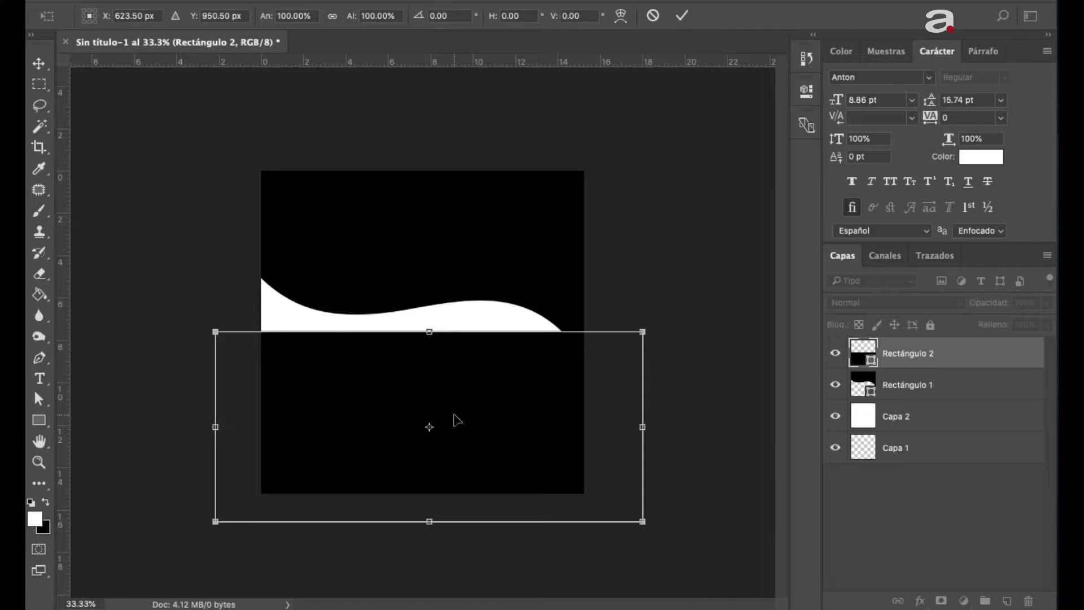
right_click(465, 420)
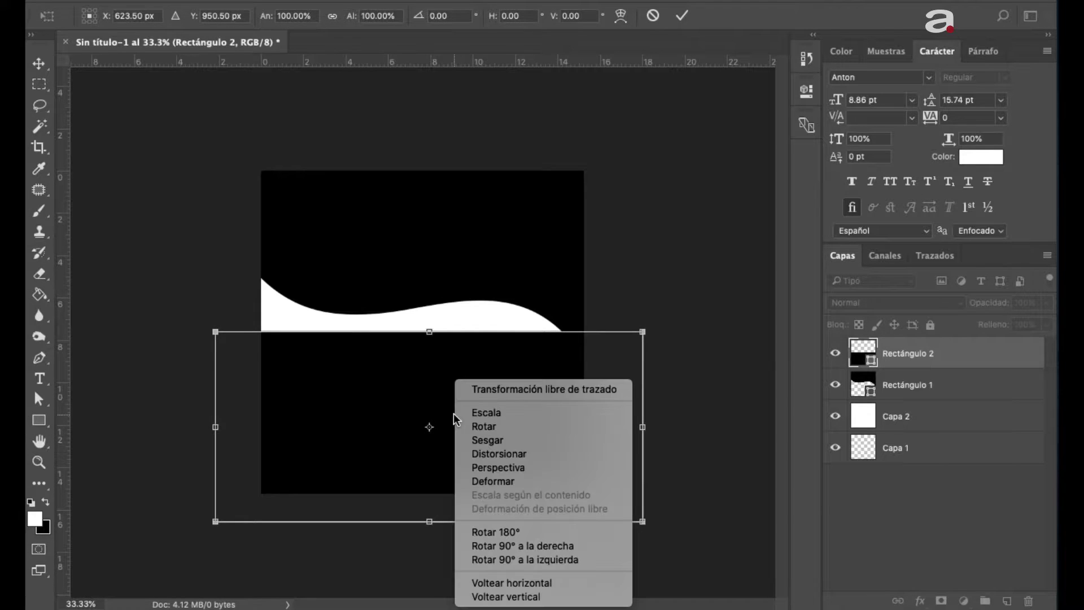
click(508, 486)
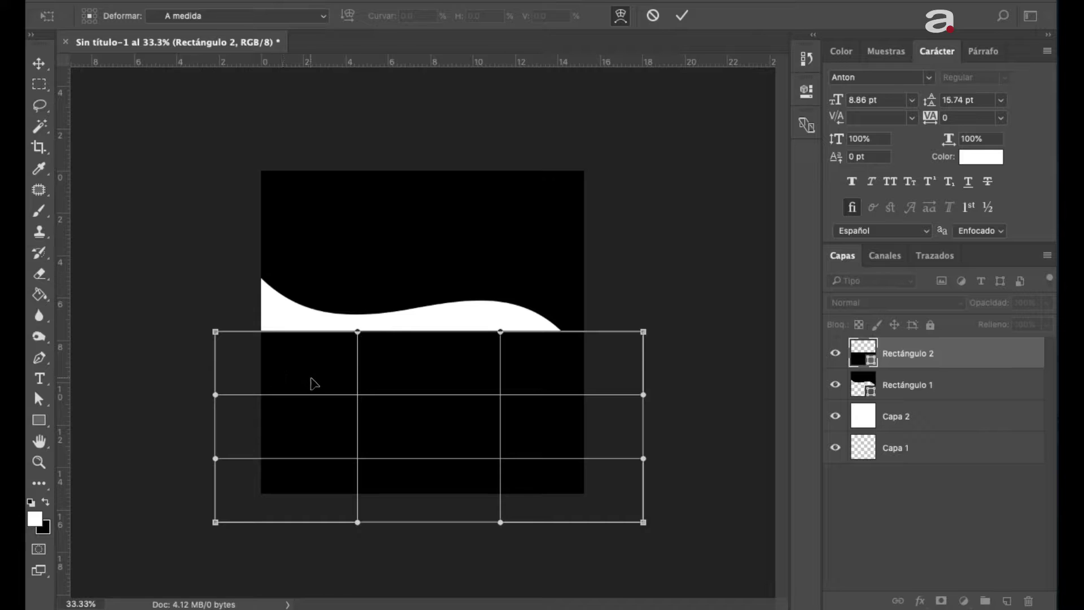
Warp Rectángulo 2's upper edge into a wave, leaving a white band tapering right
drag(215, 331, 199, 439)
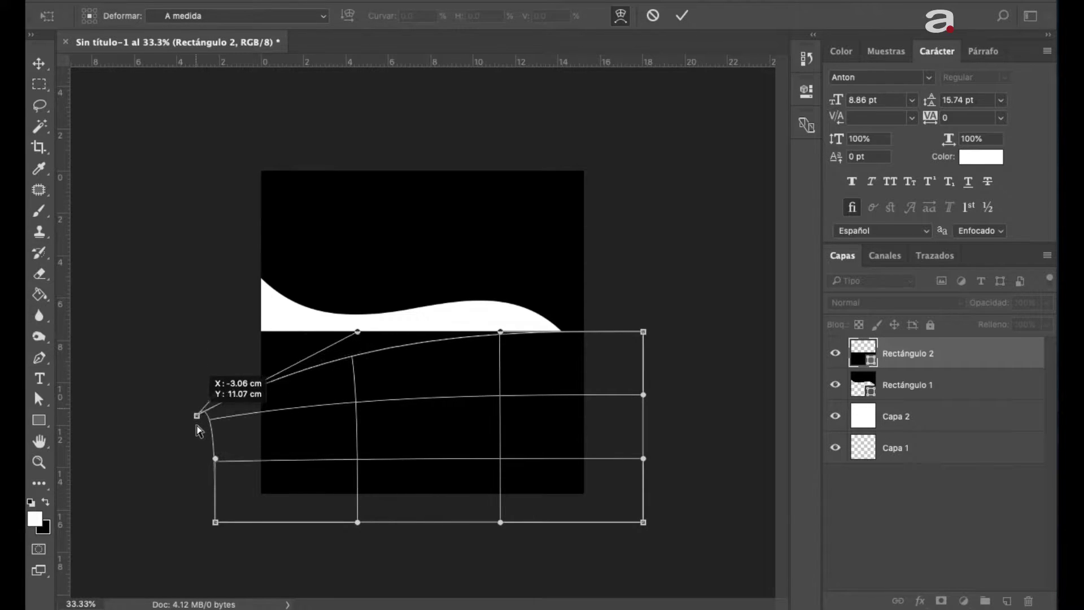
mouse_move(314, 400)
mouse_down()
mouse_move(285, 379)
mouse_move(307, 412)
mouse_move(249, 389)
mouse_move(277, 385)
mouse_up()
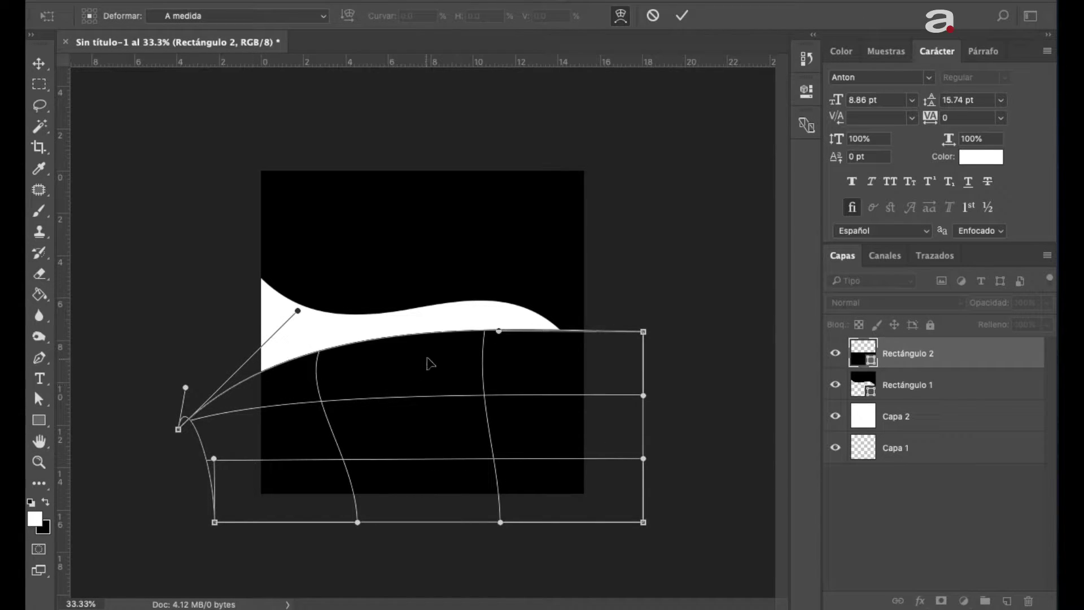
drag(448, 358, 451, 420)
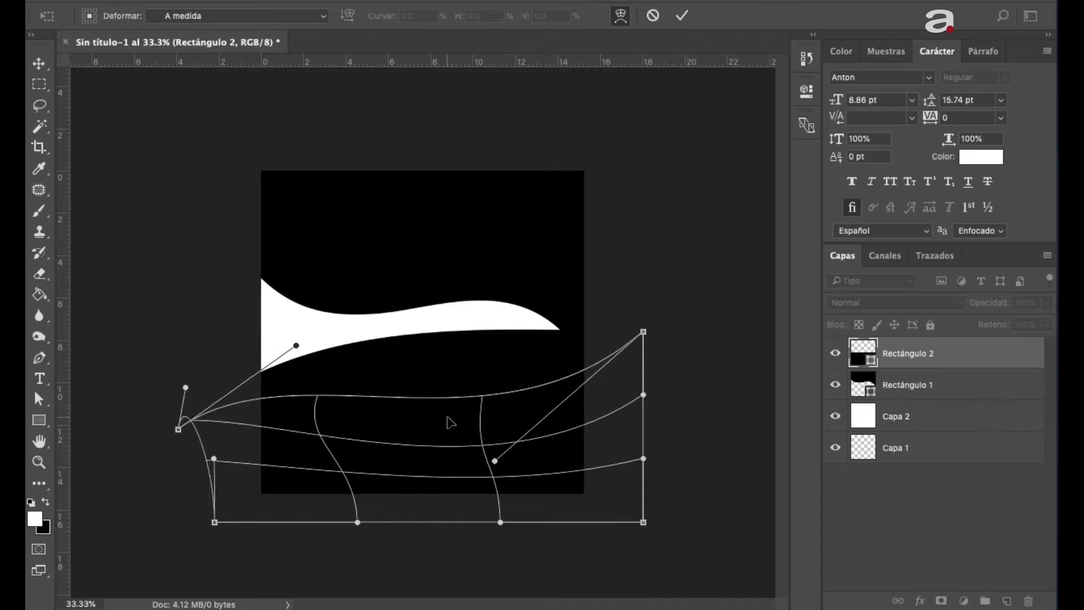
drag(283, 411, 275, 371)
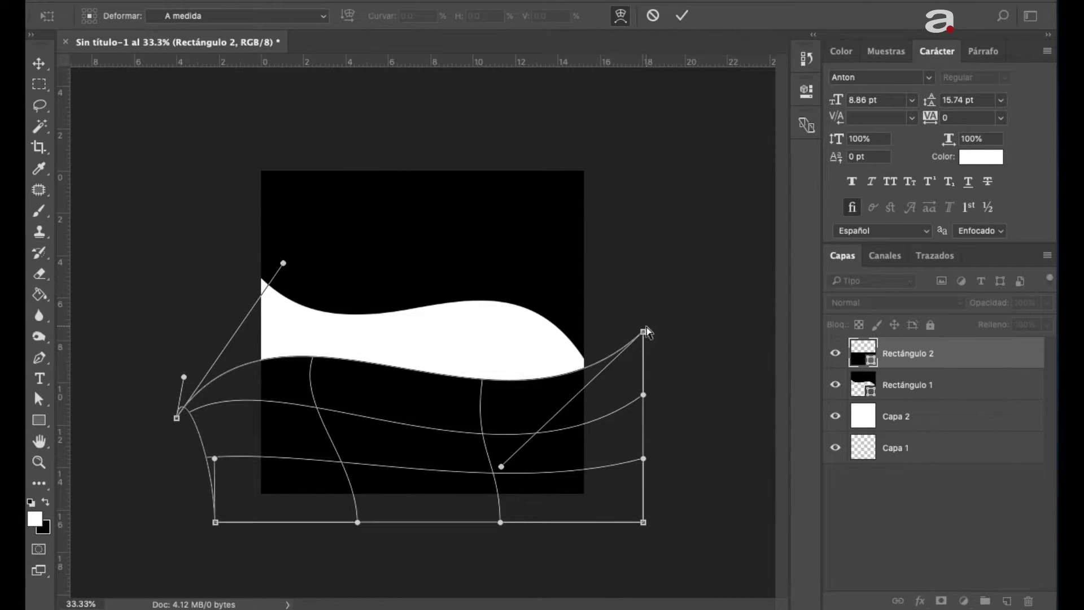
mouse_move(644, 332)
mouse_down()
mouse_move(647, 280)
mouse_move(634, 244)
mouse_up()
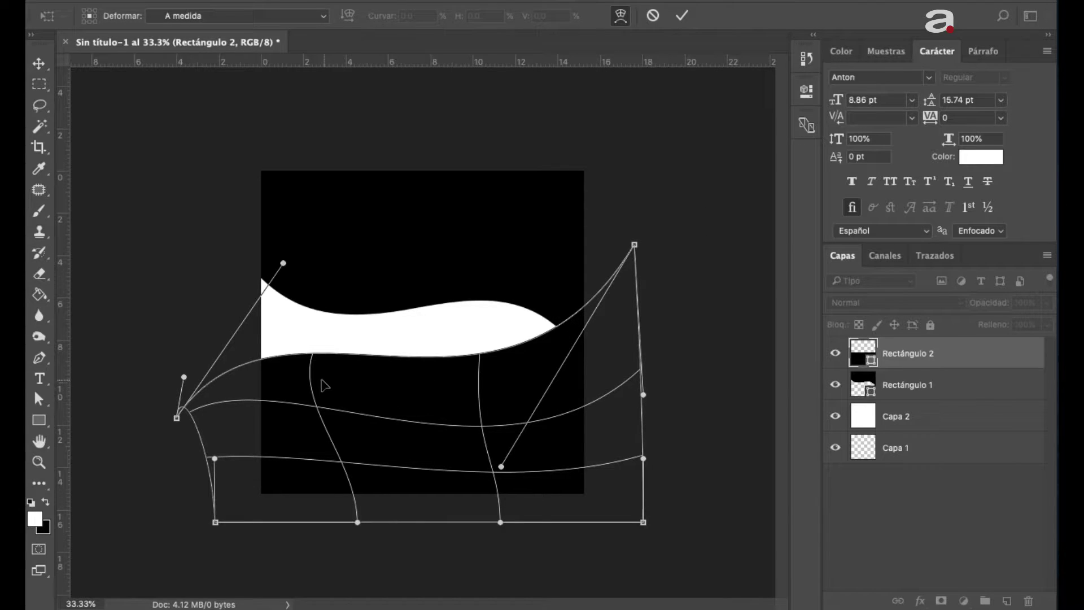
drag(320, 389, 327, 400)
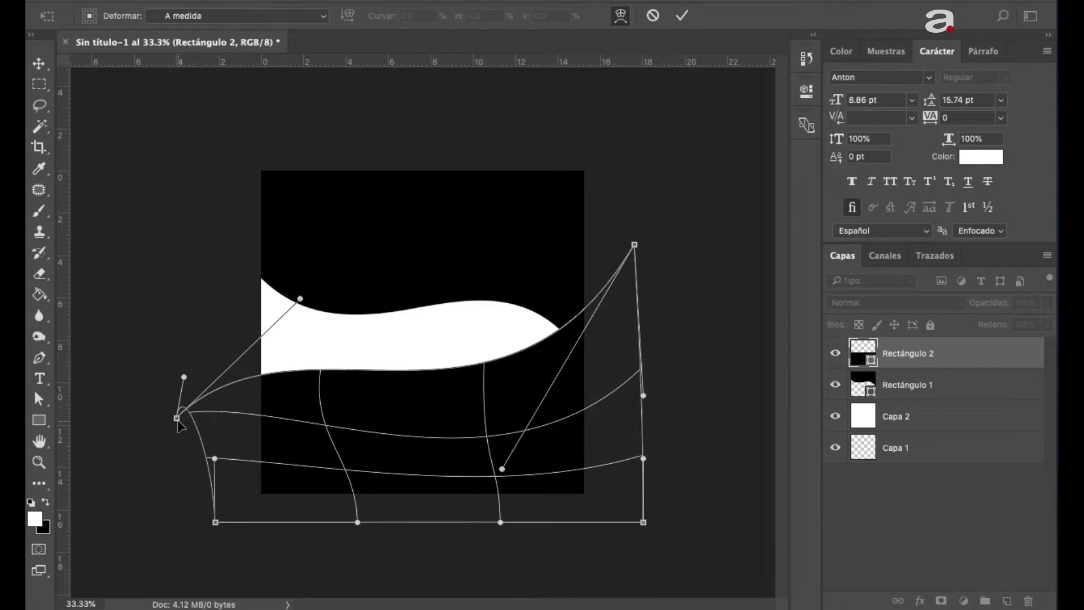
drag(177, 418, 182, 481)
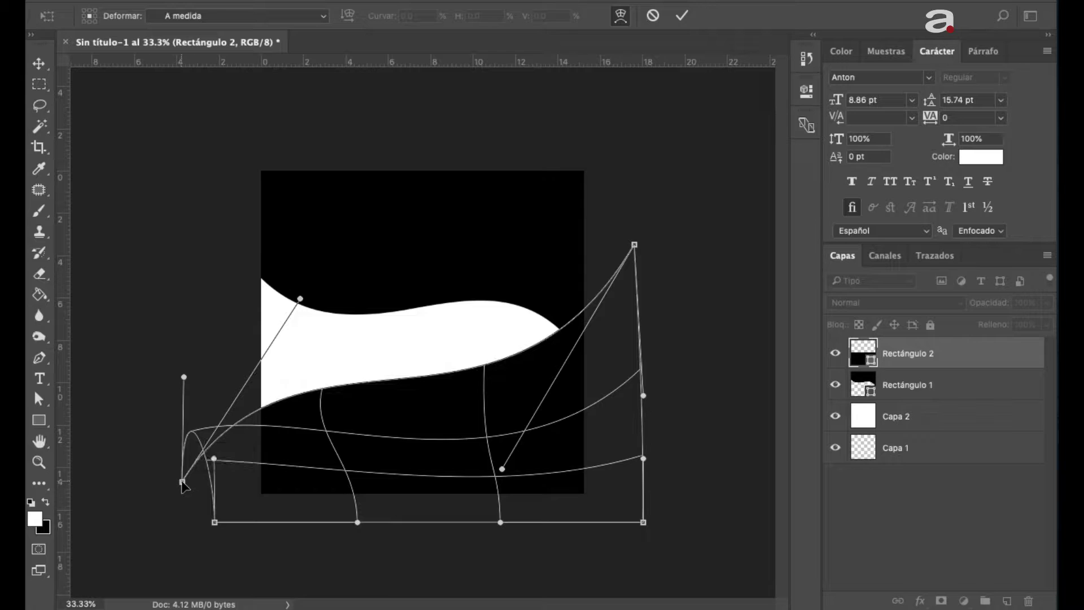
drag(479, 412, 477, 453)
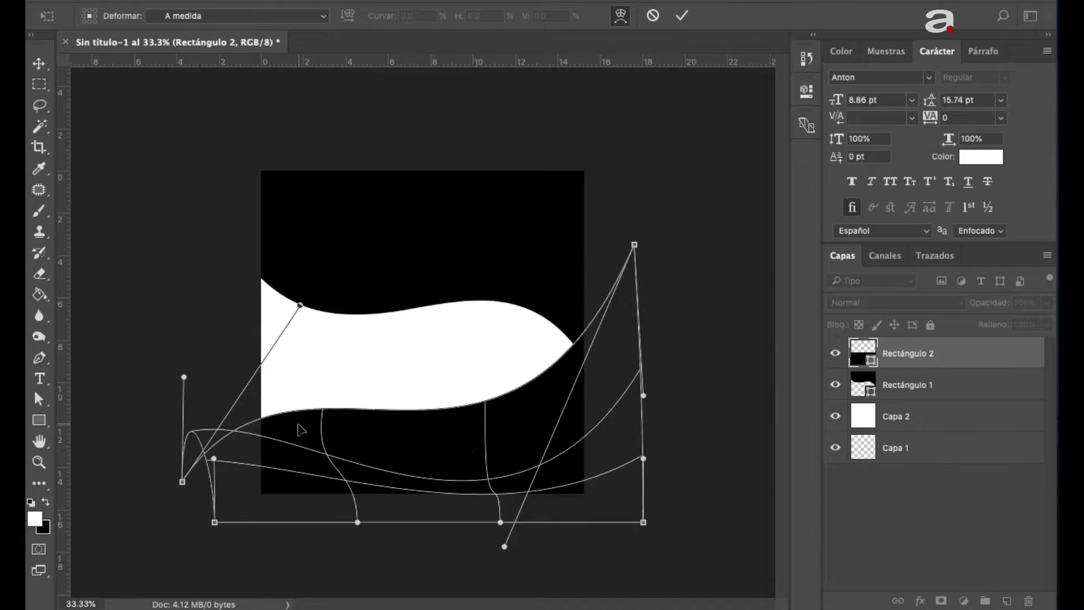
drag(303, 431, 320, 395)
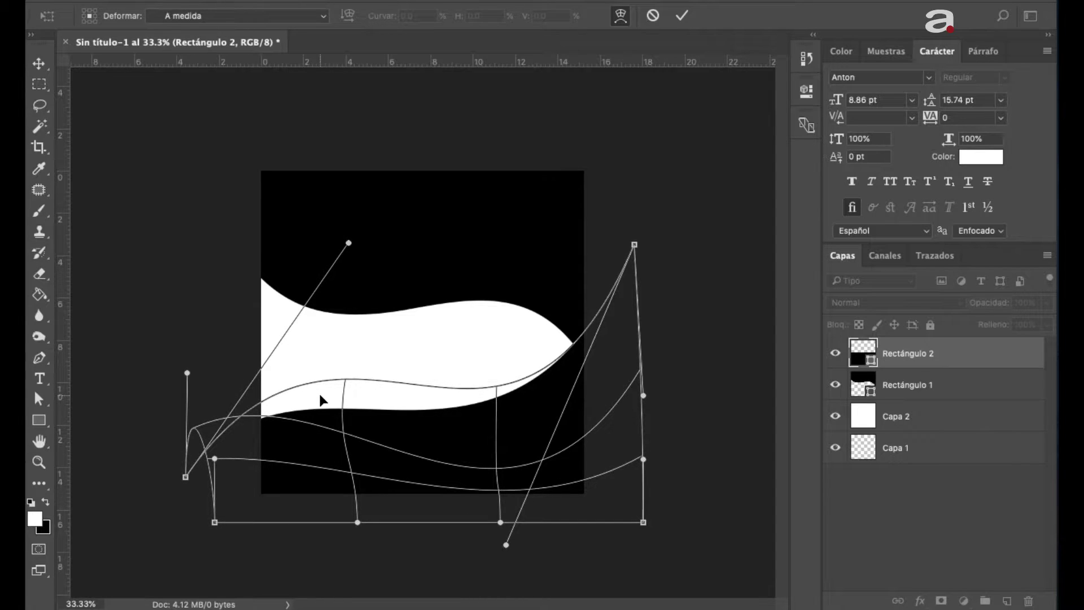
Commit Rectángulo 2's warp and move it below Rectángulo 1 in Layers
key(u)
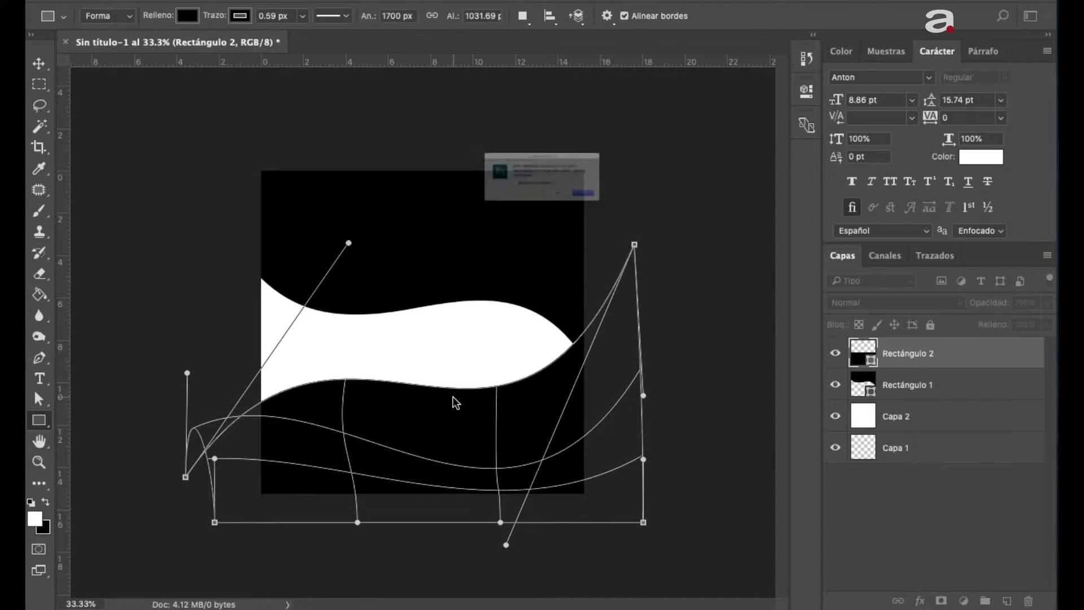
click(671, 225)
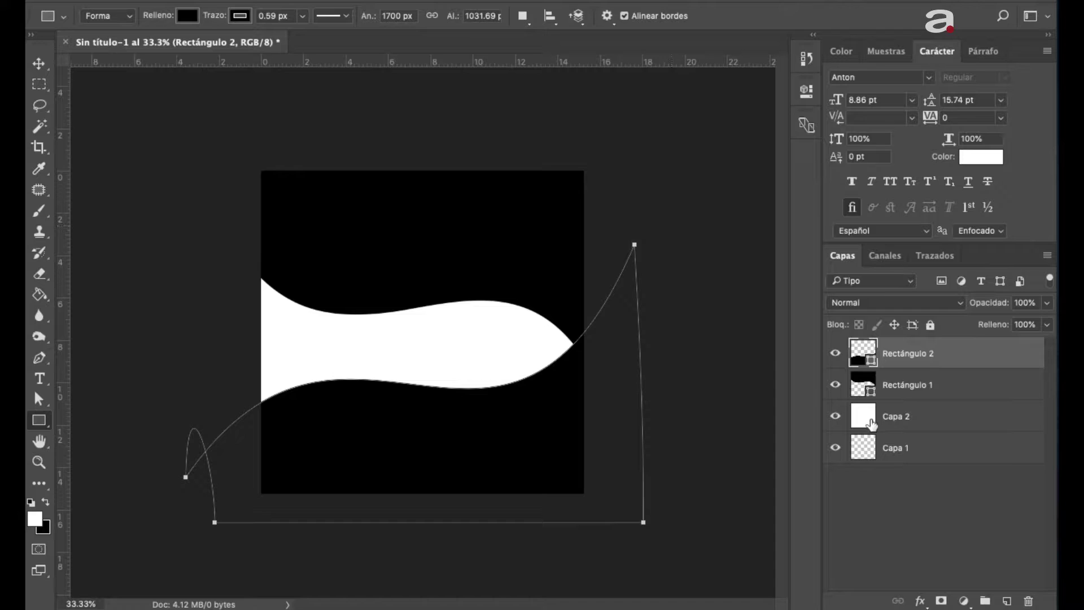
key(v)
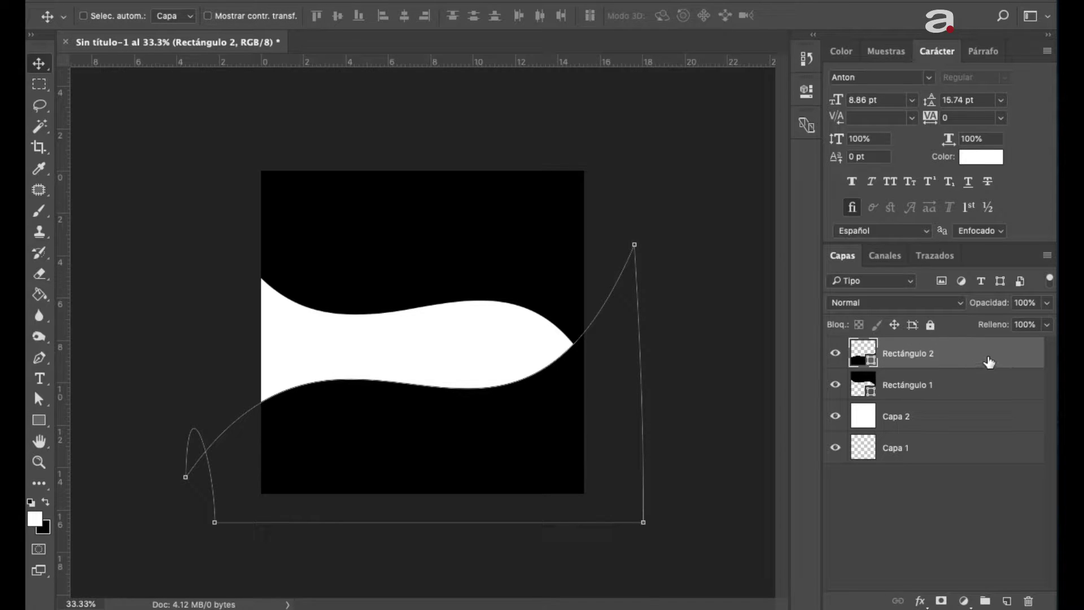
drag(988, 361, 987, 388)
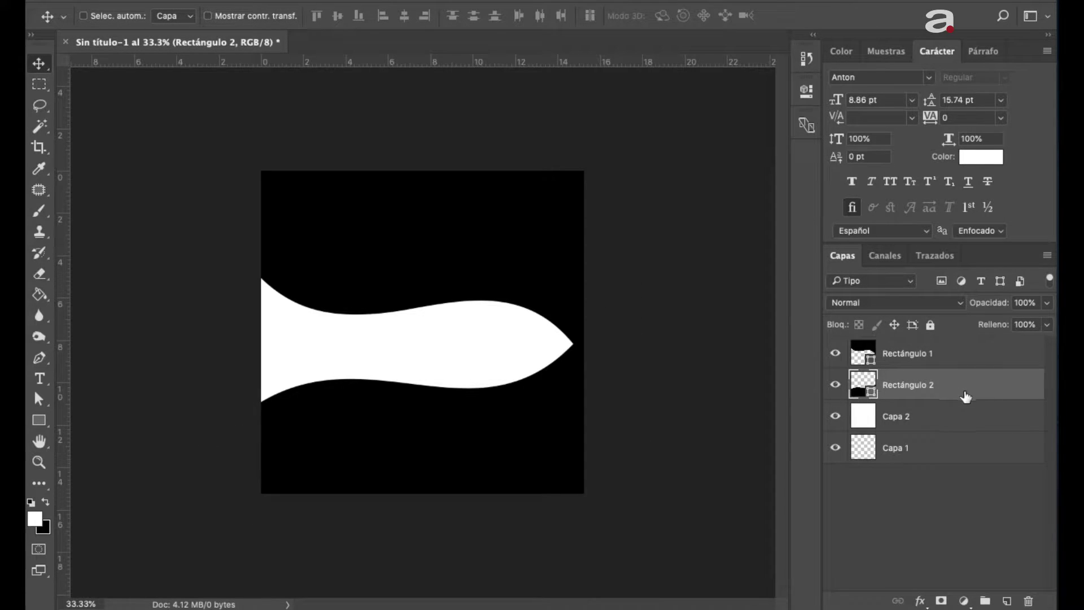
Shift the lower black shape slightly down and duplicate Rectángulo 1 as Rectángulo 1 copia
mouse_move(514, 448)
mouse_down()
mouse_move(511, 472)
mouse_move(500, 471)
mouse_up()
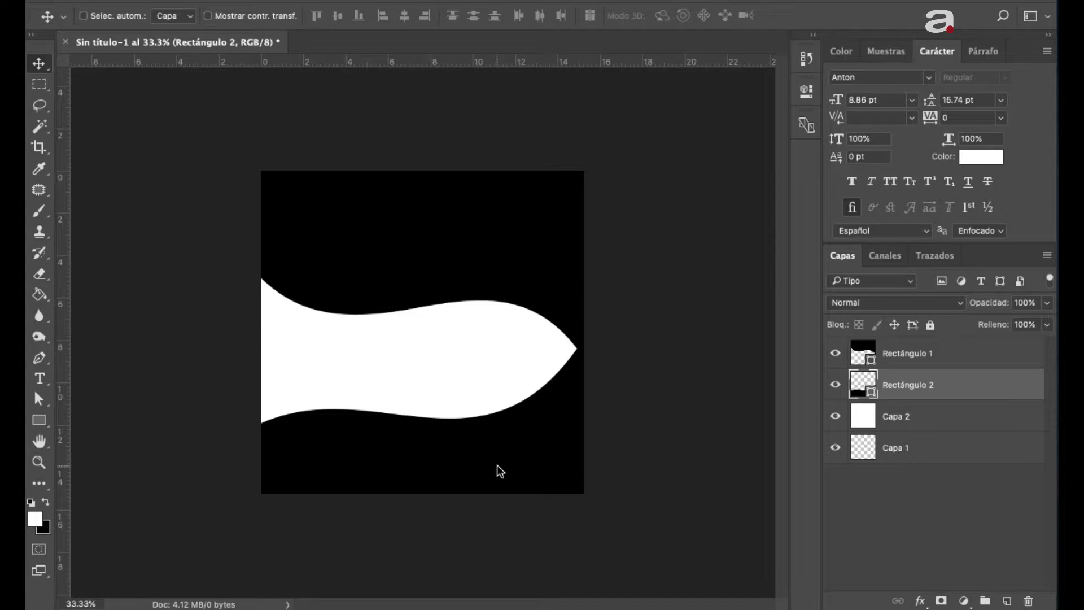
click(982, 362)
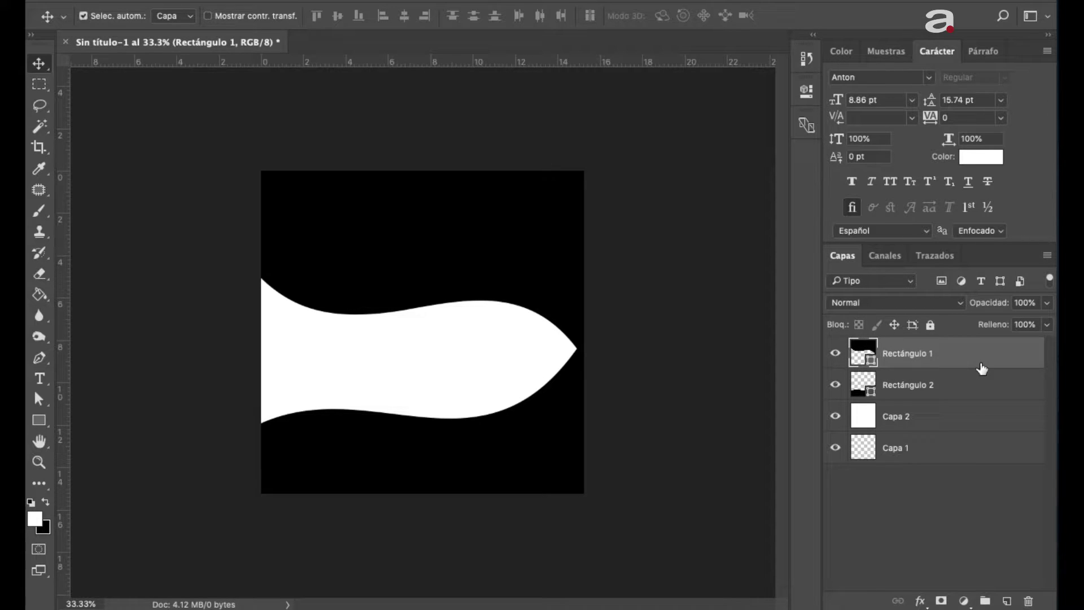
key(ctrl+j)
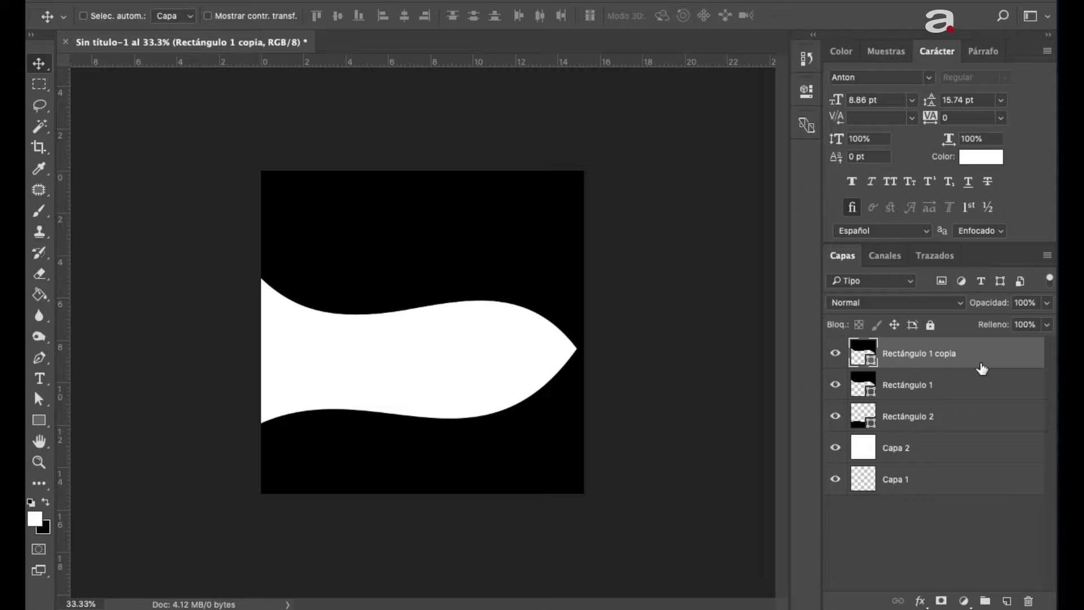
Give Rectángulo 1 copia a white #ffffff Color Overlay and move it below Rectángulo 1
double_click(990, 364)
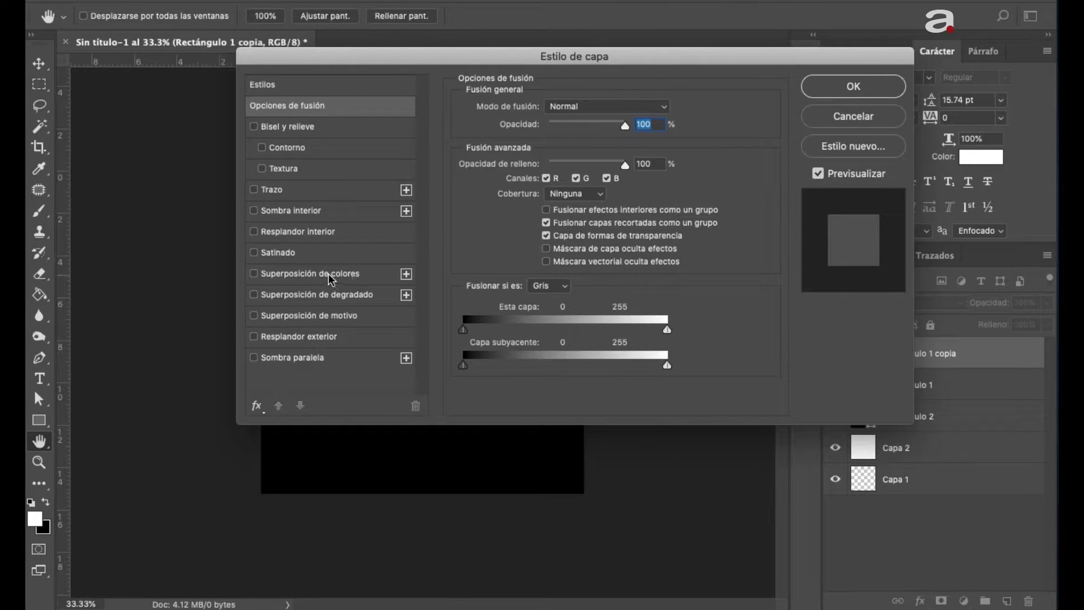
click(330, 277)
click(842, 117)
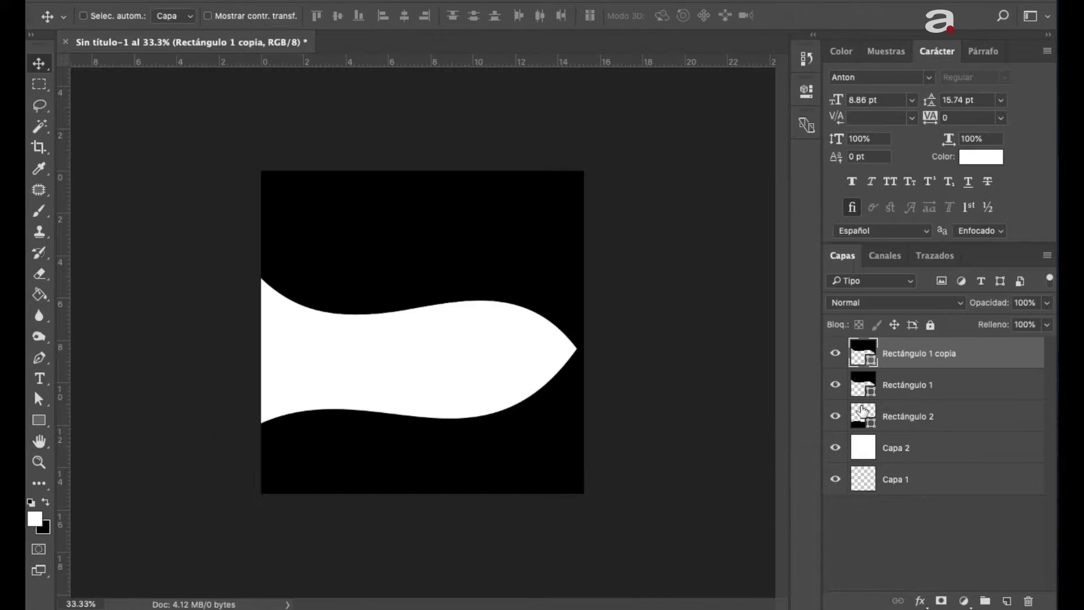
double_click(985, 358)
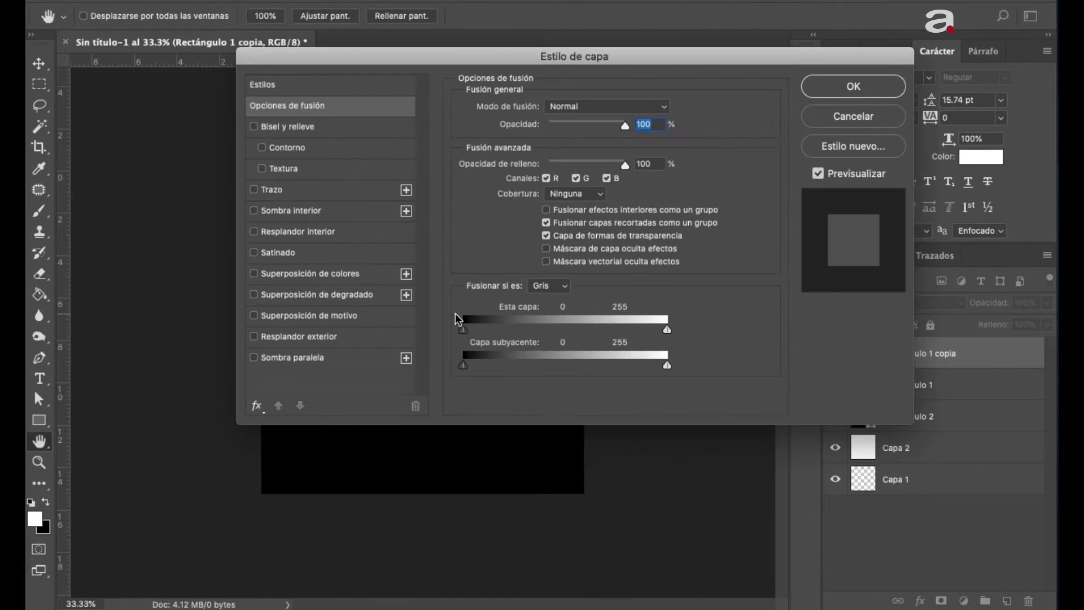
click(310, 279)
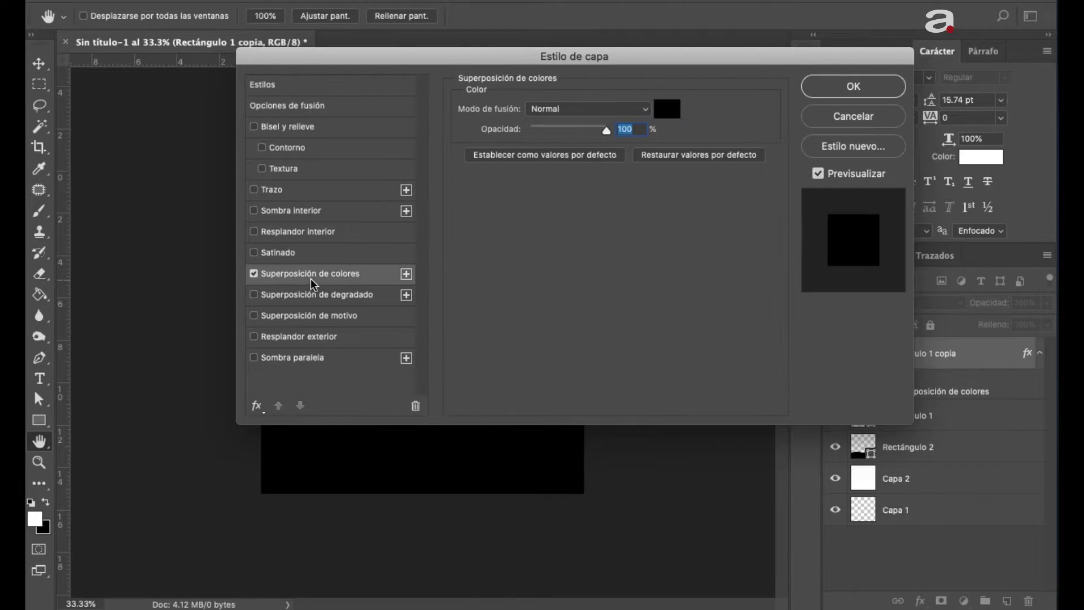
click(667, 109)
drag(310, 213, 223, 121)
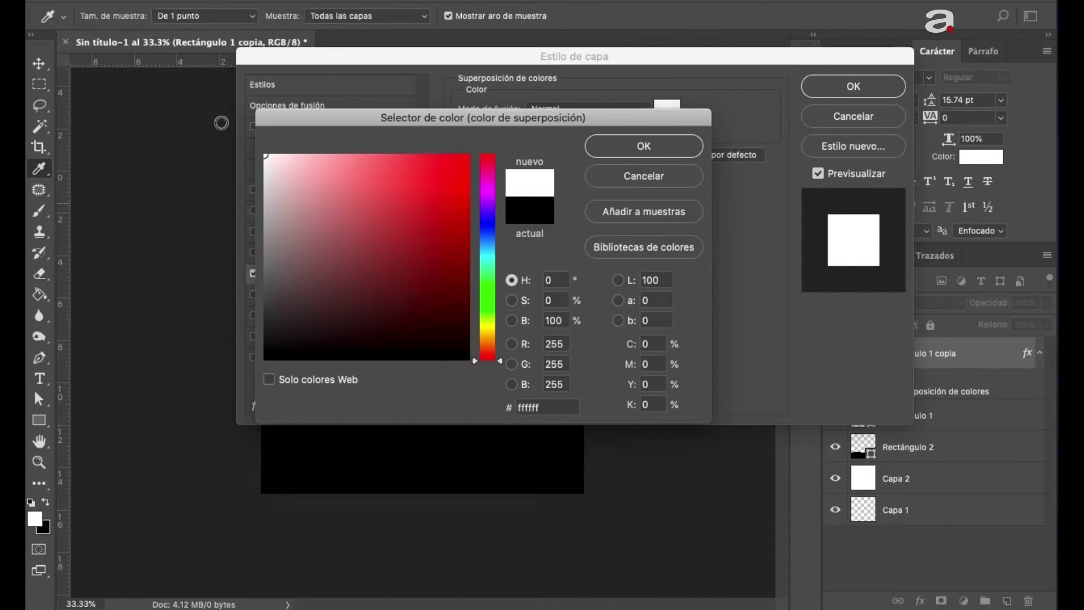
click(642, 144)
click(859, 90)
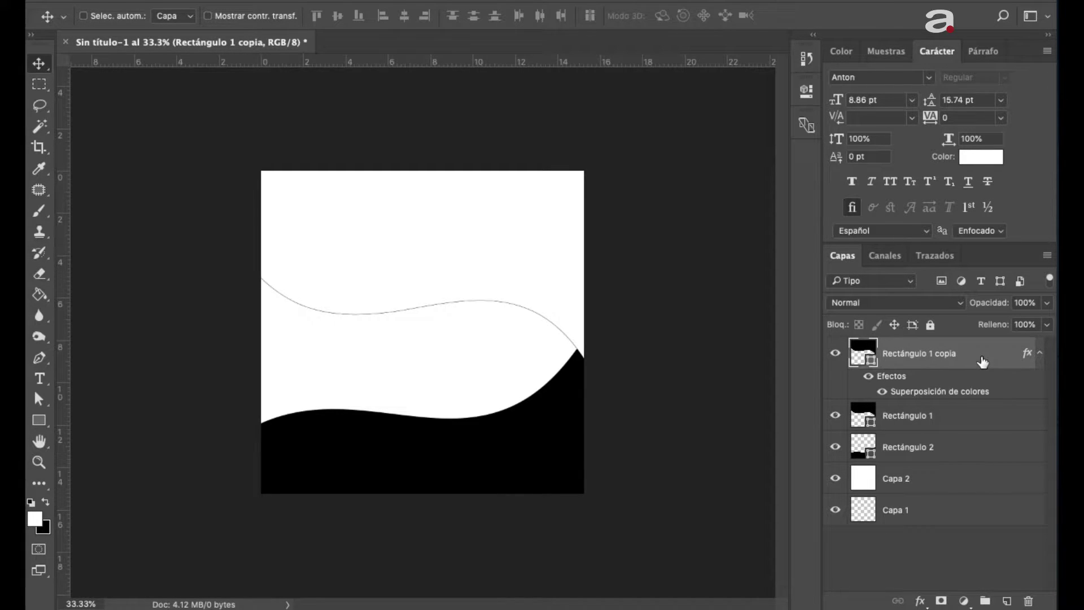
drag(982, 361, 974, 419)
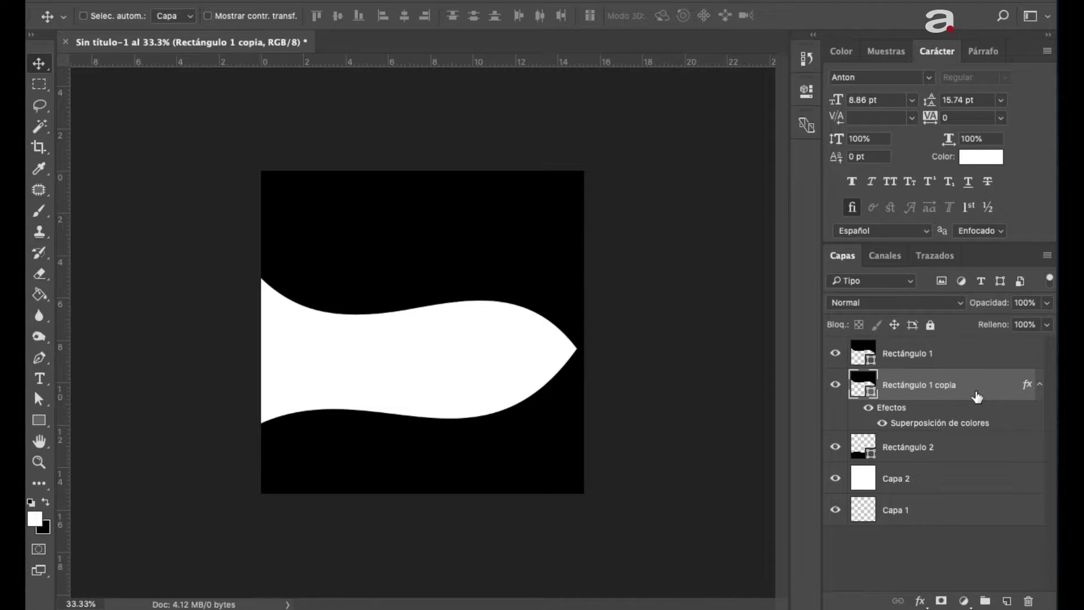
Nudge the white copy until a thin white strip shows along the wave, then duplicate it
key(shift+Right)
key(shift+Right)
key(shift+Right)
key(shift+Right)
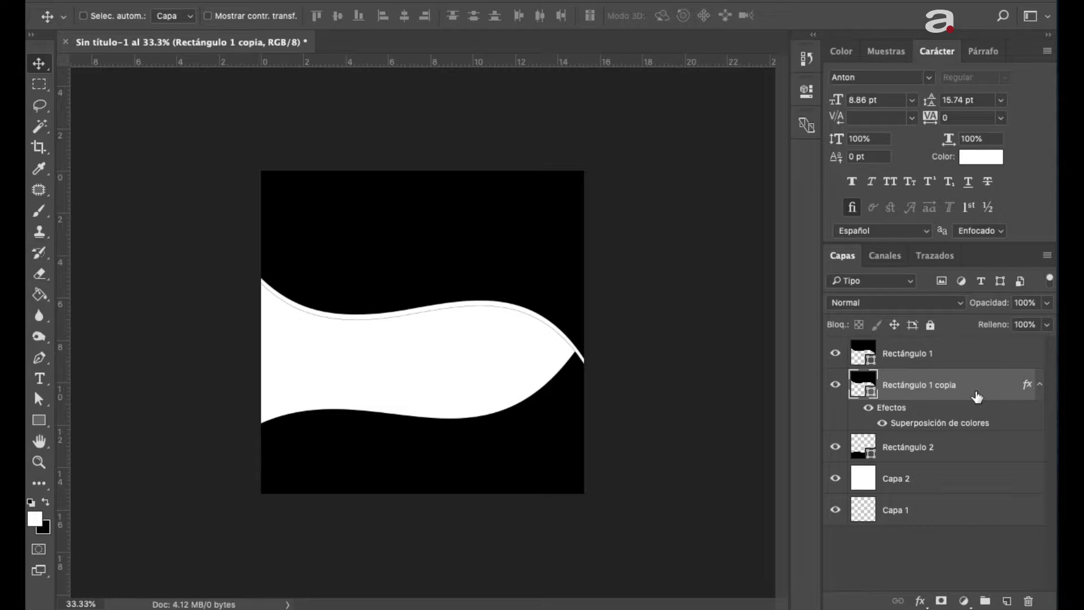
key(shift+Down)
key(shift+Down)
key(shift+Down)
key(shift+Down)
key(shift+Down)
key(shift+Down)
key(shift+Down)
key(shift+Down)
key(shift+Down)
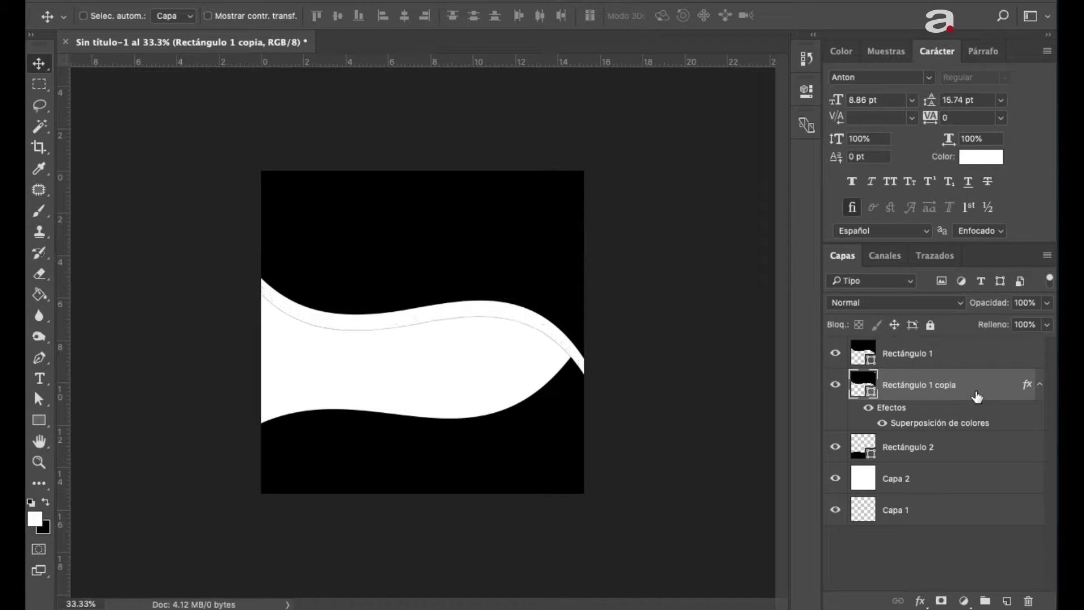
key(shift+Down)
key(shift+Down)
key(shift+Down)
key(shift+Up)
key(shift+Up)
key(shift+Up)
key(shift+Up)
key(shift+Up)
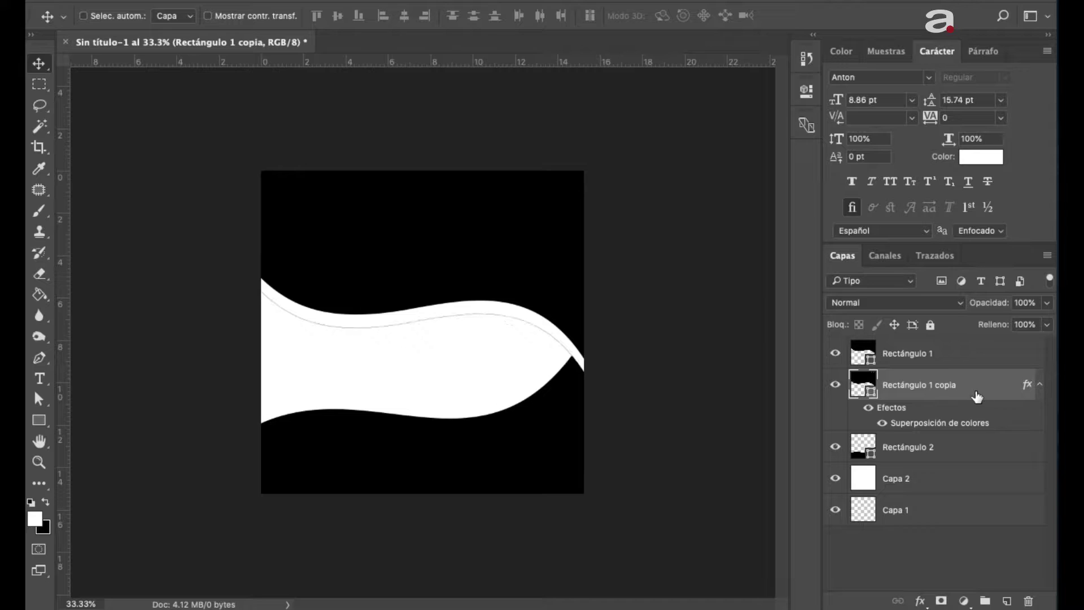
key(shift+Up)
key(shift+Up)
key(shift+Up)
key(shift+Up)
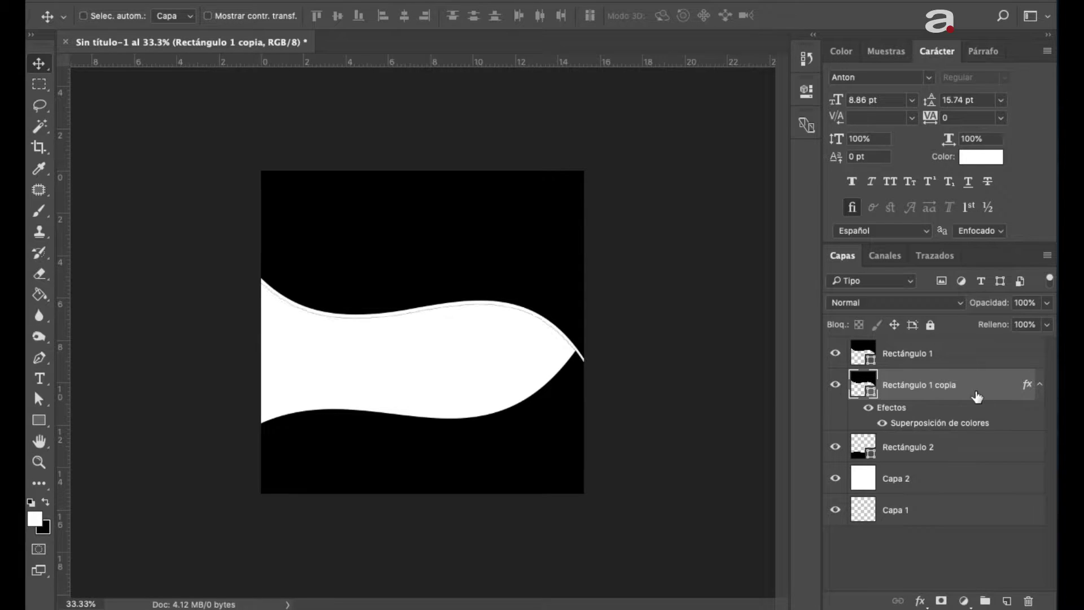
key(shift+Up)
key(ctrl+j)
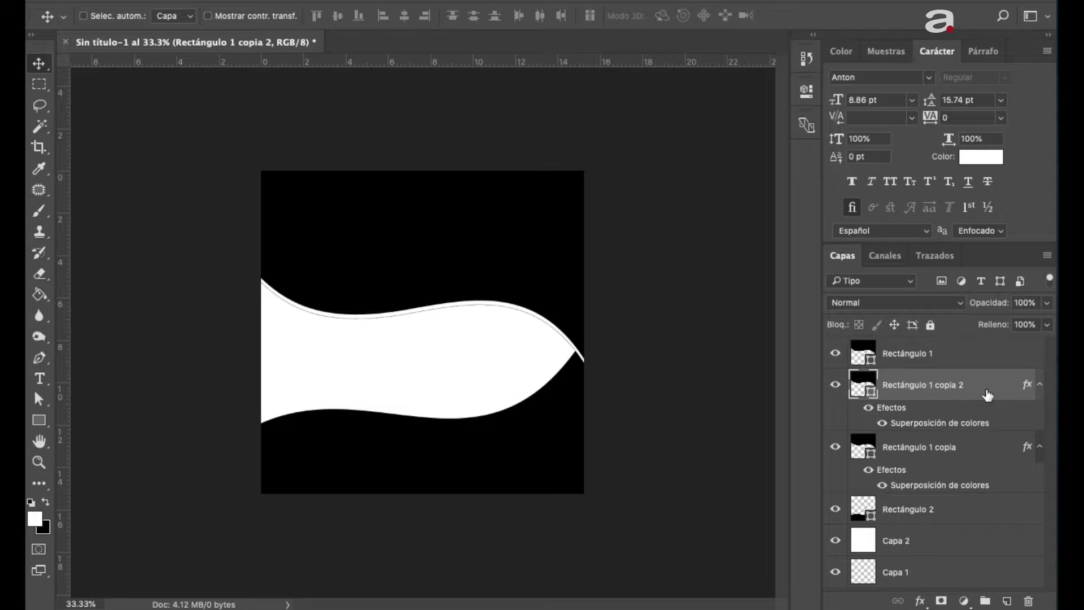
Move Rectángulo 1 copia 2 below Rectángulo 1 copia and enable its Color Overlay
drag(988, 394, 985, 458)
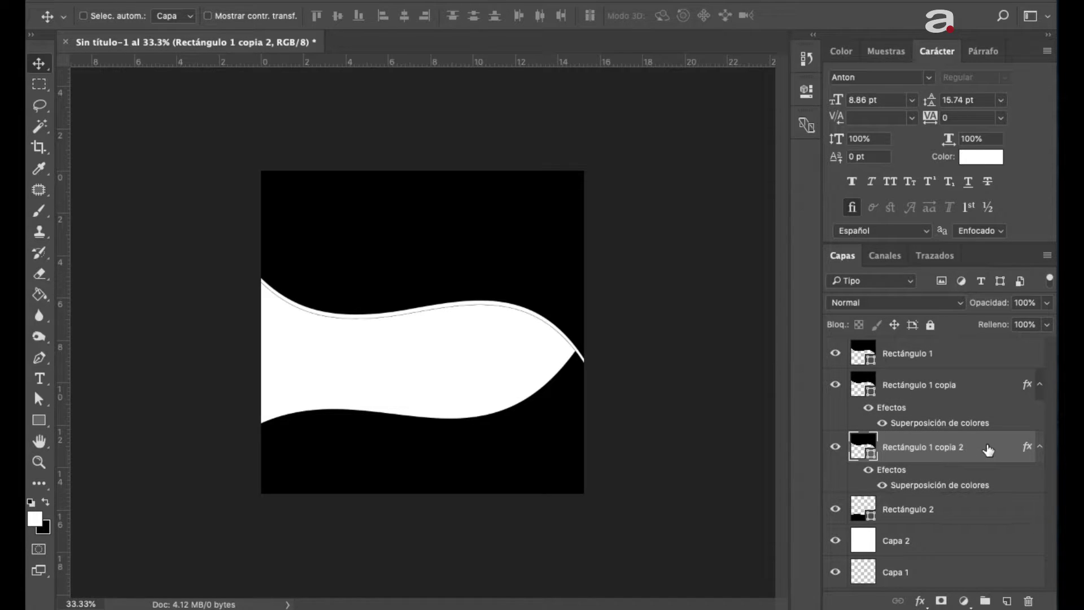
double_click(987, 448)
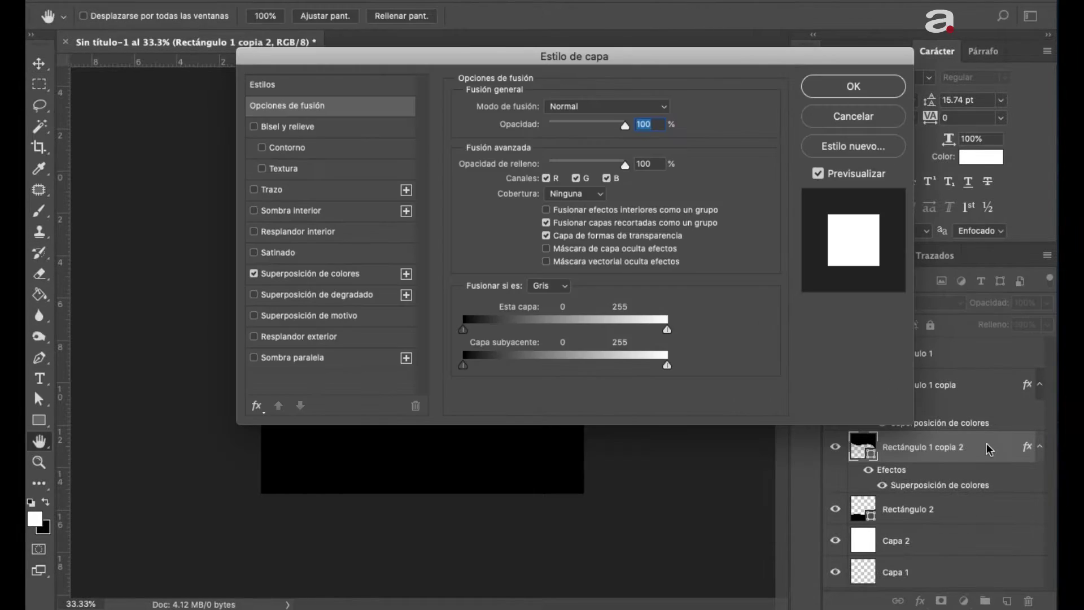
click(339, 275)
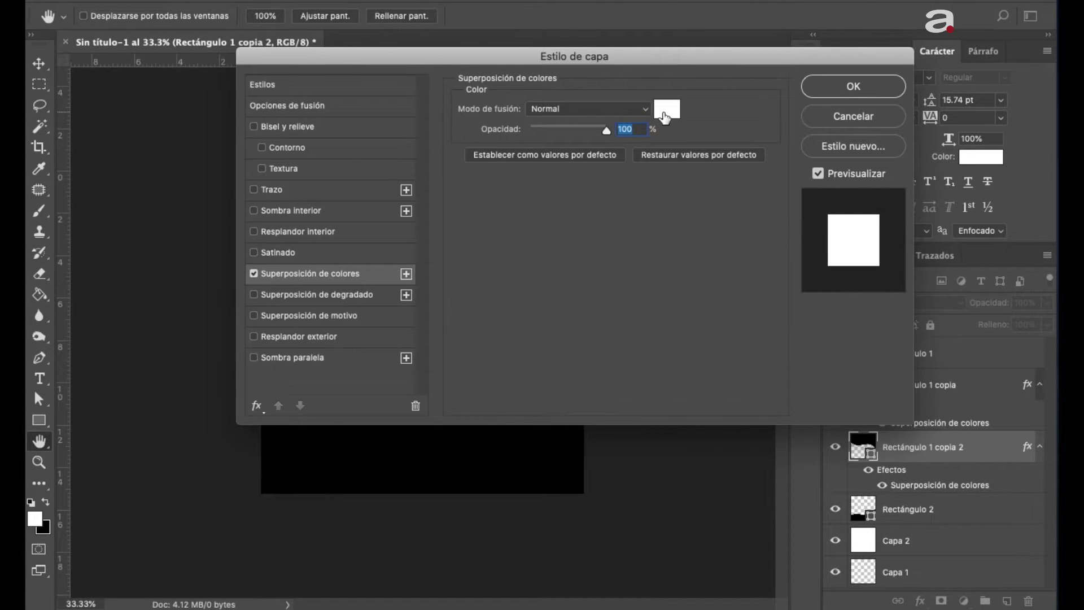
click(664, 112)
Rearrange the style windows and try orange and yellow hues for the overlay colour
drag(395, 118, 675, 108)
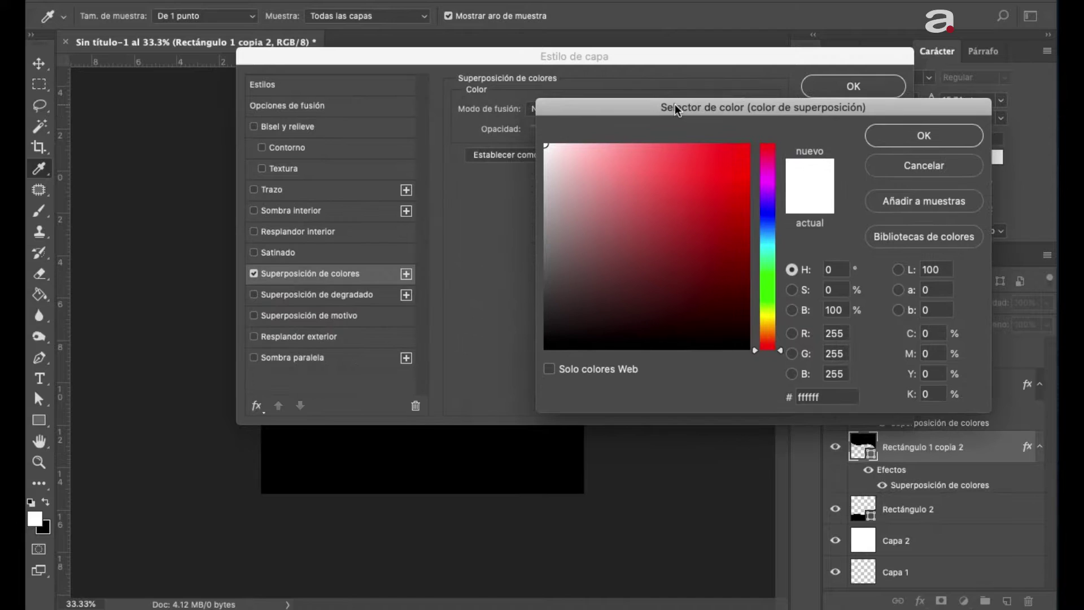
drag(443, 58, 744, 68)
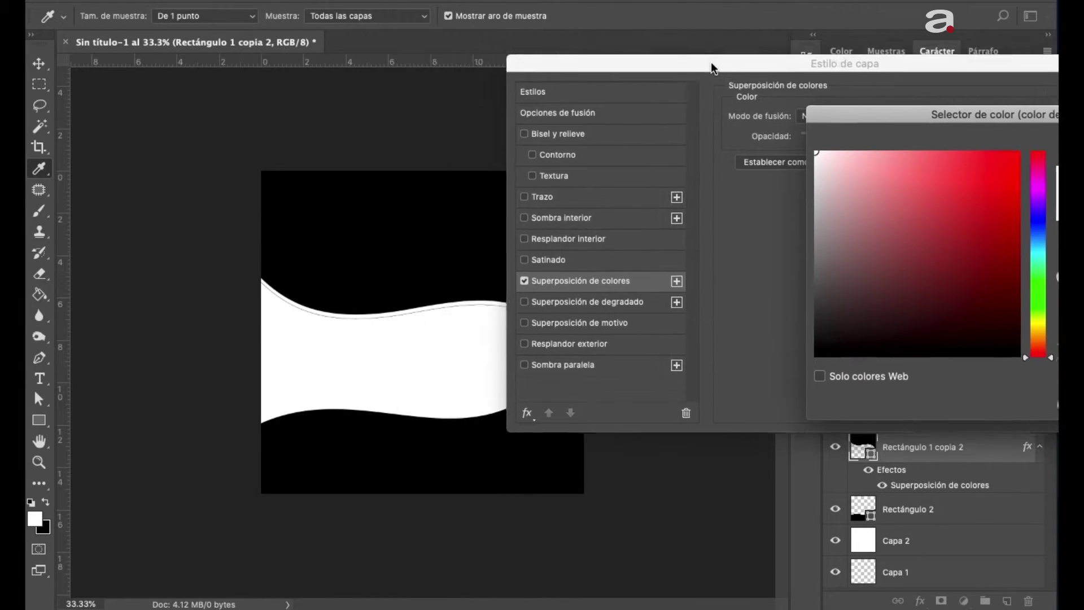
drag(890, 121, 633, 116)
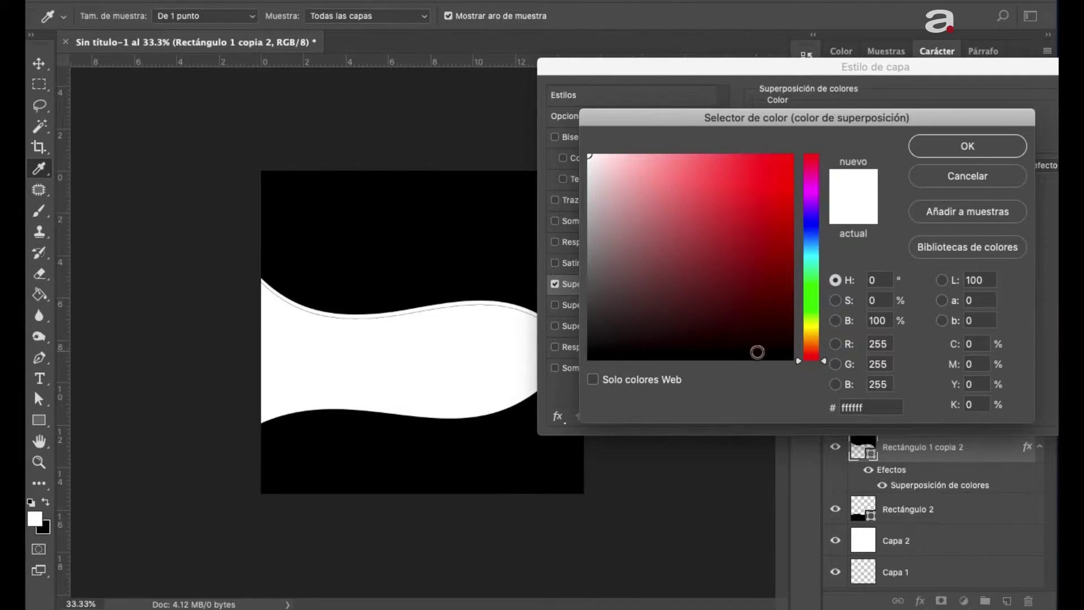
click(809, 342)
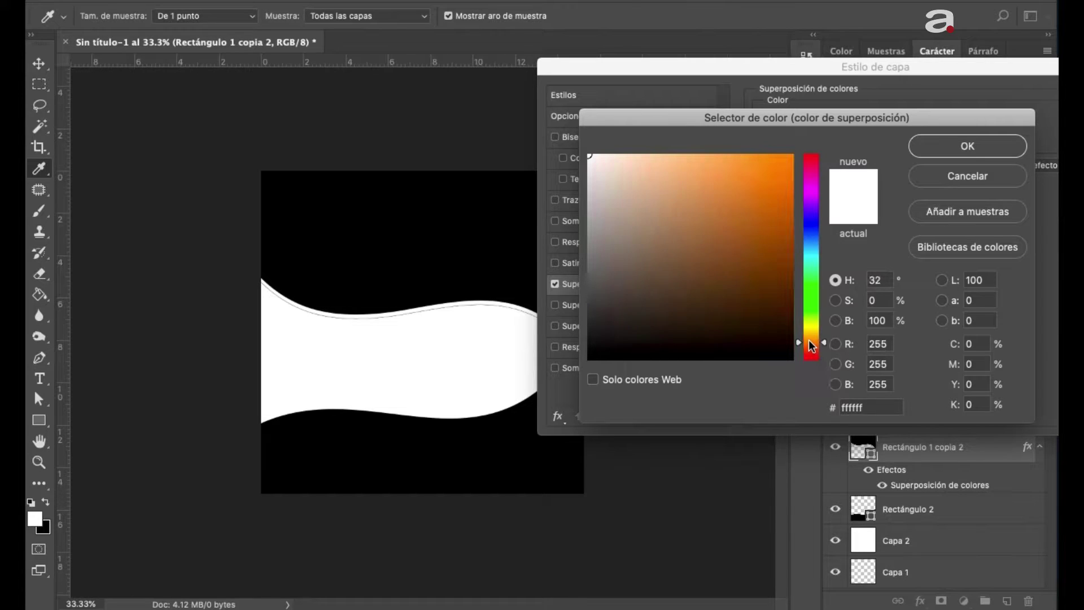
click(736, 199)
drag(809, 336, 809, 331)
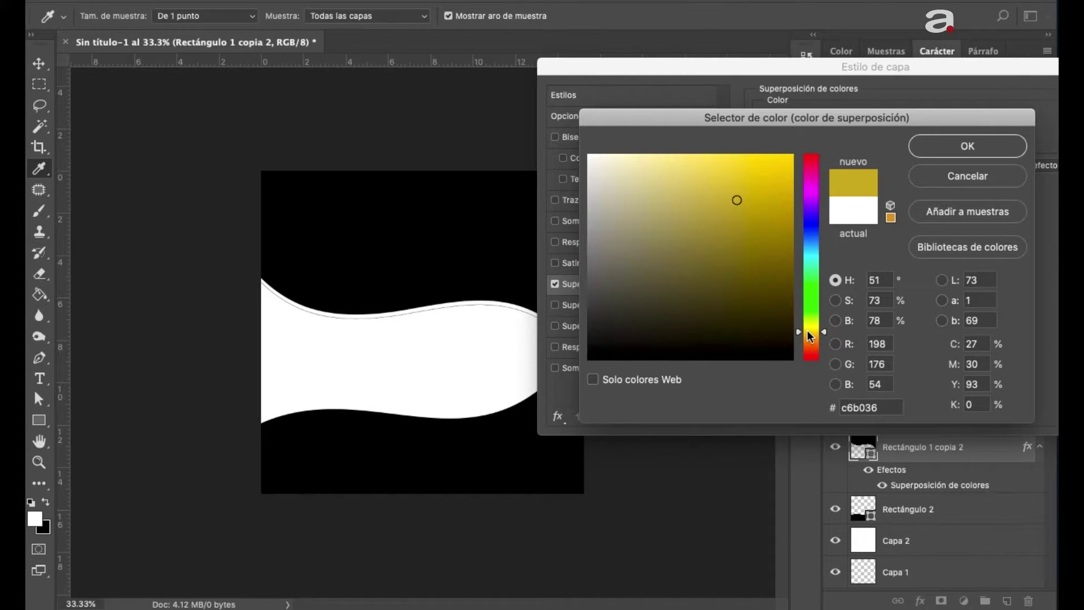
click(763, 191)
click(768, 173)
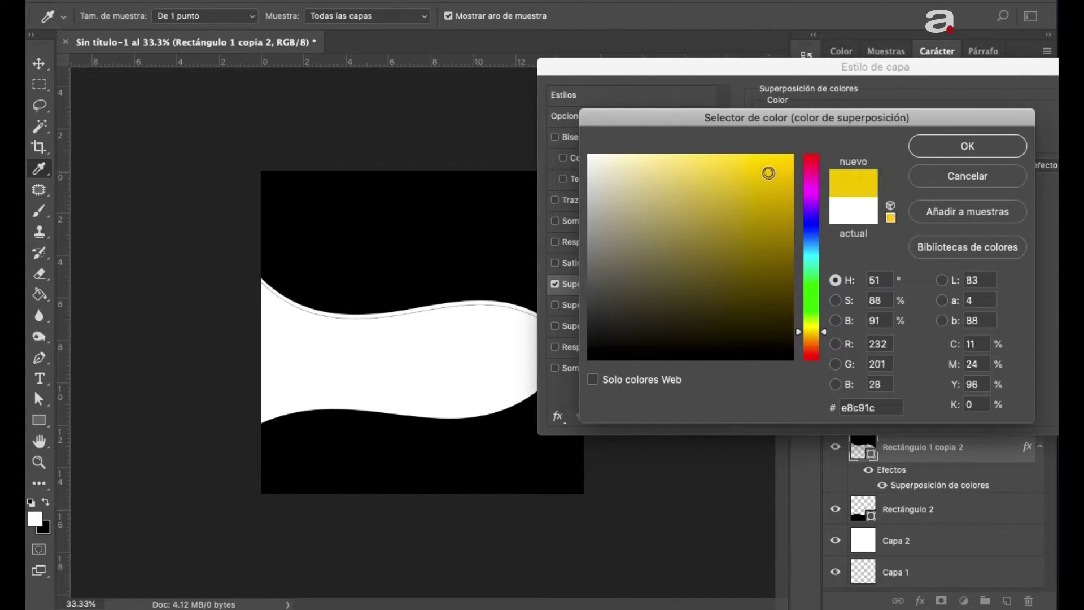
Settle on golden yellow #ebc358 and apply the colour overlay to the layer
click(809, 328)
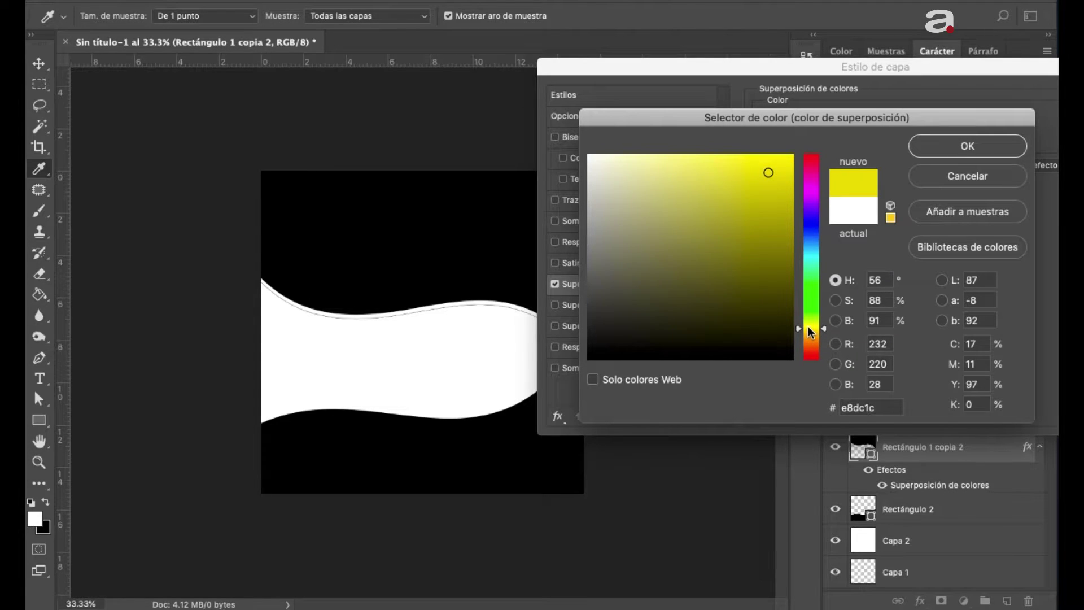
drag(807, 331, 809, 335)
click(708, 163)
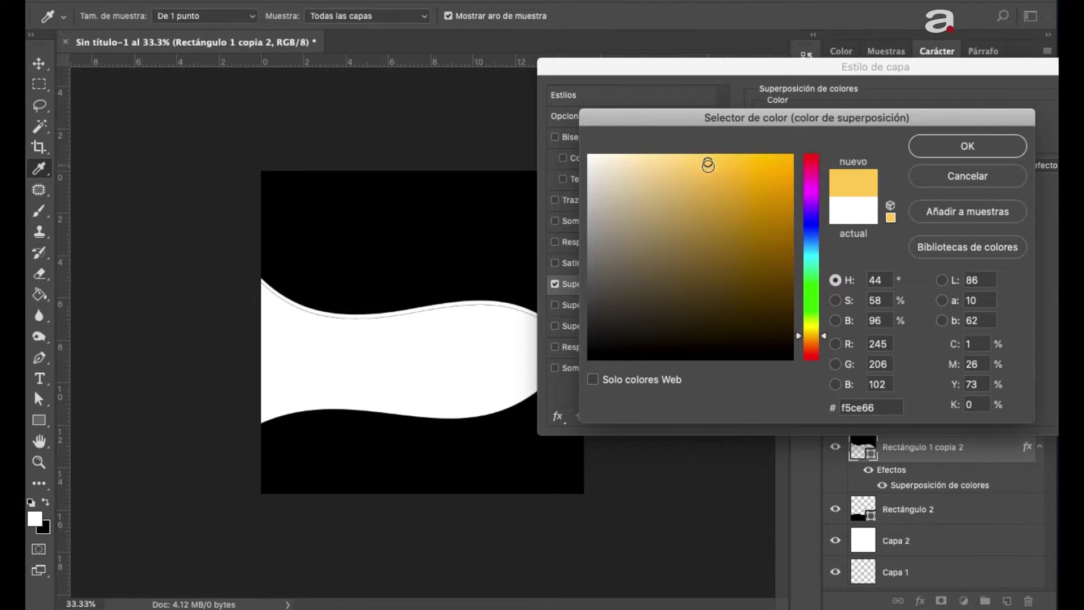
click(703, 173)
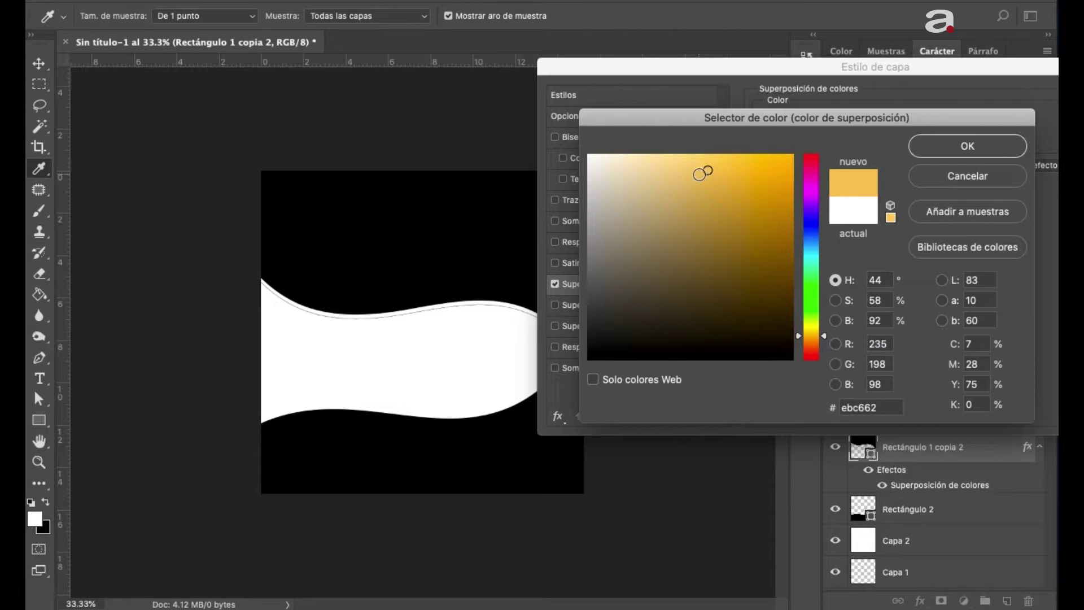
click(701, 174)
drag(701, 175, 718, 171)
click(958, 153)
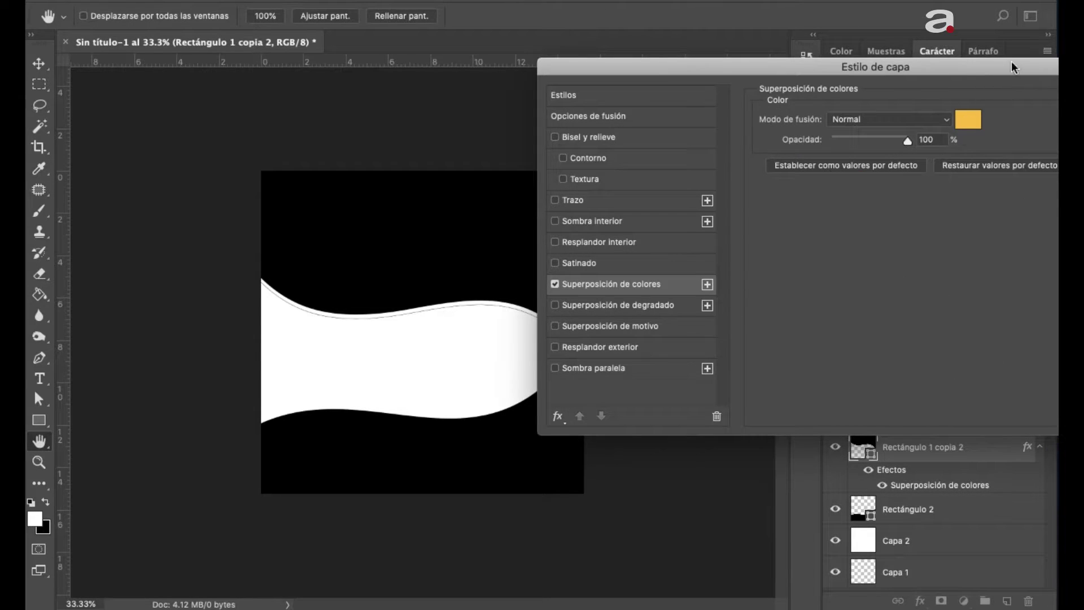
drag(1013, 67, 847, 66)
click(988, 97)
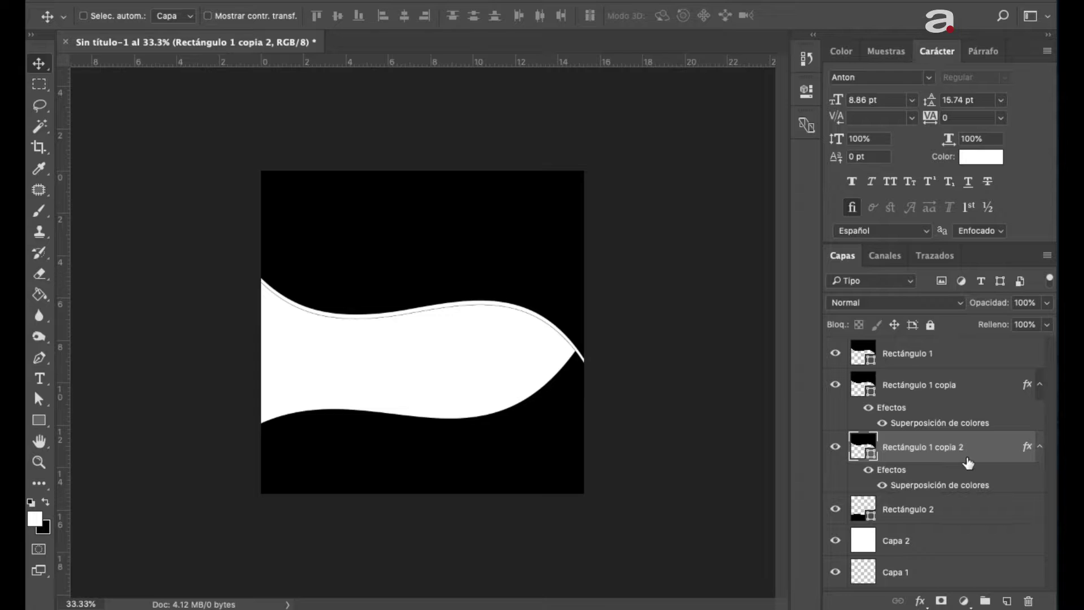
Tilt the golden band about -3° under the white strip, then duplicate it as copia 3
key(Down)
key(Down)
key(Down)
key(Down)
key(Down)
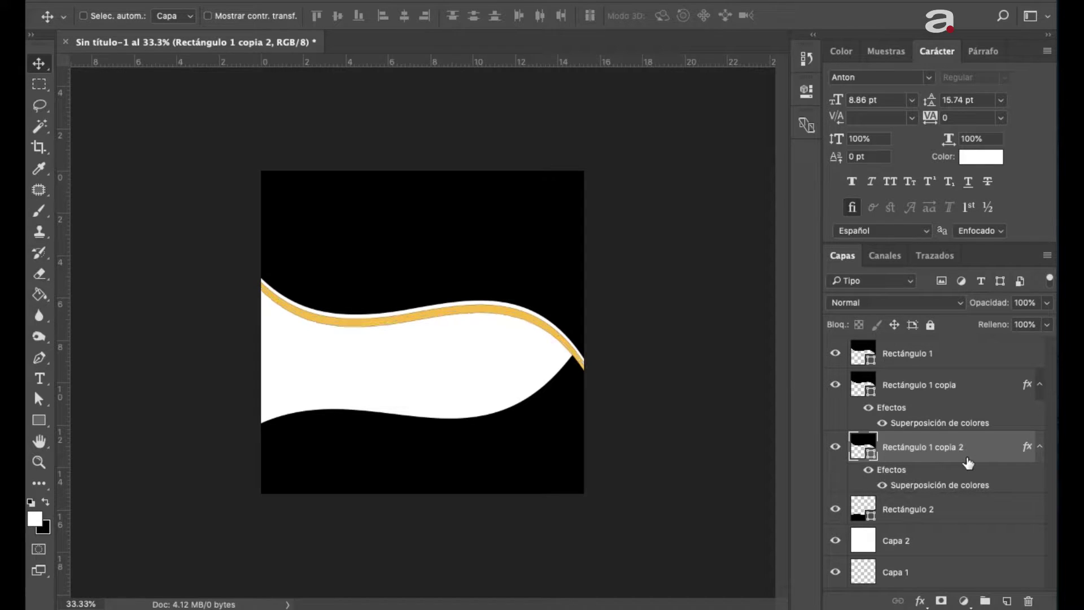
key(Down)
key(Down)
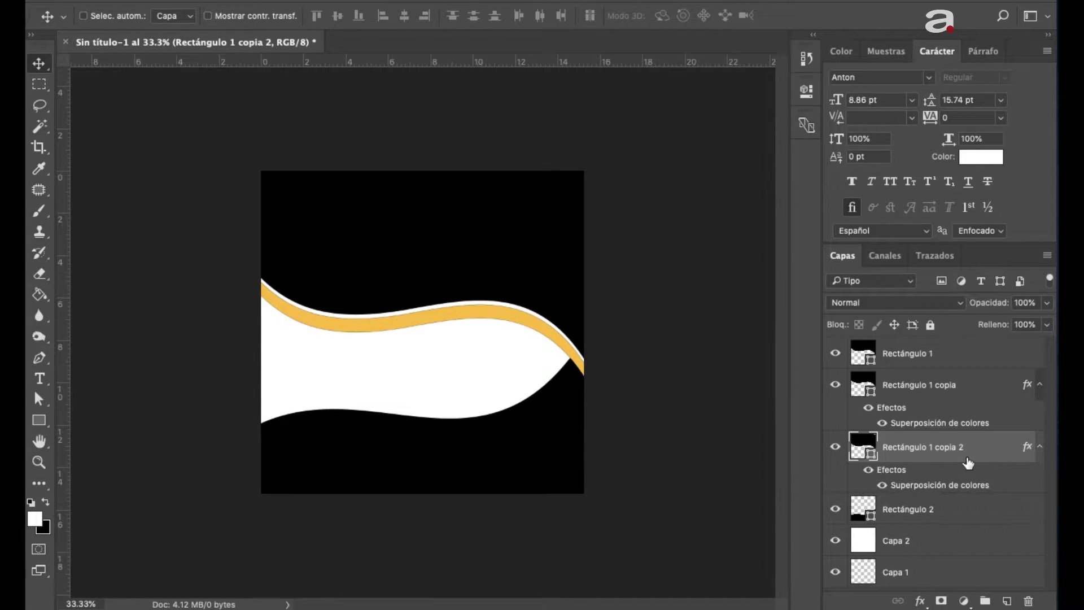
key(ctrl+t)
drag(677, 492, 681, 489)
key(Up)
key(Up)
key(Up)
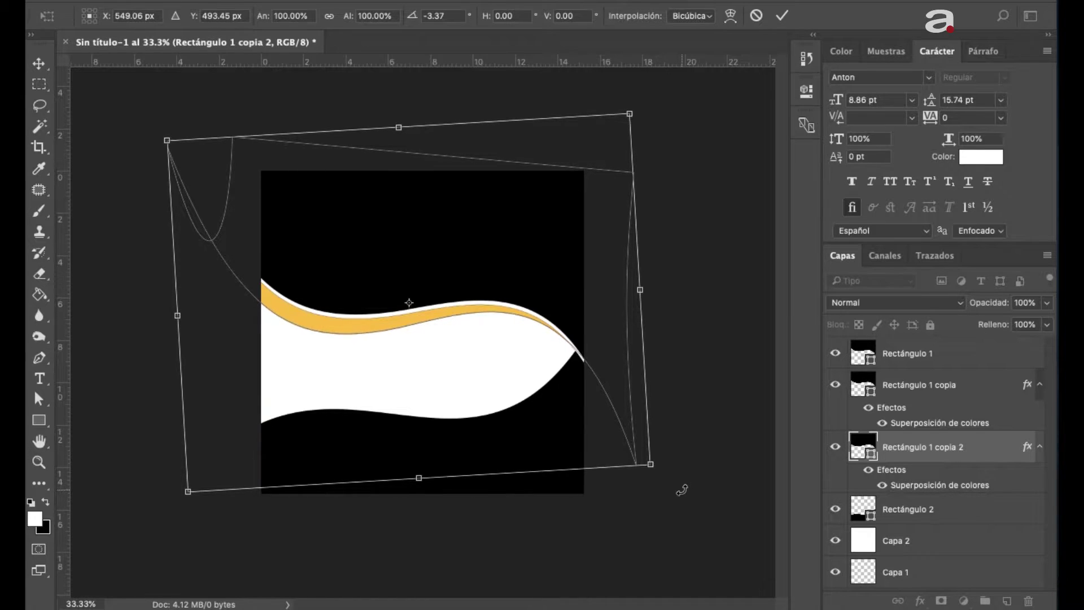
key(Left)
key(Left)
key(Left)
key(Up)
key(Up)
key(Up)
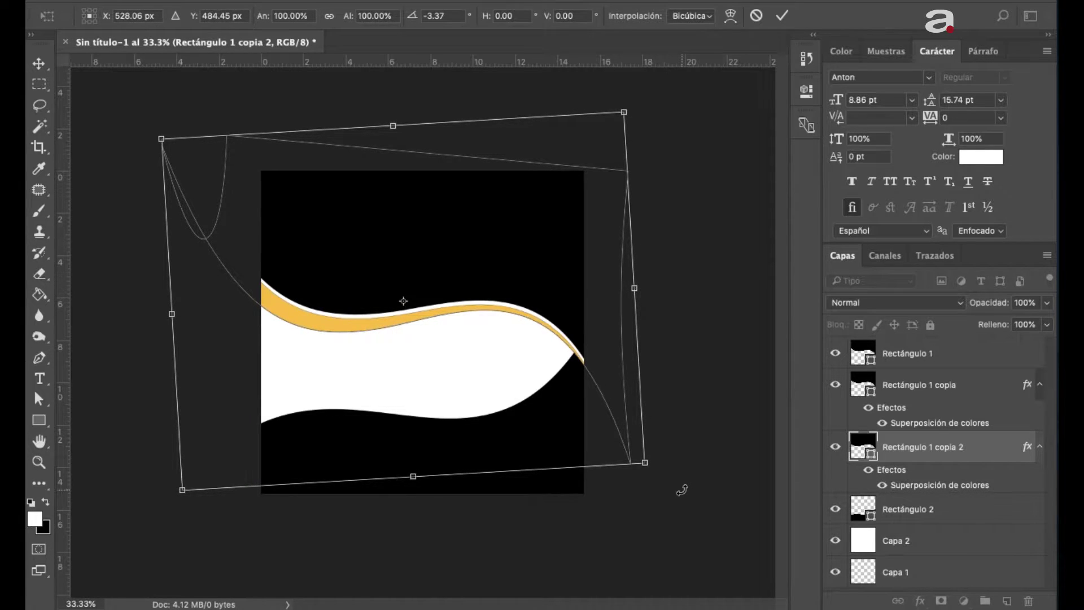
key(Up)
key(Up)
key(Up)
key(Return)
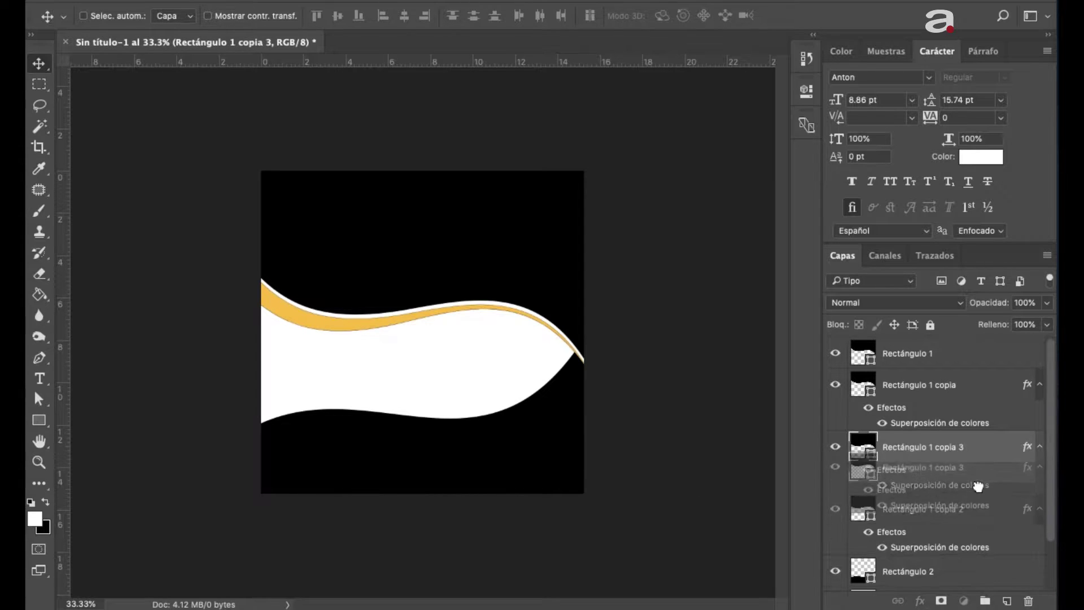
drag(960, 448, 965, 539)
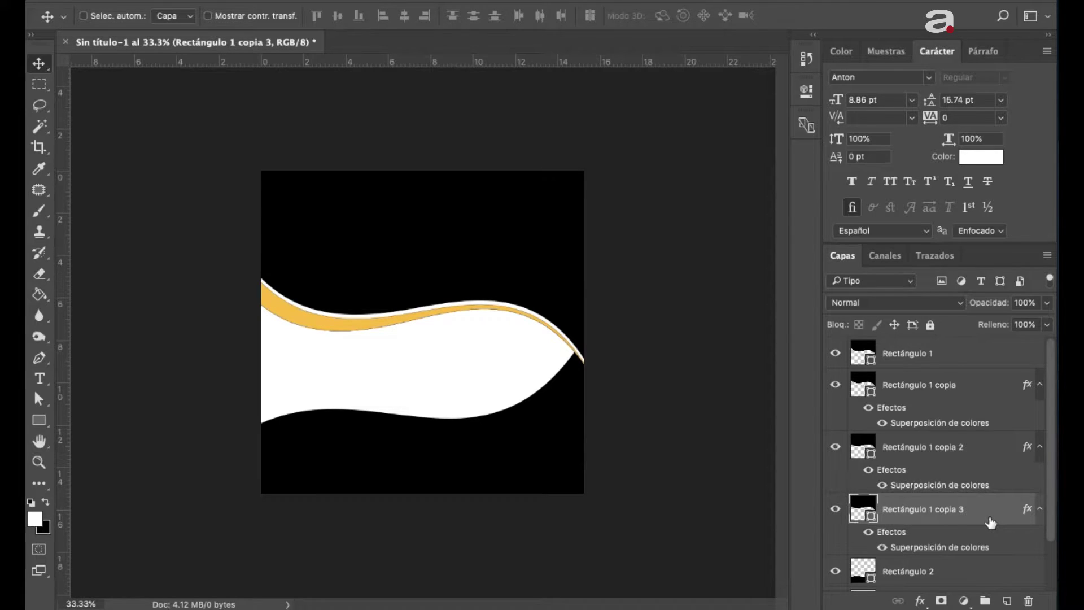
Change Rectángulo 1 copia 3's Color Overlay colour to black
double_click(991, 522)
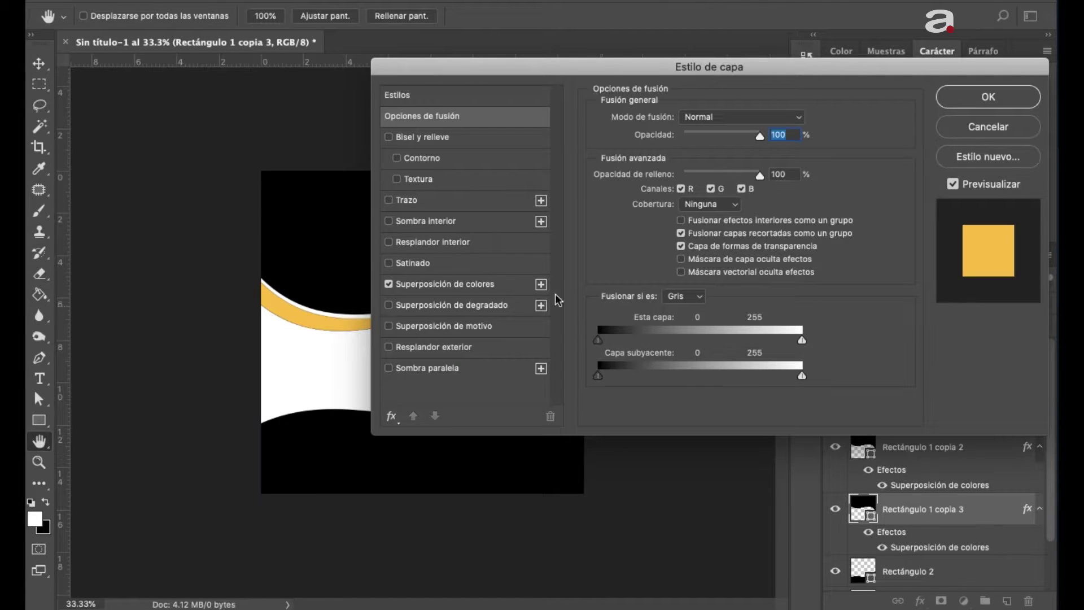
click(445, 290)
click(796, 126)
click(618, 337)
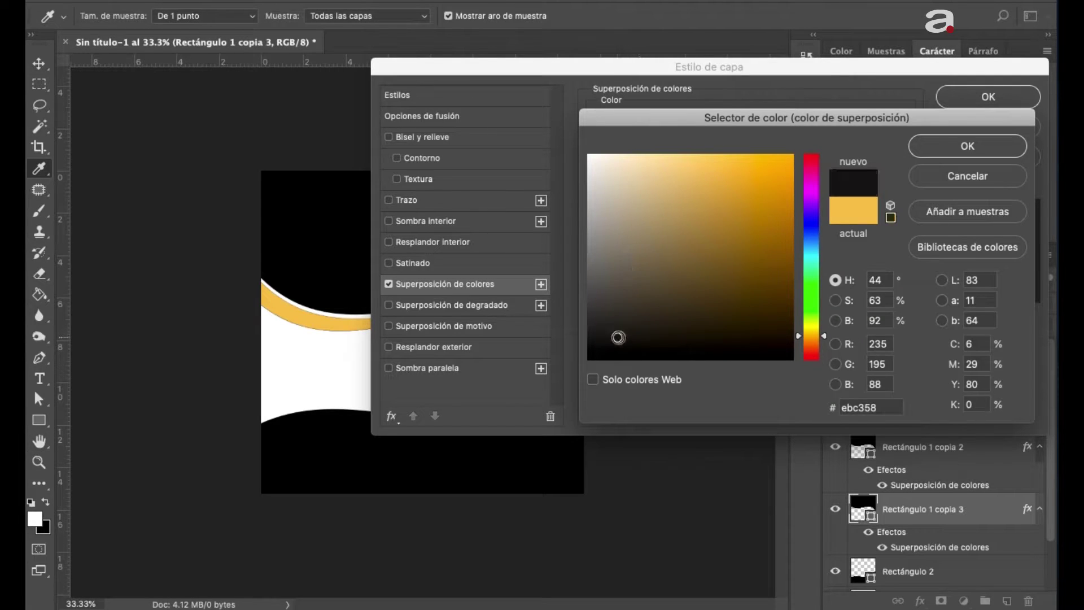
click(946, 149)
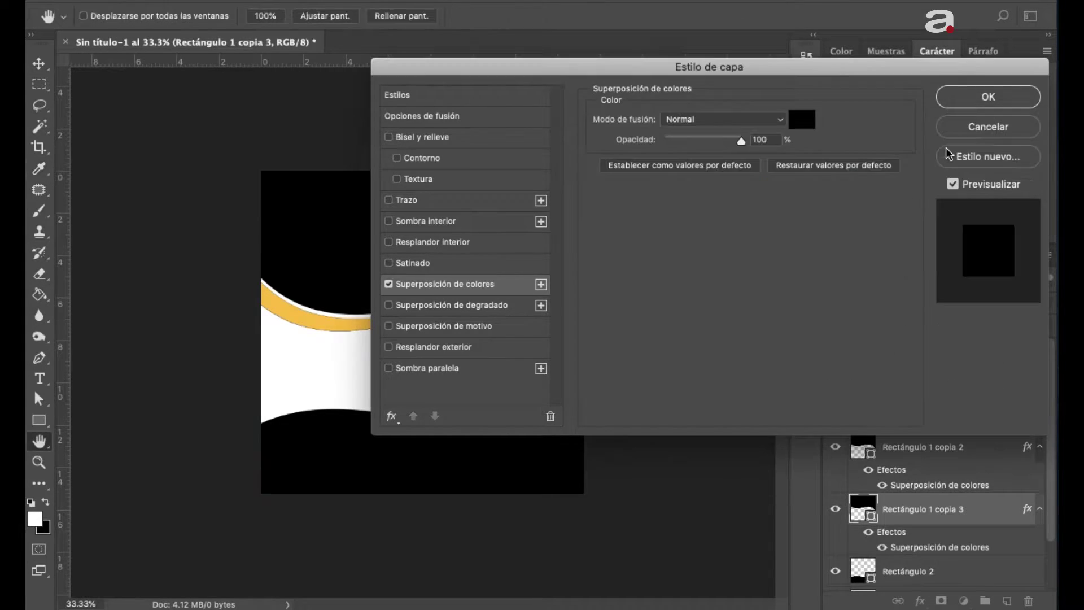
click(991, 99)
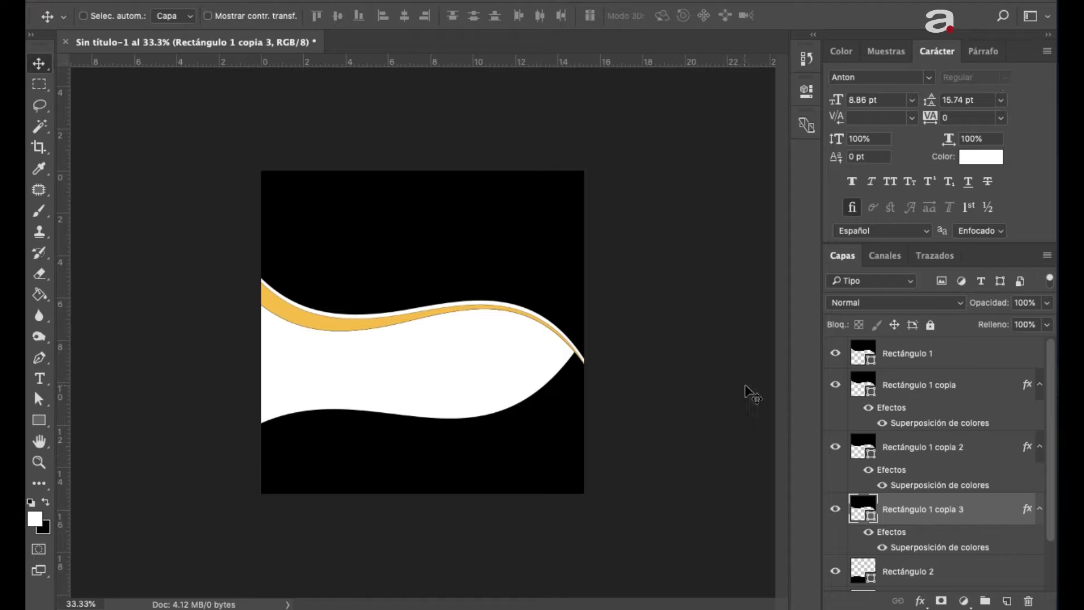
Shift the black band down and rotate it about -3.6°
key(shift+Down)
key(shift+Down)
key(shift+Down)
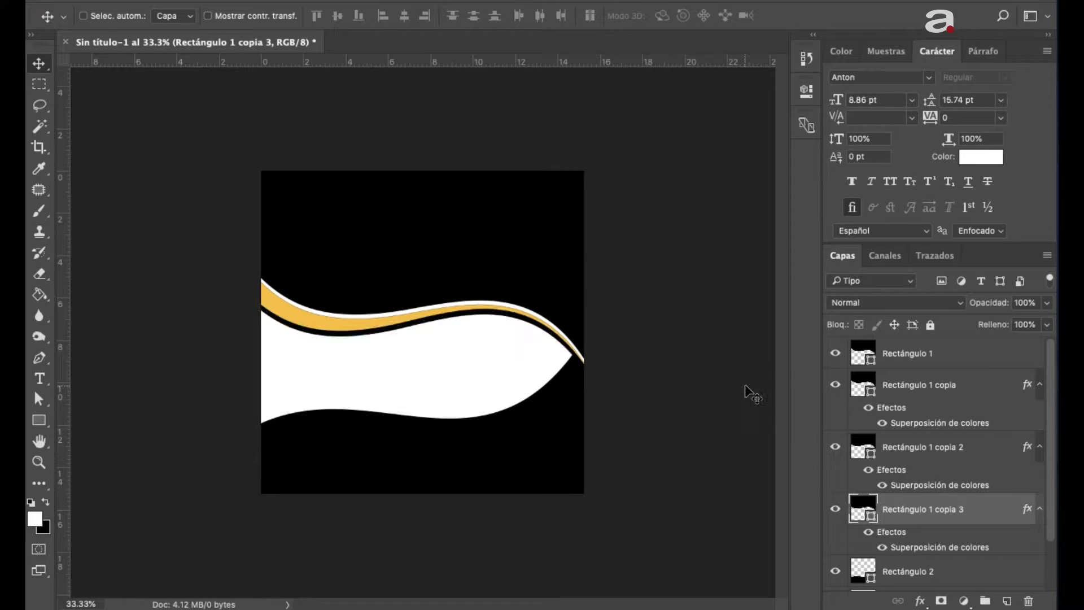
key(shift+Down)
key(shift+Down)
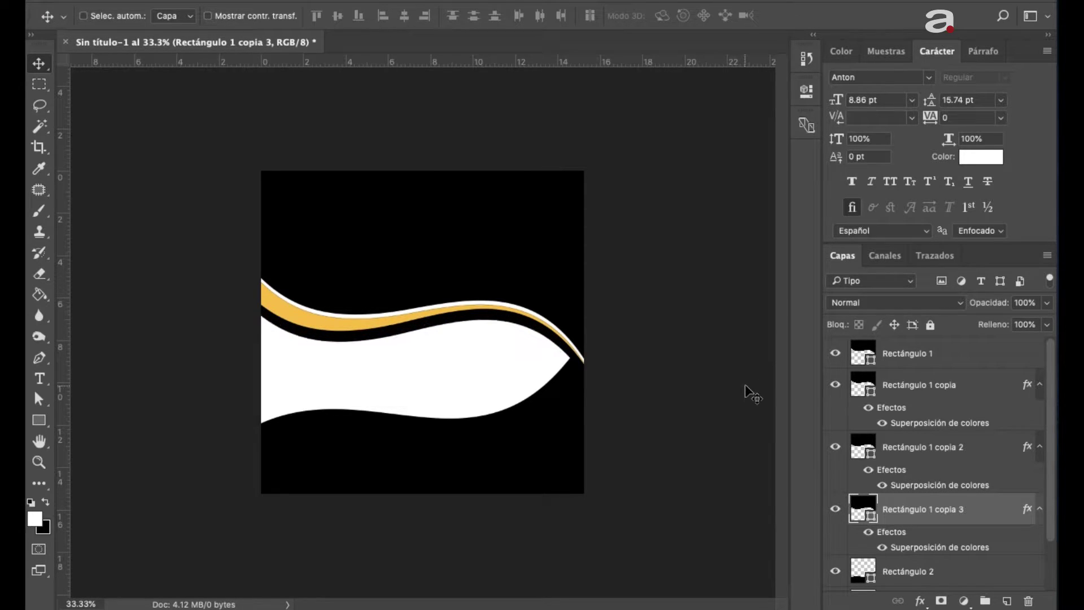
key(ctrl+t)
drag(660, 498, 671, 484)
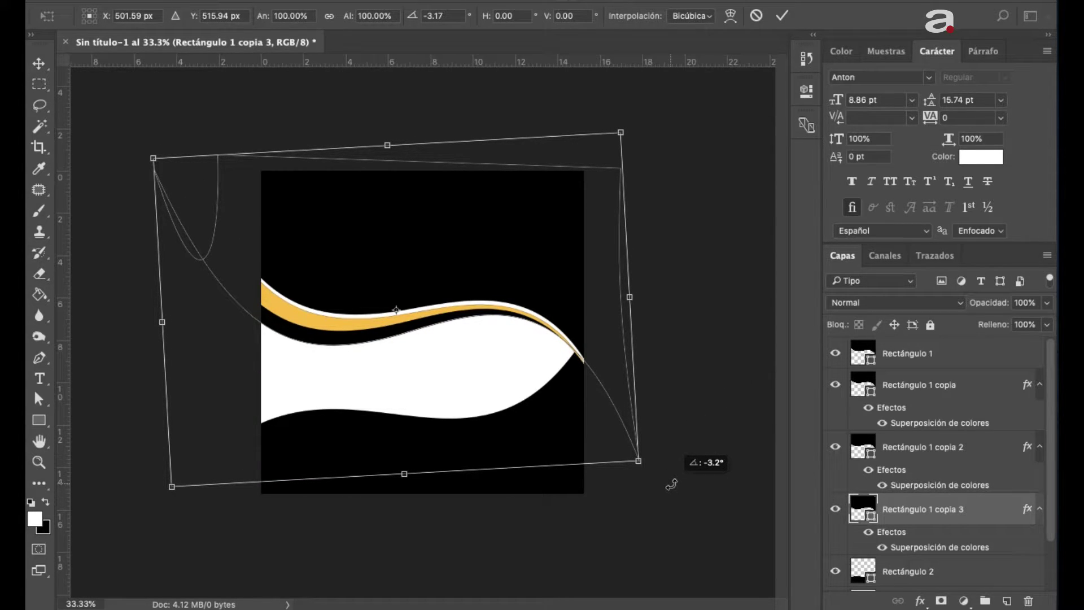
drag(671, 484, 671, 480)
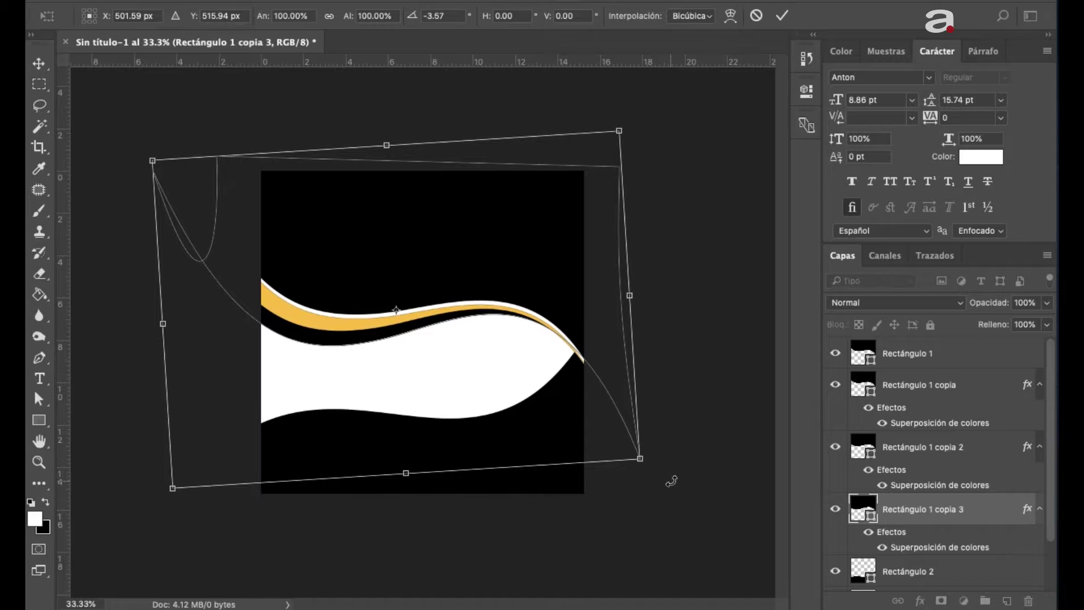
key(Return)
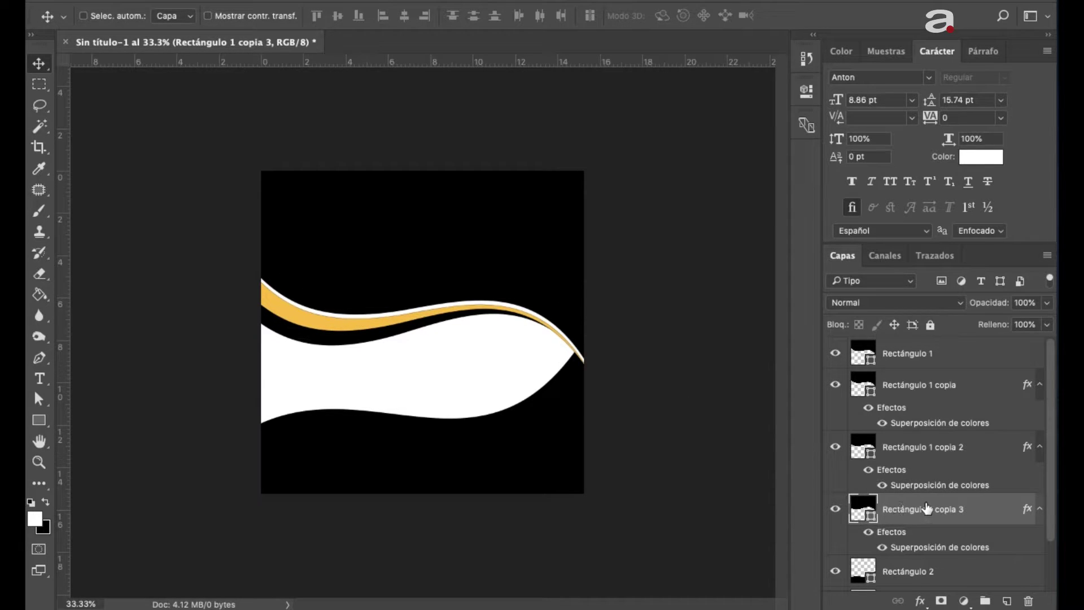
Rename copia 3 to 'figira negro' and copia 2 to 'fijira amarillo'
double_click(908, 508)
text(fig)
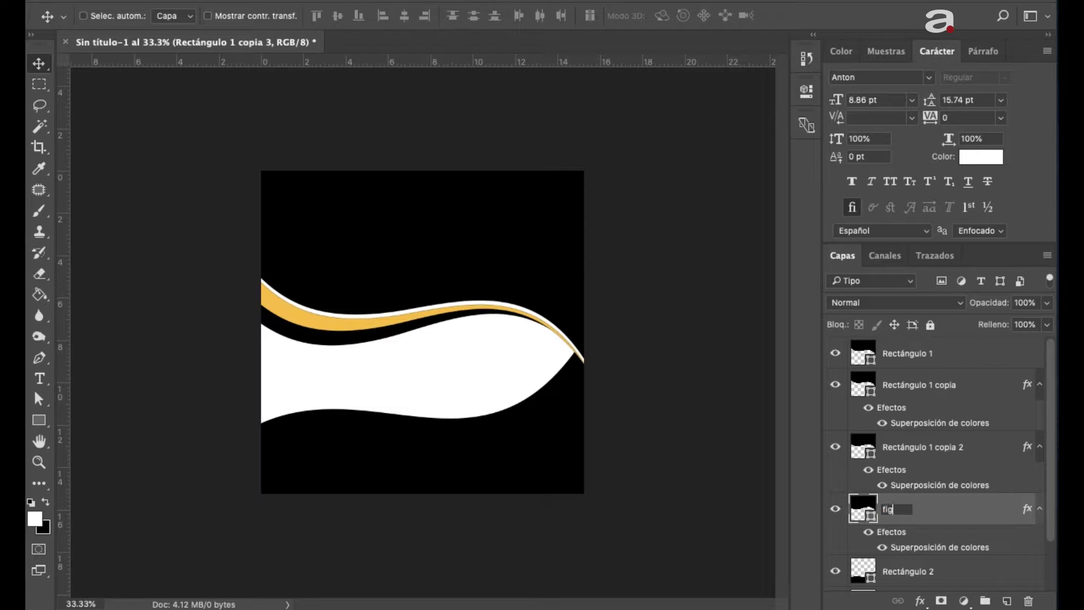
text(ira negro)
key(Return)
click(834, 447)
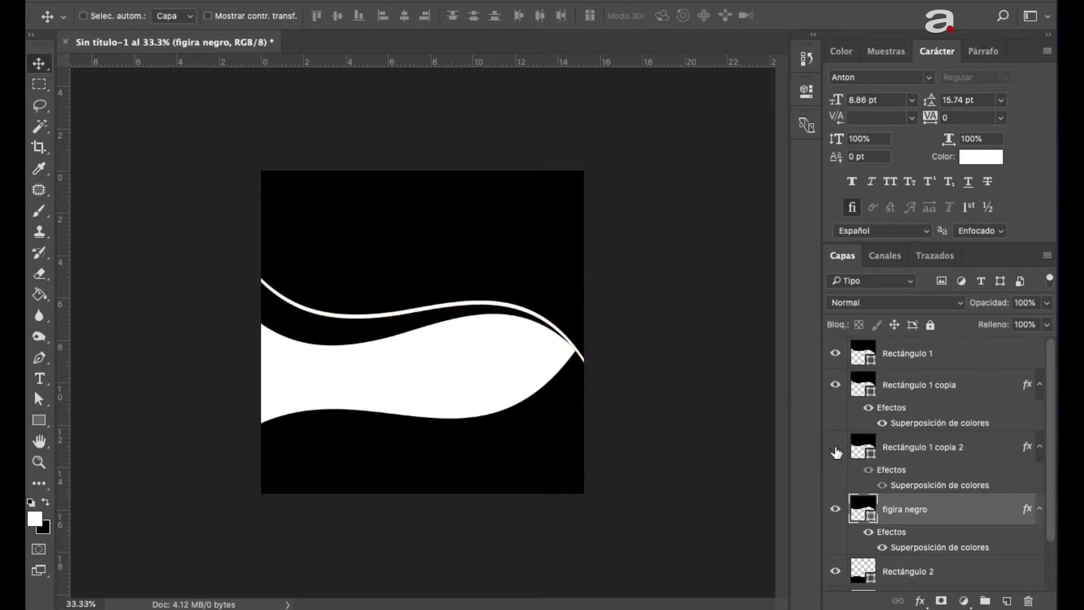
double_click(920, 448)
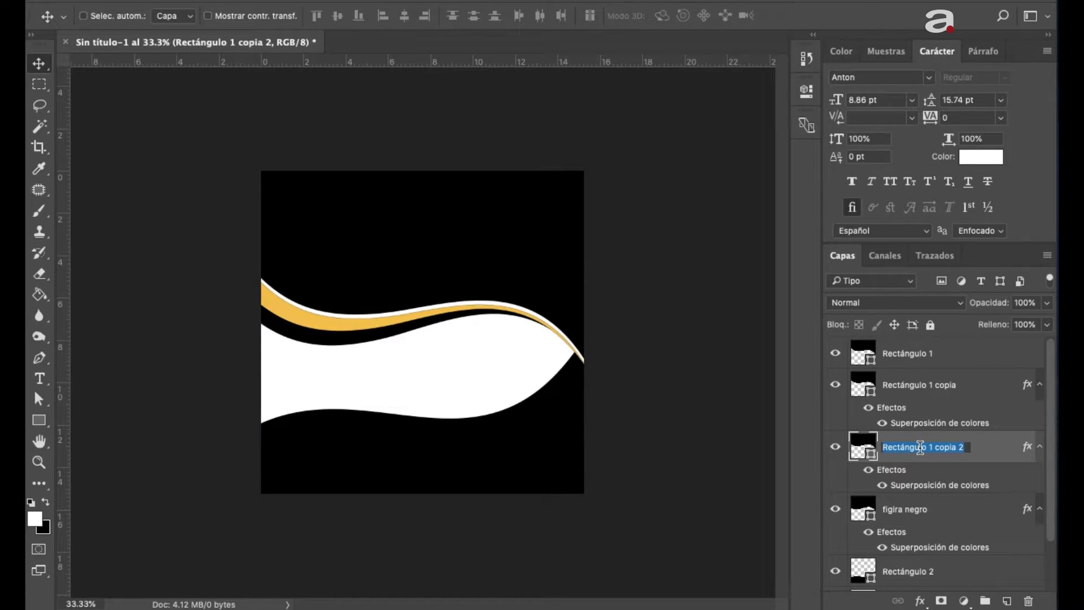
text(fijira)
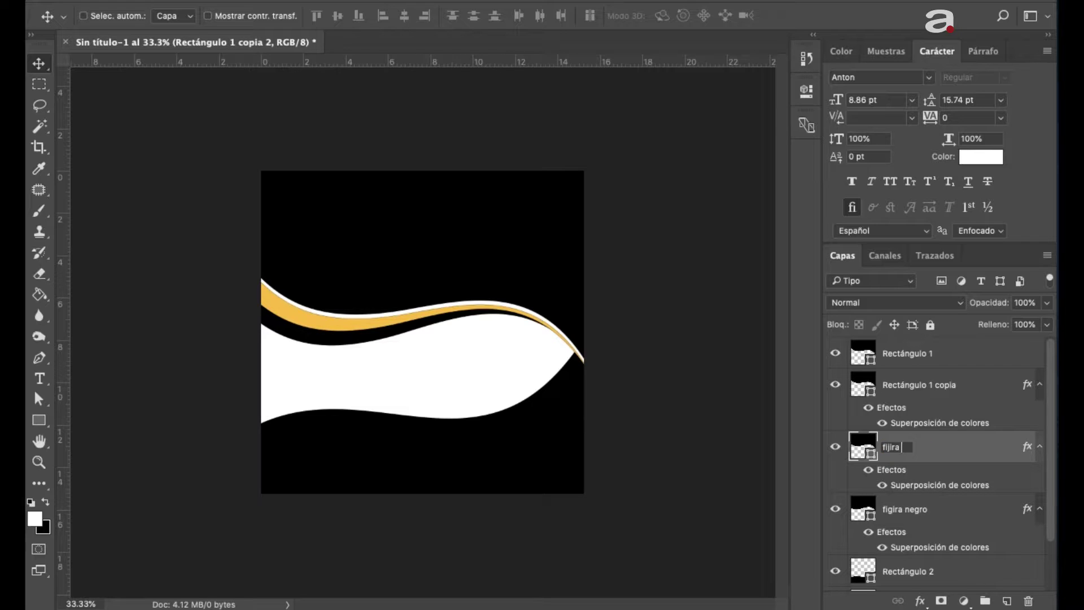
text( nara)
key(BackSpace)
key(BackSpace)
key(BackSpace)
text(amari)
text(llo)
key(Return)
Rename Rectángulo 1 copia to 'Figura blanca' and Rectángulo 1 to 'fig grande'
click(835, 385)
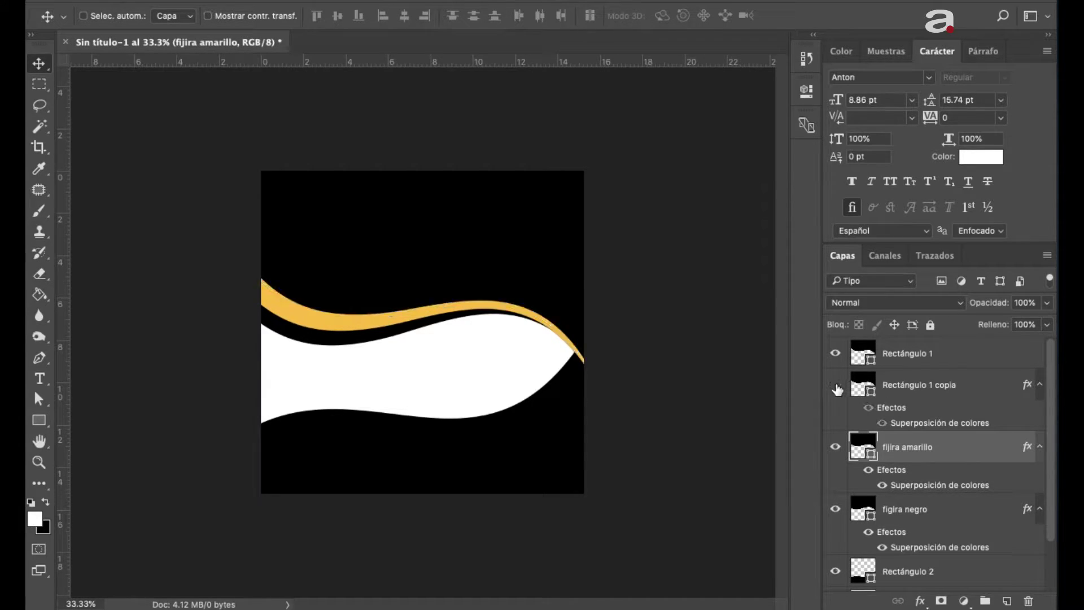
double_click(906, 385)
text(F)
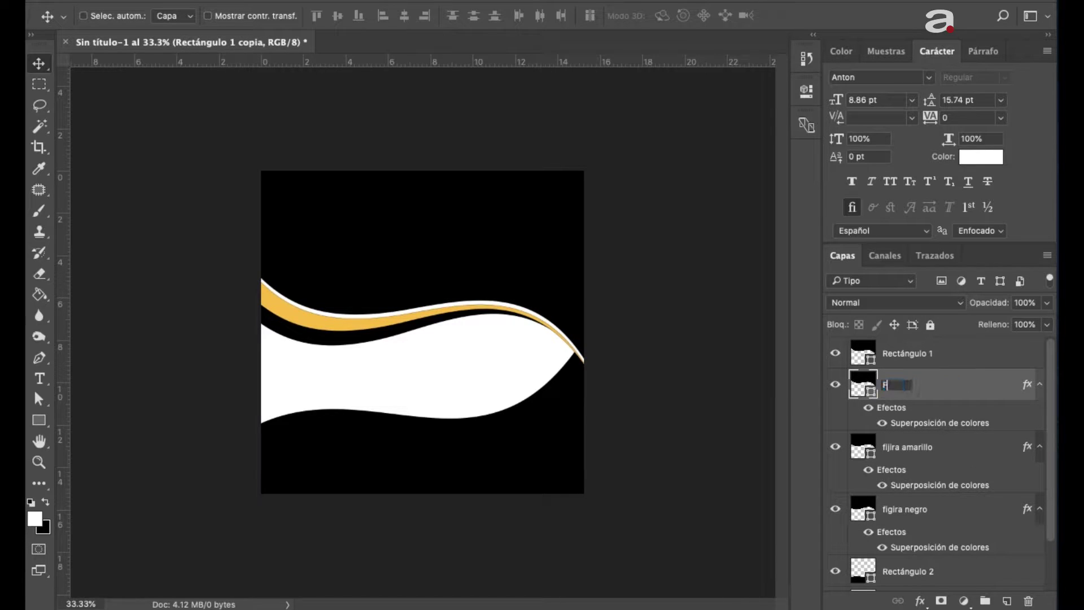
text(igura blanc)
text(a)
key(Return)
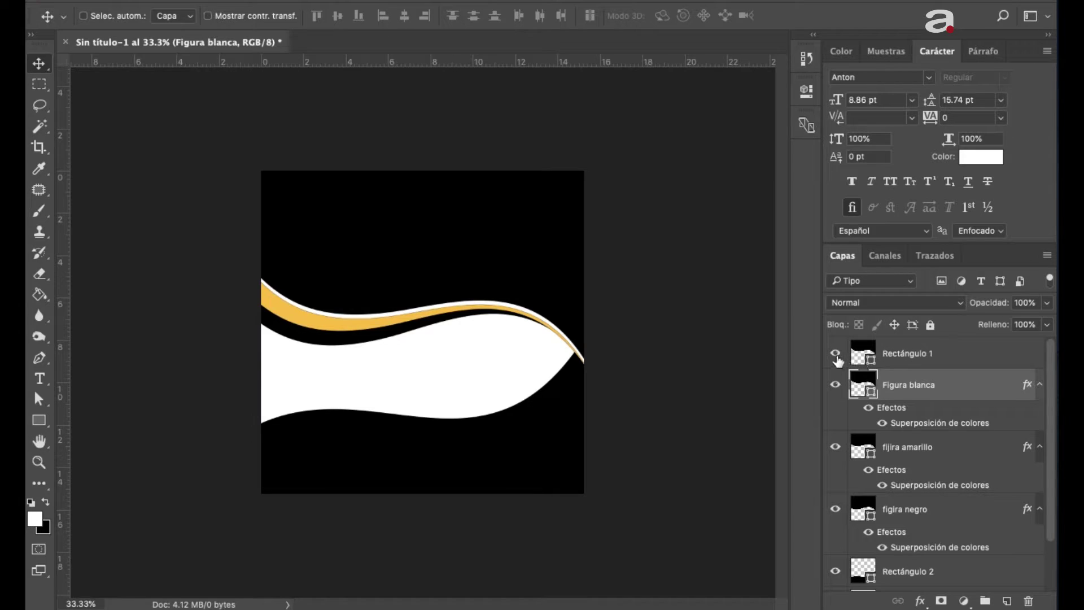
click(835, 353)
click(835, 353)
double_click(903, 354)
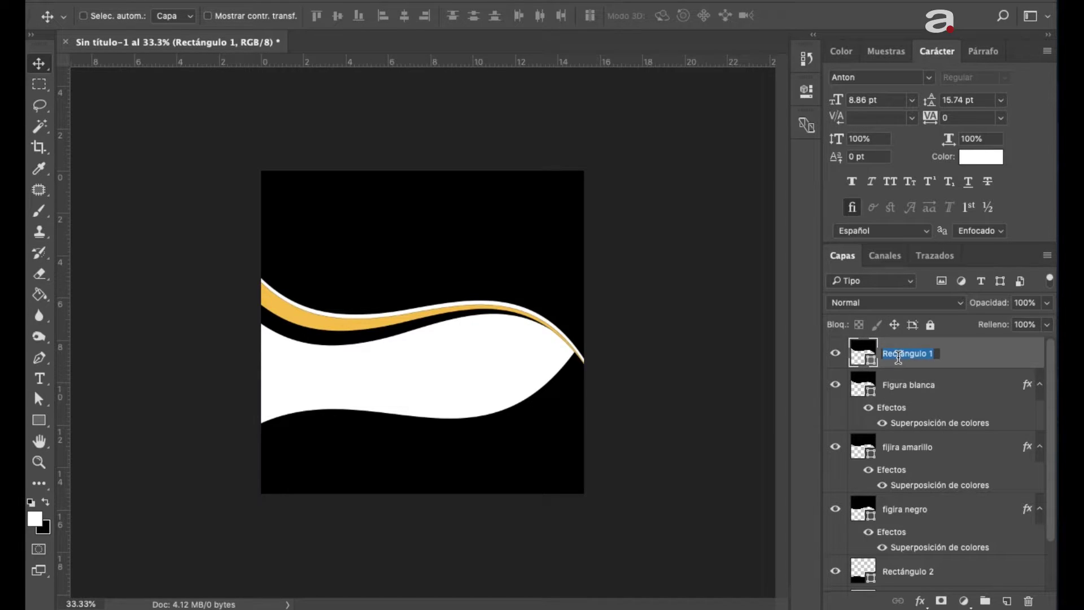
text(fig)
text( gra)
text(nde)
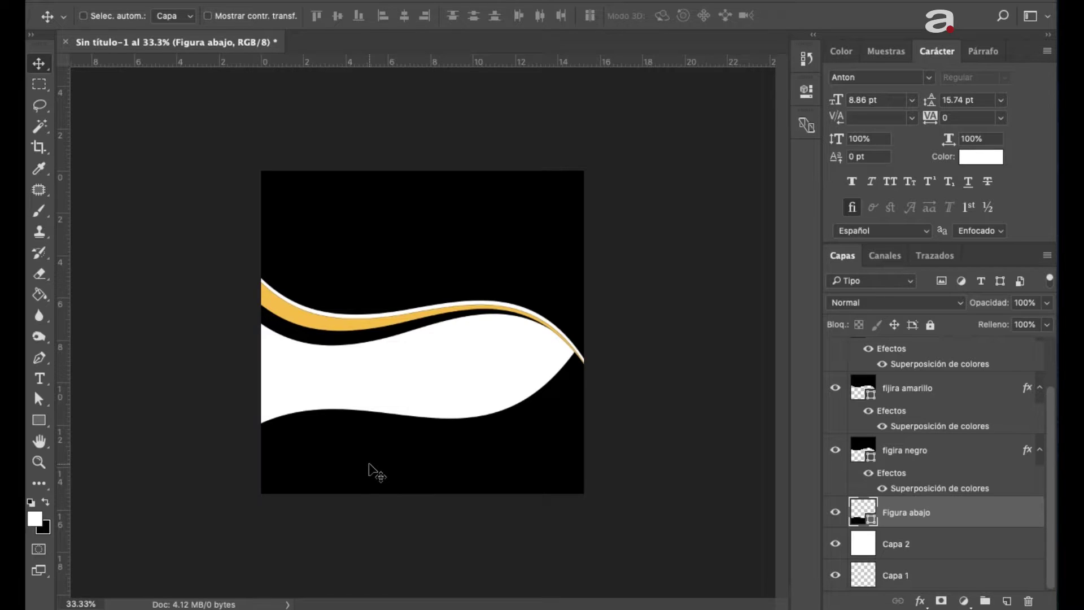
Drag textura.jpg from the desktop folder onto the flyer and place it
mouse_move(542, 602)
click(63, 552)
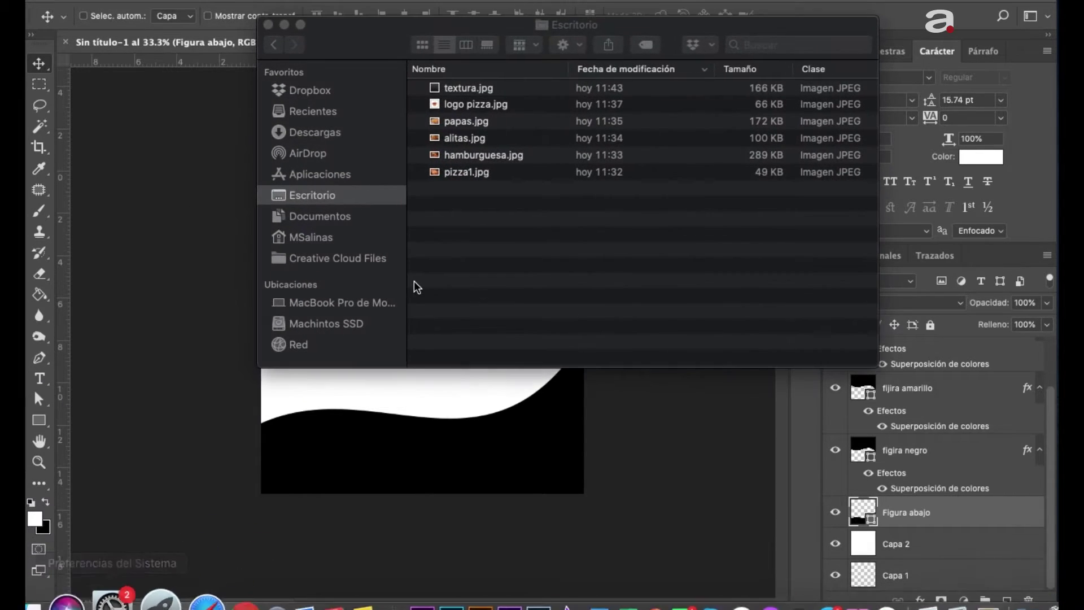
click(463, 90)
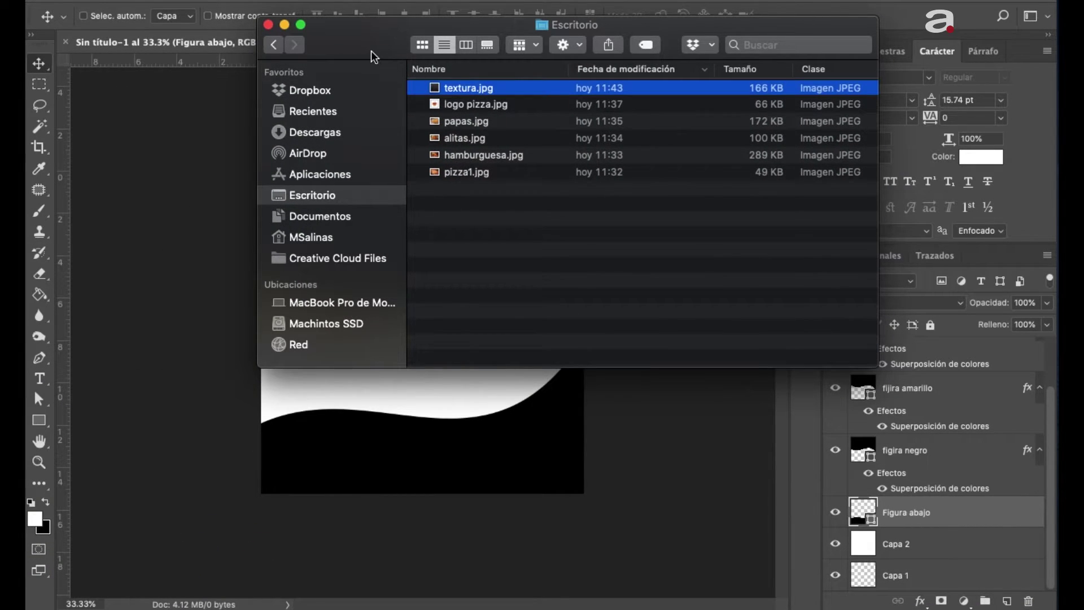
drag(371, 50, 619, 83)
drag(703, 122, 377, 397)
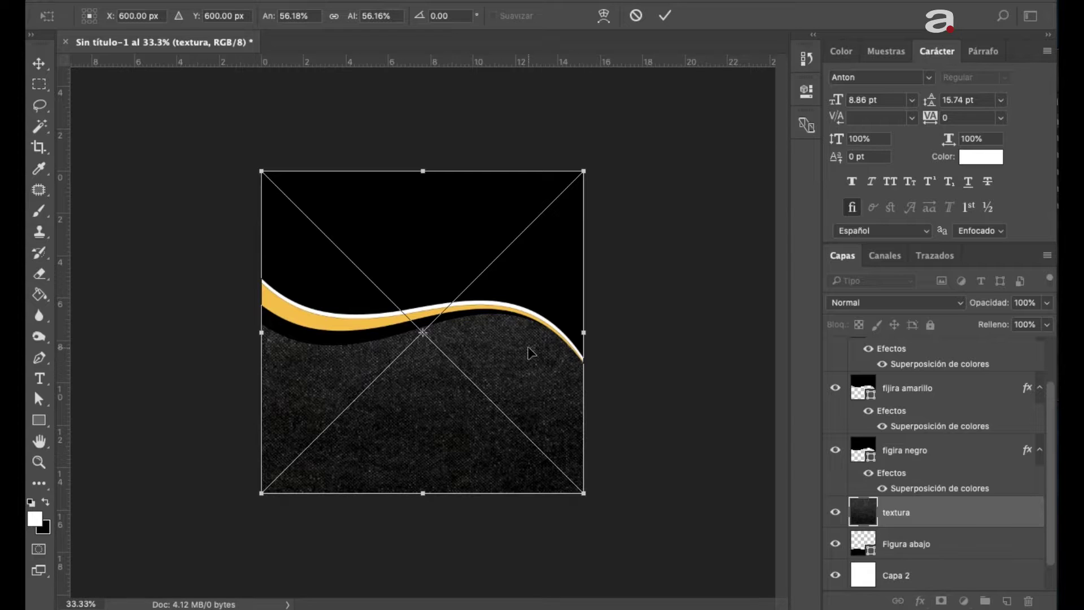
key(Return)
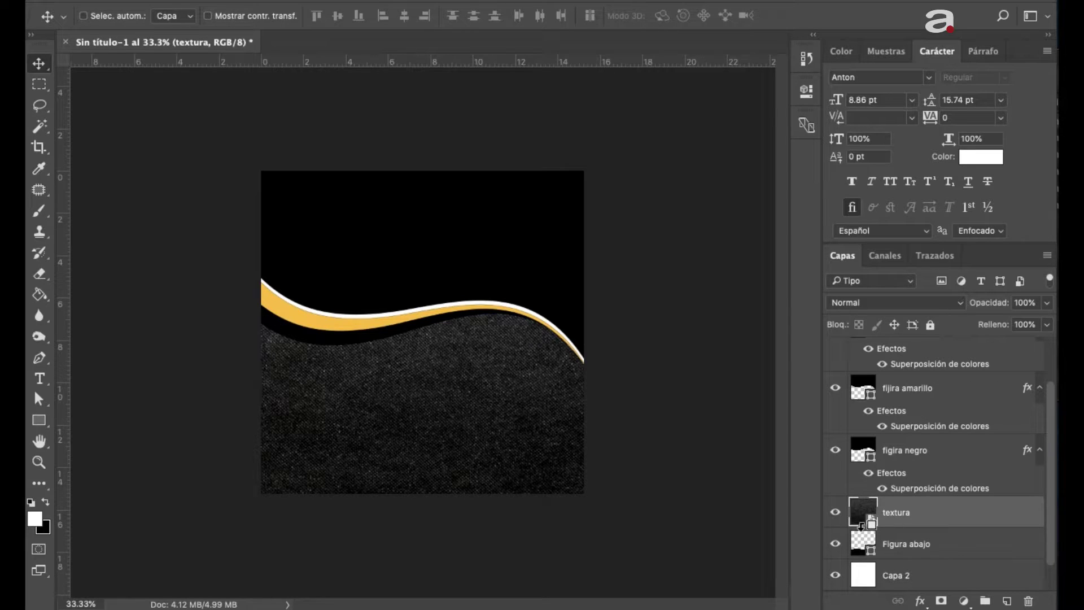
Clip the textura layer to Figura abajo and lower its opacity to 72%
alt+click(861, 527)
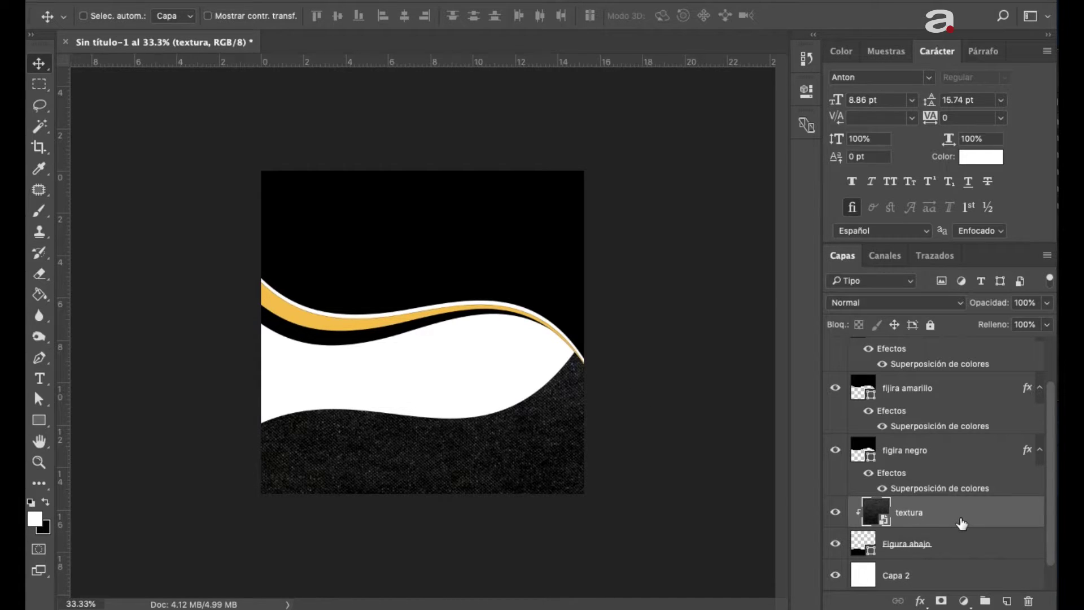
click(1048, 304)
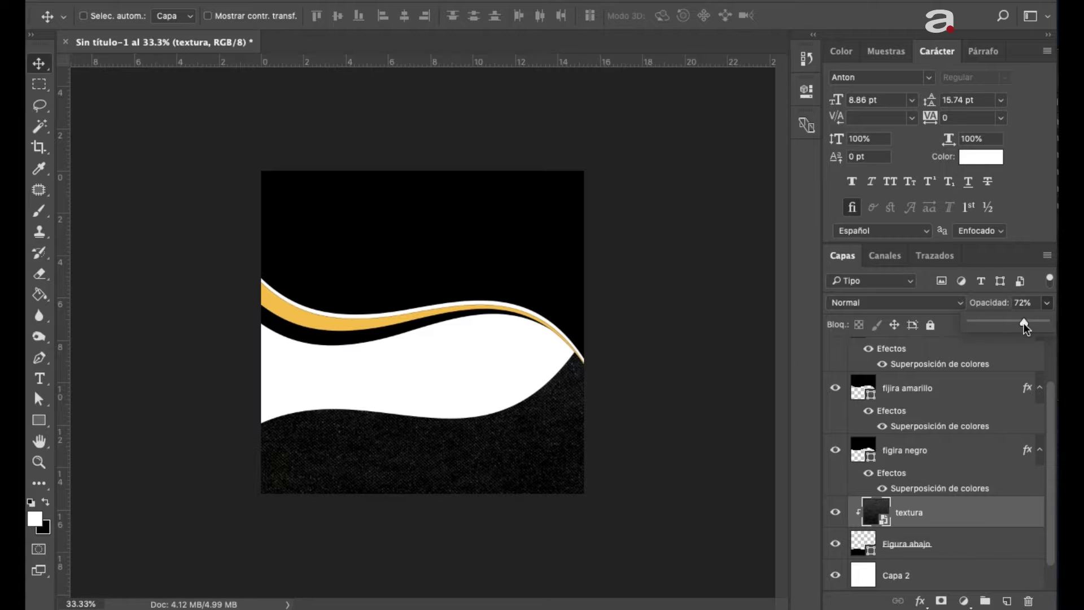
click(958, 518)
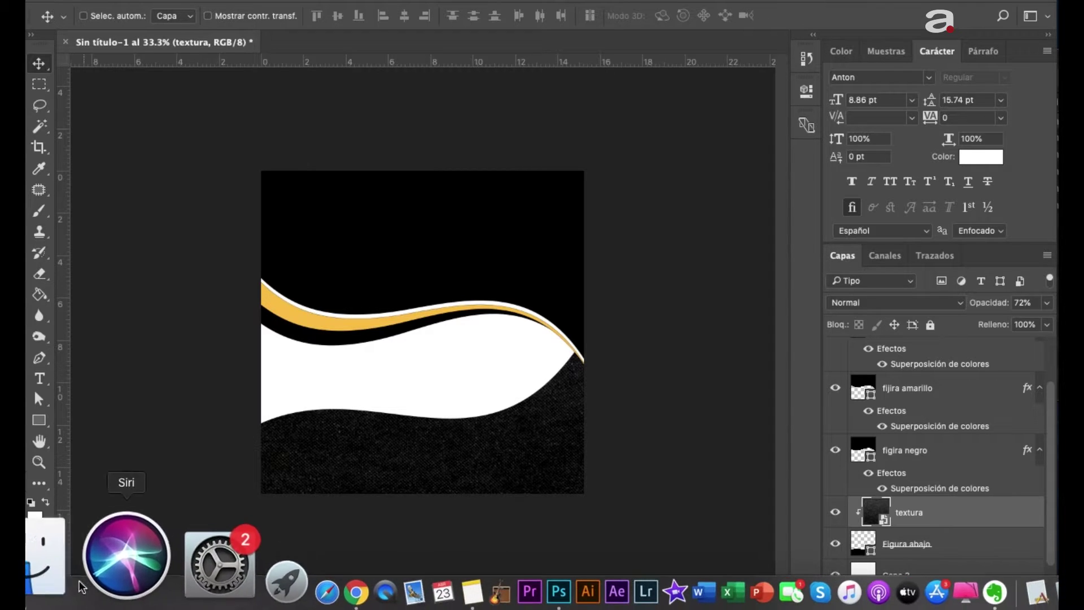
Quick Look the pizza1, hamburguesa, alitas and papas photos in the Escritorio folder
click(65, 572)
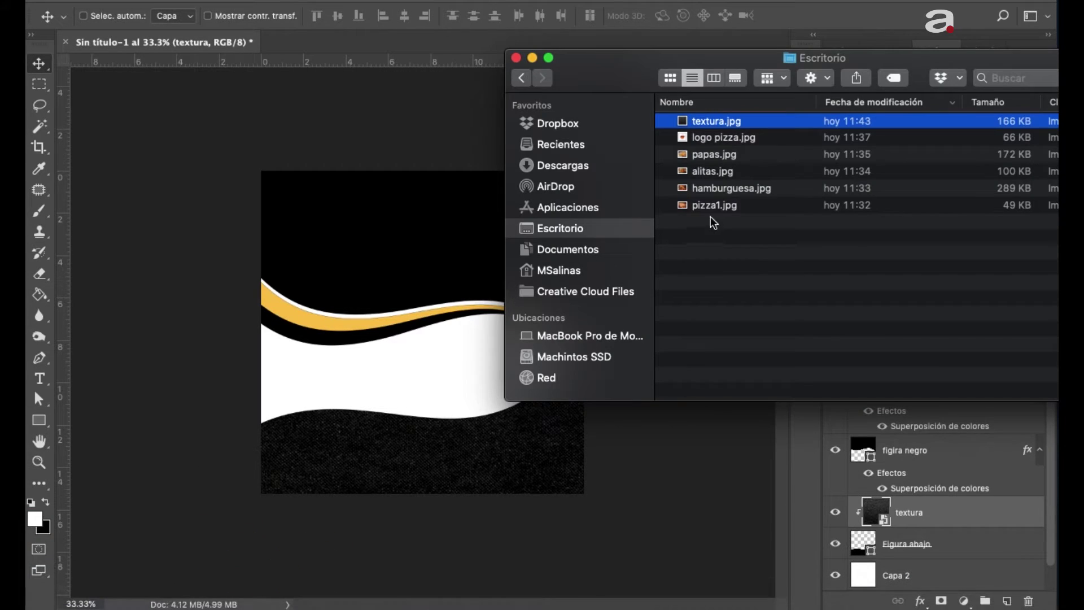
click(723, 206)
key(space)
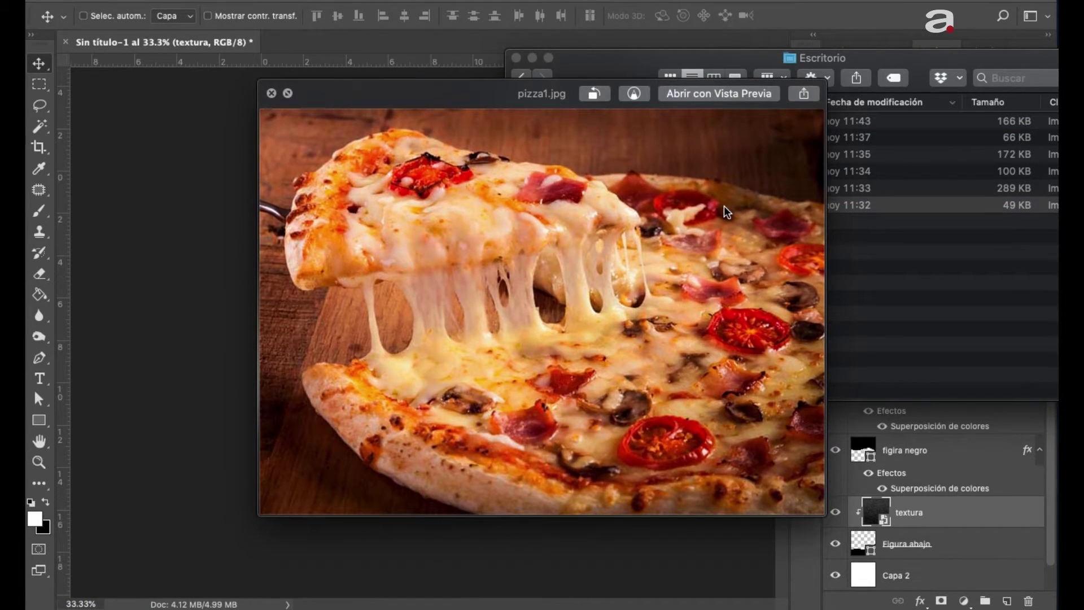
key(Up)
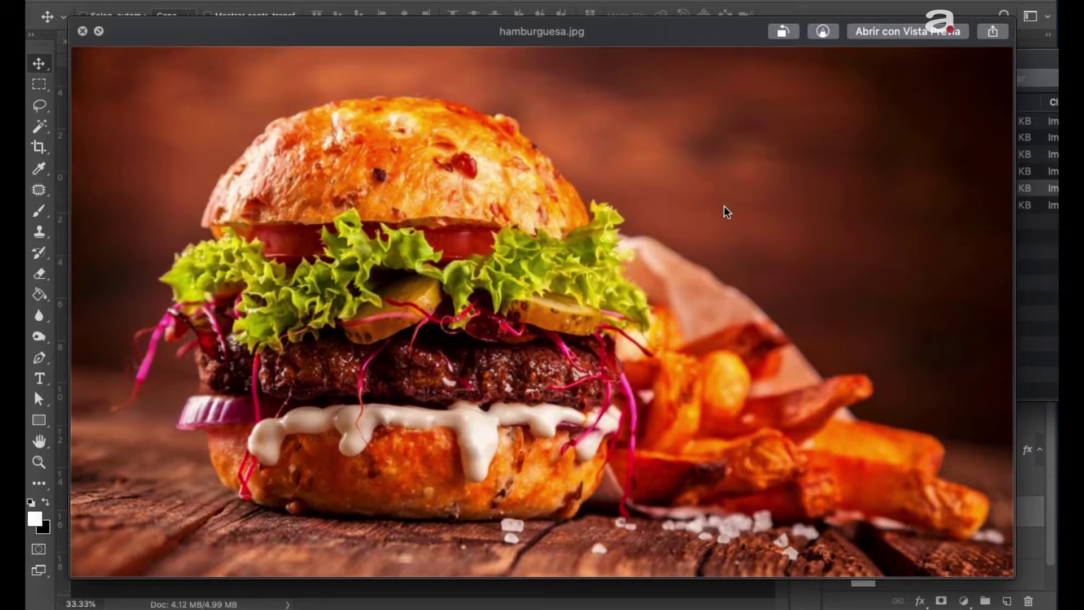
key(Up)
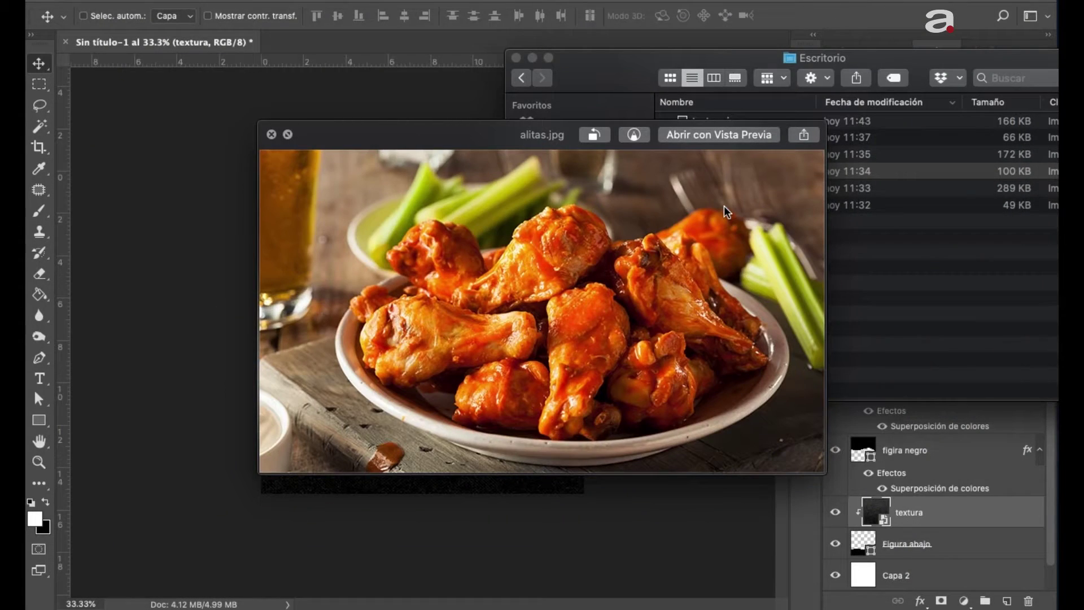
key(Up)
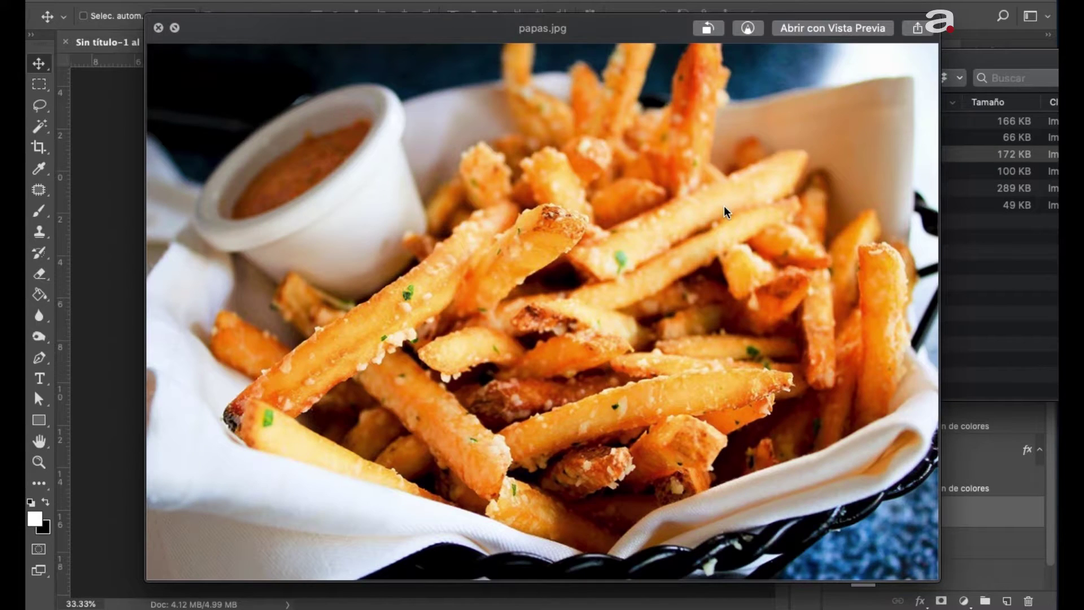
key(Down)
key(Down)
key(Down)
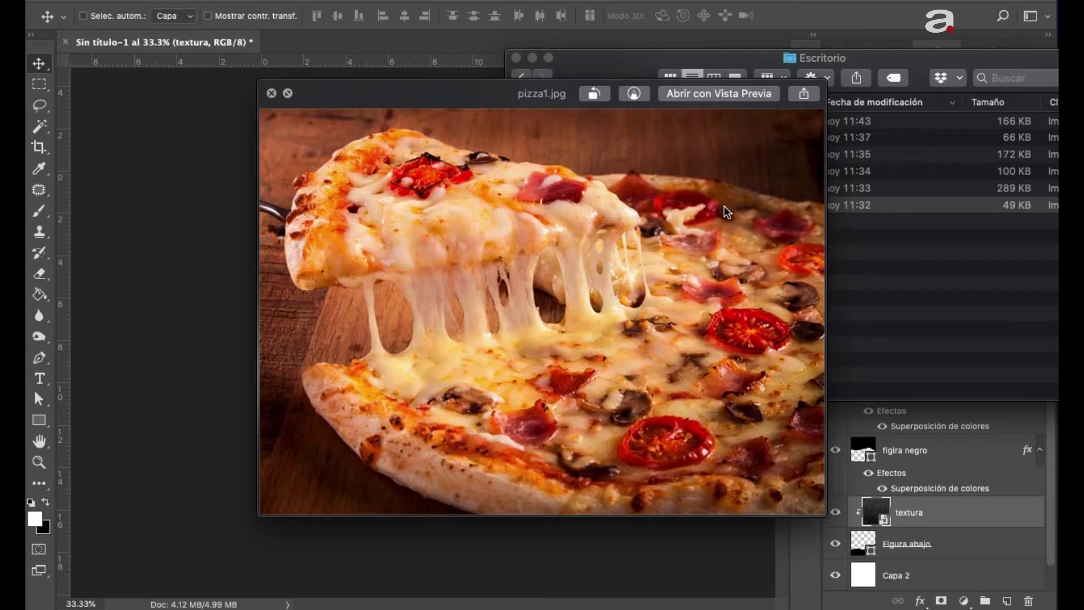
key(space)
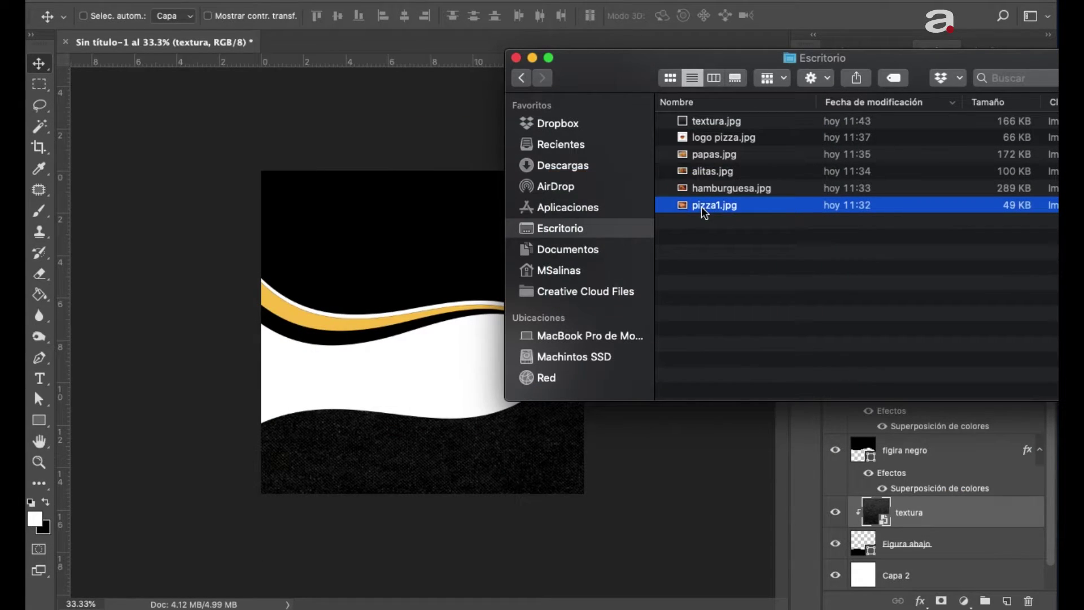
Place pizza1.jpg on the flyer, enlarging it and moving it higher
drag(702, 205, 339, 244)
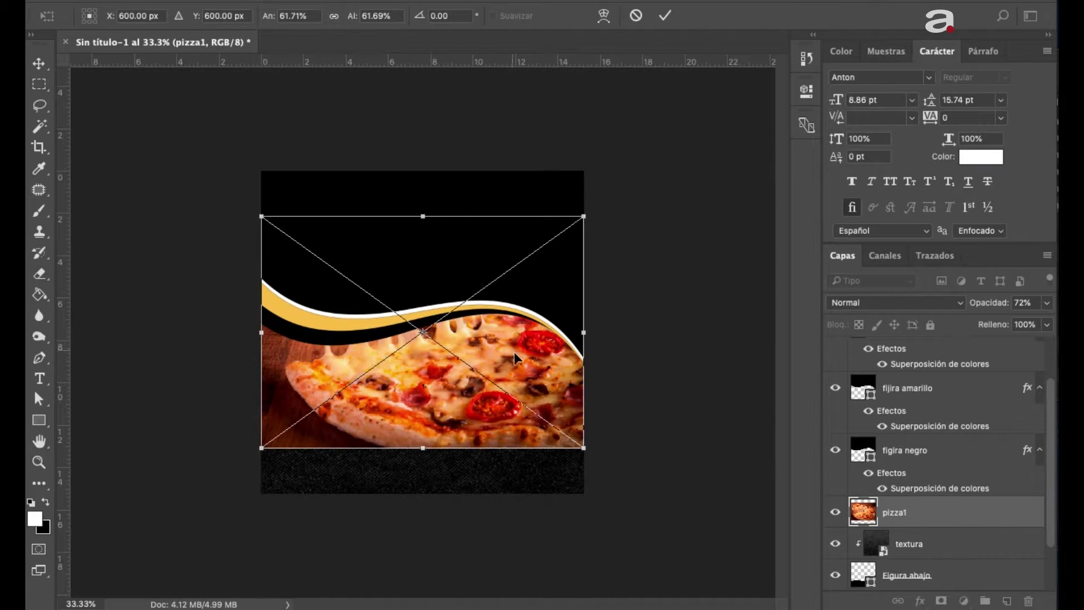
drag(516, 356, 516, 299)
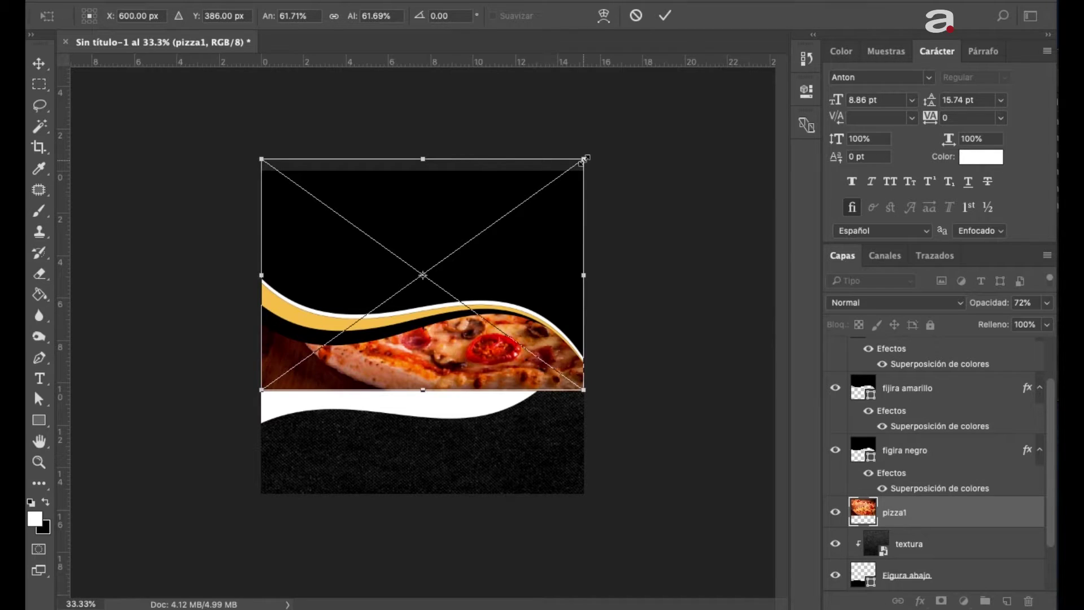
drag(584, 159, 603, 159)
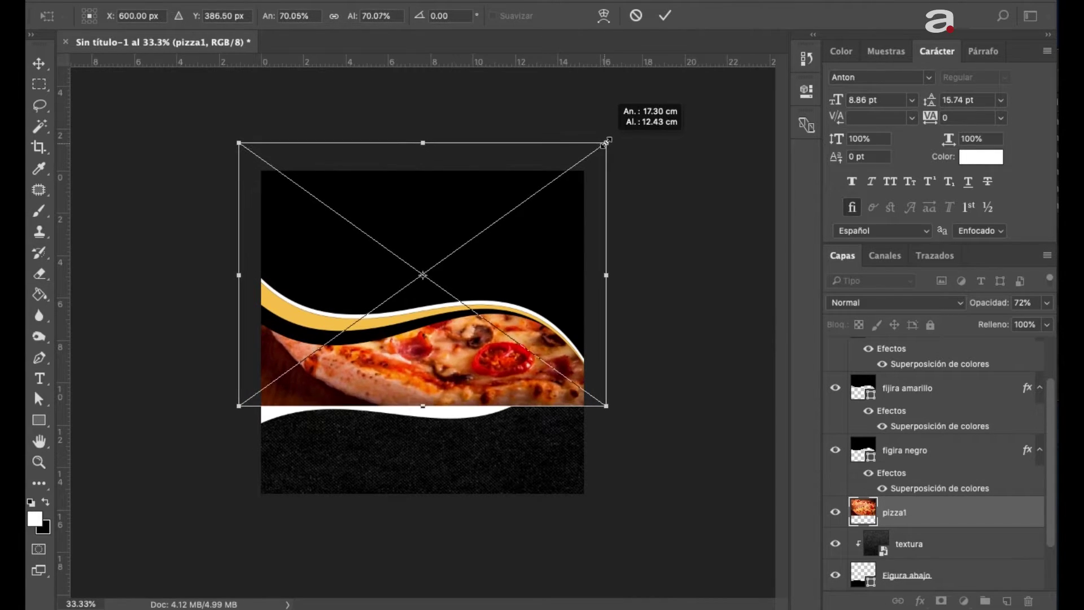
drag(533, 270, 533, 222)
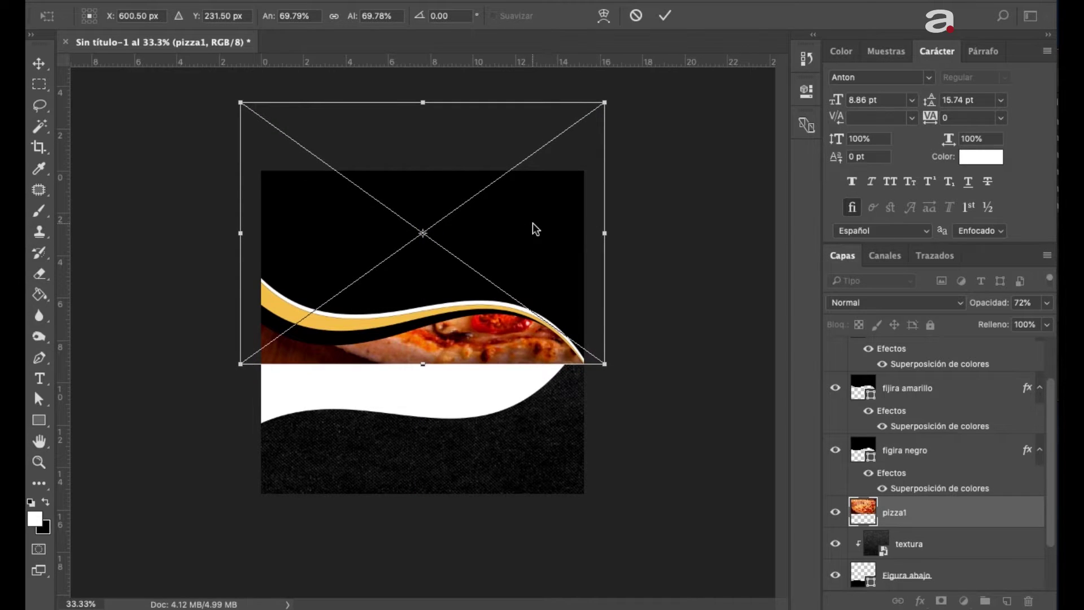
key(Return)
scroll(968, 528, up, 2)
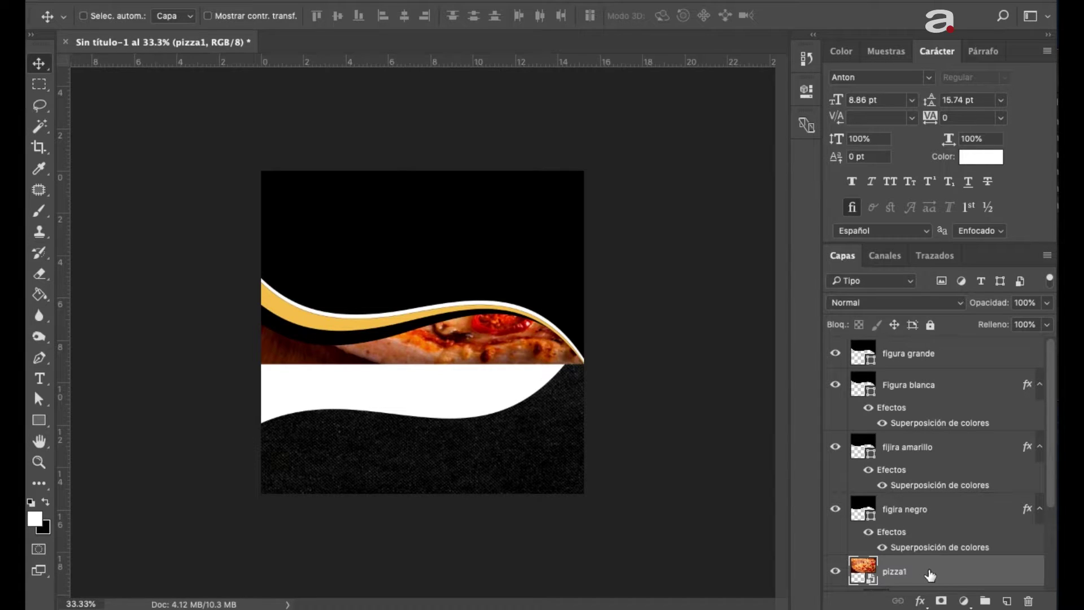
Clip pizza1 to figura grande and scale it down to about 63%
drag(931, 575, 927, 350)
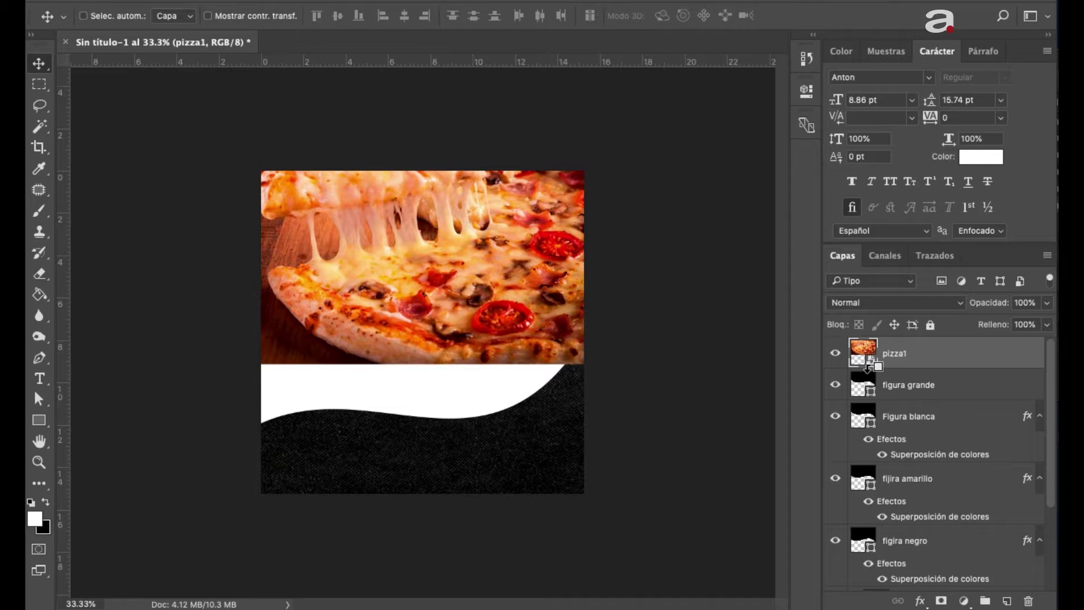
alt+click(862, 366)
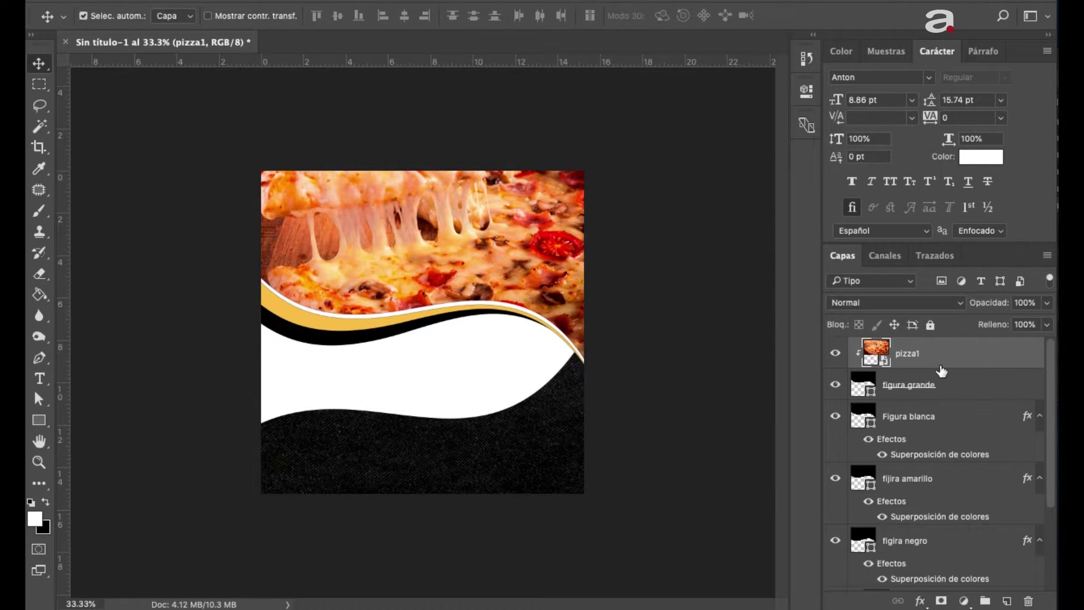
key(ctrl+t)
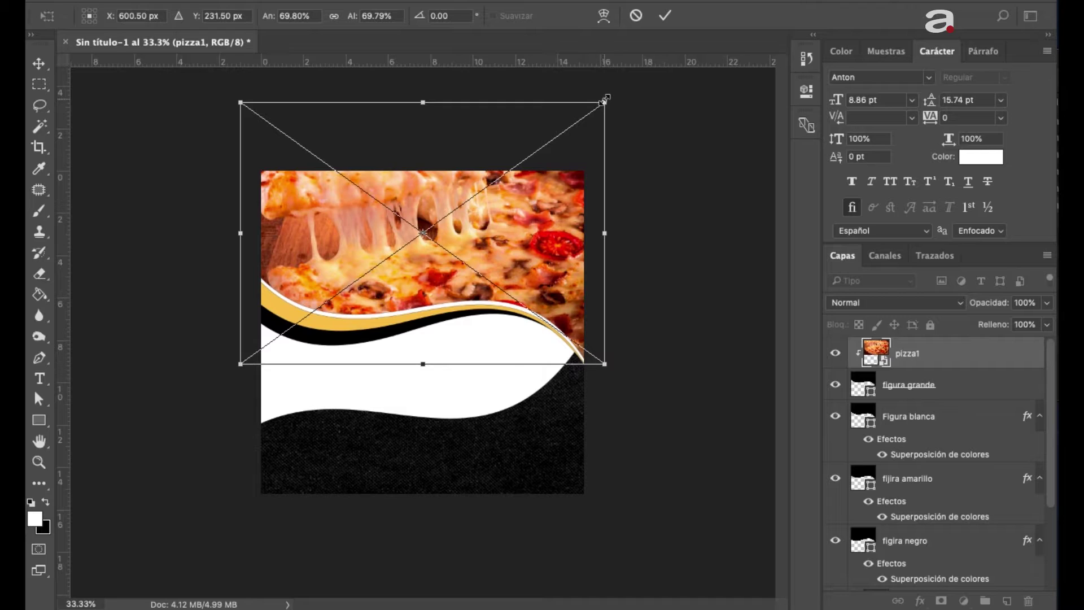
drag(606, 100, 593, 118)
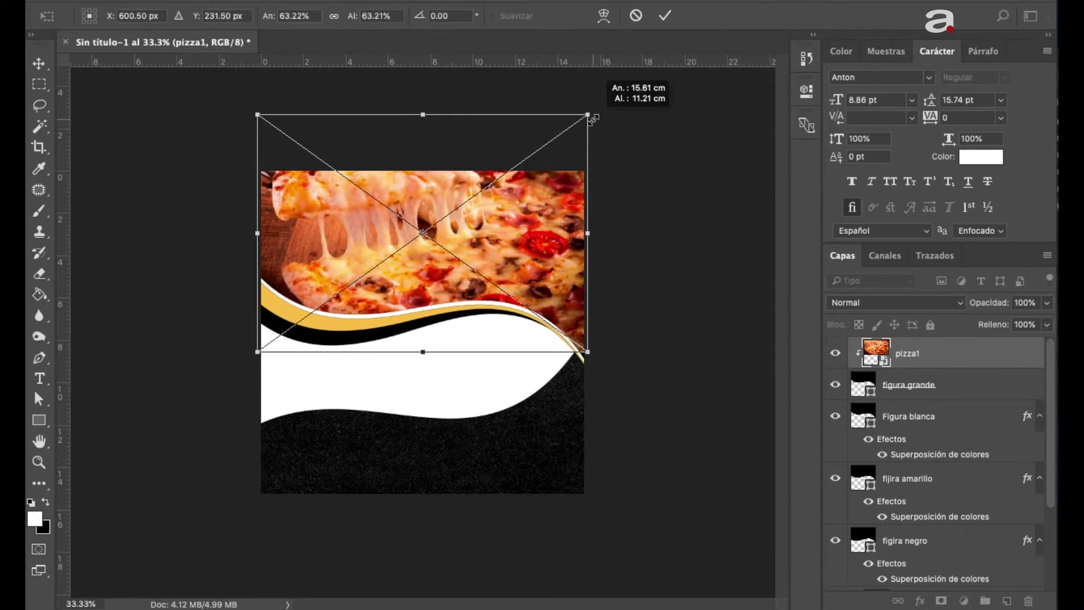
Nudge the scaled pizza photo into position and commit the transform
key(shift+Up)
key(shift+Up)
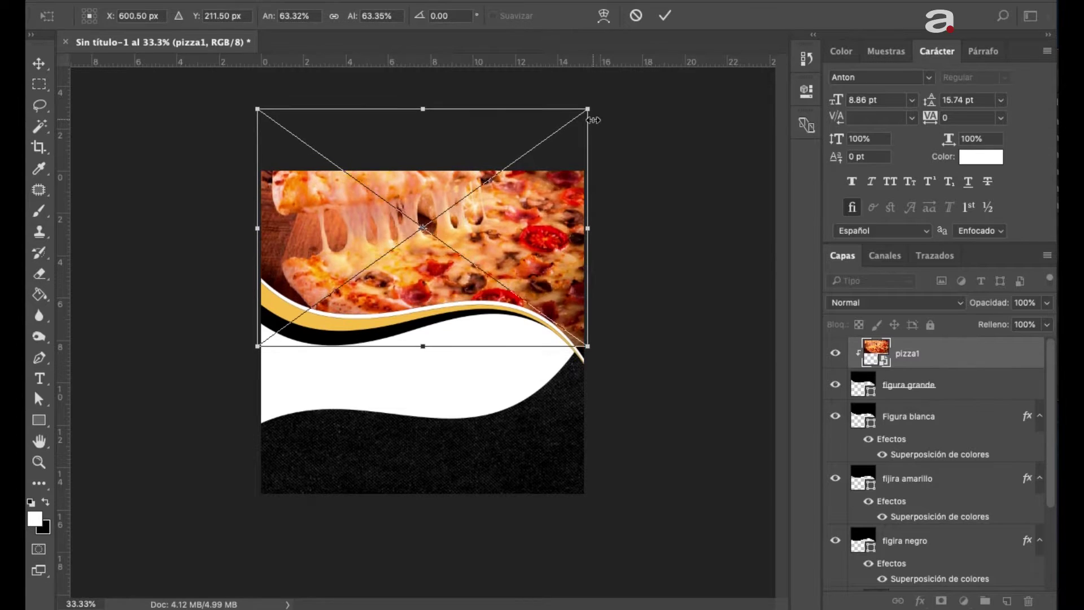
key(shift+Up)
key(shift+Up)
key(shift+Up)
key(shift+Up)
key(shift+Up)
key(shift+Up)
key(shift+Up)
key(shift+Up)
key(shift+Down)
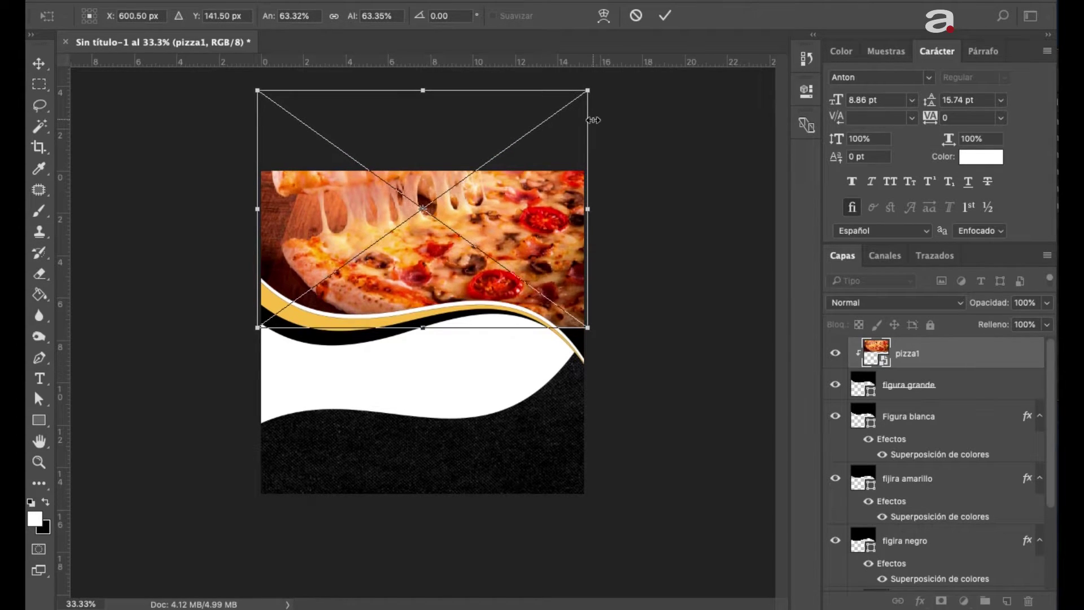
key(shift+Down)
key(shift+Down)
key(shift+Down)
key(shift+Down)
key(shift+Down)
key(shift+Down)
key(shift+Down)
key(shift+Down)
key(shift+Down)
key(shift+Down)
key(shift+Down)
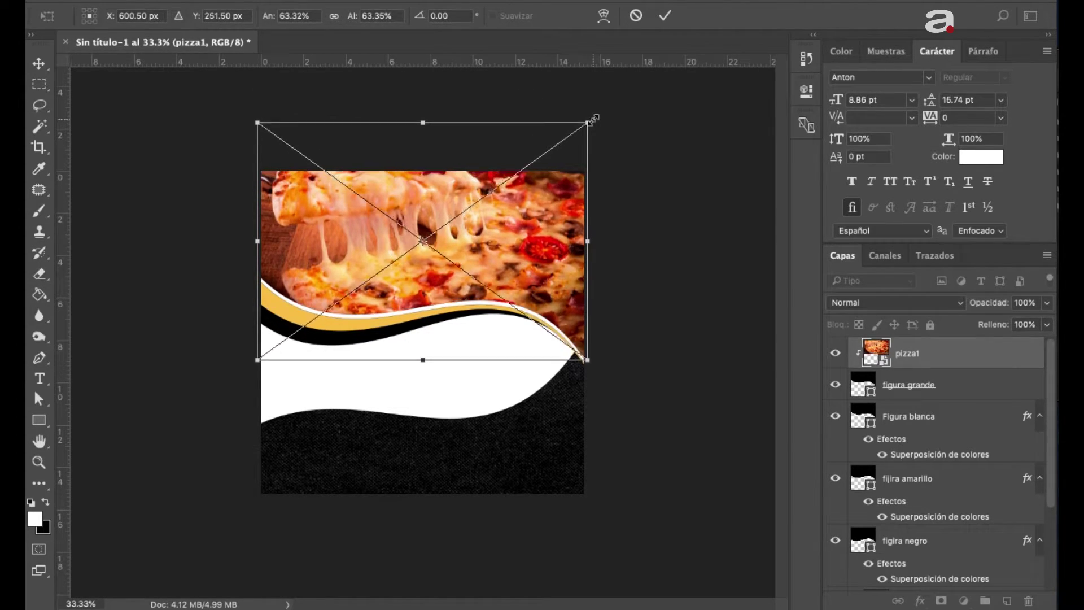
key(shift+Down)
key(shift+Down)
key(Return)
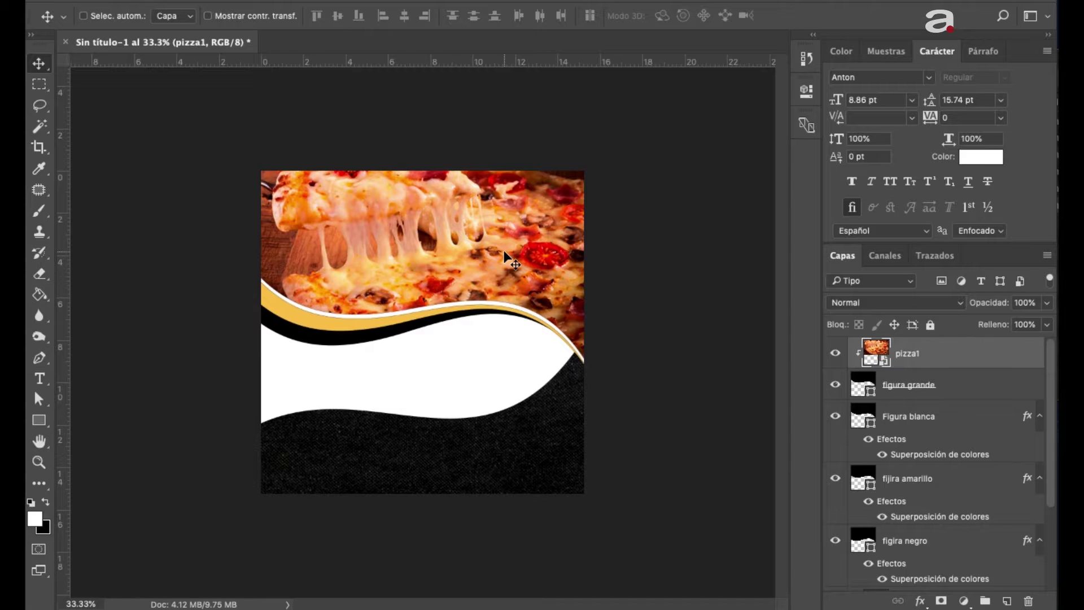
Fine-tune the pizza photo's vertical position inside the wave
key(shift+Down)
key(shift+Down)
key(shift+Down)
key(shift+Down)
key(shift+Down)
key(shift+Down)
key(shift+Down)
key(shift+Down)
key(shift+Down)
key(shift+Down)
key(shift+Down)
key(shift+Down)
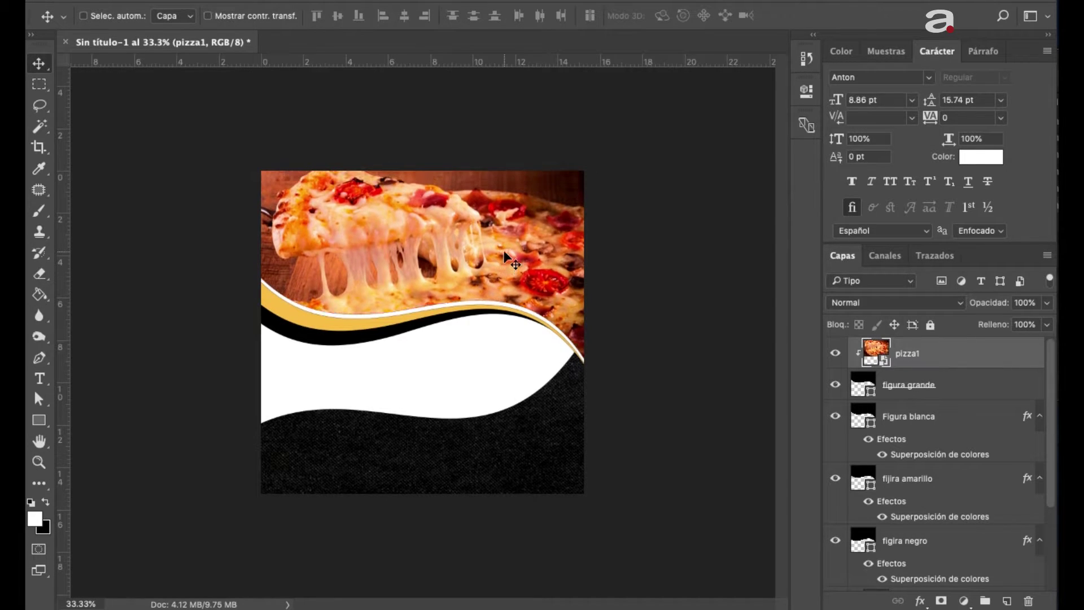
key(shift+Up)
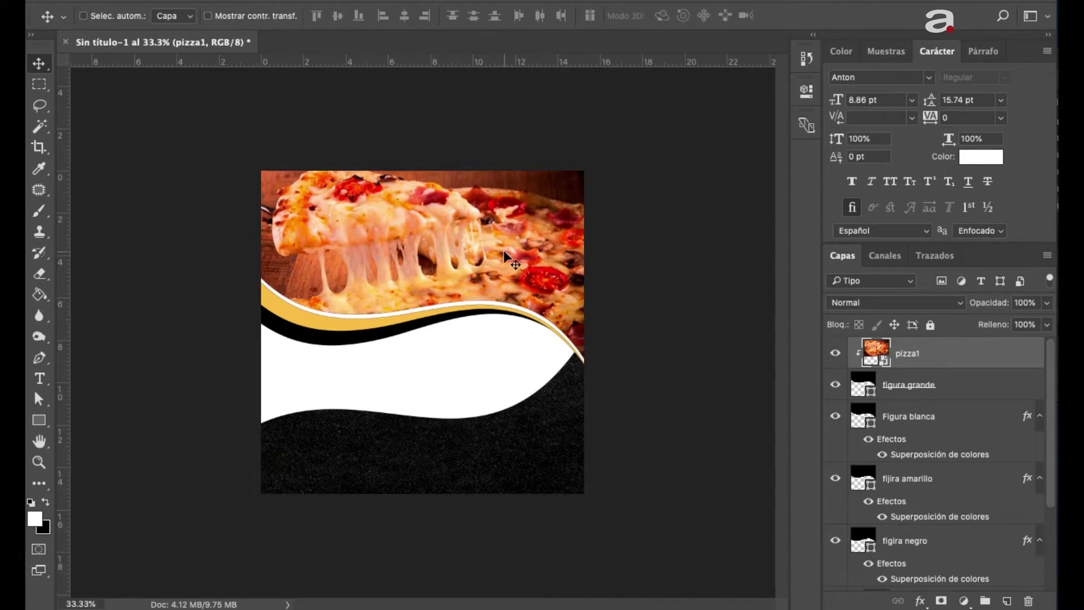
key(shift+Up)
key(shift+Up)
key(shift+Up)
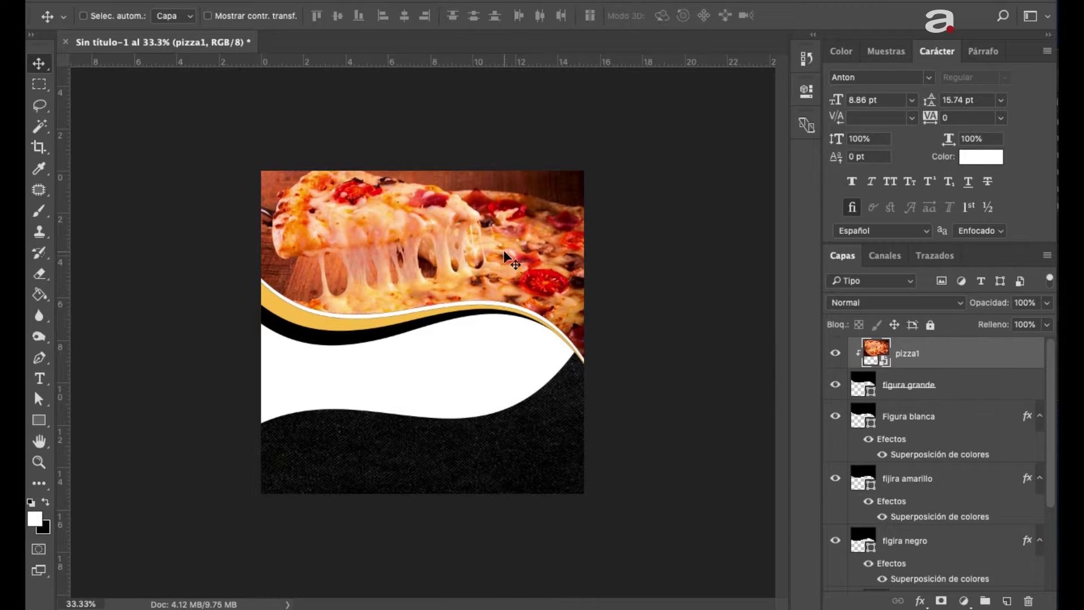
key(shift+Down)
key(shift+Down)
key(shift+Up)
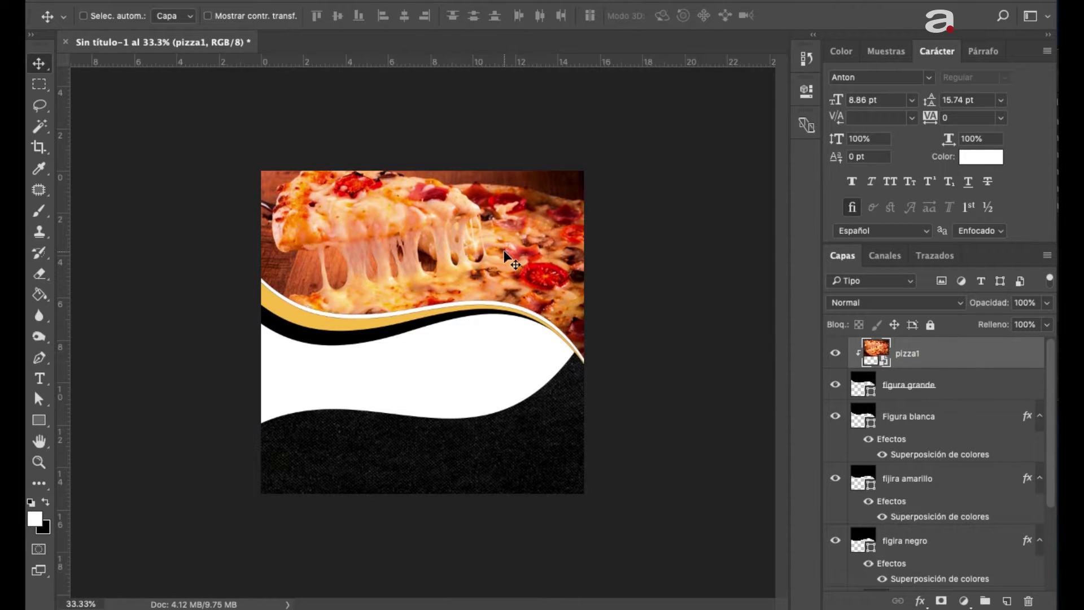
key(shift+Up)
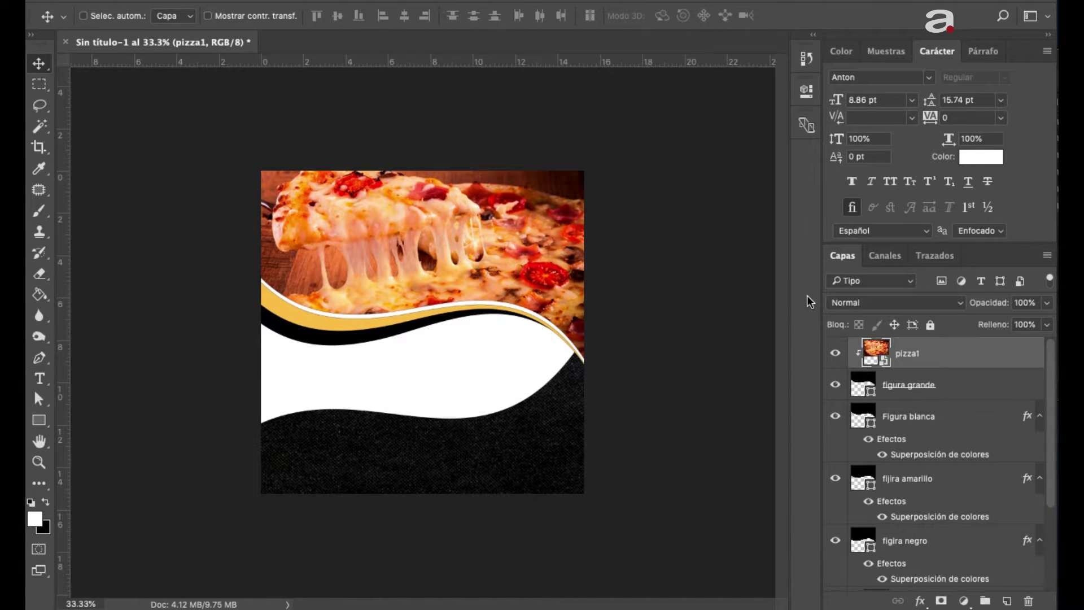
Add a new layer above pizza1 and switch to the Pen tool
click(1007, 602)
key(p)
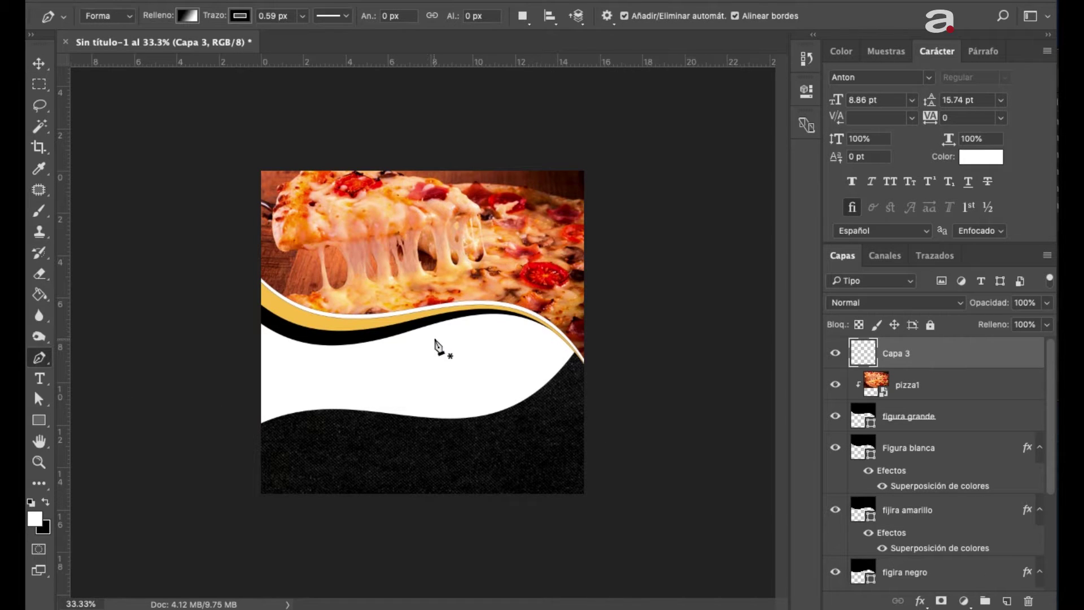
scroll(438, 345, up, 2)
scroll(437, 345, up, 3)
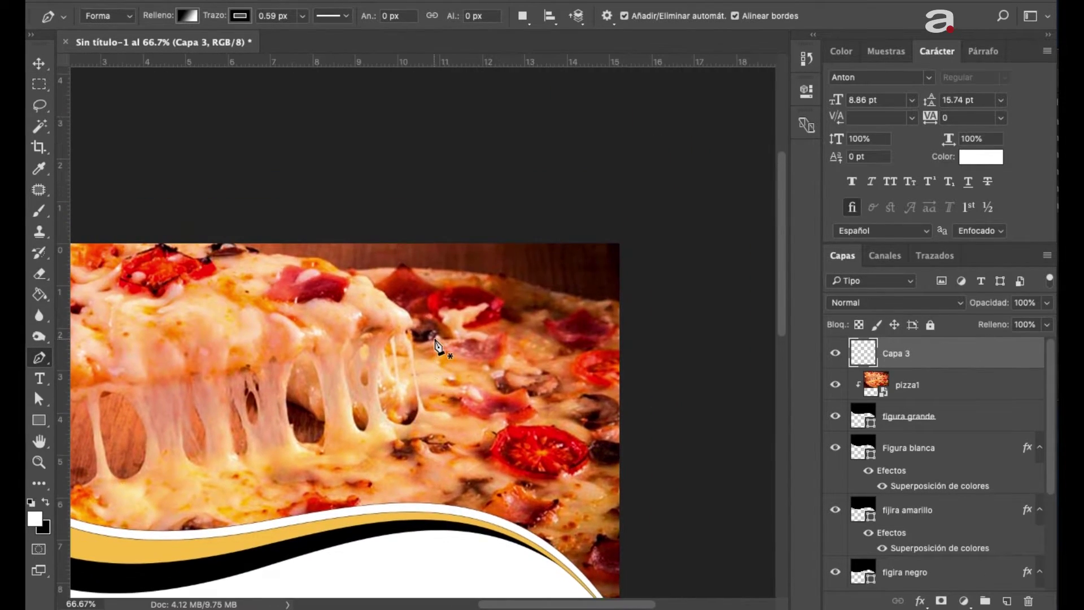
scroll(437, 346, up, 2)
scroll(438, 346, down, 3)
scroll(438, 345, left, 2)
scroll(438, 345, down, 1)
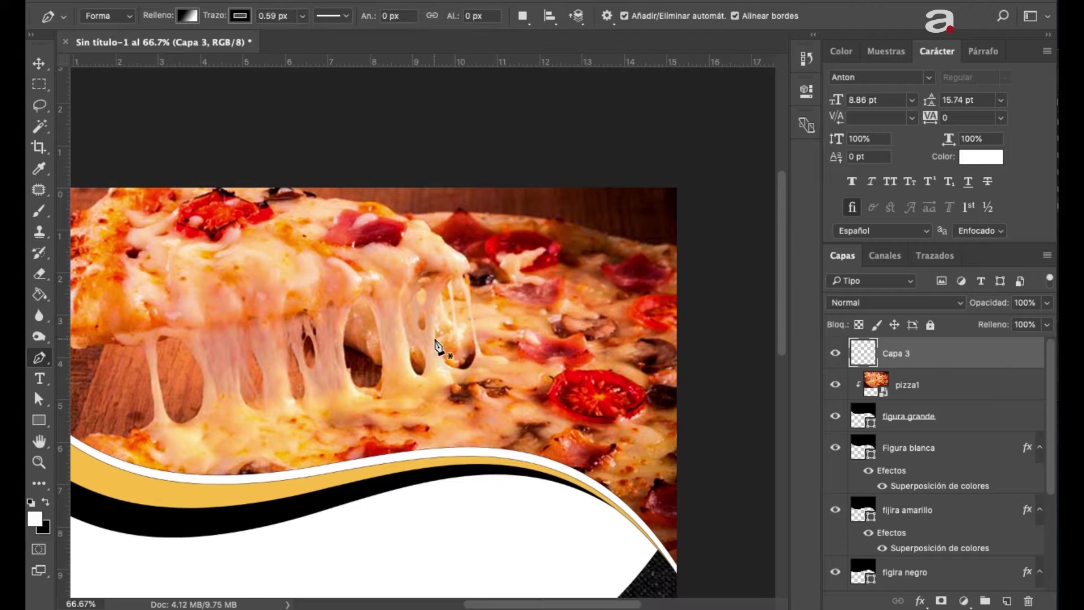
Draw a closed curved shape over the pizza photo's top-right corner
click(469, 162)
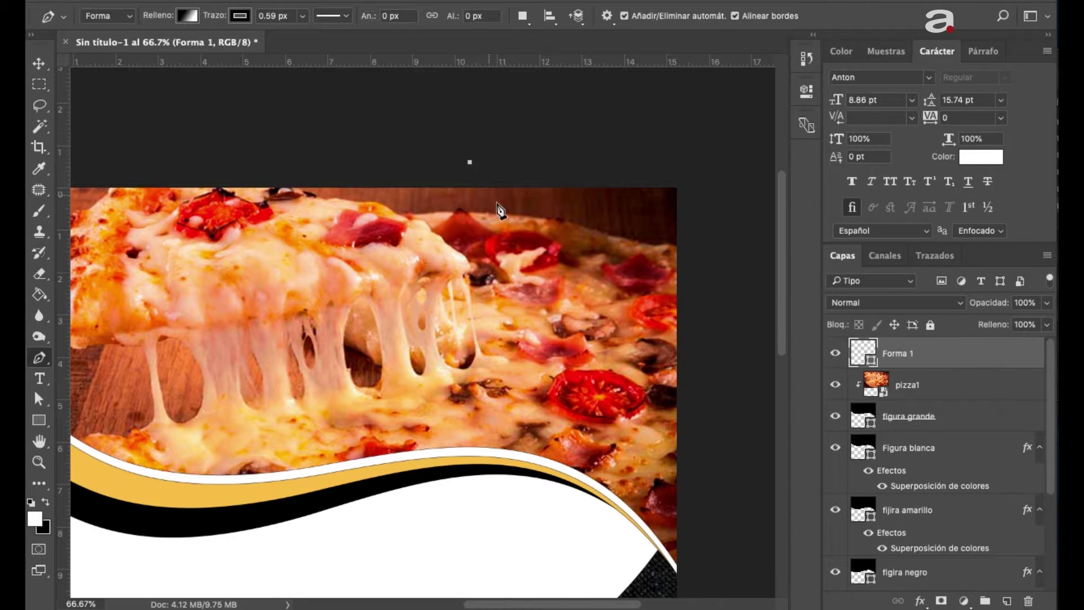
click(543, 269)
drag(545, 263, 629, 273)
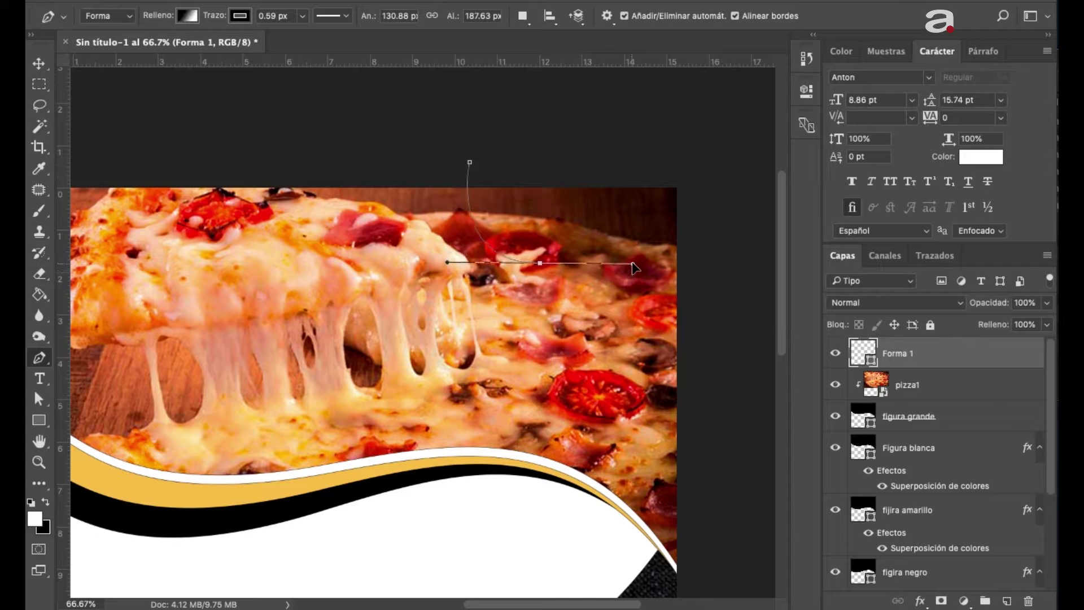
drag(628, 274, 632, 277)
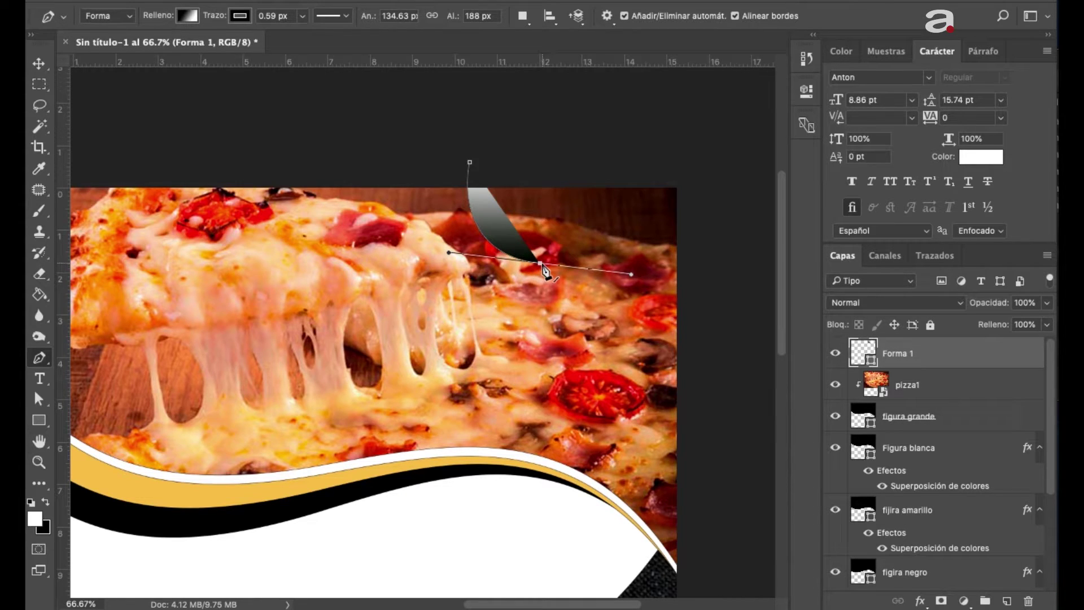
drag(689, 225, 734, 264)
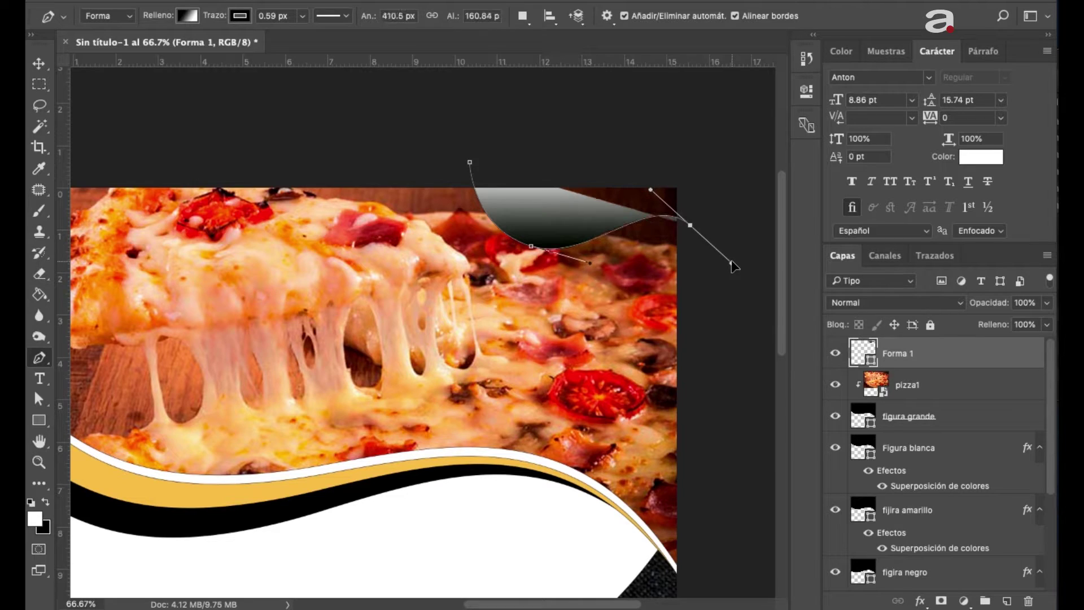
click(693, 155)
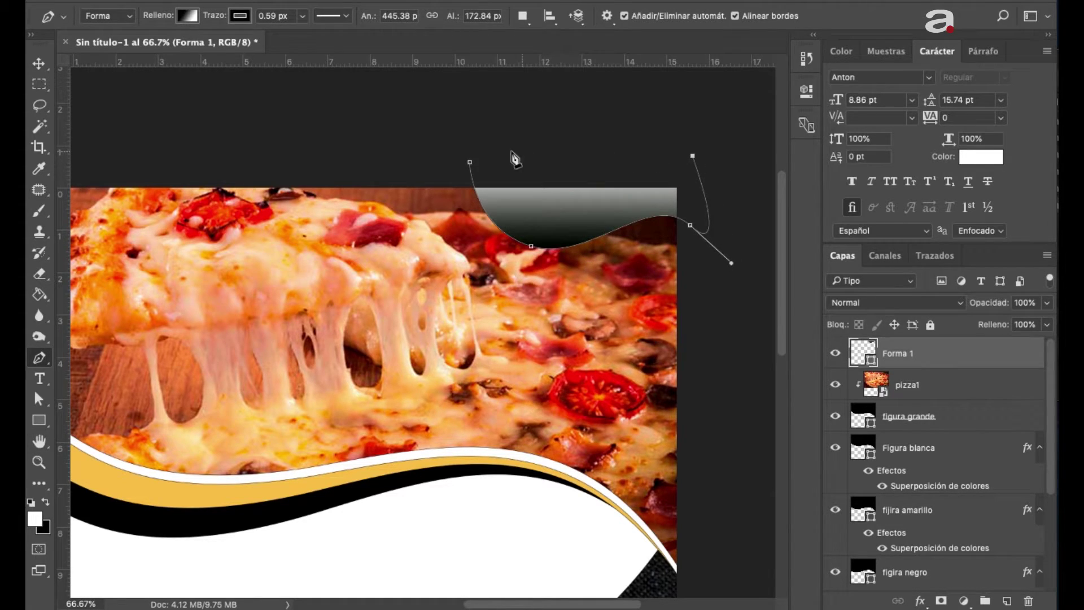
click(470, 162)
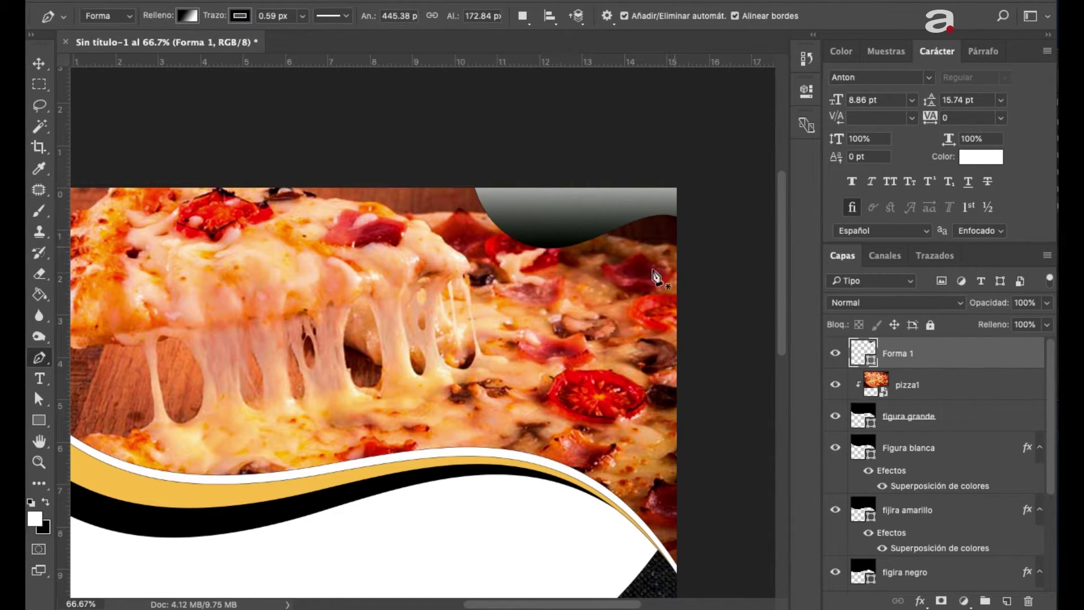
key(ctrl+t)
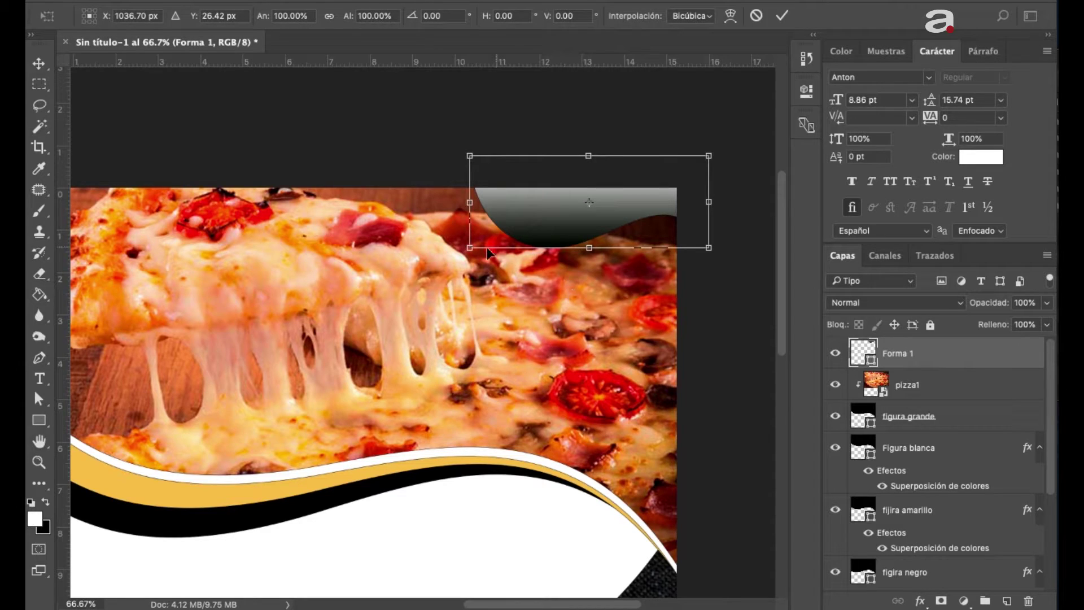
Enlarge the Forma 1 gradient curve, rotate it about 15°, and stretch it across the pizza's top-right
drag(468, 250, 395, 277)
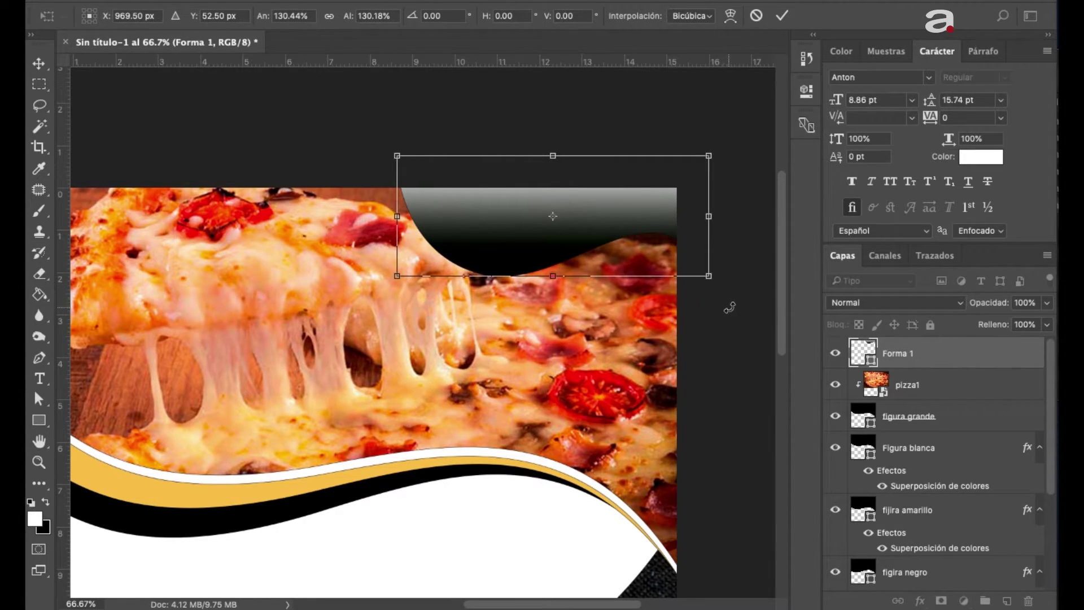
drag(730, 311, 707, 364)
drag(538, 276, 527, 293)
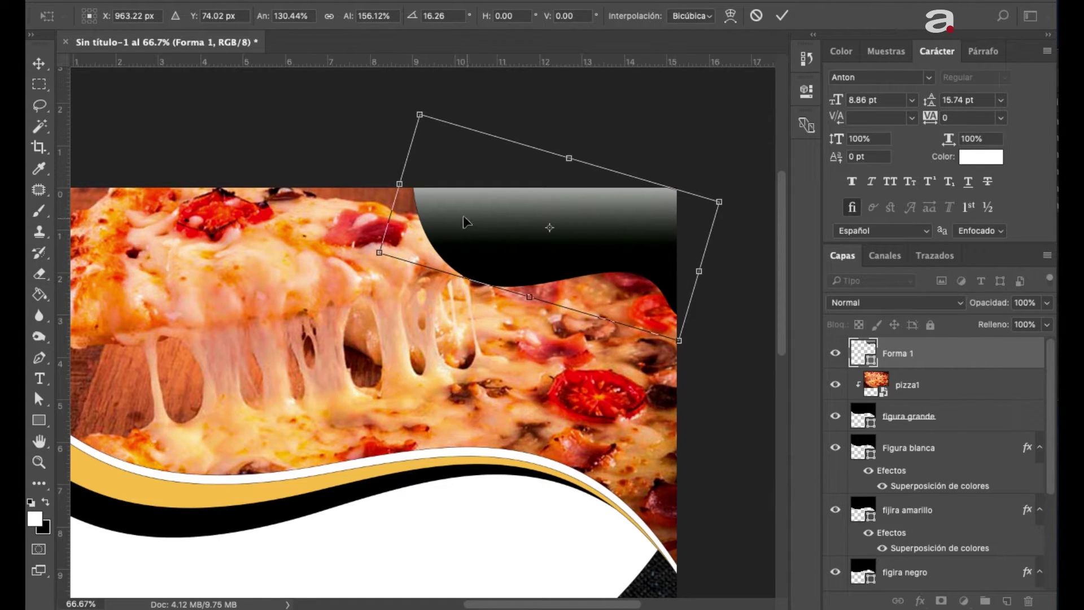
mouse_move(400, 184)
mouse_down()
mouse_move(361, 171)
mouse_move(414, 179)
mouse_move(403, 185)
mouse_up()
drag(569, 162, 582, 141)
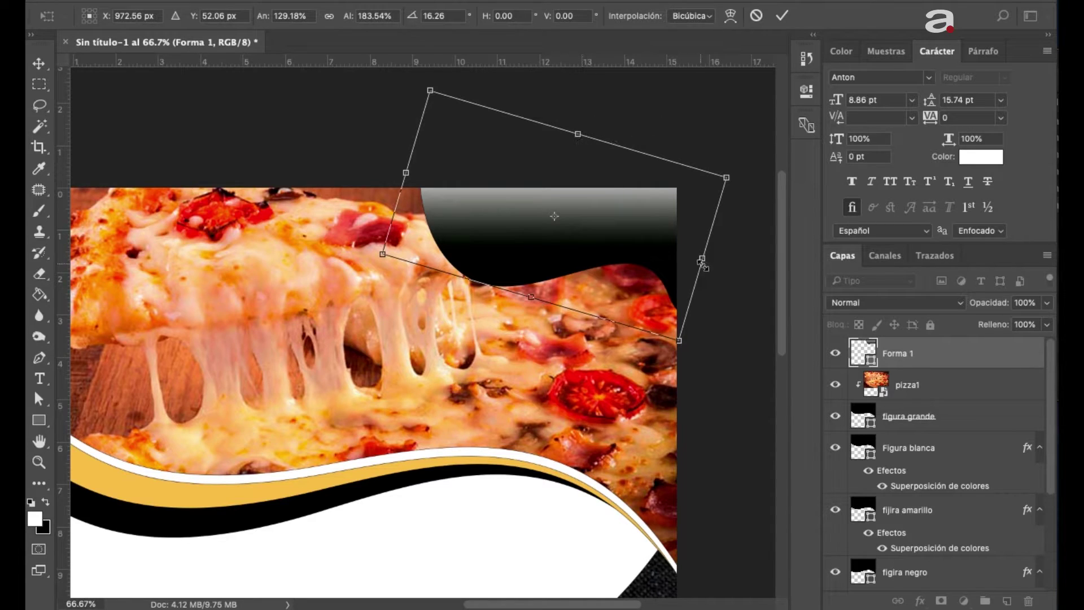
drag(702, 258, 719, 265)
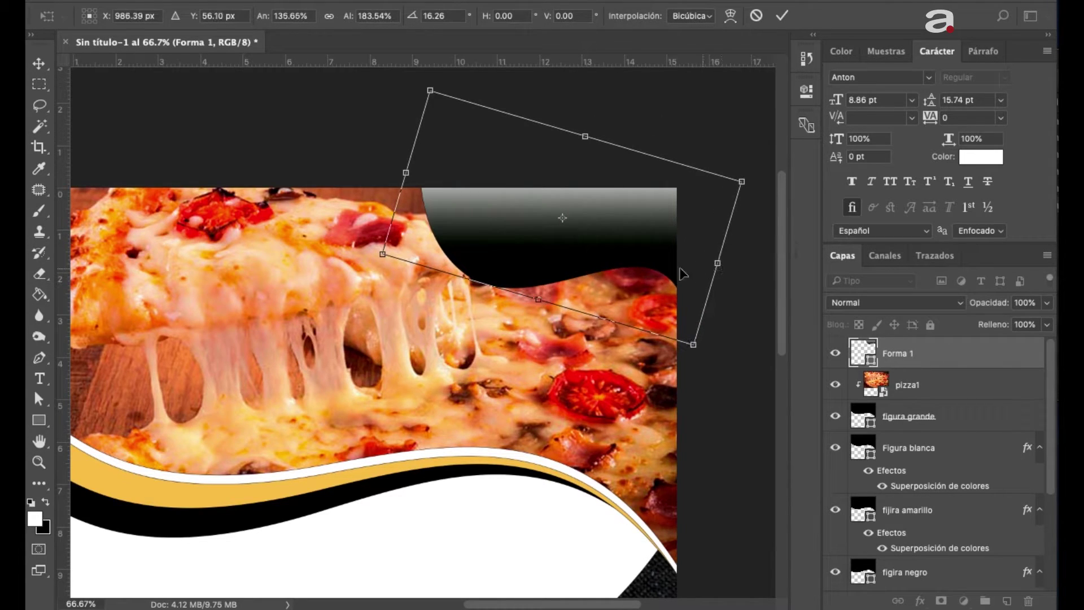
drag(636, 280, 619, 280)
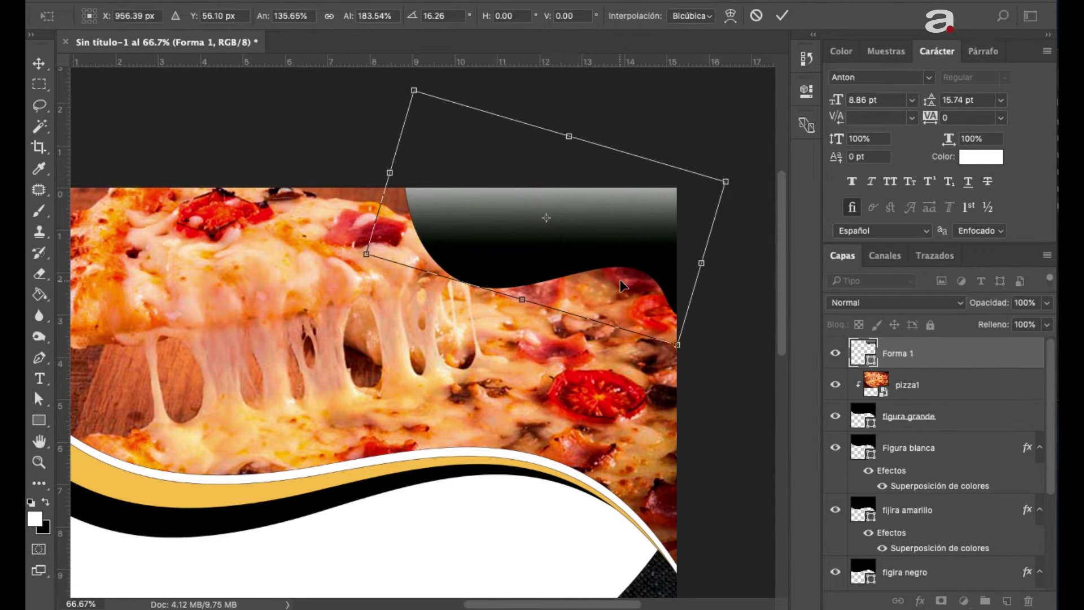
key(Return)
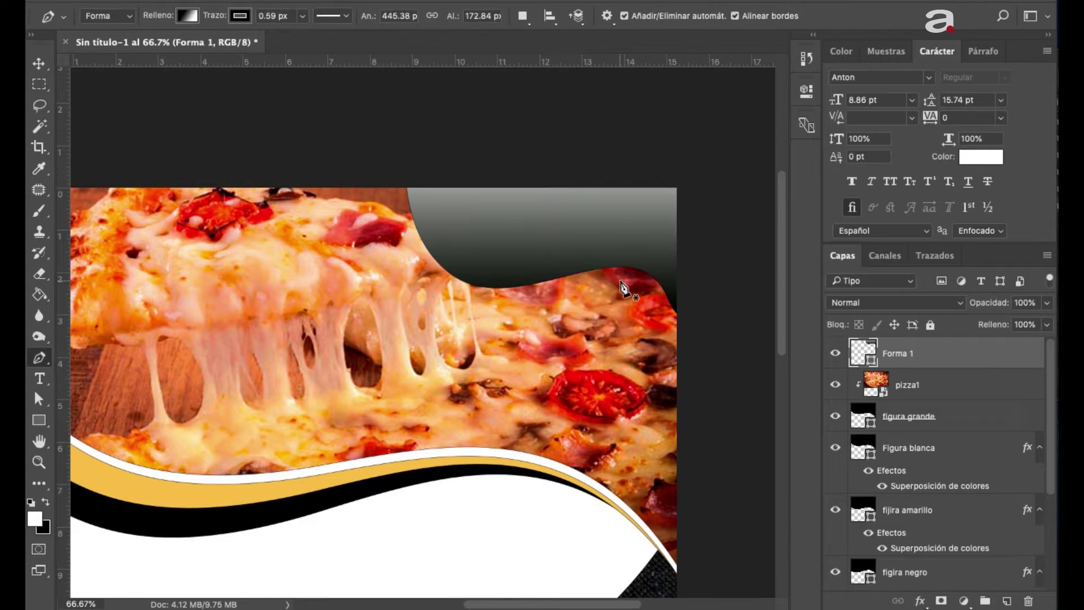
Give the Forma 1 layer a black Colour Overlay style so the corner turns solid black
key(ctrl+minus)
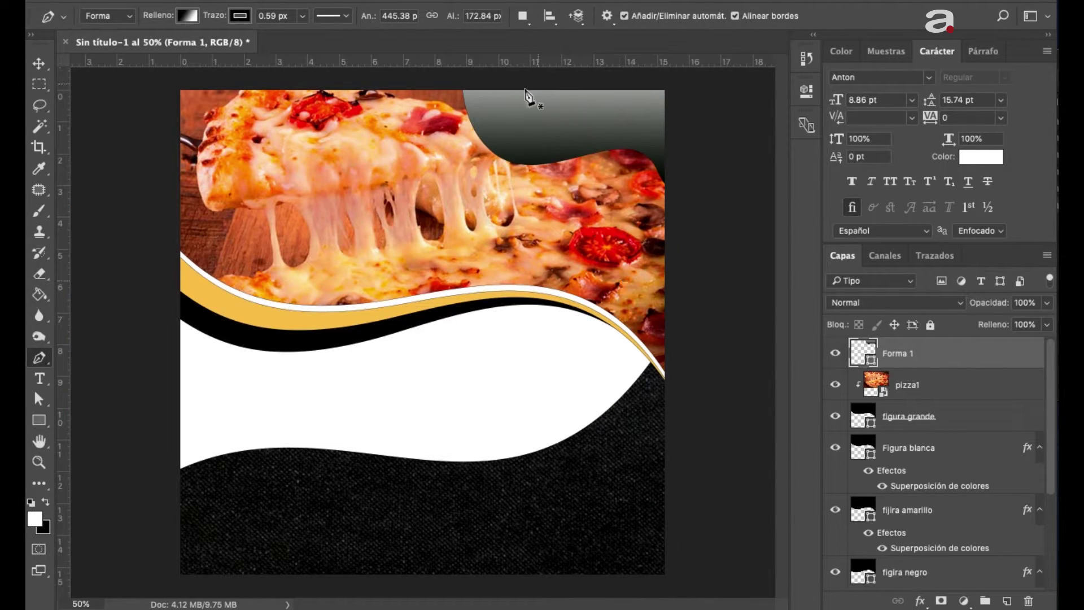
double_click(946, 362)
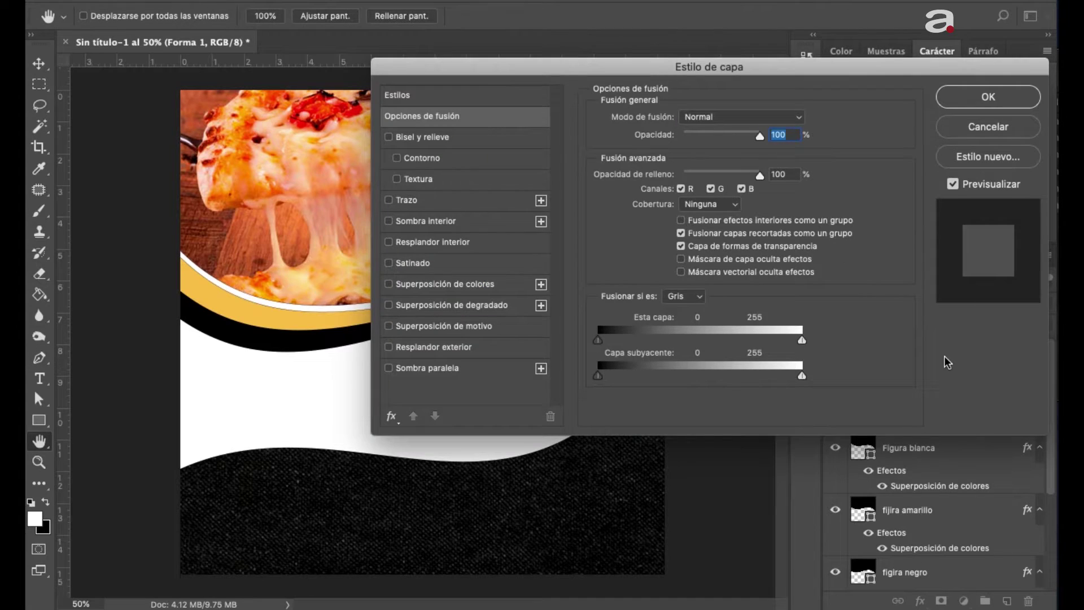
click(445, 284)
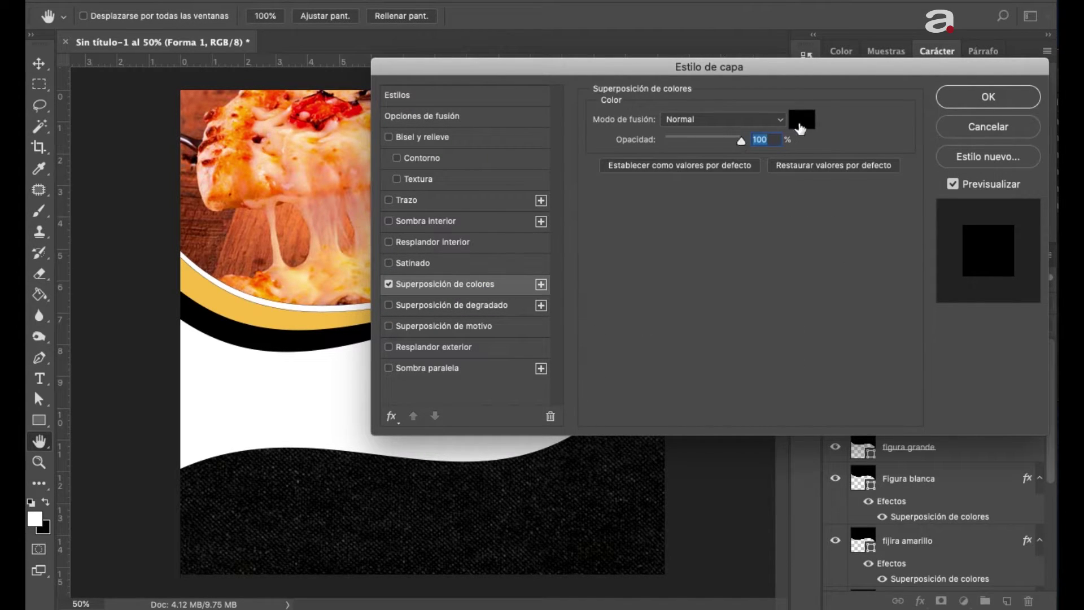
click(988, 100)
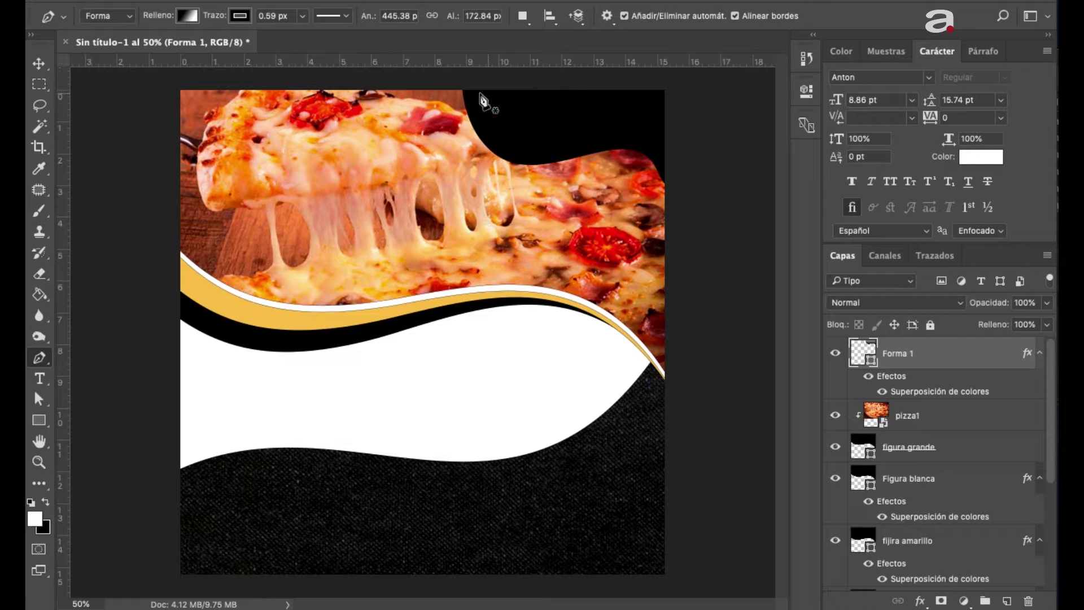
key(ctrl+minus)
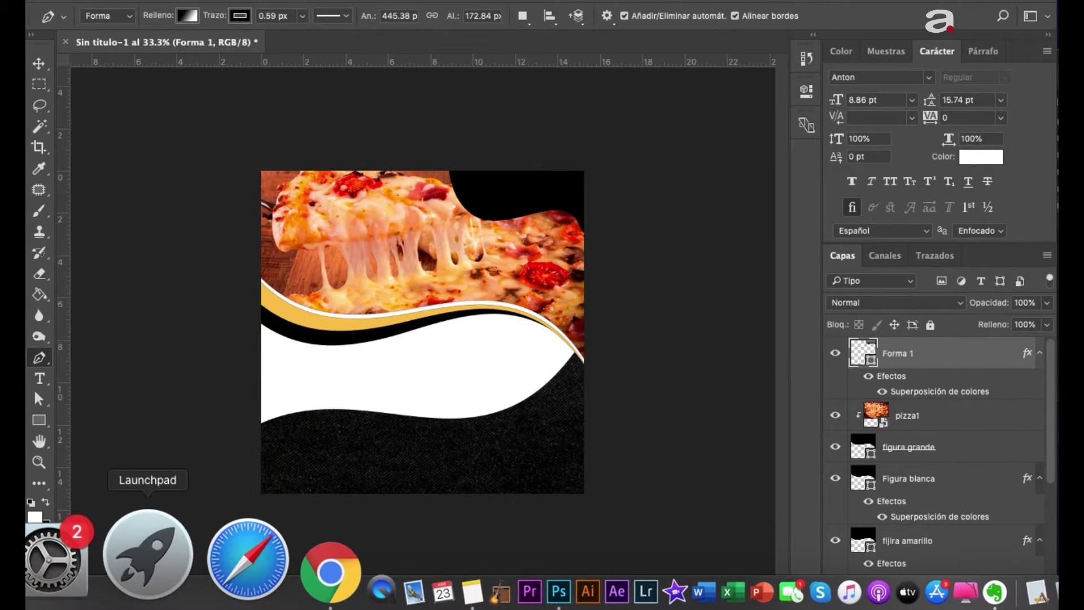
Place logo pizza.jpg from the images folder onto the flyer
click(64, 576)
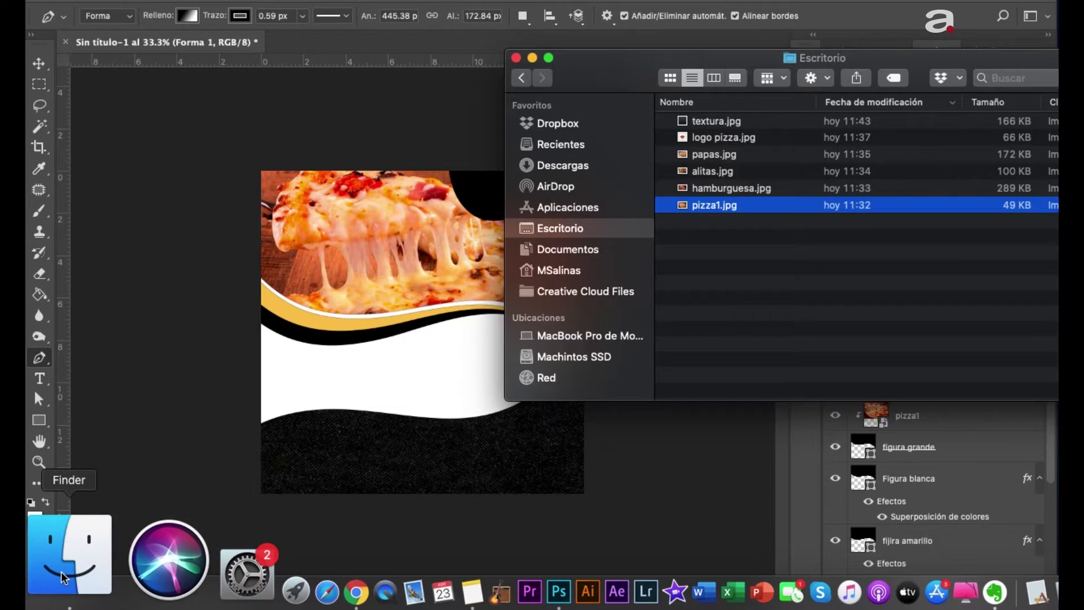
click(704, 140)
drag(697, 137, 372, 275)
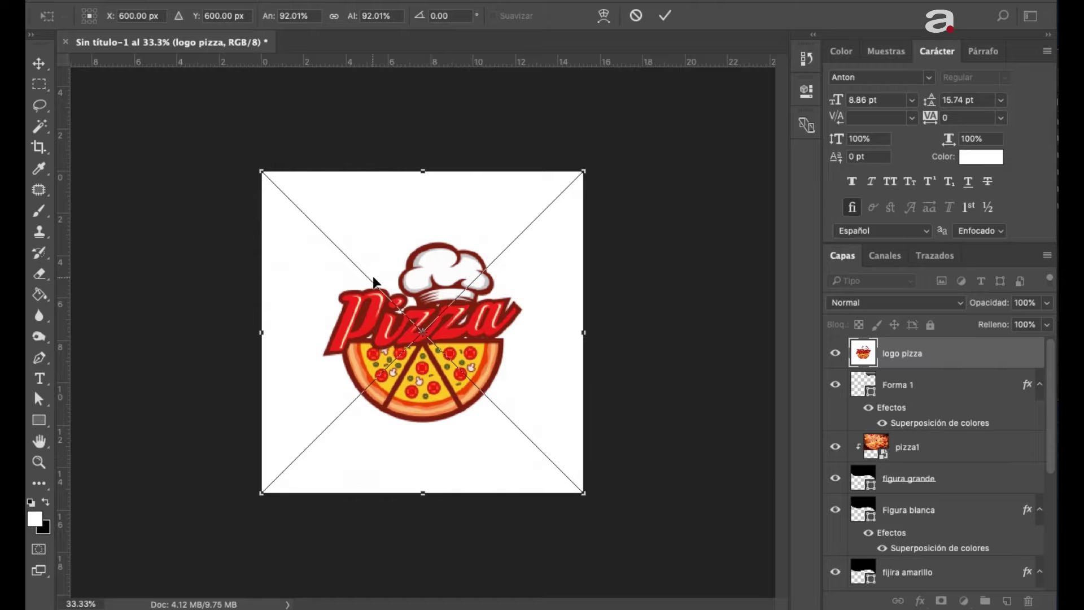
key(Return)
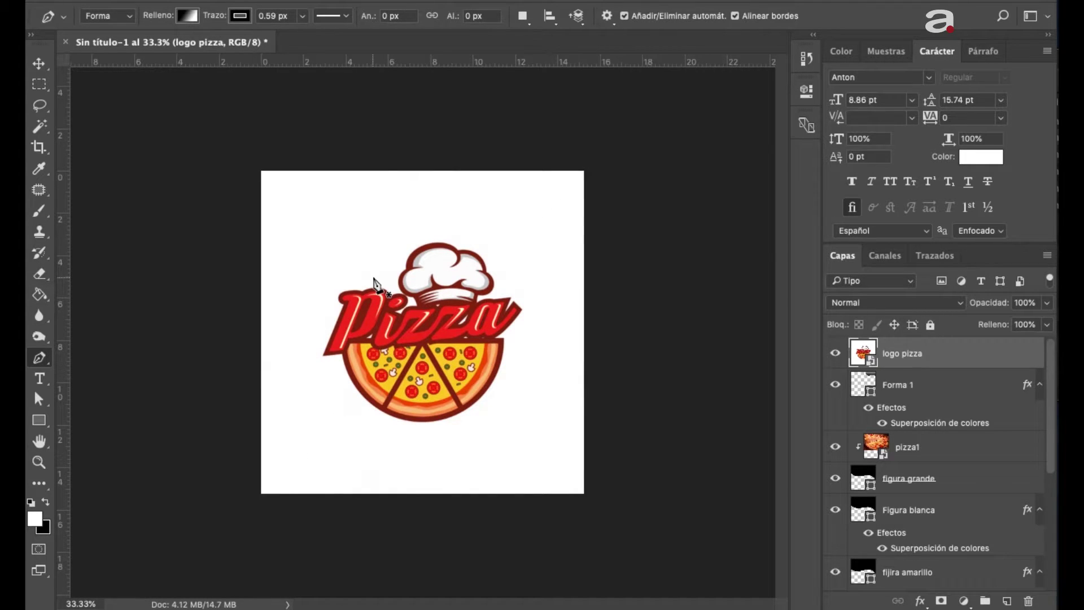
Rasterize the logo pizza layer through the Eraser's rasterize prompt
key(e)
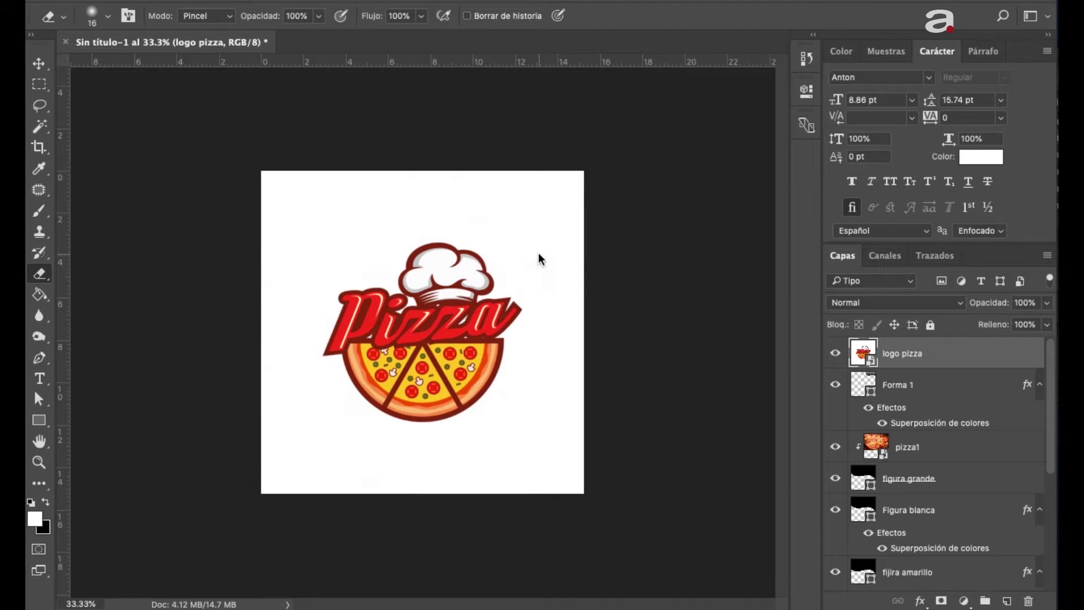
click(537, 259)
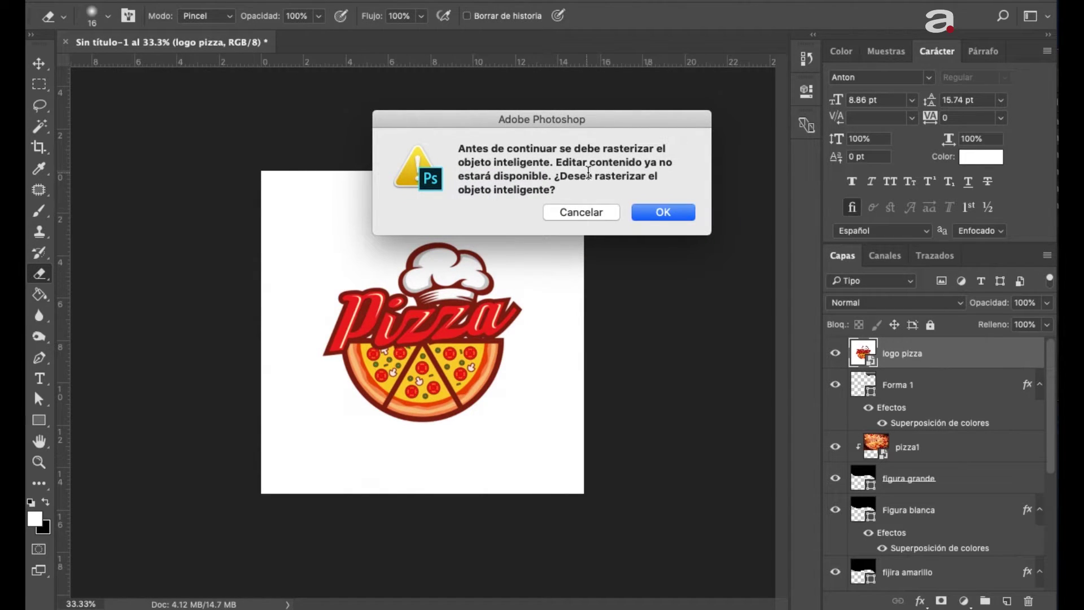
click(664, 215)
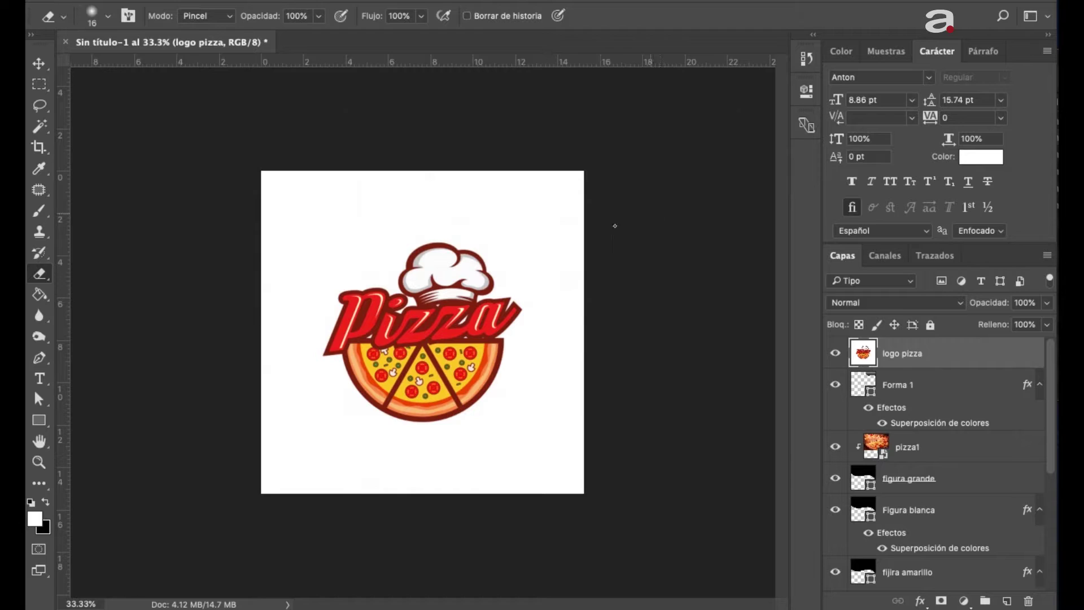
Delete the logo's white background using a Magic Wand selection, then deselect
key(w)
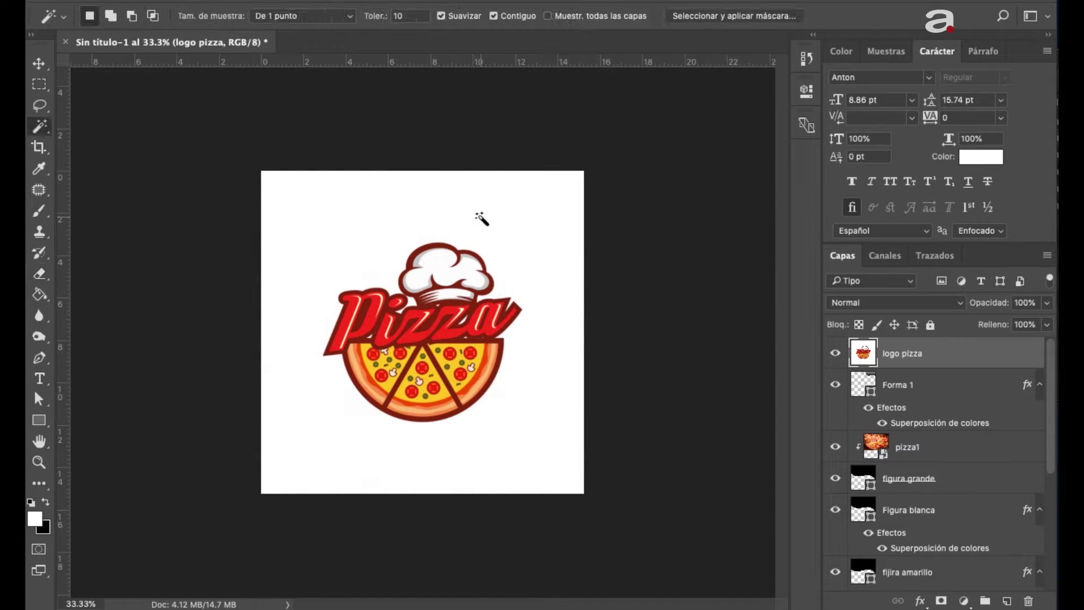
click(534, 255)
key(Delete)
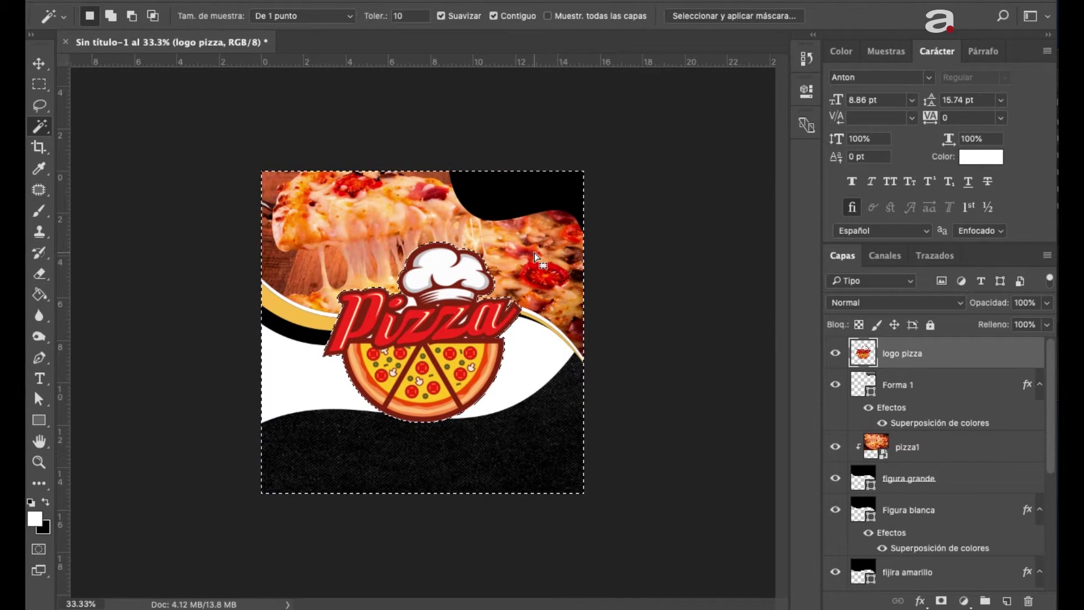
key(ctrl+d)
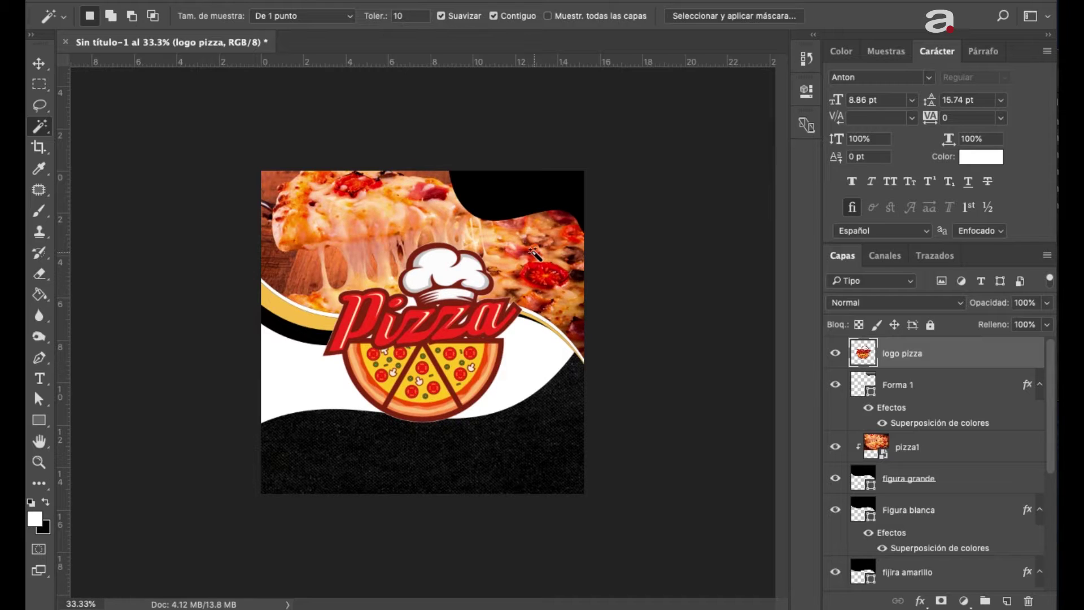
Shrink the logo to about 25% and position it in the top-right black corner
key(ctrl+t)
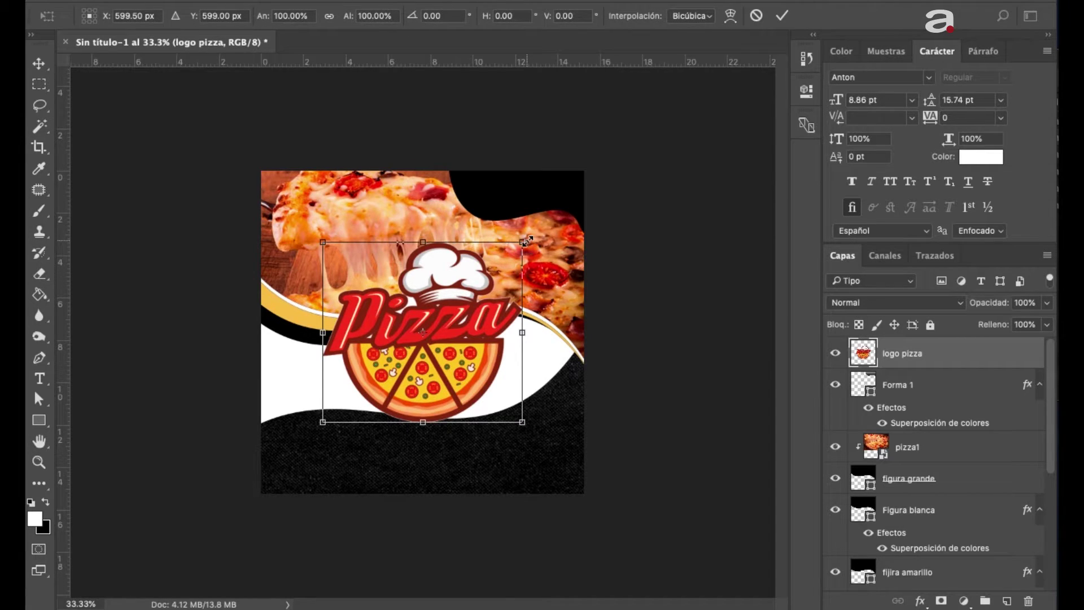
drag(523, 244, 460, 315)
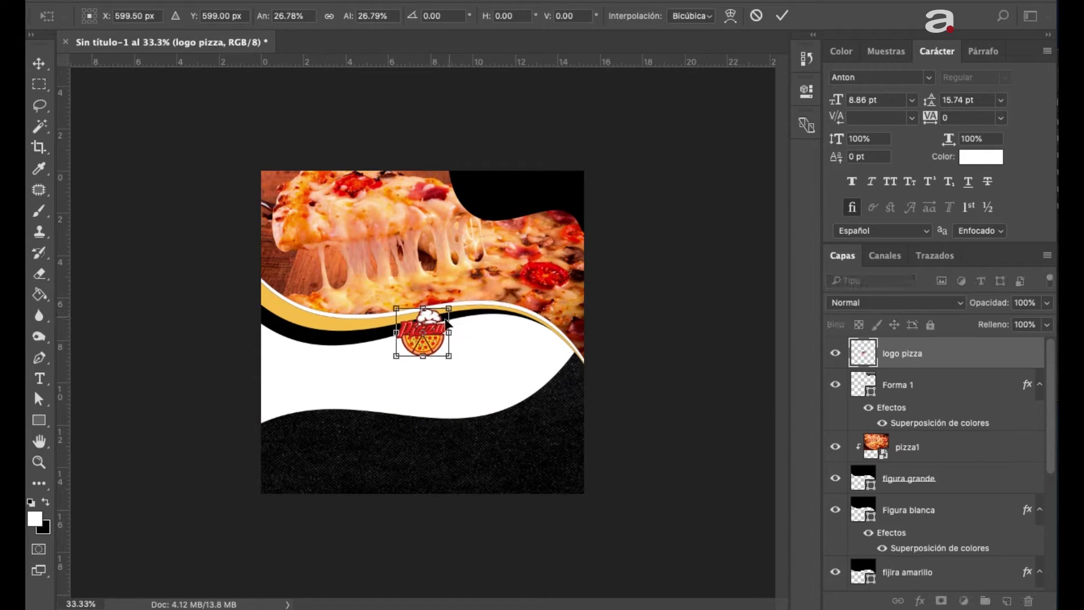
drag(440, 331, 549, 204)
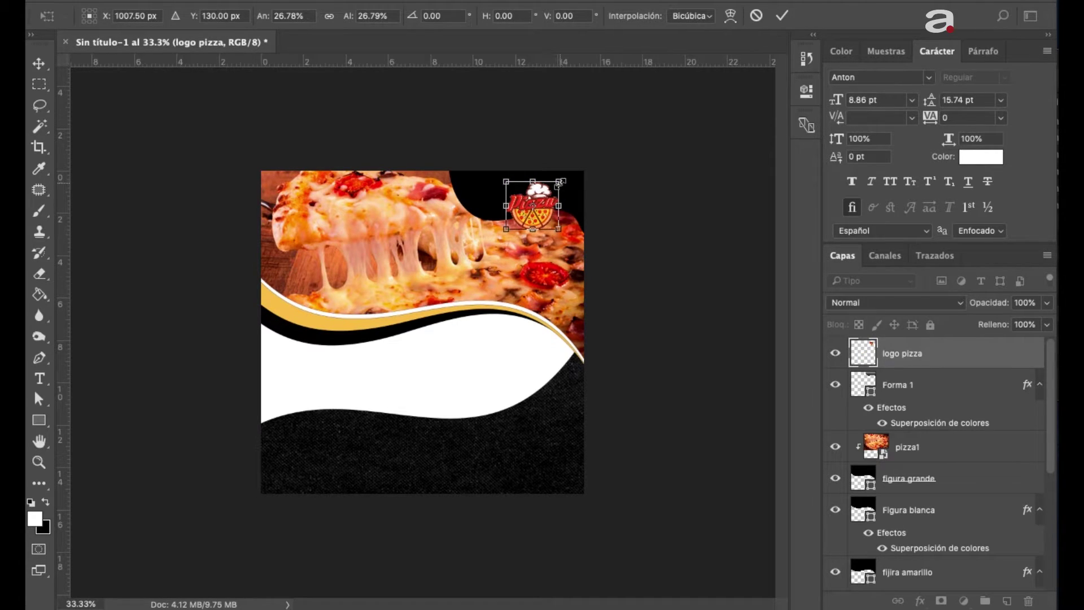
drag(559, 182, 557, 183)
key(Up)
key(Up)
key(Up)
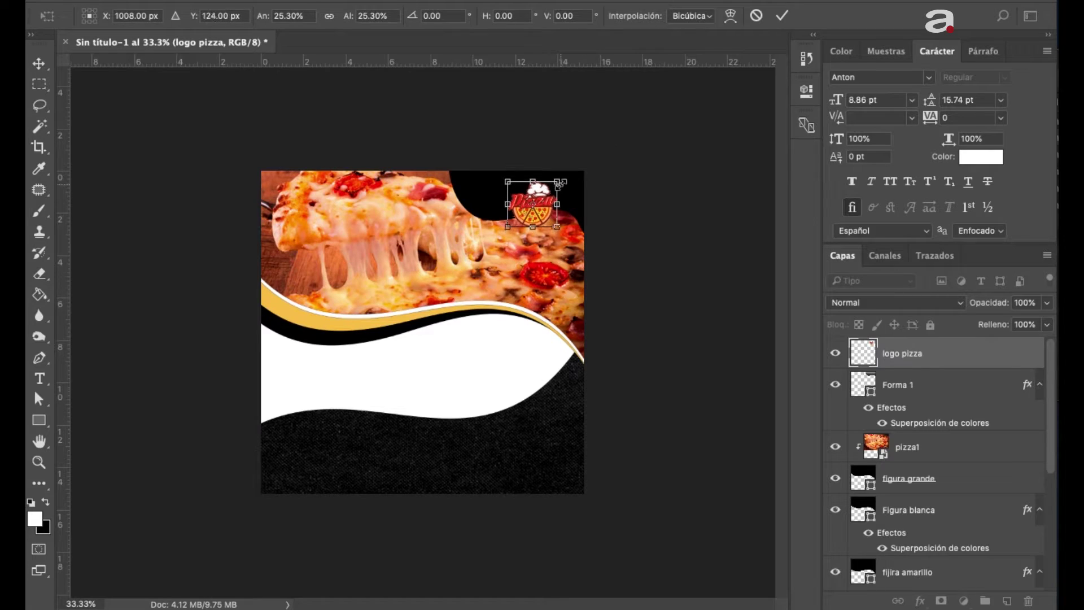
key(Up)
key(Up)
key(Up)
key(Return)
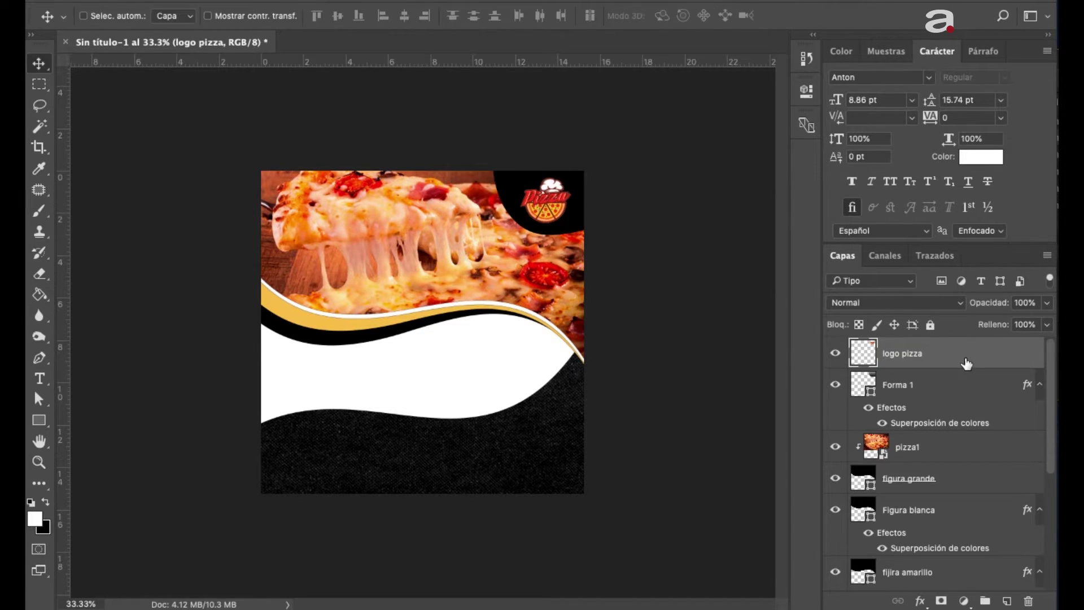
key(Right)
key(Right)
key(Right)
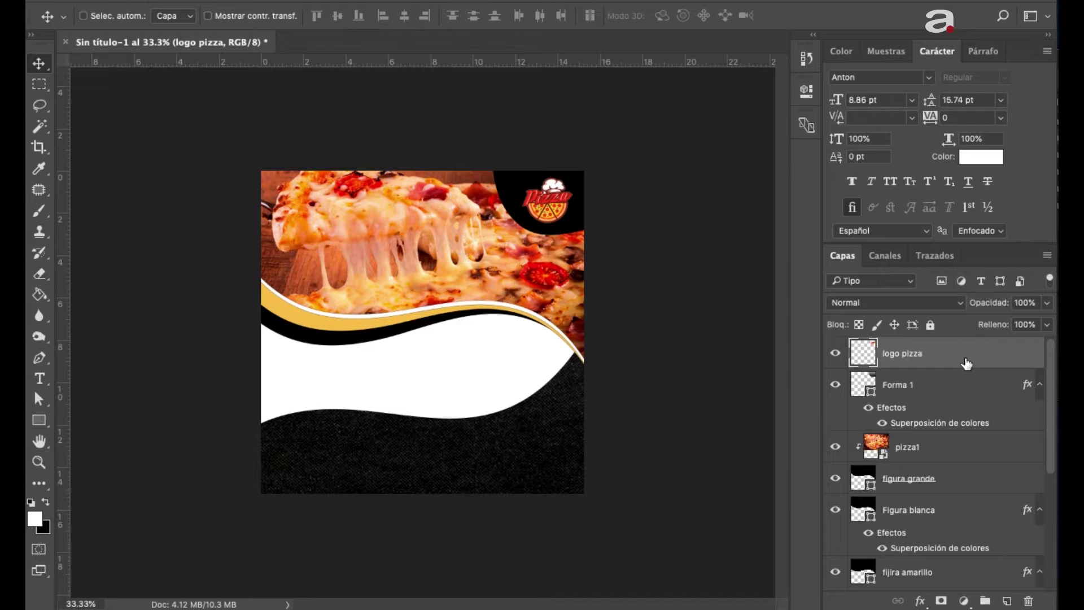
mouse_move(118, 559)
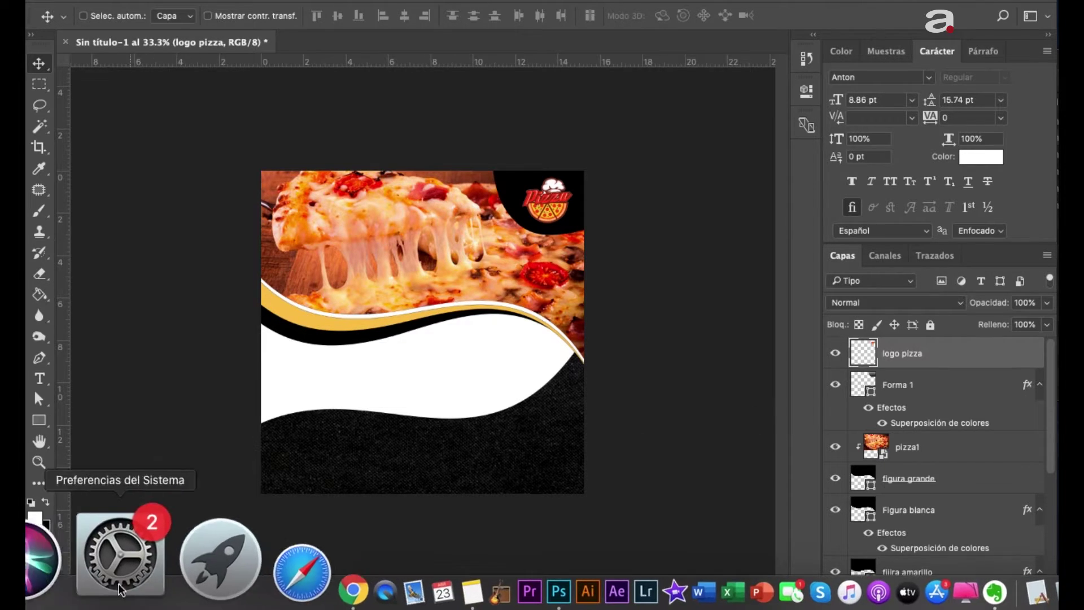
click(60, 565)
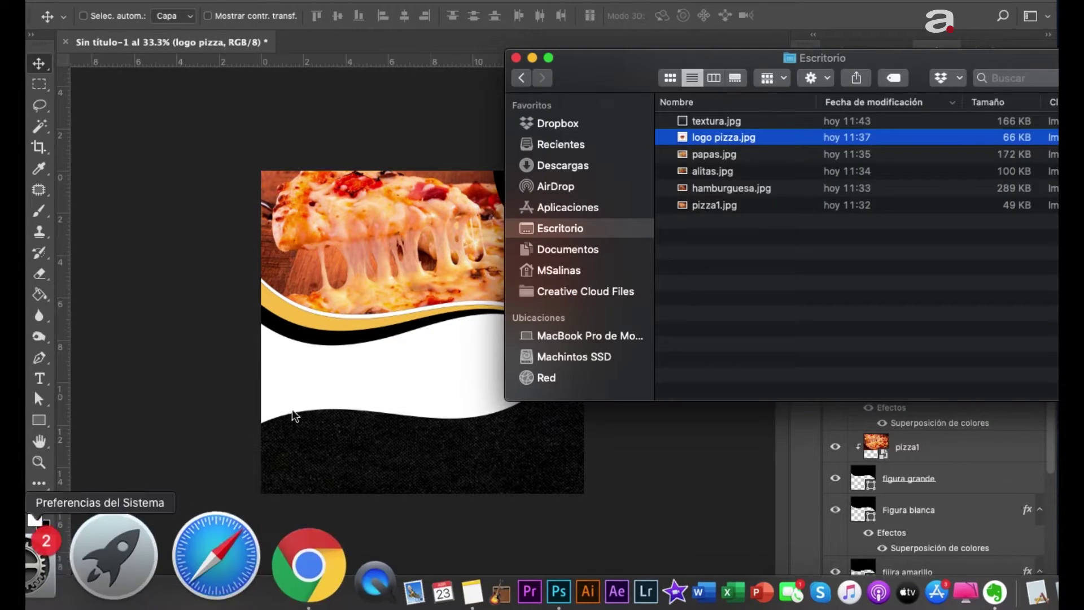
click(741, 189)
key(space)
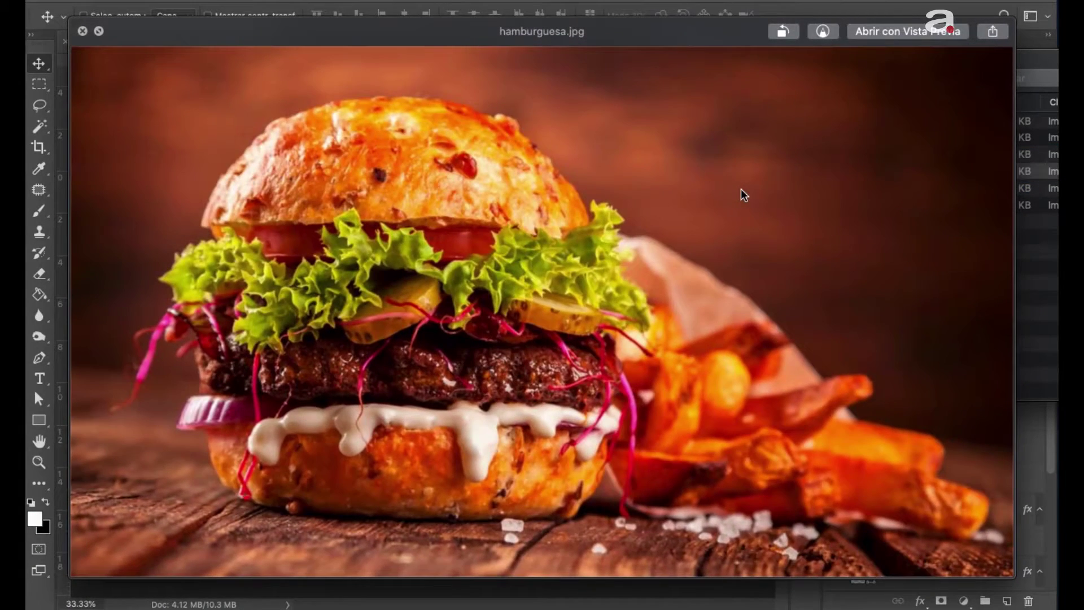
key(Up)
key(Up)
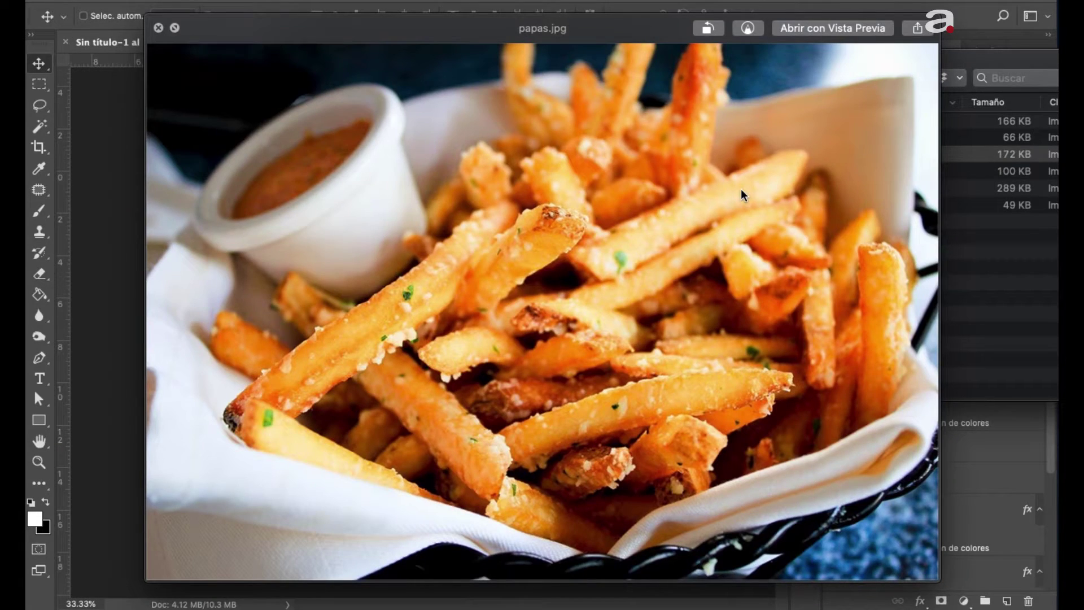
key(space)
click(454, 300)
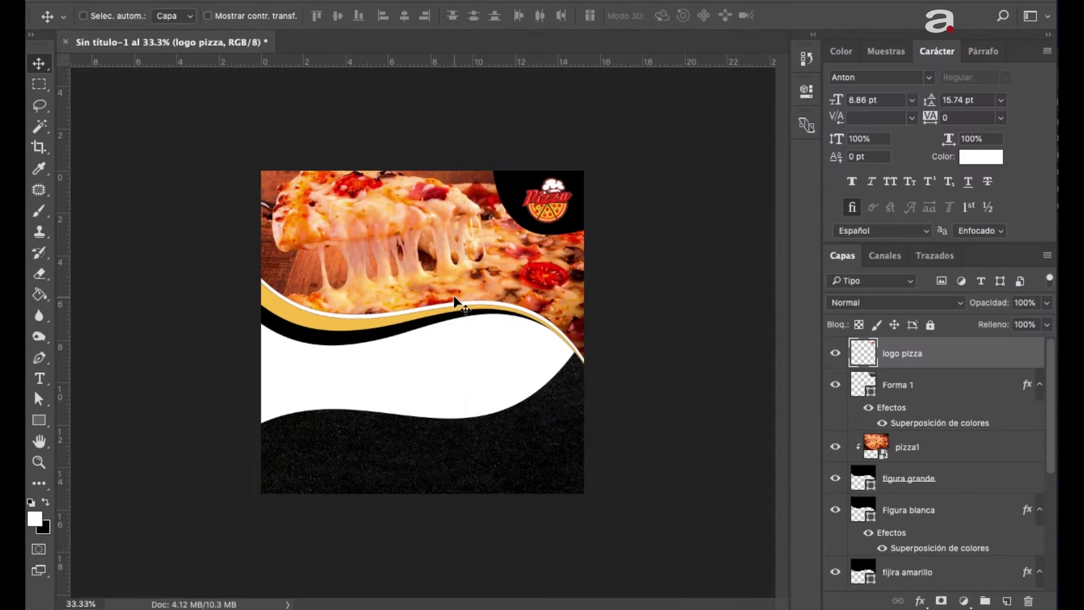
Draw a 337 px circle, Elipse 1, on the flyer's lower left with the Ellipse tool
click(40, 425)
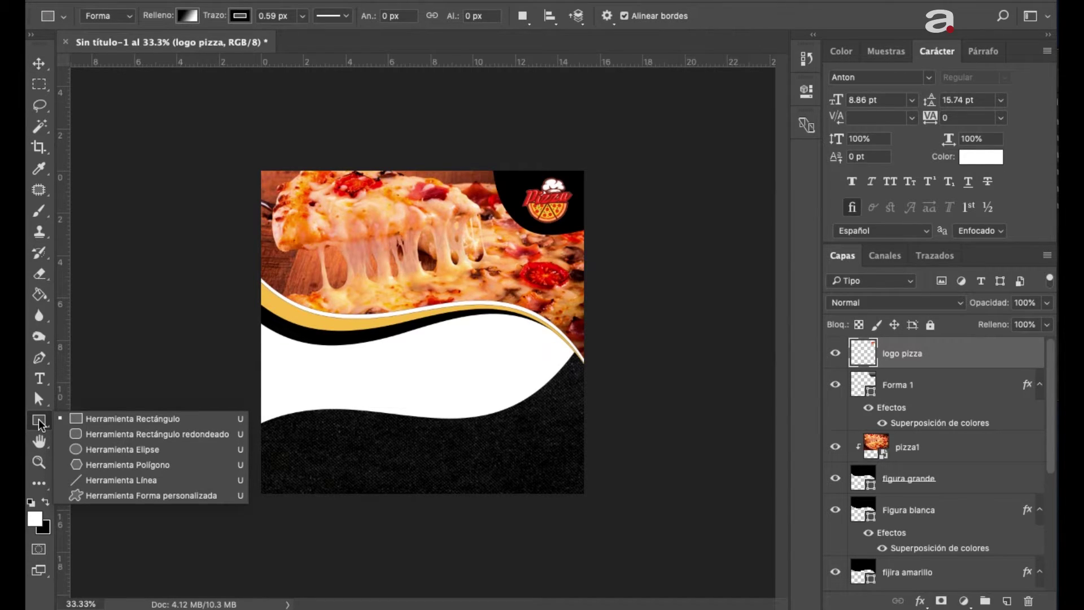
click(110, 448)
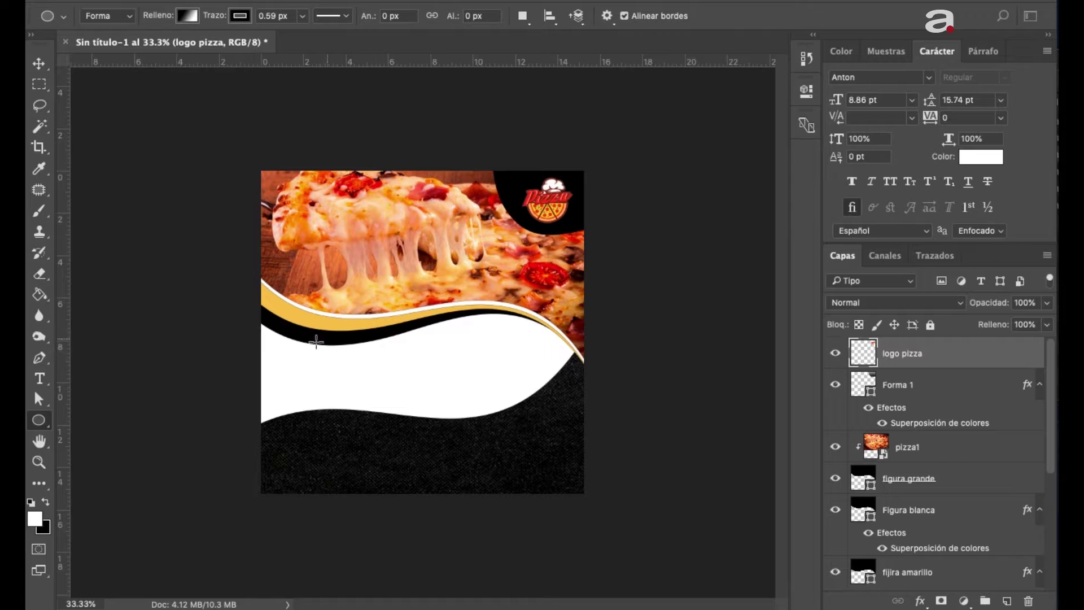
drag(274, 356, 392, 447)
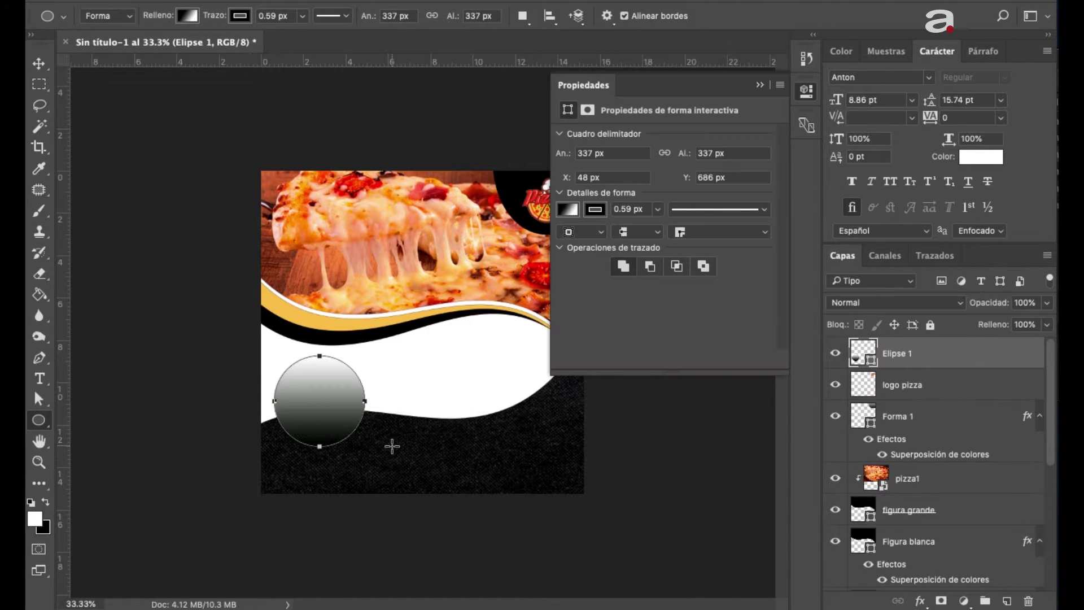
click(564, 212)
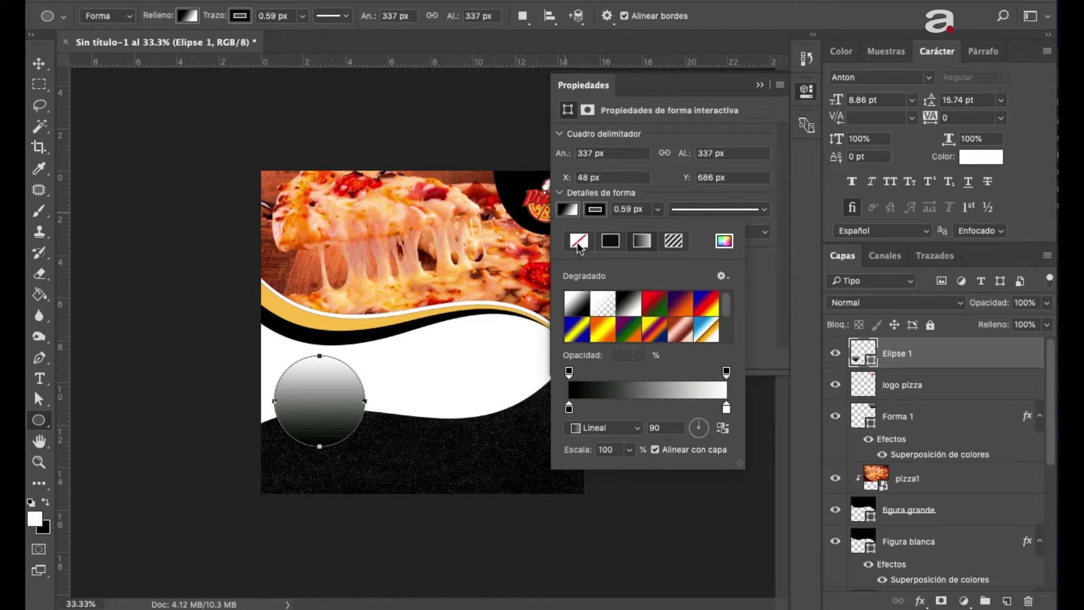
Set Elipse 1's fill to solid black and its stroke colour to white
click(611, 248)
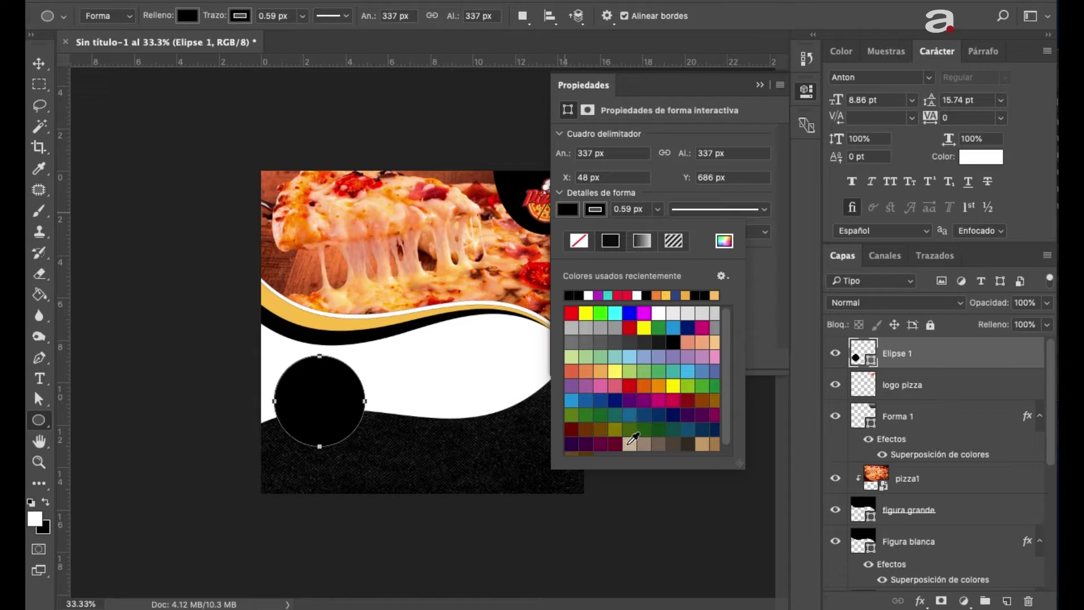
click(594, 209)
click(590, 295)
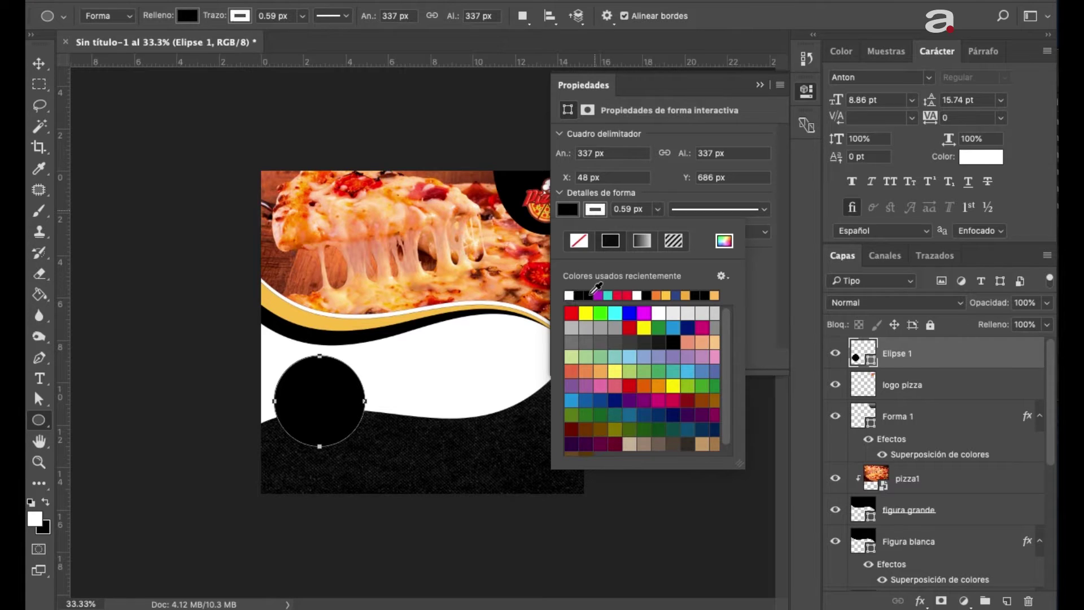
click(759, 276)
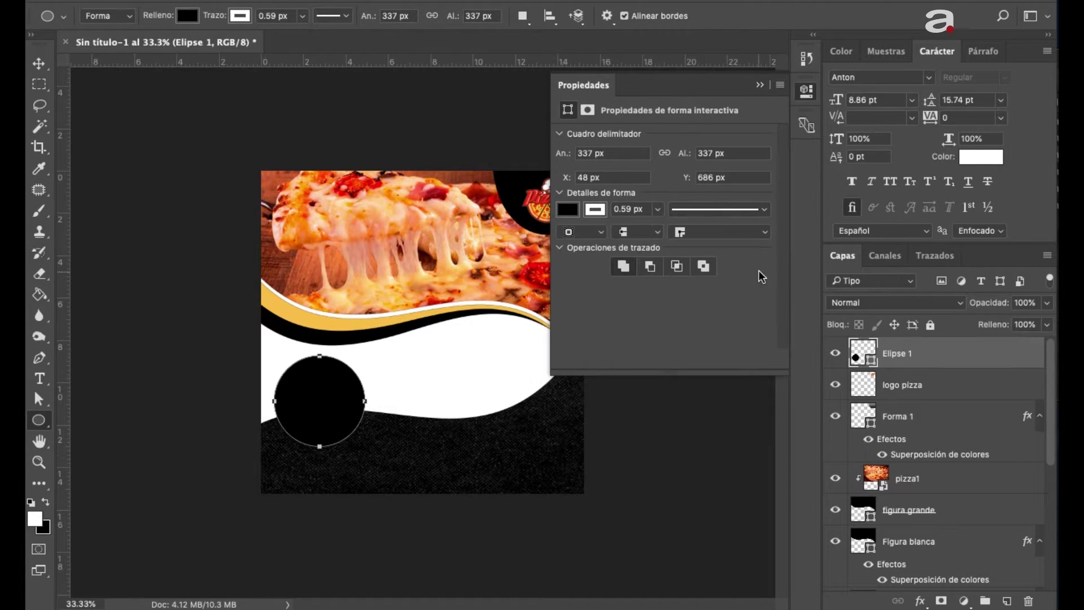
Move the black circle to just left of the page centre, straddling the white wave
click(761, 85)
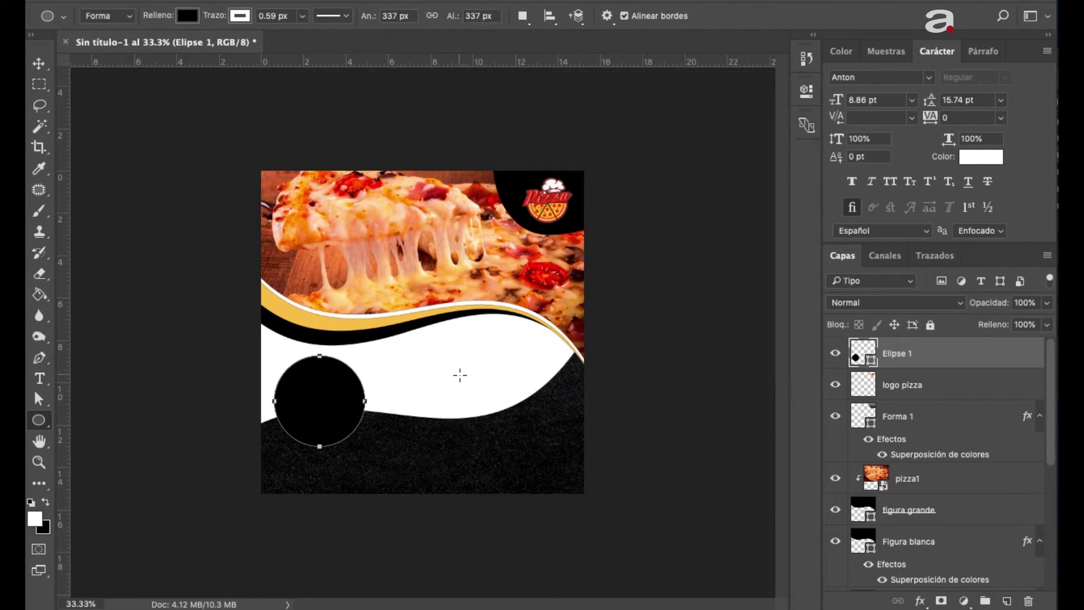
key(ctrl+alt+t)
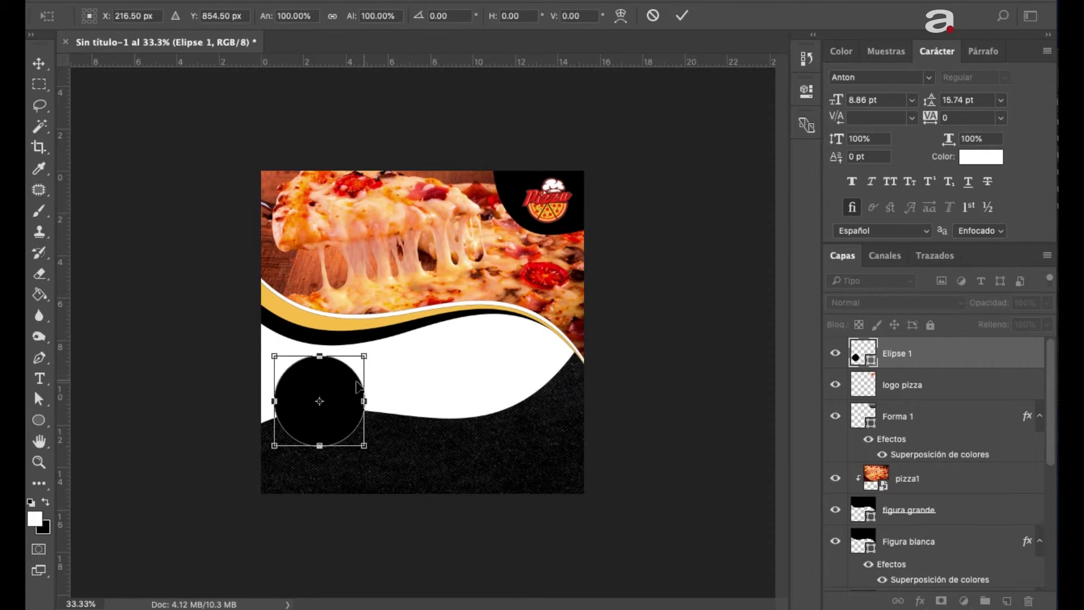
mouse_move(341, 382)
mouse_down()
mouse_move(445, 380)
mouse_move(438, 374)
mouse_up()
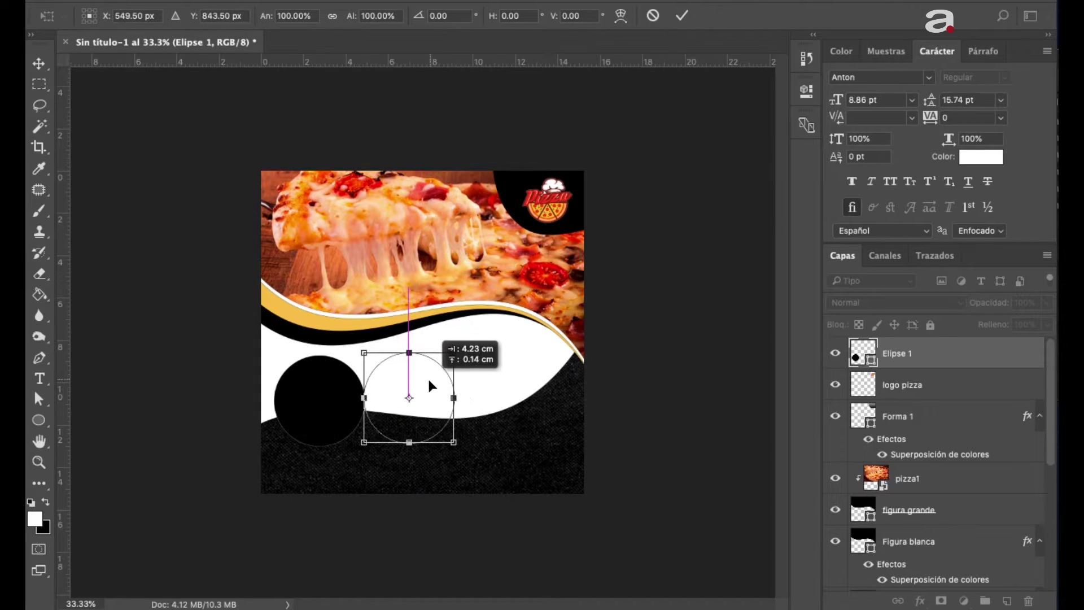
drag(440, 378, 427, 380)
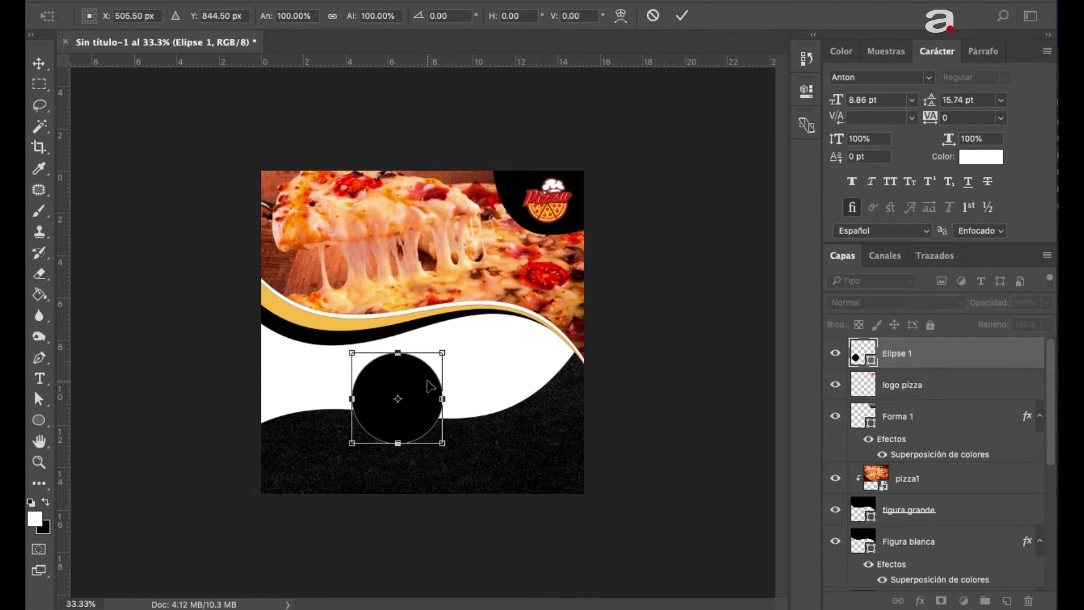
key(Return)
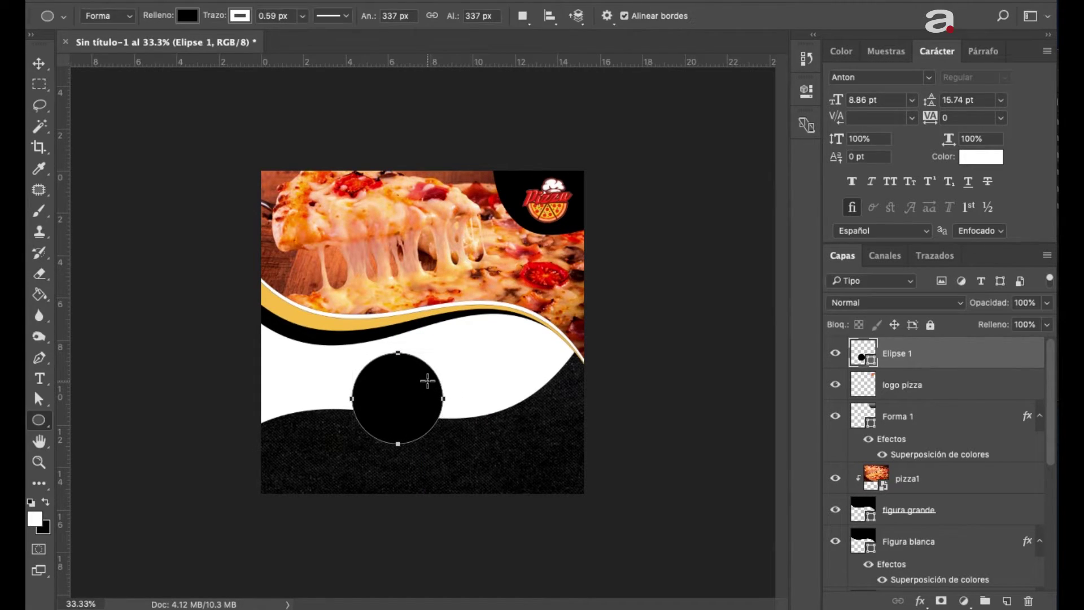
Set the circle's white stroke width to 17.95 px
click(240, 17)
click(240, 18)
click(303, 17)
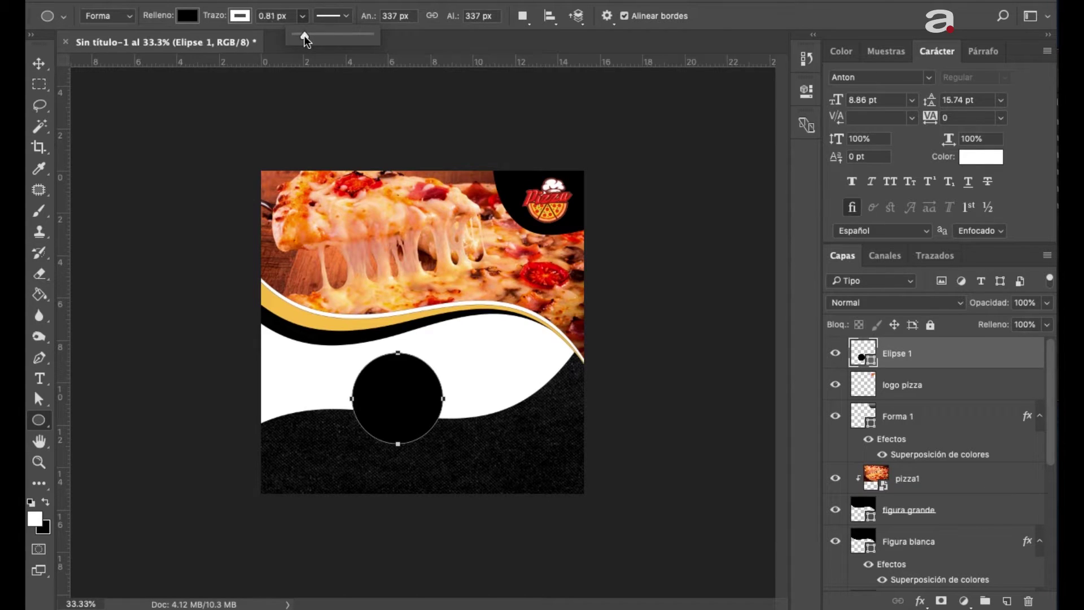
drag(304, 35, 312, 35)
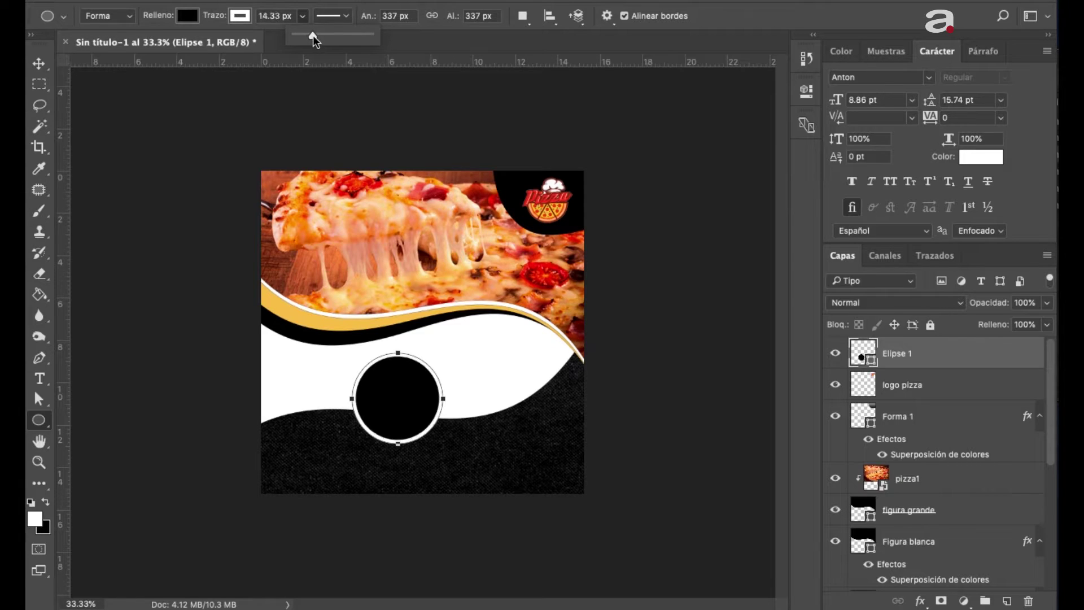
drag(313, 35, 314, 35)
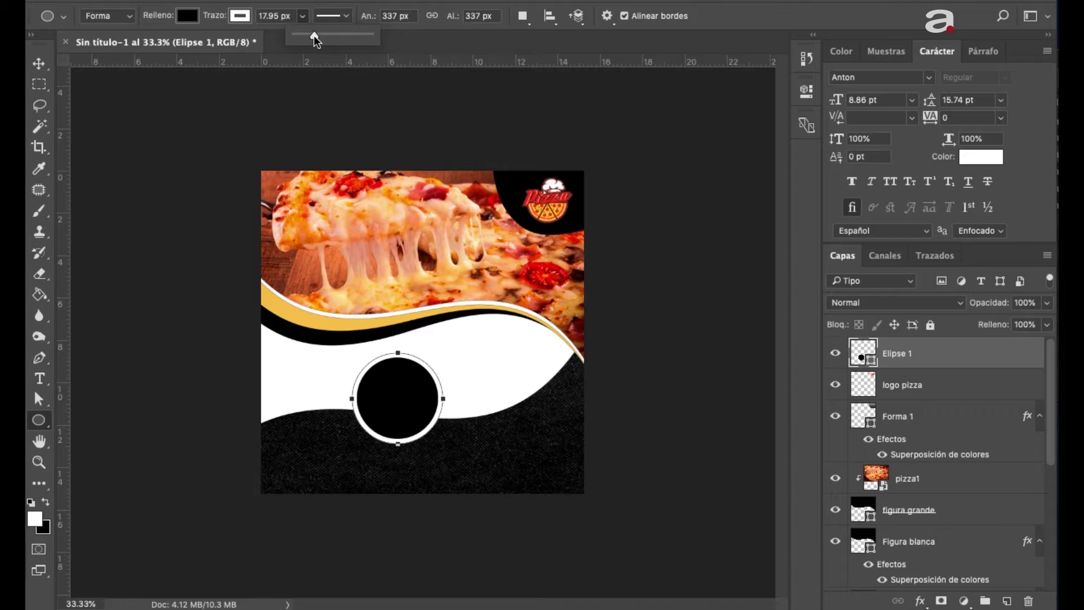
click(944, 356)
click(944, 356)
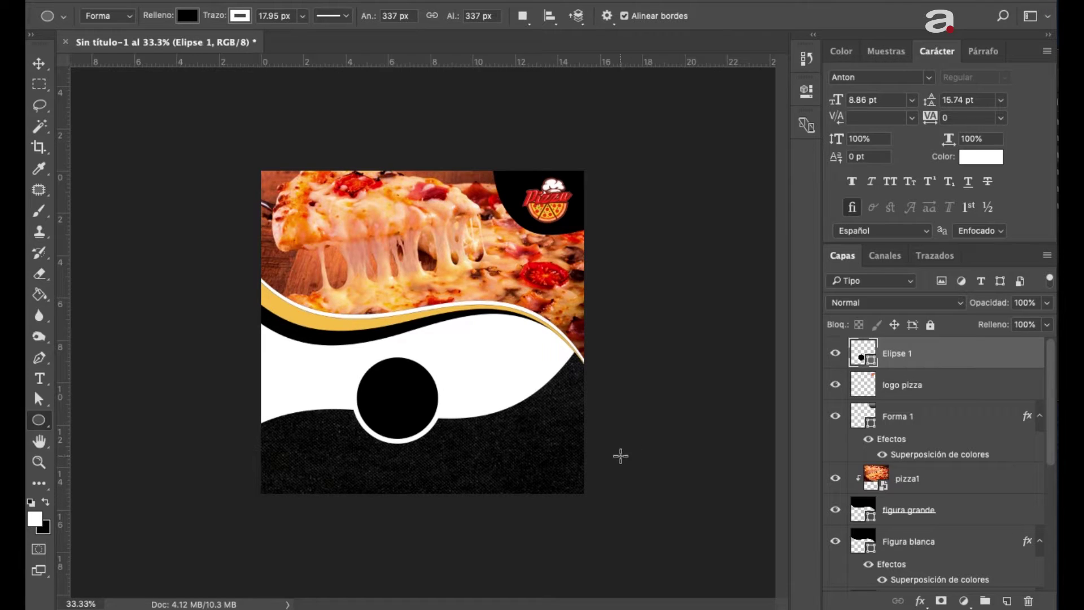
Nudge the circle down-left, then duplicate it and shift the copy up and to the right
key(v)
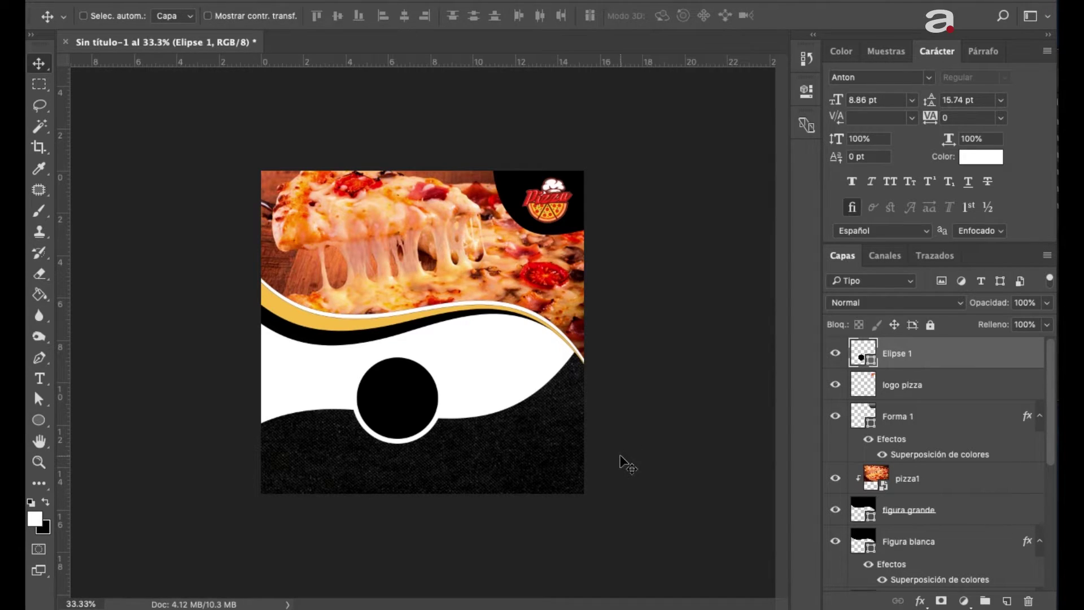
key(shift+Down)
key(shift+Down)
key(shift+Down)
key(shift+Down)
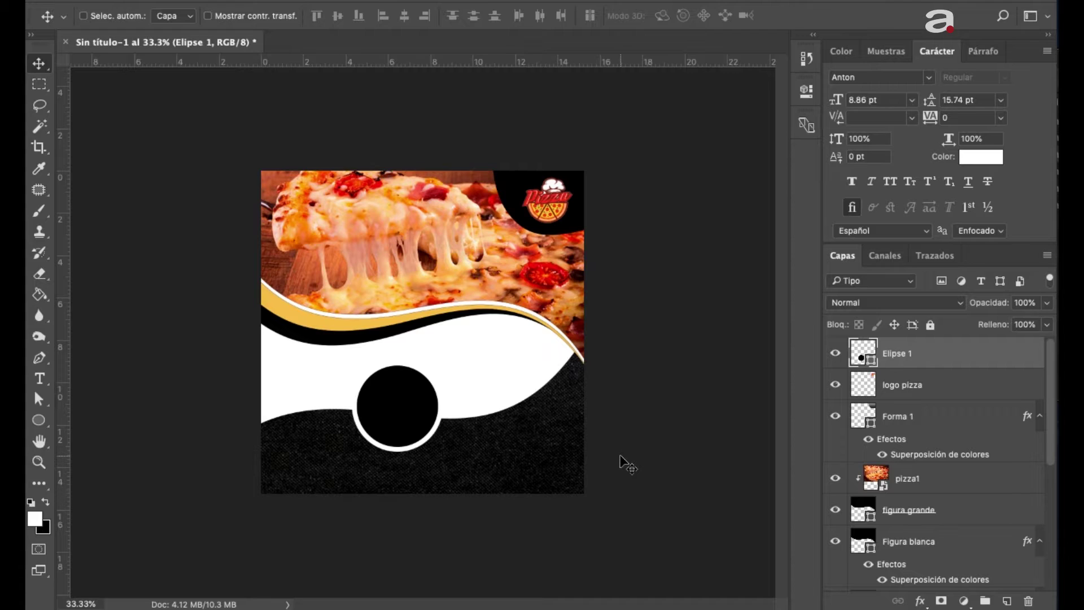
key(shift+Left)
key(shift+Left)
key(shift+Left)
key(shift+Left)
key(shift+Left)
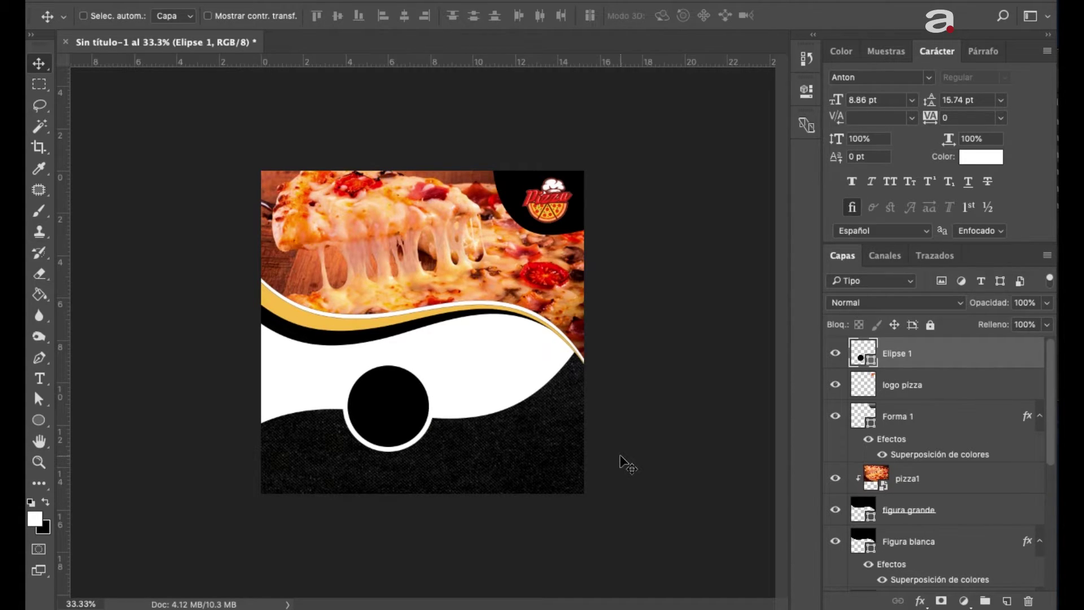
key(ctrl+j)
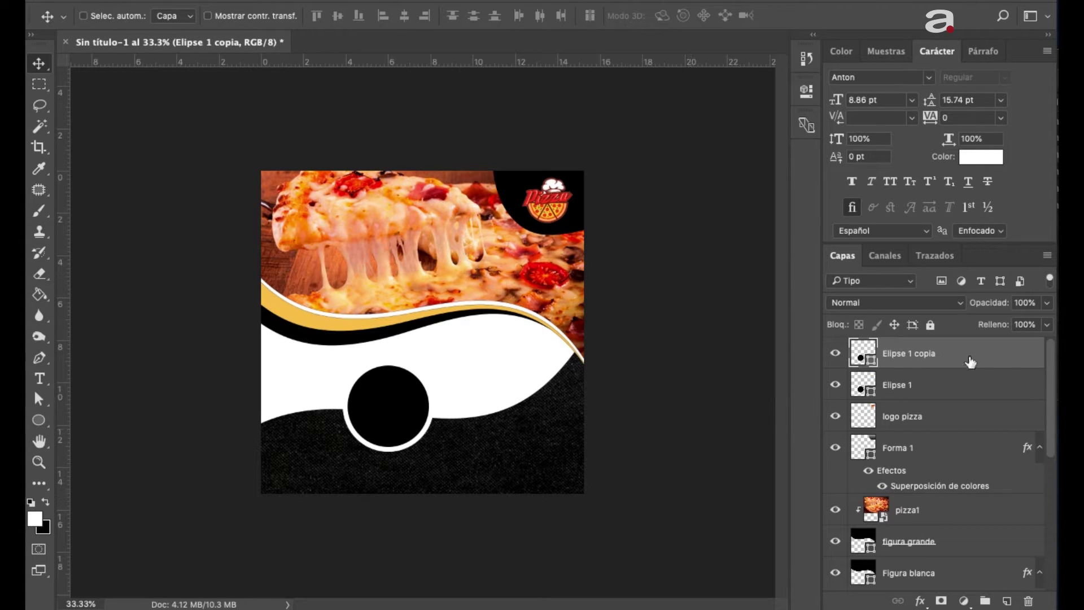
key(shift+Right)
key(shift+Right)
key(shift+Right)
key(shift+Right)
key(shift+Right)
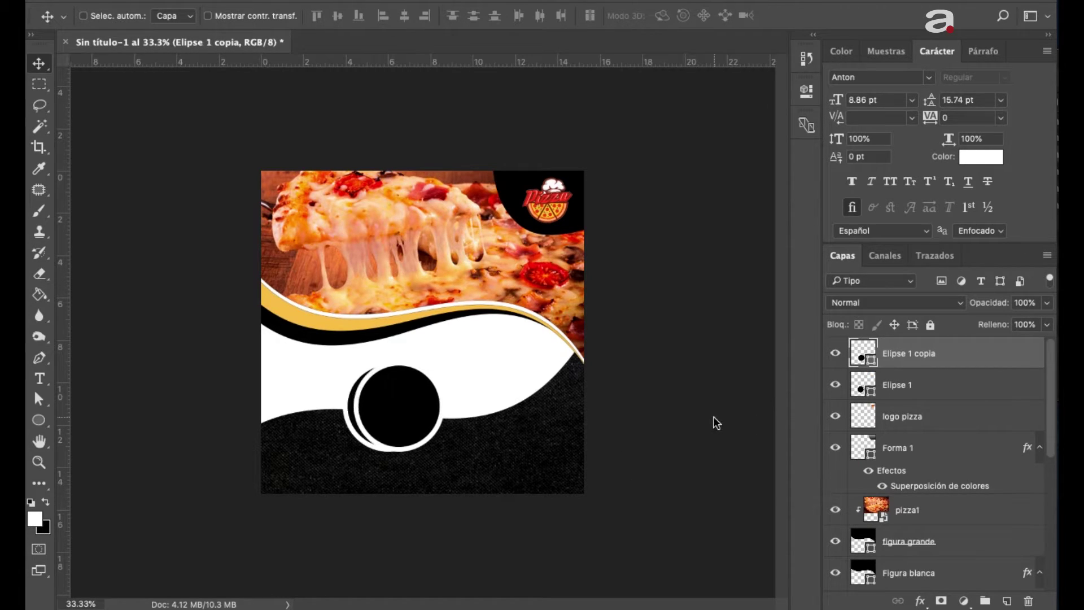
key(shift+Right)
key(shift+Right)
key(shift+Right)
key(shift+Right)
key(shift+Right)
key(shift+Right)
key(shift+Up)
key(shift+Up)
key(shift+Up)
key(shift+Up)
key(shift+Right)
key(shift+Right)
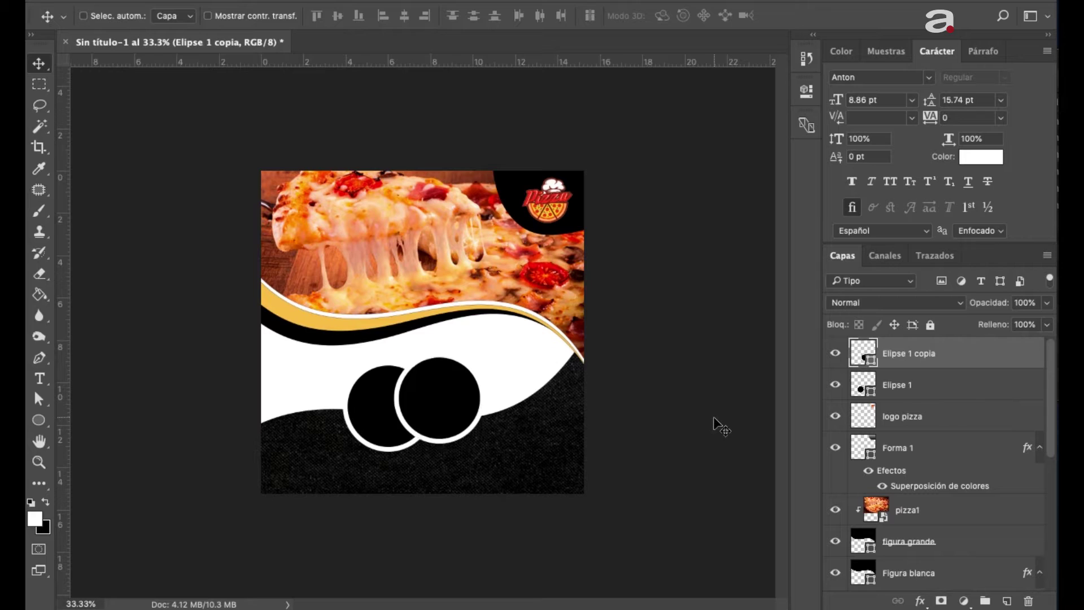
key(shift+Up)
key(shift+Up)
key(shift+Right)
key(shift+Right)
key(shift+Right)
key(shift+Right)
key(shift+Right)
key(shift+Right)
key(shift+Right)
key(shift+Right)
key(shift+Right)
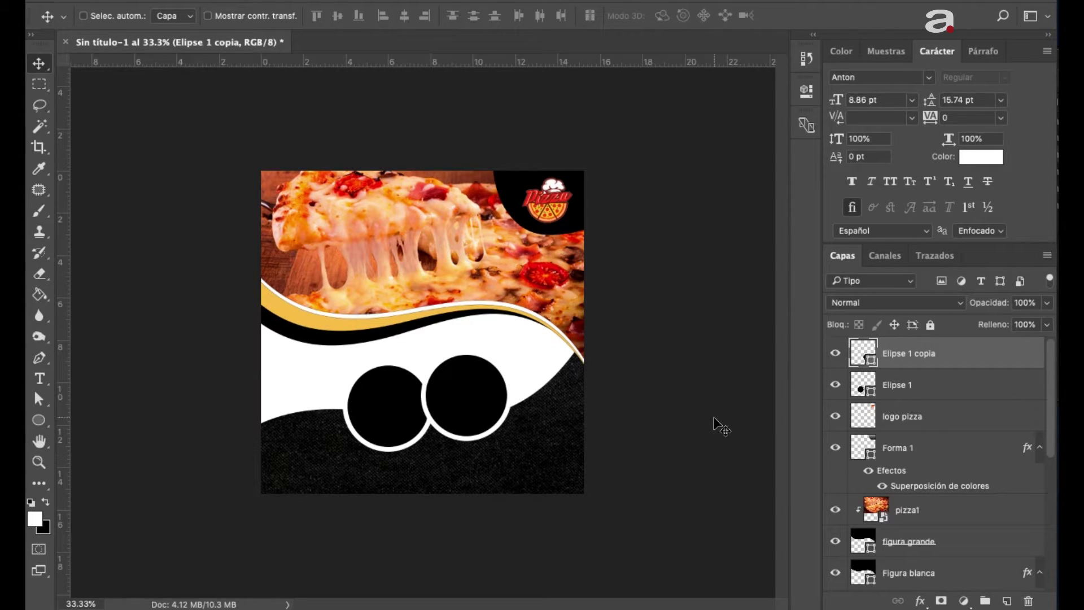
key(shift+Right)
key(shift+Right)
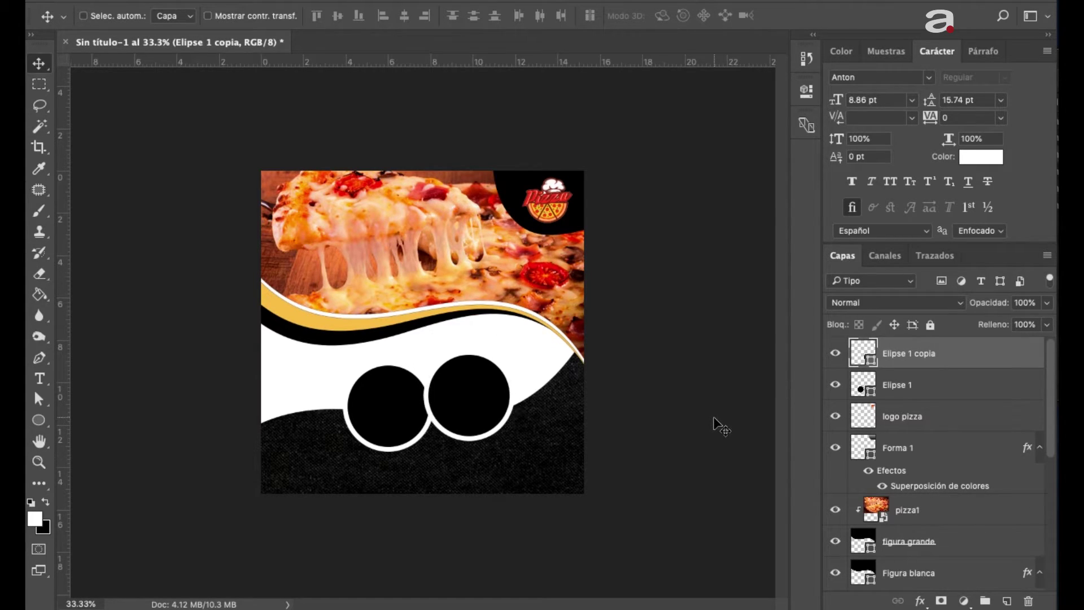
key(shift+Up)
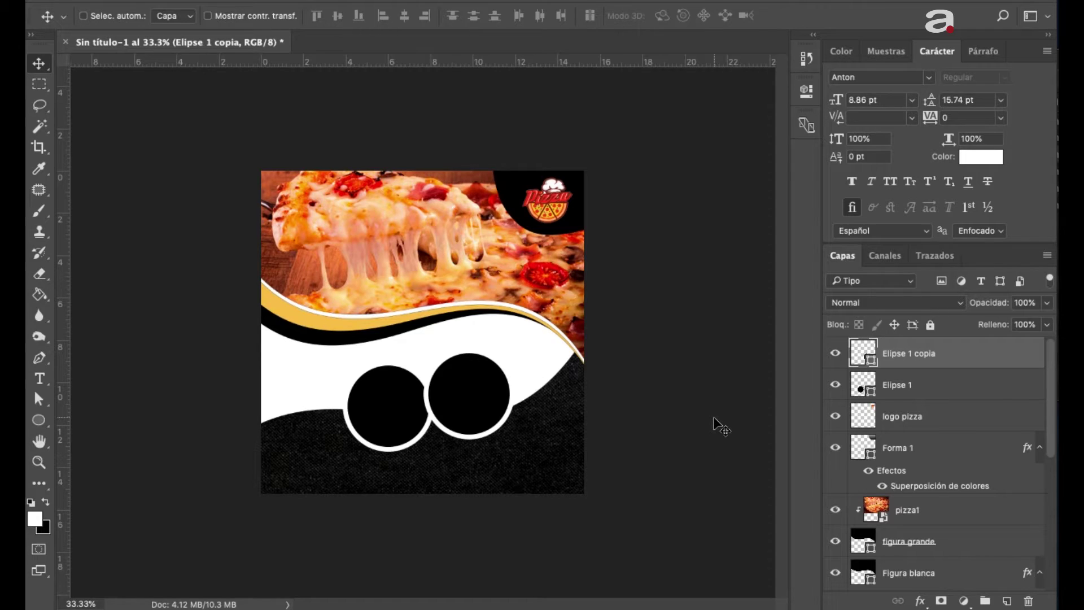
key(shift+Up)
key(shift+Up)
key(shift+Up)
key(shift+Left)
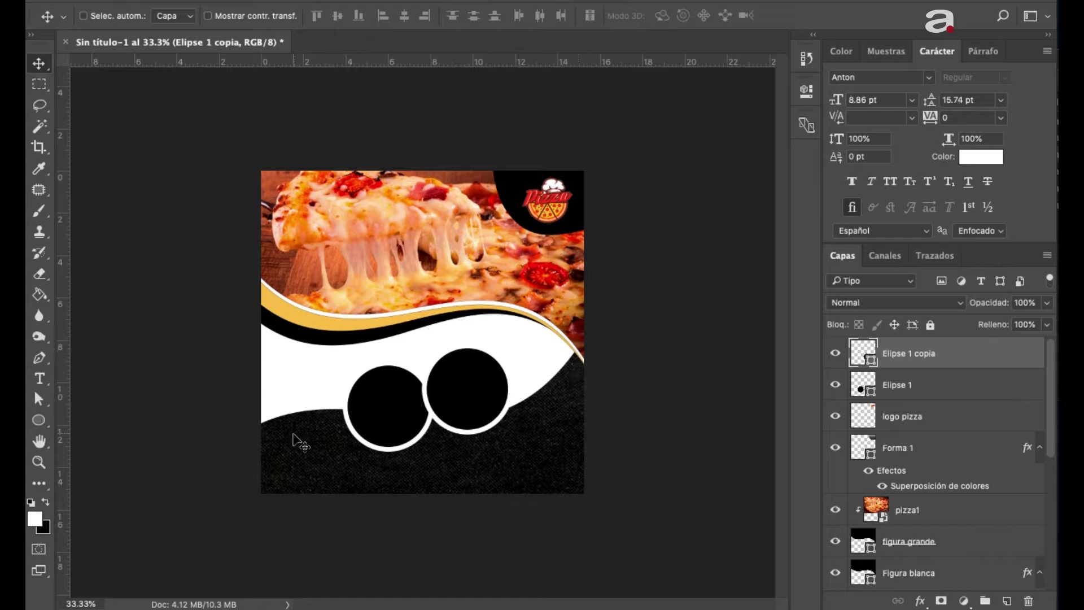
key(shift+Down)
key(shift+Left)
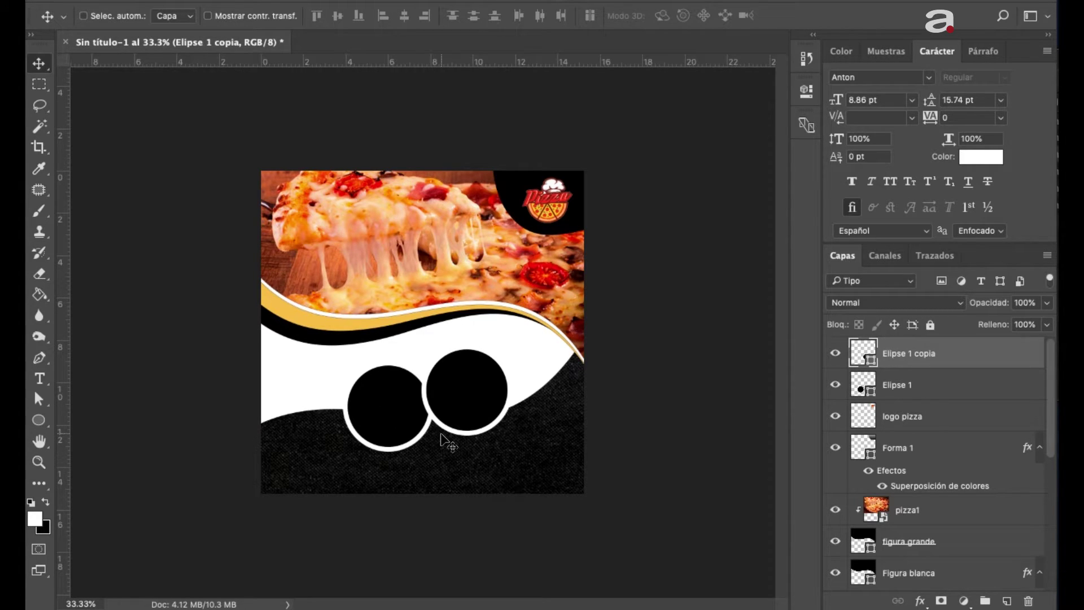
Add a third circle copy, placed further up and right to complete the rising row
key(ctrl+j)
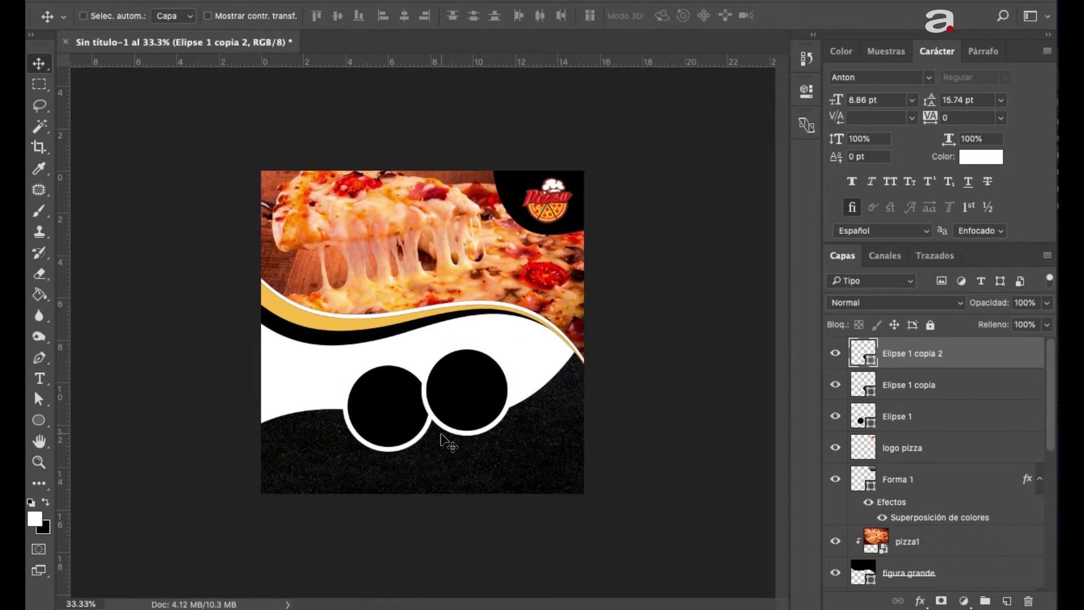
key(shift+Right)
key(shift+Right)
key(shift+Right)
key(shift+Right)
key(shift+Right)
key(shift+Right)
key(shift+Right)
key(shift+Right)
key(shift+Right)
key(shift+Right)
key(shift+Right)
key(shift+Right)
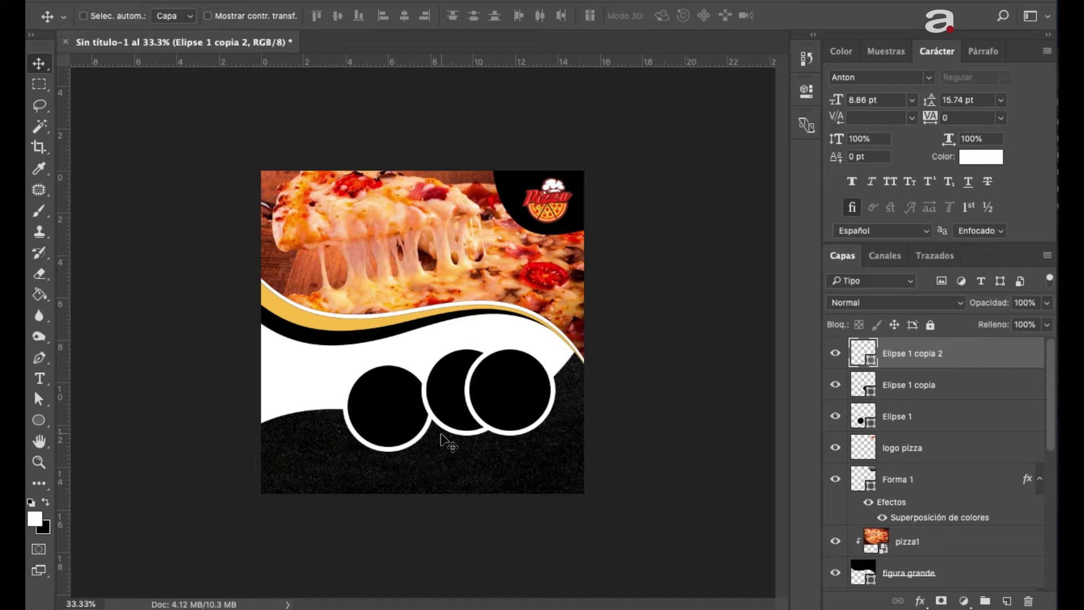
key(shift+Up)
key(shift+Up)
key(shift+Up)
key(shift+Up)
key(shift+Up)
key(shift+Up)
key(shift+Up)
key(shift+Up)
key(shift+Right)
key(shift+Right)
key(shift+Right)
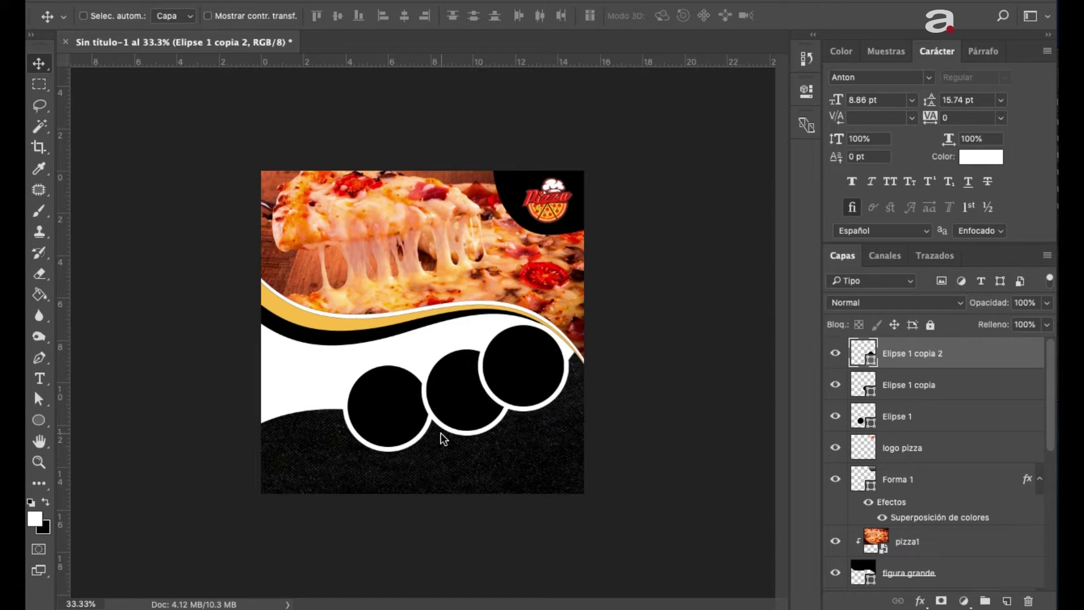
key(shift+Up)
key(shift+Up)
key(shift+Up)
key(shift+Up)
key(shift+Up)
key(shift+Right)
key(shift+Right)
key(shift+Right)
key(shift+Right)
key(shift+Right)
key(shift+Right)
key(shift+Up)
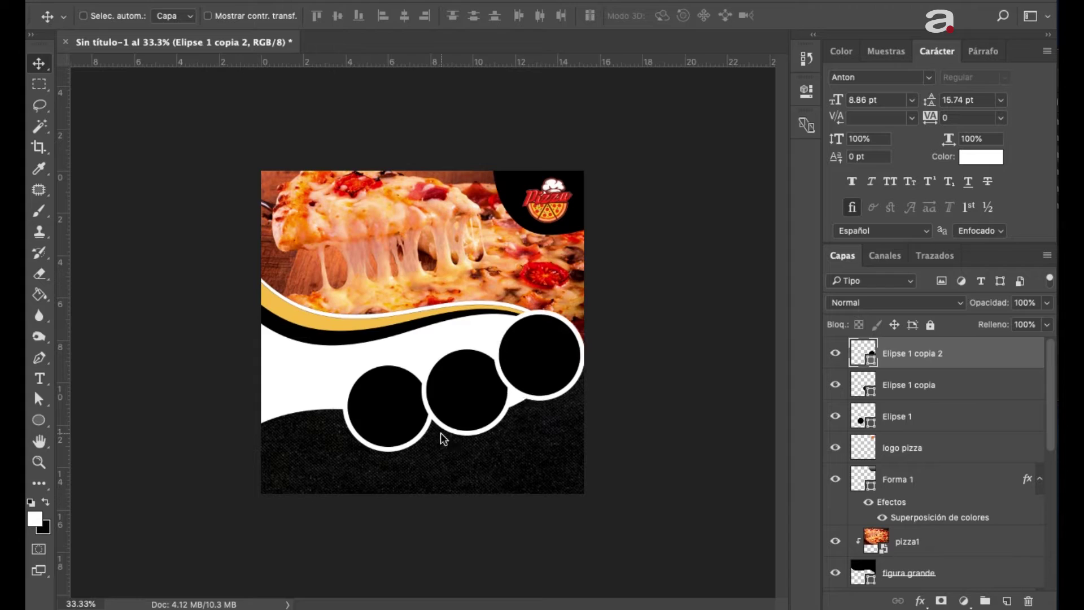
key(shift+Down)
key(shift+Left)
key(shift+Left)
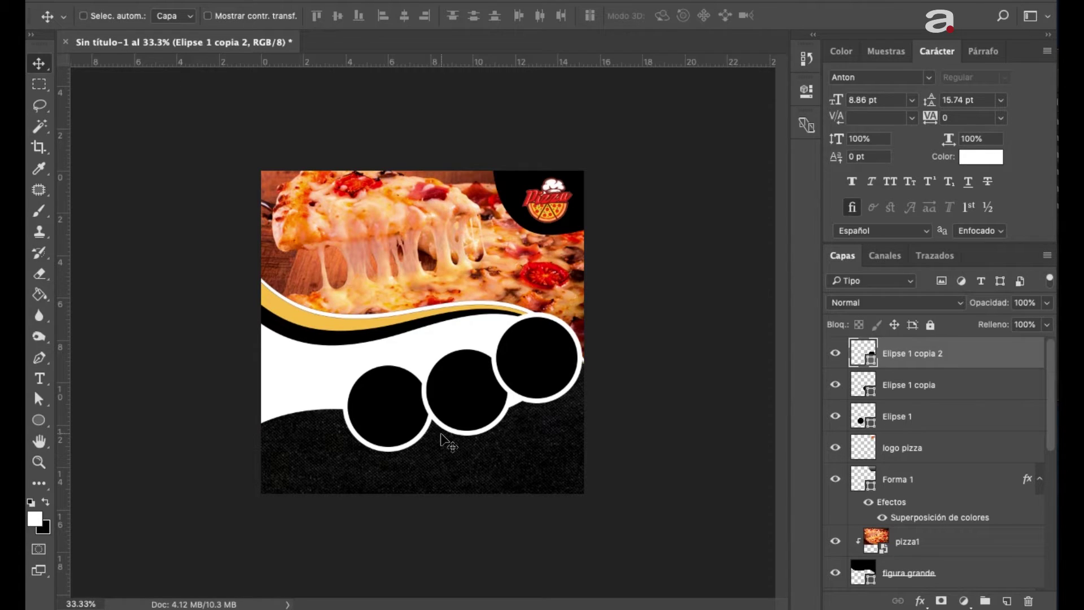
key(shift+Right)
key(shift+Left)
key(shift+Up)
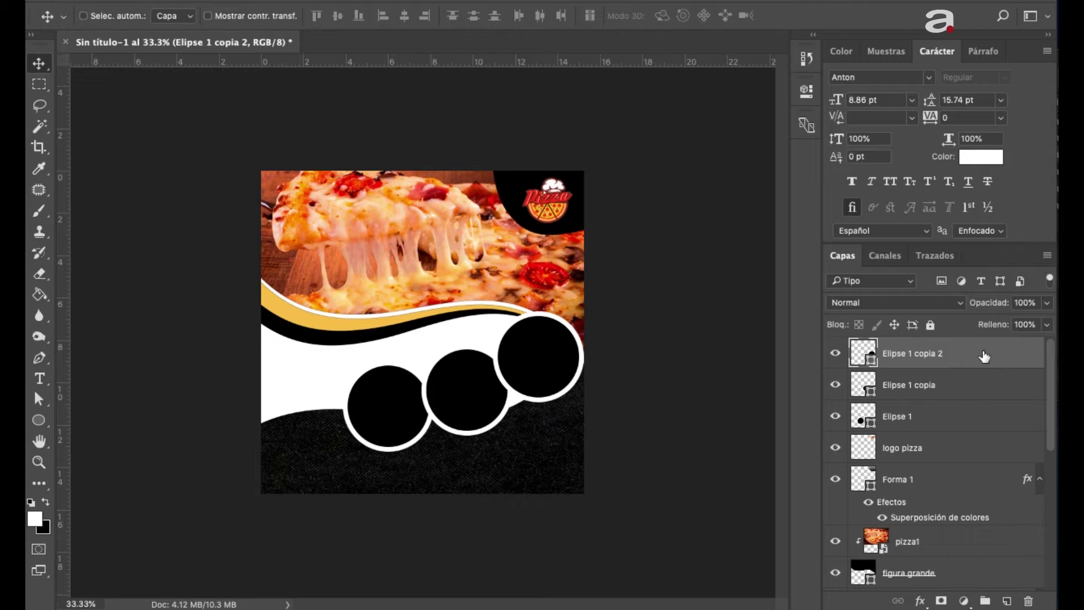
Select all three circle layers and scale them together to about 85%, shifting down-left
shift+click(954, 423)
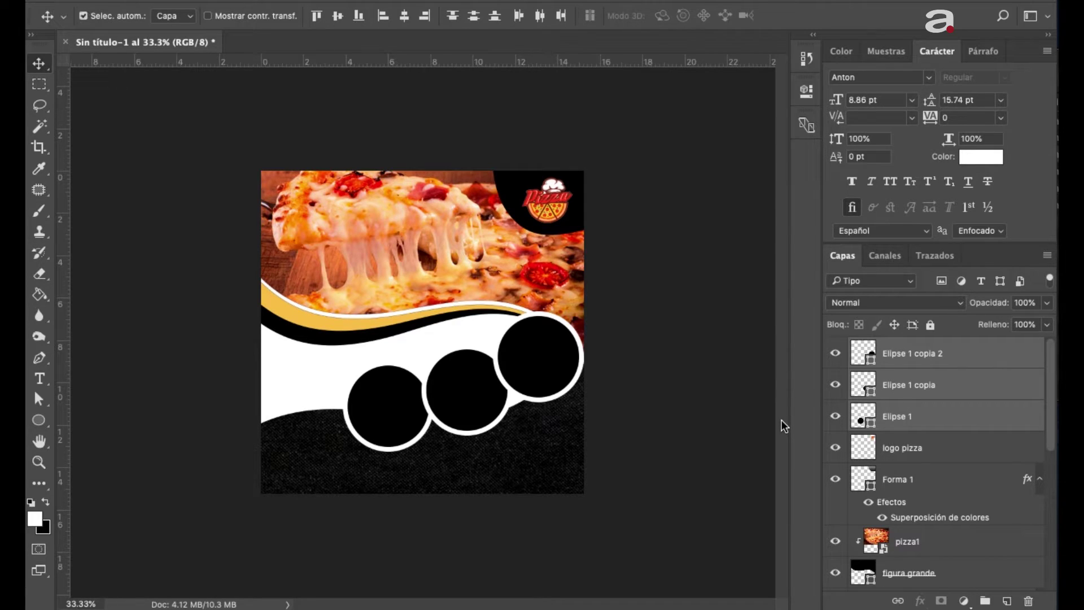
key(ctrl+t)
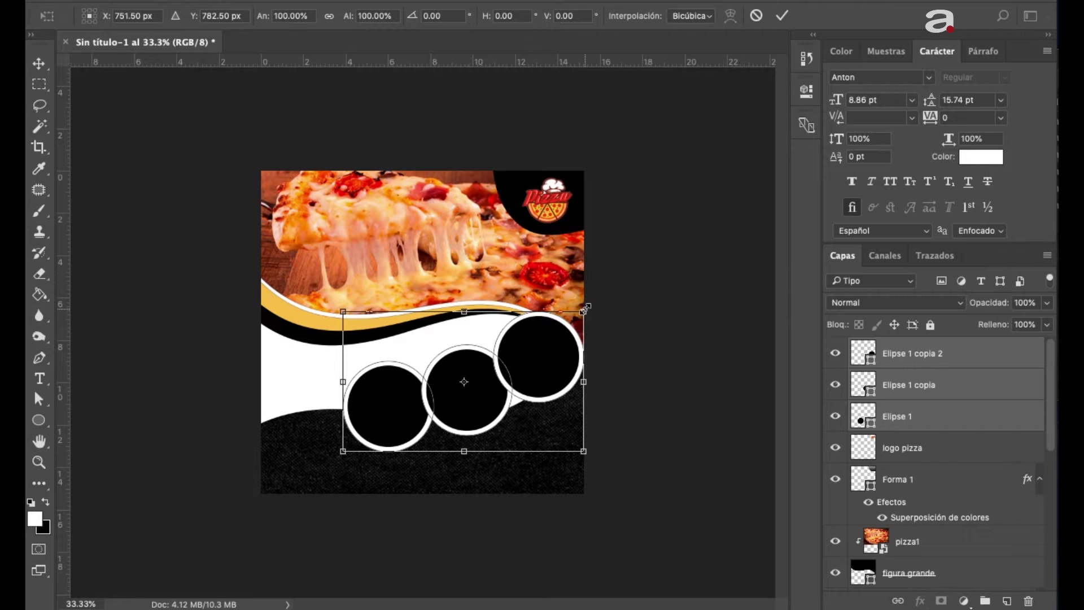
drag(584, 309, 568, 323)
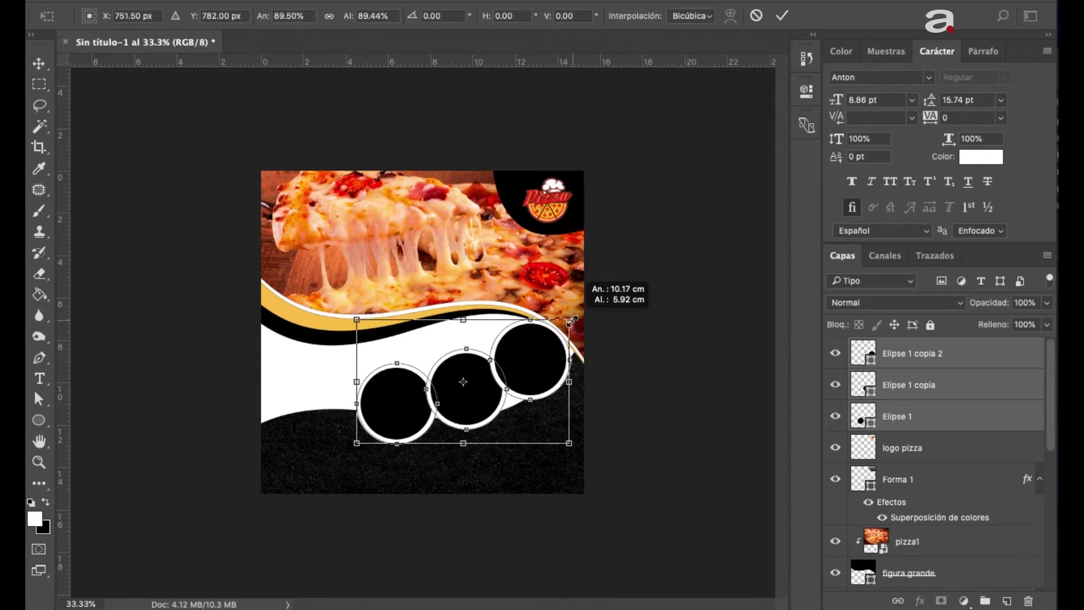
key(shift+Down)
key(shift+Down)
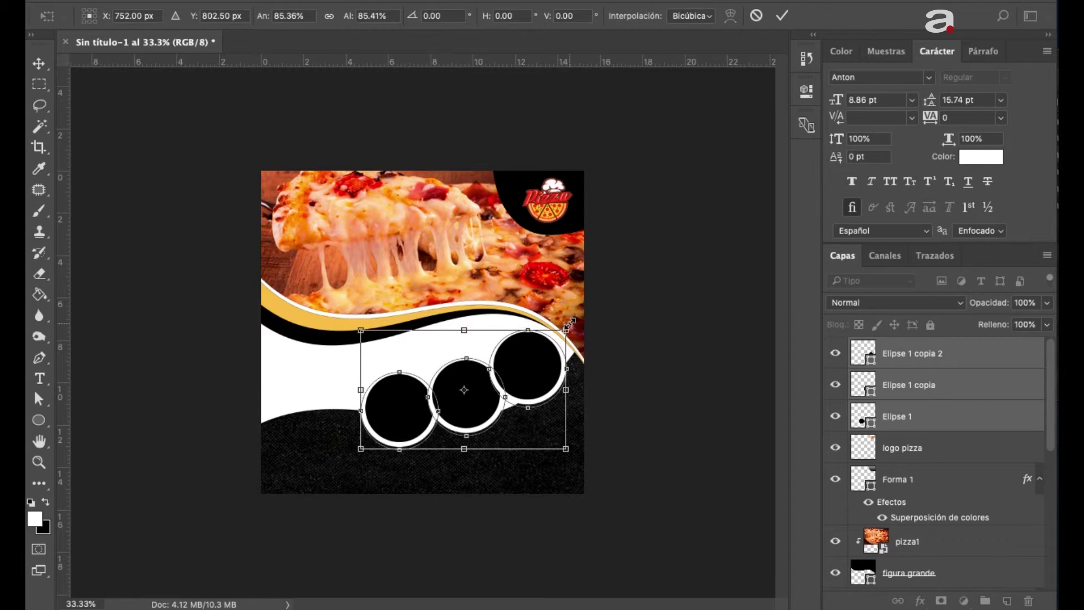
key(shift+Down)
key(shift+Left)
key(shift+Left)
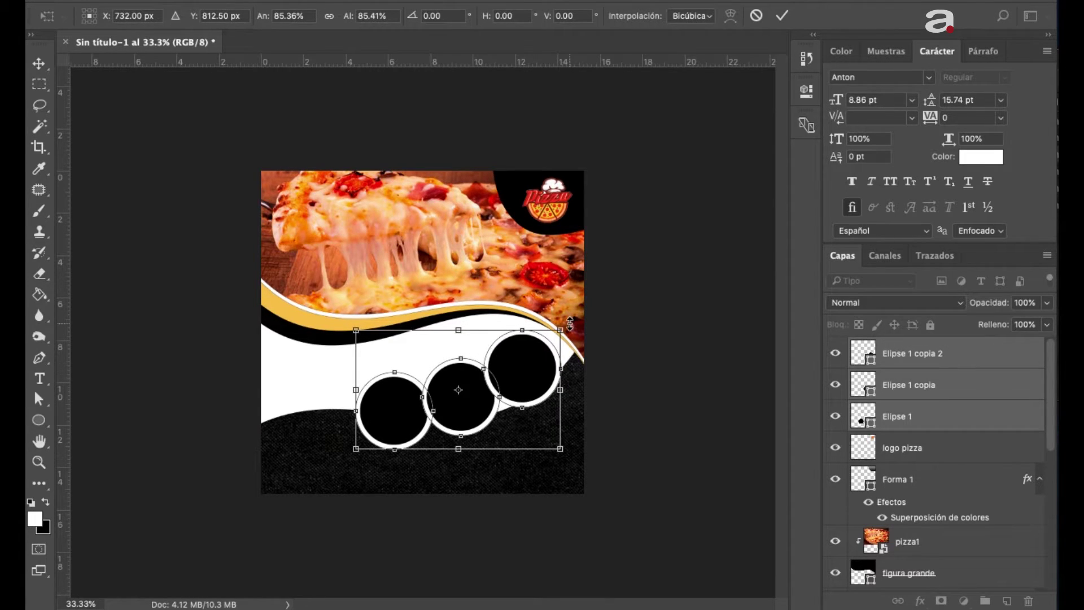
Tilt the circle row about 3.4° clockwise, nudge it under the wave, and apply
drag(574, 316, 581, 320)
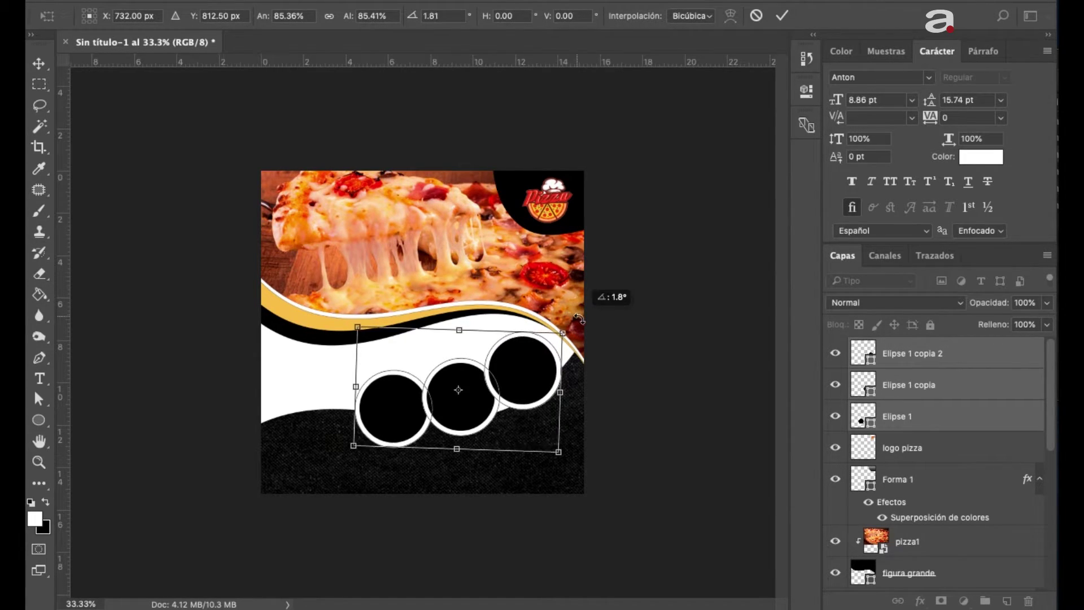
key(Left)
key(Down)
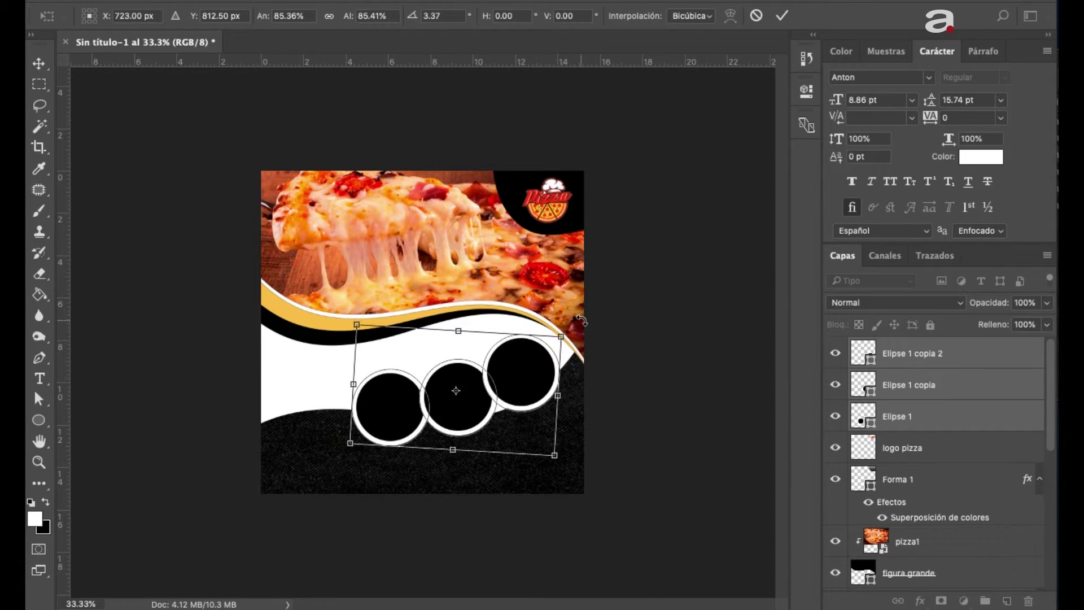
key(Down)
key(Left)
key(Down)
key(Right)
key(Right)
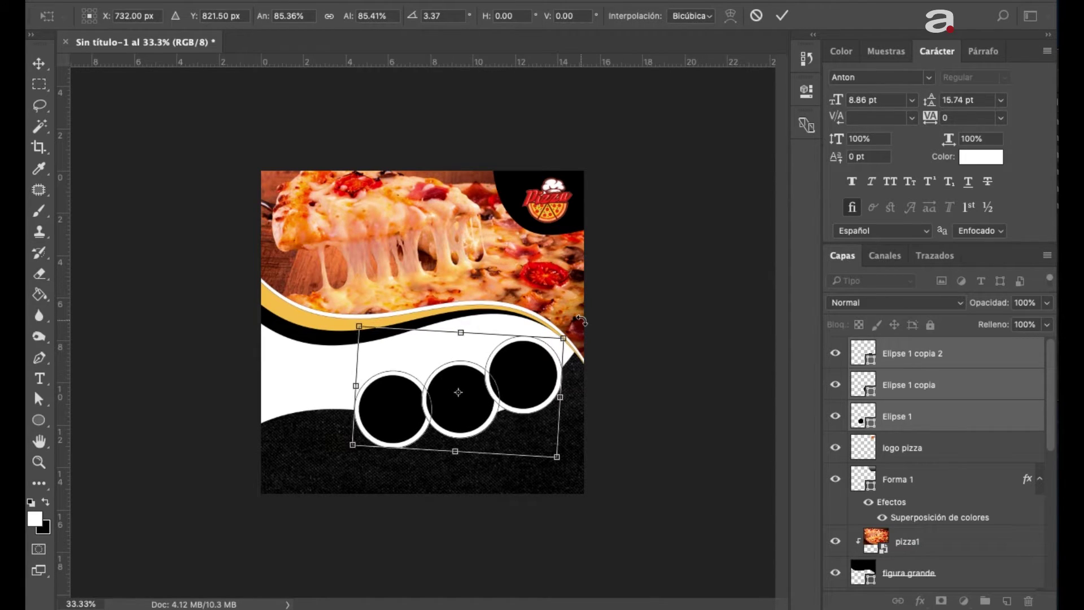
key(Right)
key(Down)
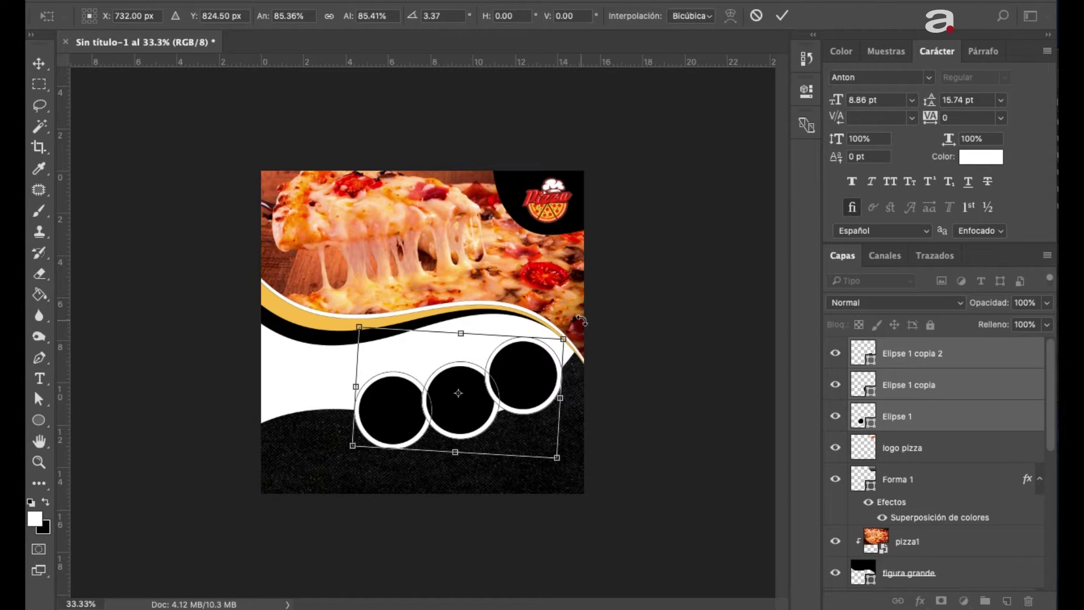
key(Return)
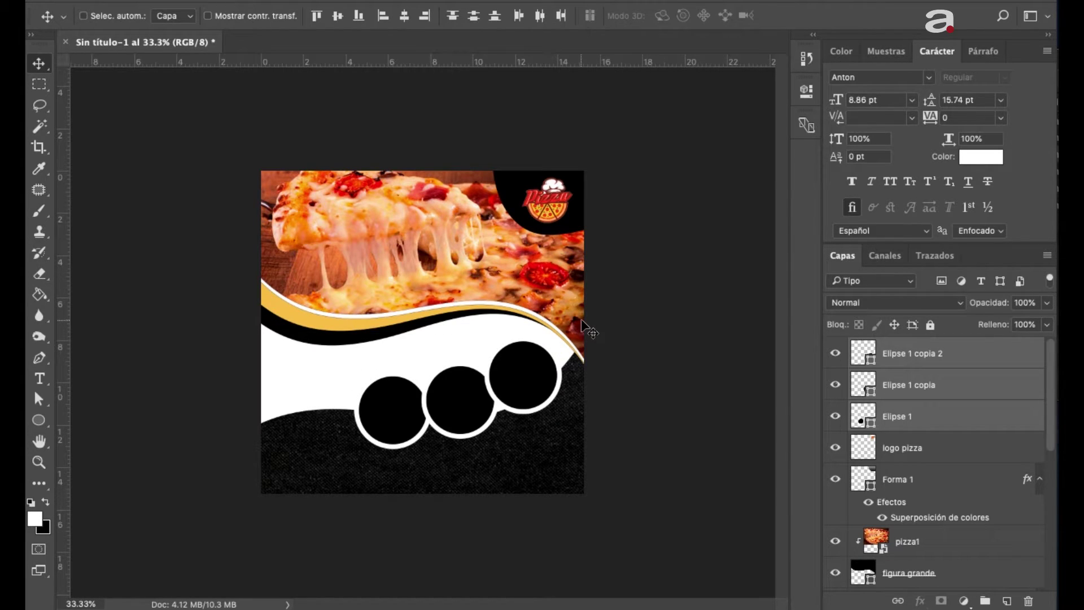
Hide and re-show the left circle (Elipse 1) to preview the flyer
click(835, 417)
click(835, 416)
click(953, 418)
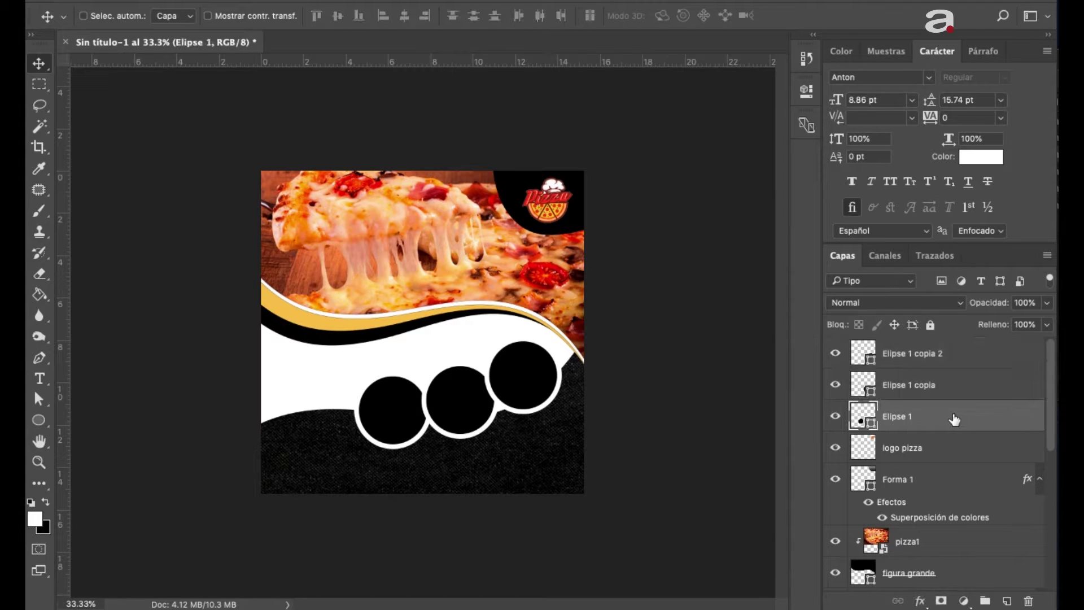
click(835, 417)
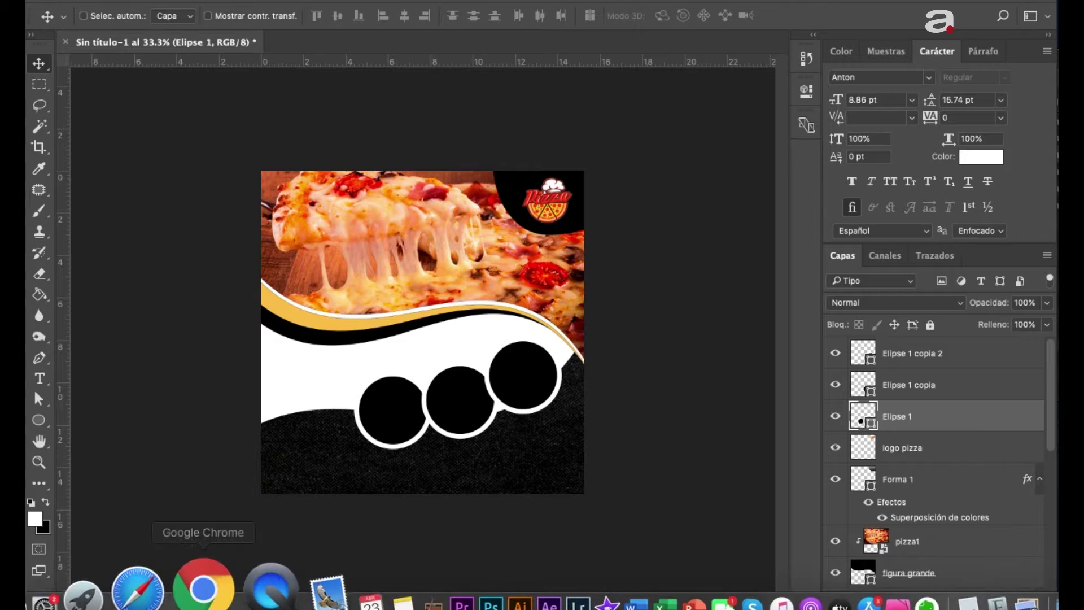
mouse_move(93, 577)
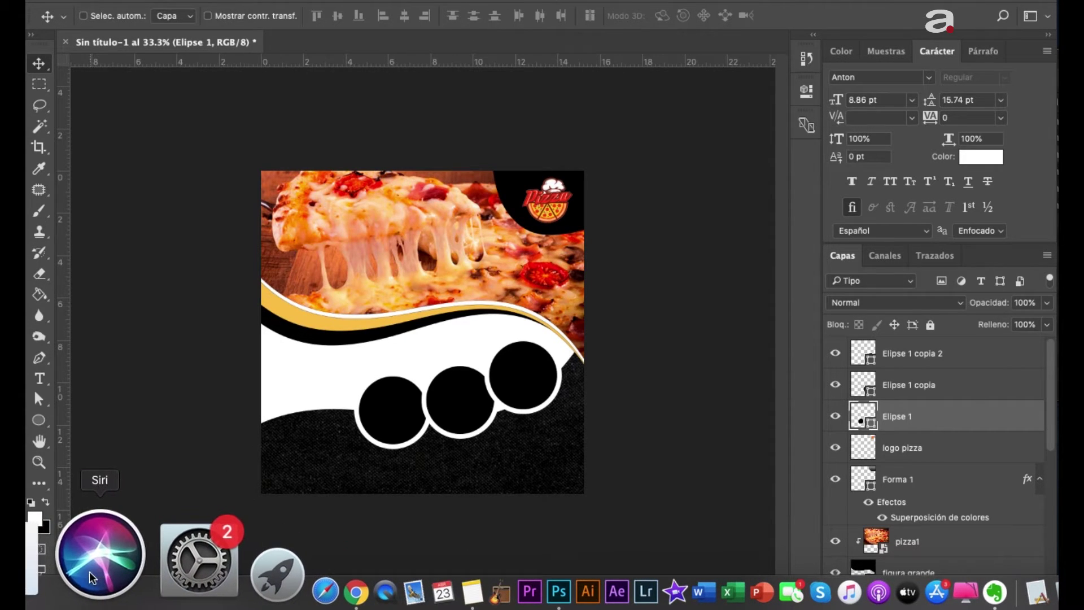
Preview the right circle (Elipse 1 copia 2), then bring up Finder's Escritorio food photos
click(962, 359)
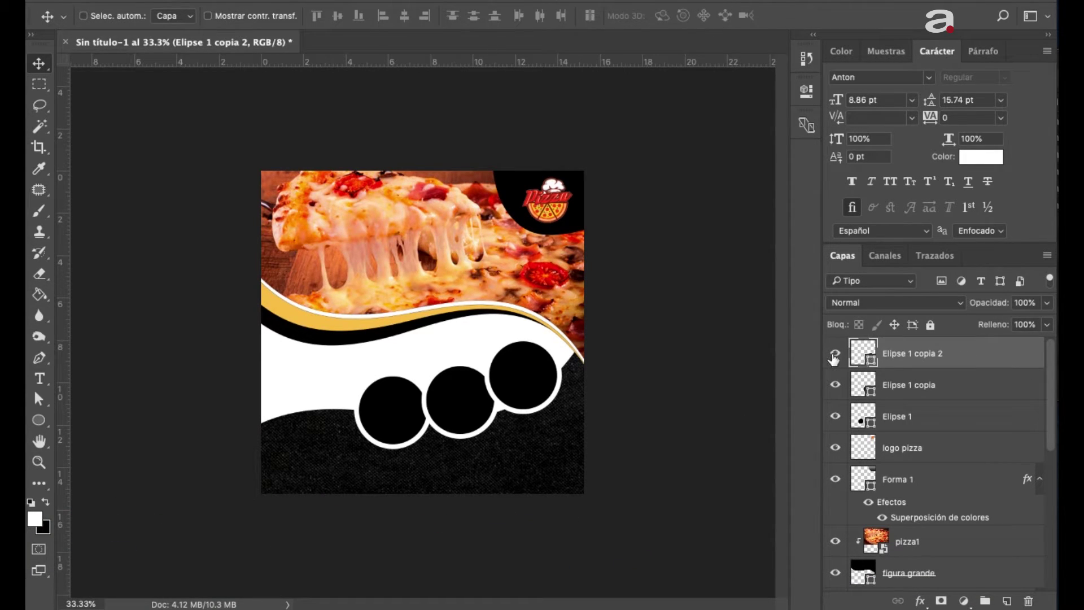
click(835, 353)
mouse_move(542, 603)
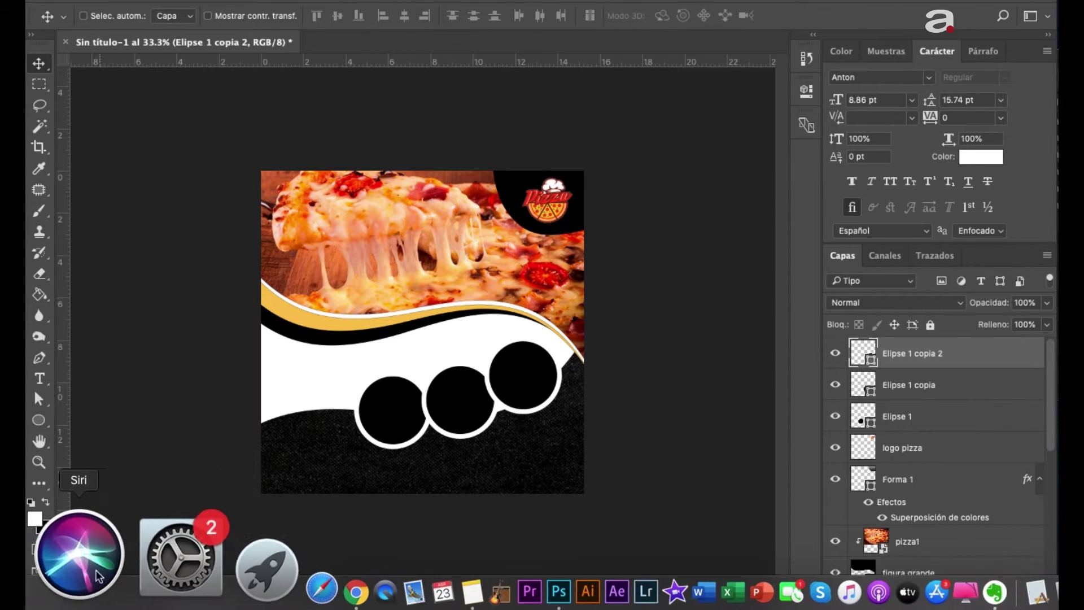
click(64, 549)
Place hamburguesa.jpg into the flyer, scaled to about 9%, over the right circle
click(726, 189)
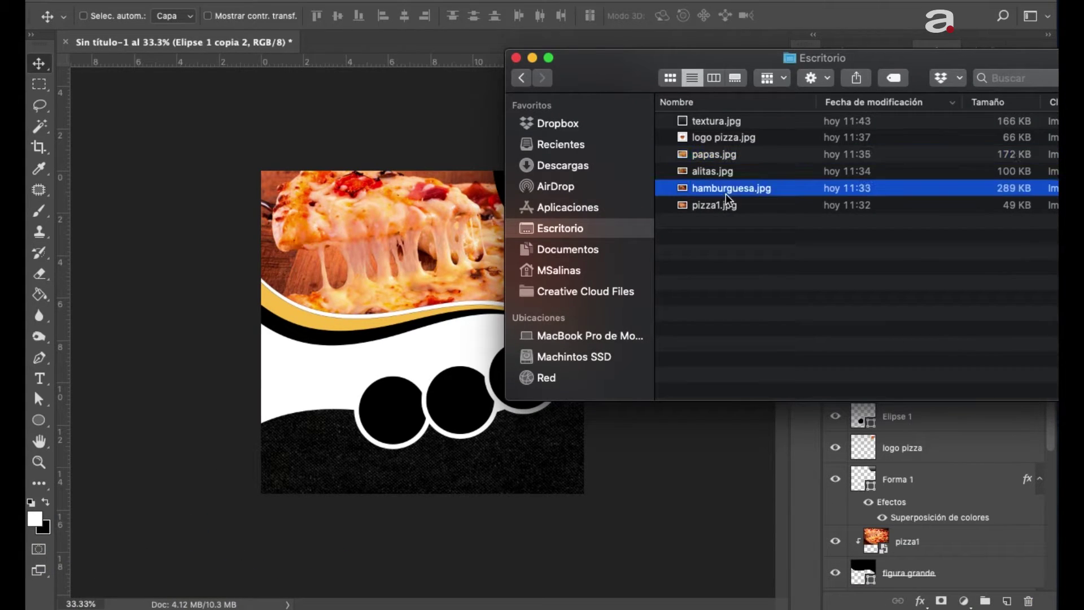
drag(710, 188, 381, 321)
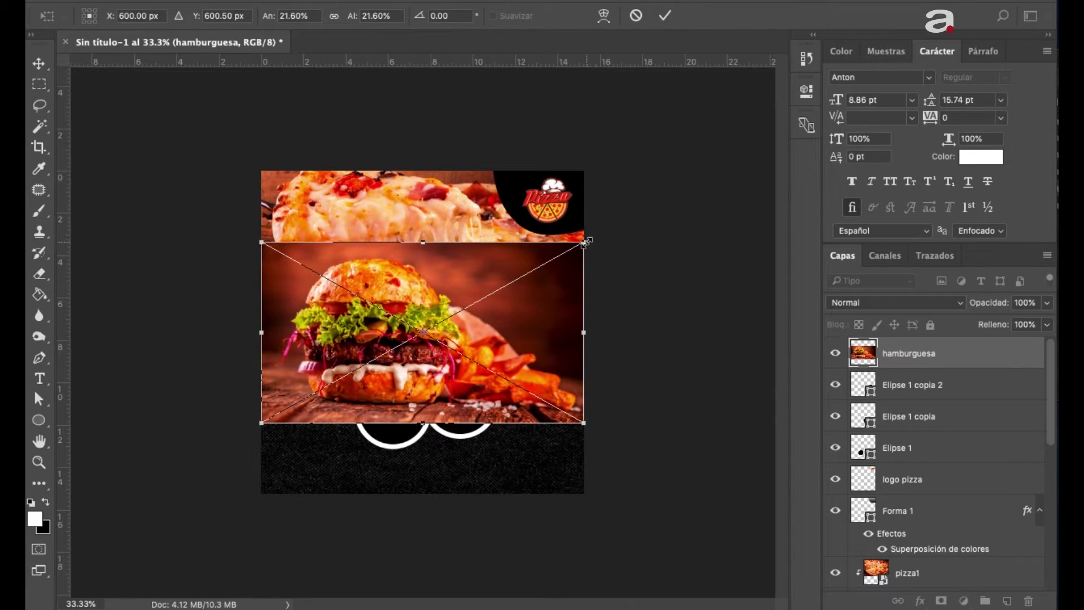
drag(585, 242, 497, 300)
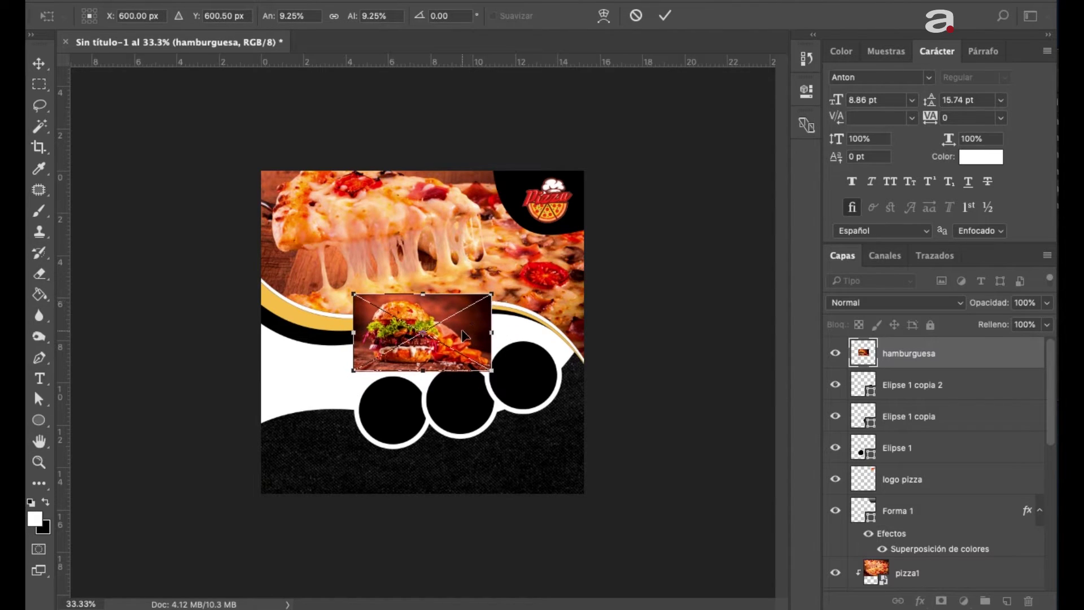
drag(469, 336, 575, 380)
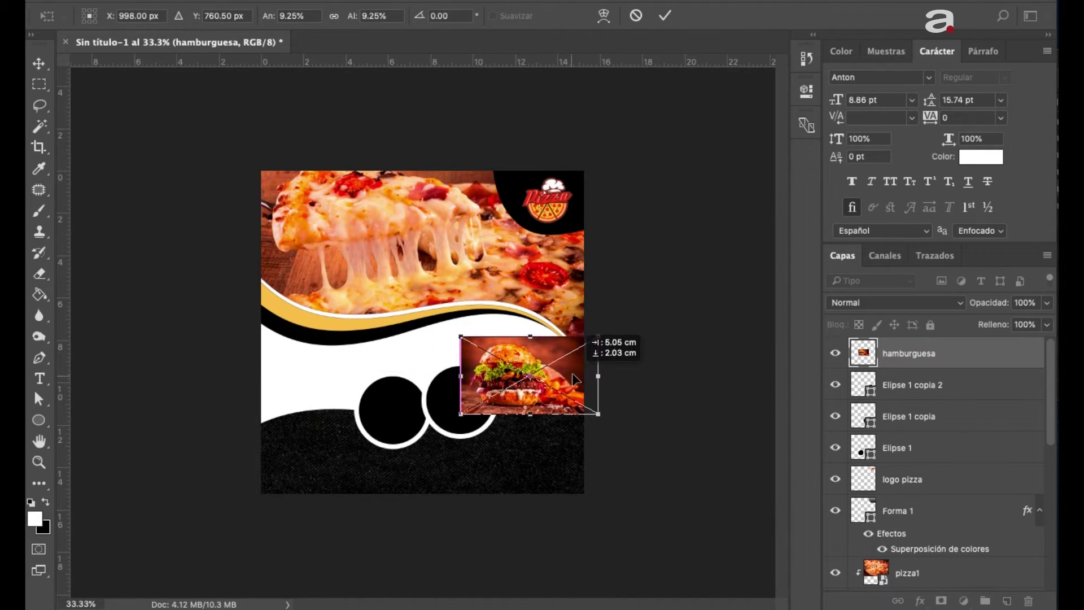
key(Return)
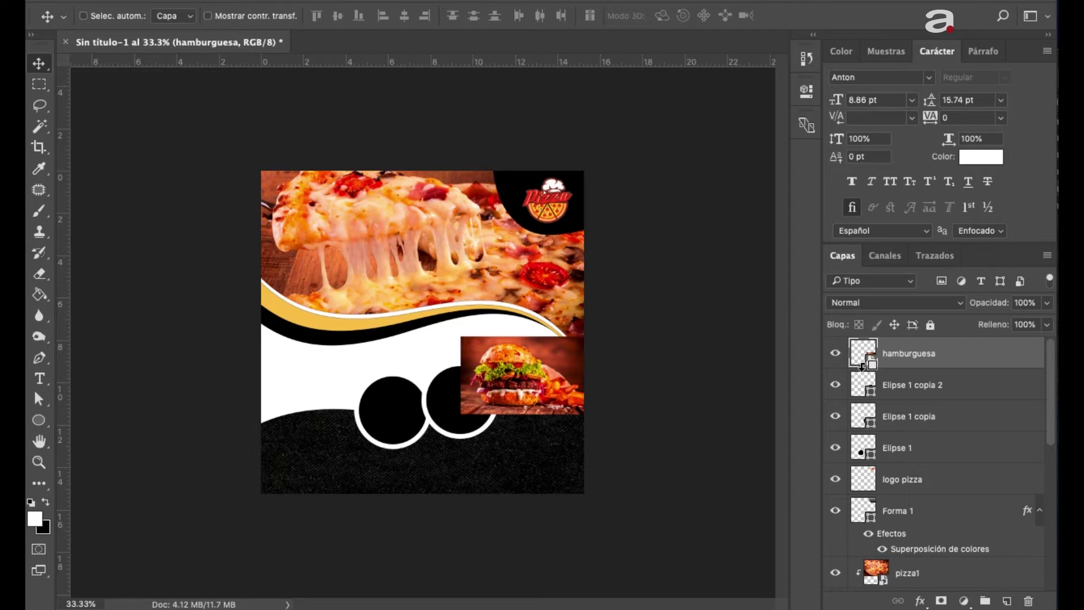
Clip the burger photo to Elipse 1 copia 2, shrink it to about 8%, and nudge it right and down
alt+click(862, 367)
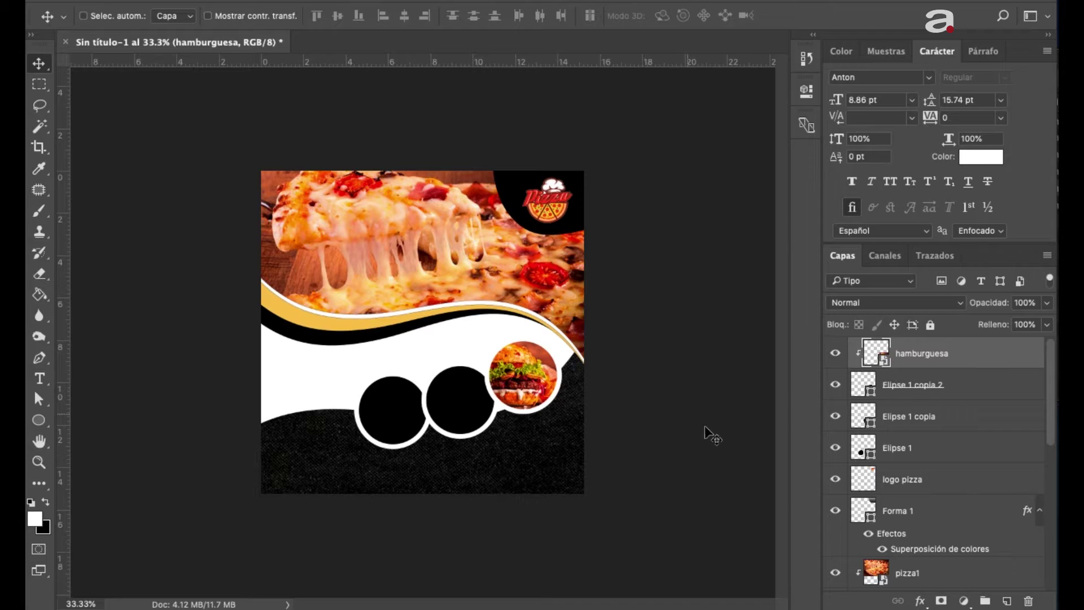
key(ctrl+t)
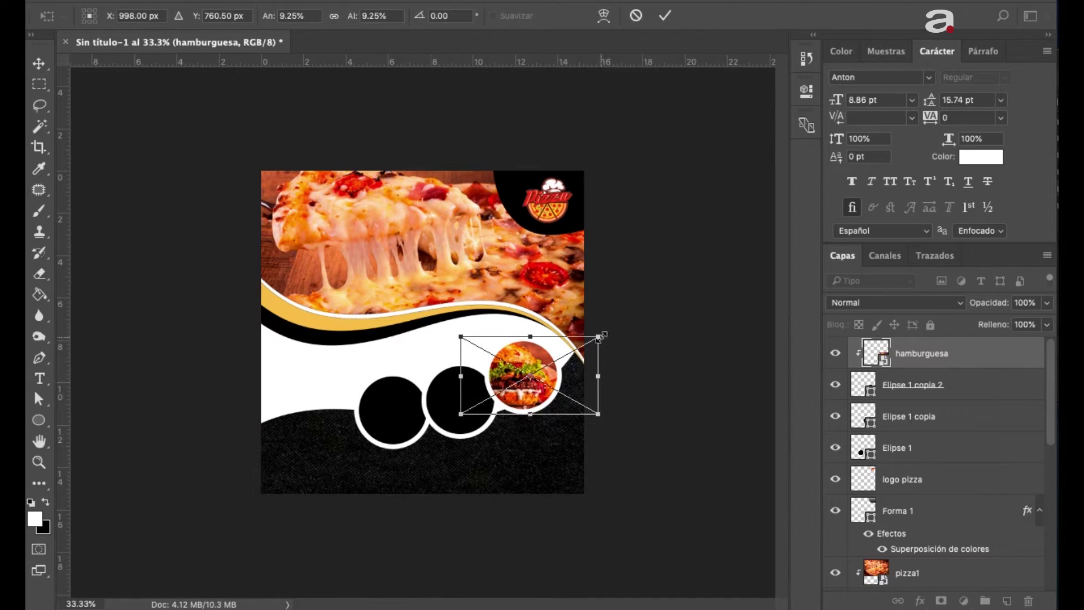
drag(599, 336, 594, 342)
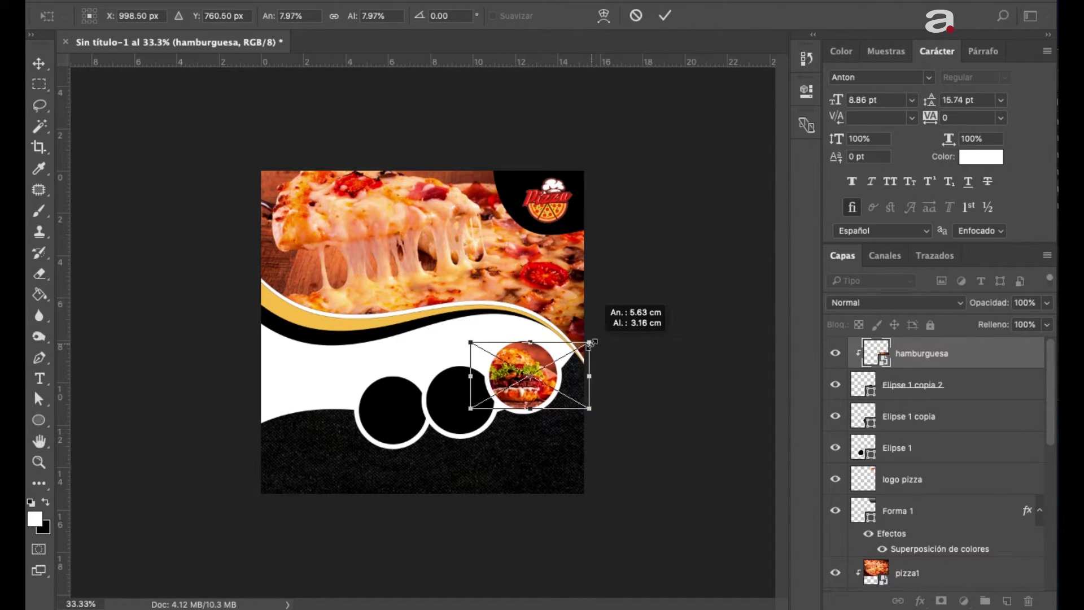
key(shift+Right)
key(shift+Right)
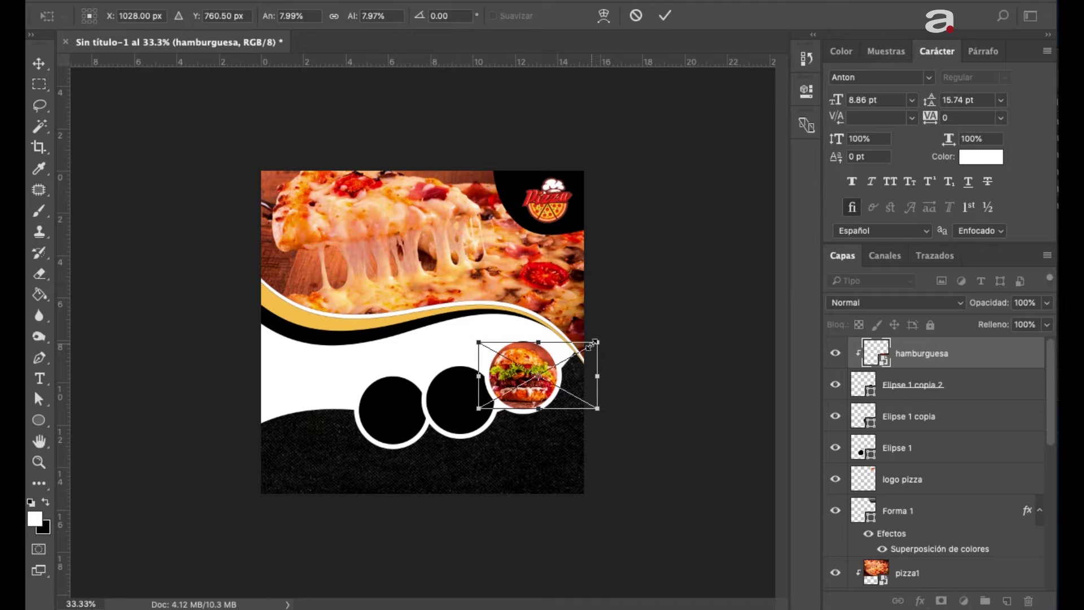
key(Right)
key(Right)
key(Right)
key(Down)
key(Down)
key(Down)
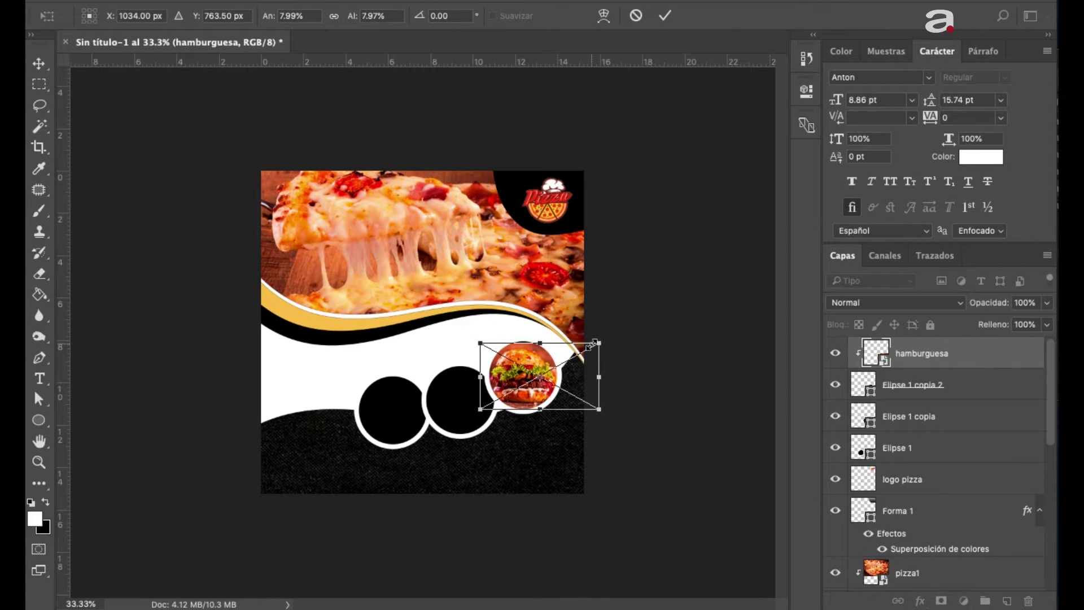
key(Return)
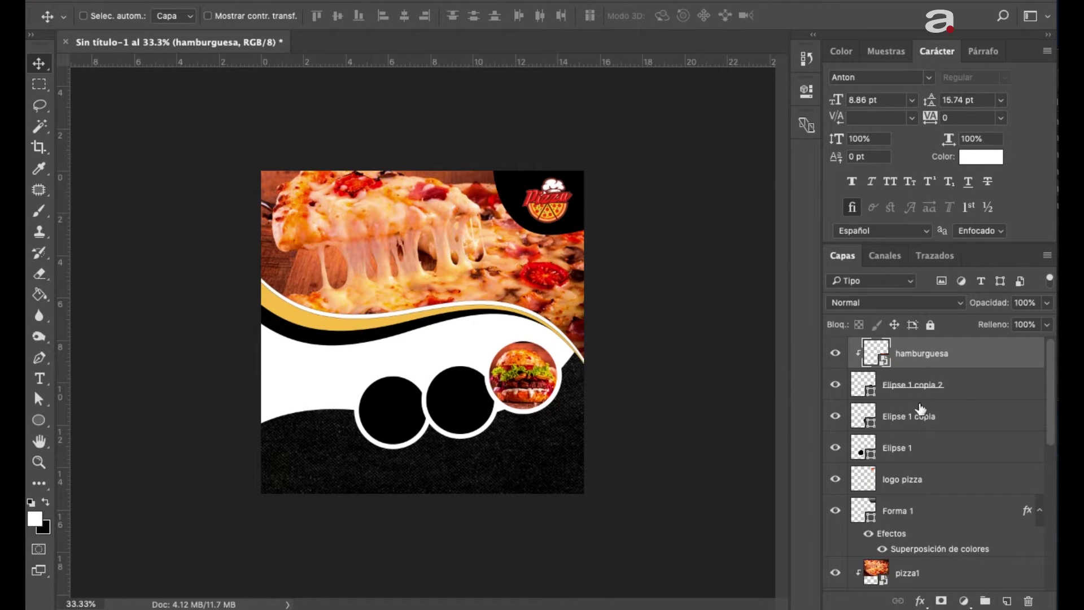
Place alitas.jpg from Finder into the flyer, scaled to about 24%
click(968, 424)
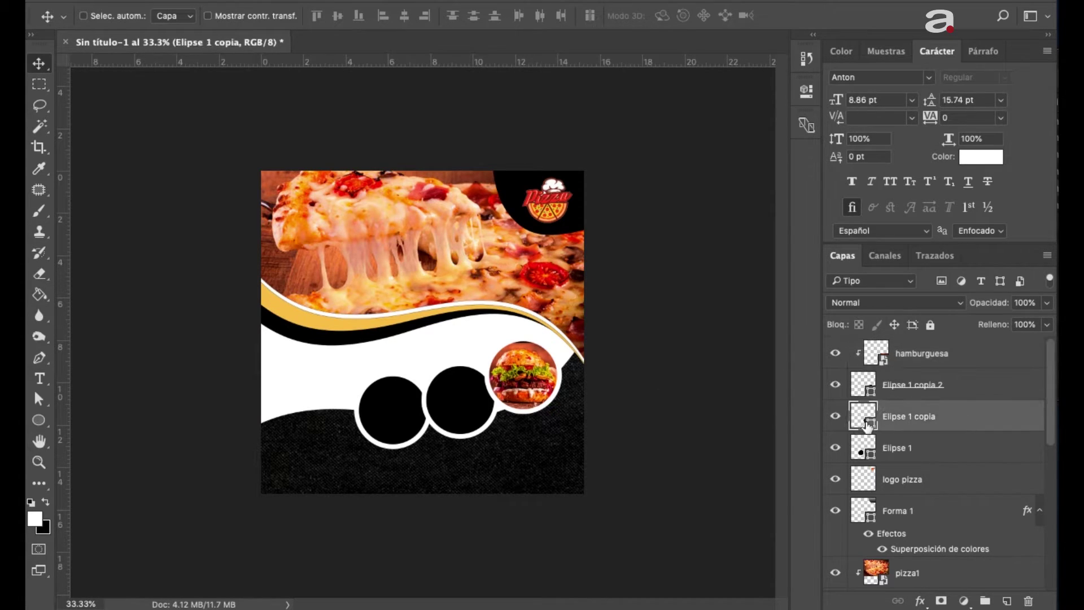
click(835, 417)
mouse_move(63, 603)
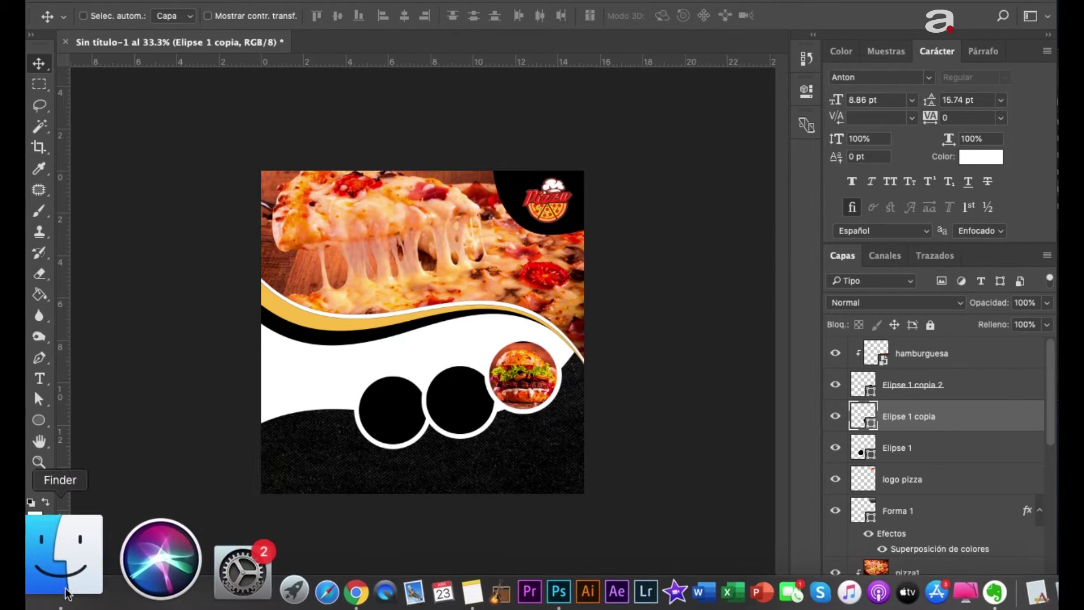
click(65, 556)
click(698, 172)
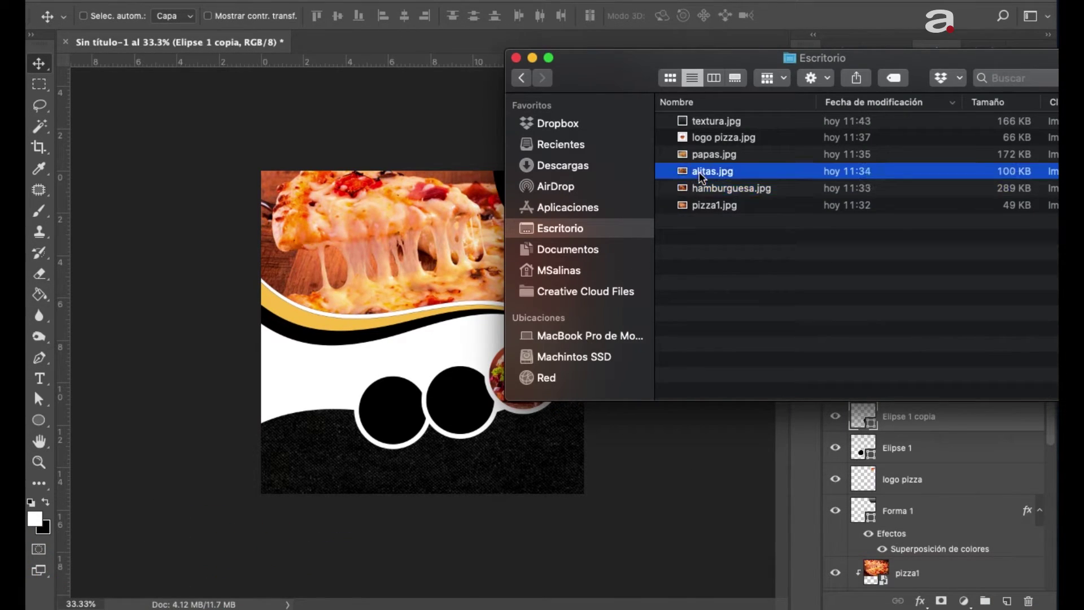
drag(706, 171, 392, 356)
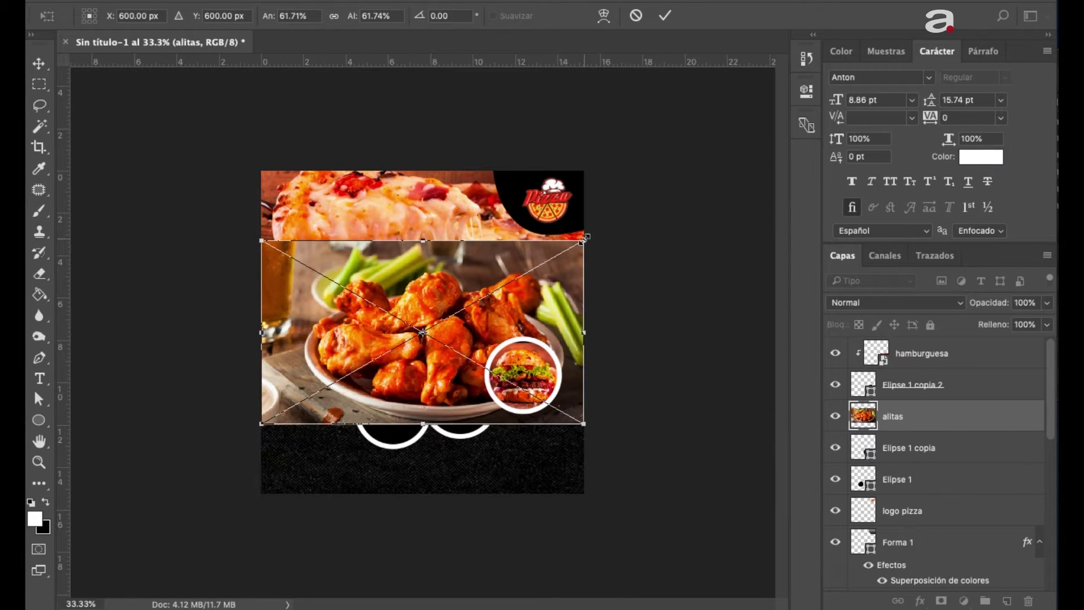
mouse_move(584, 239)
mouse_down()
mouse_move(482, 325)
mouse_move(500, 405)
mouse_up()
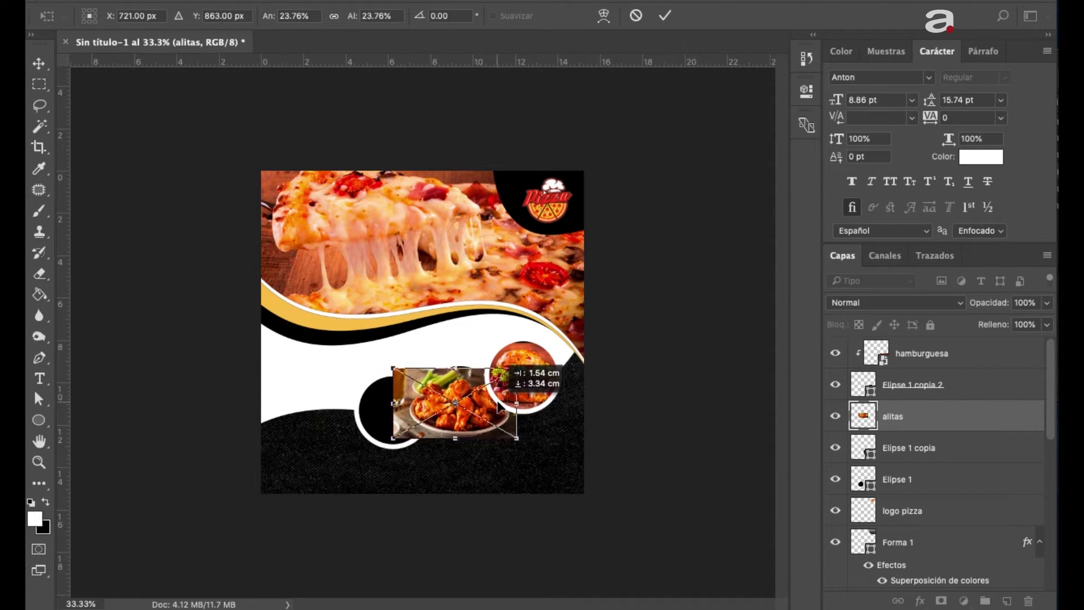
key(Return)
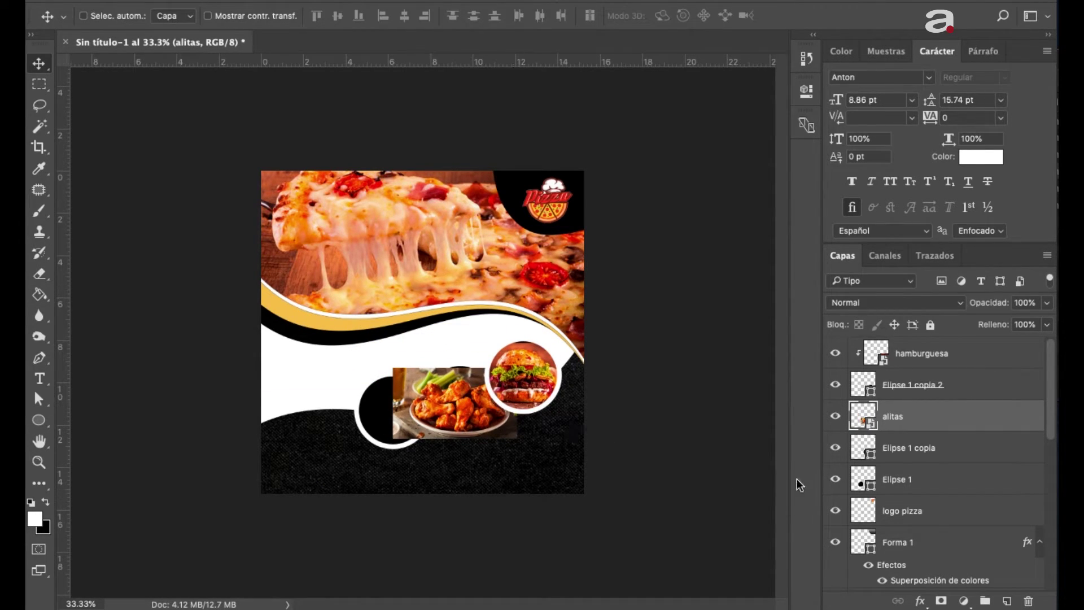
Clip the wings photo inside the middle circle (Elipse 1 copia) and nudge it right and up
alt+click(867, 433)
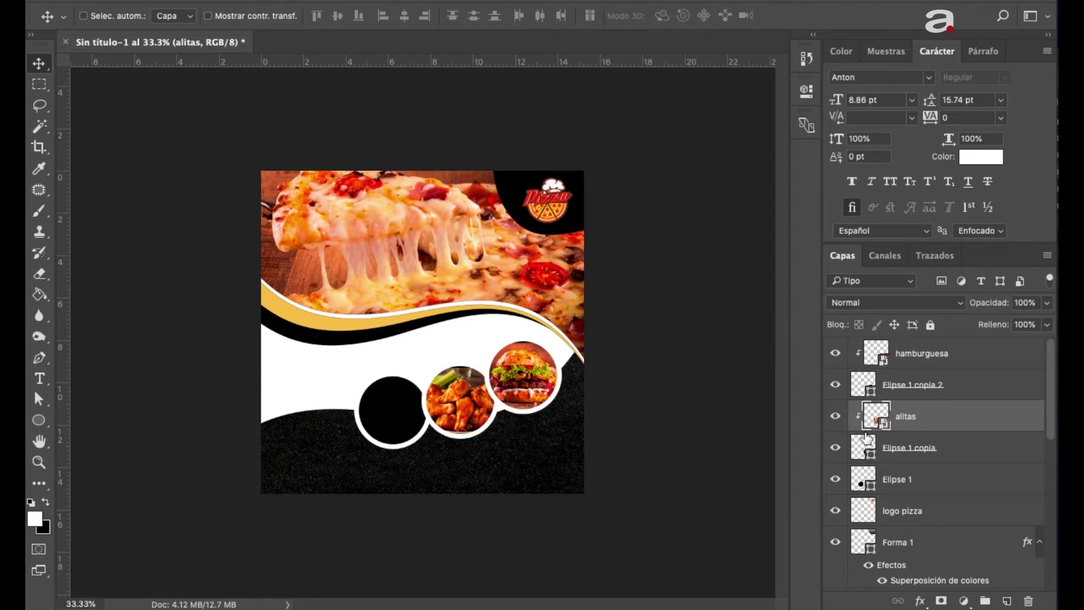
key(ctrl+t)
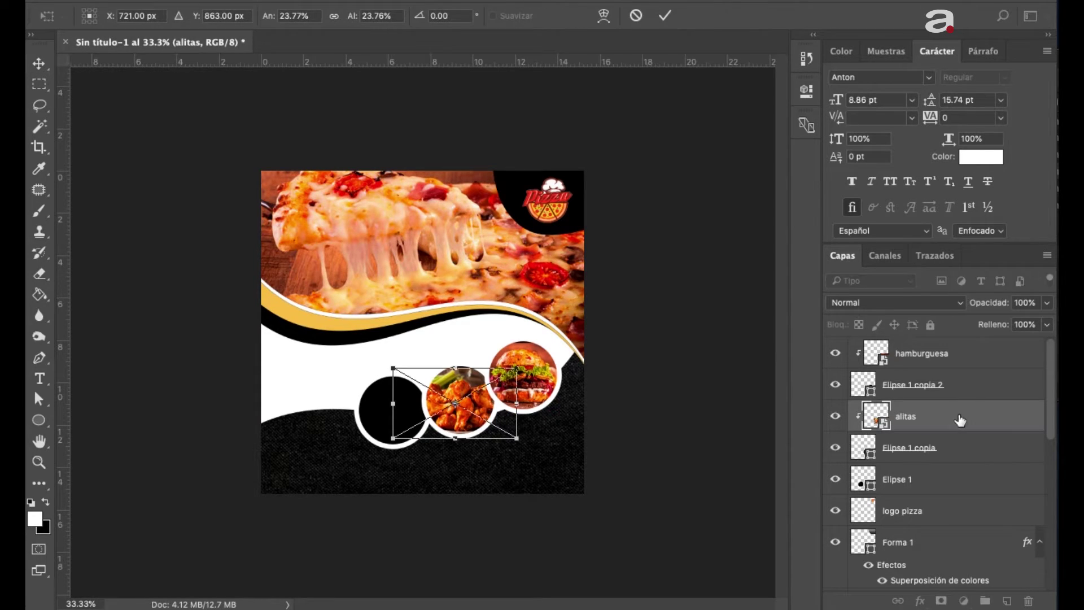
key(Right)
key(Right)
key(Right)
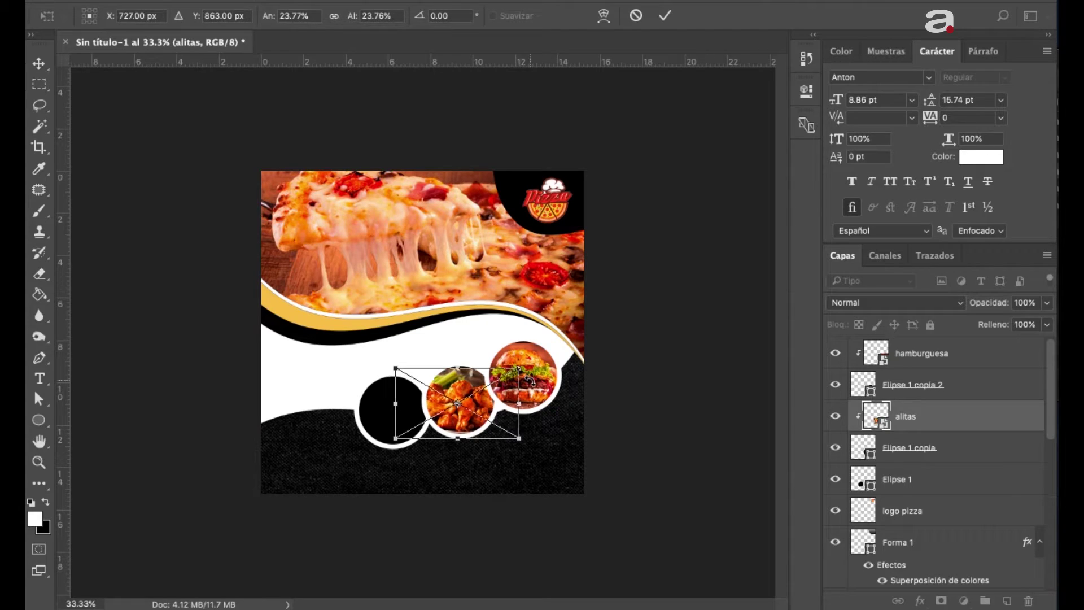
key(Right)
key(Right)
key(Right)
key(Right)
key(Right)
key(Right)
key(Right)
key(Right)
key(Right)
key(Up)
key(Up)
key(Up)
key(Right)
key(Right)
key(Up)
key(Up)
key(Up)
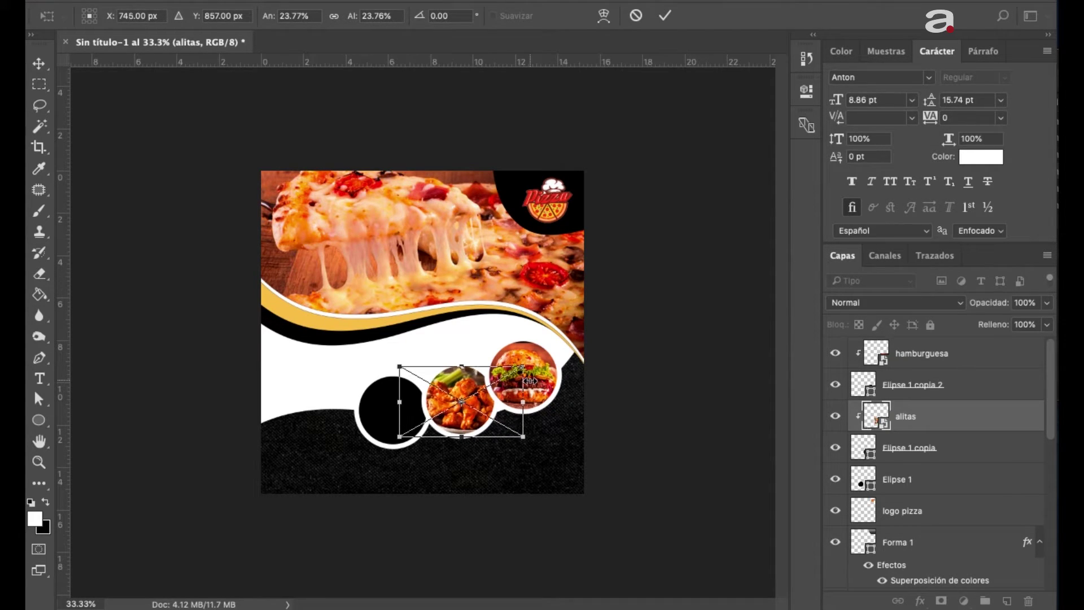
key(Right)
key(Right)
key(Right)
key(Return)
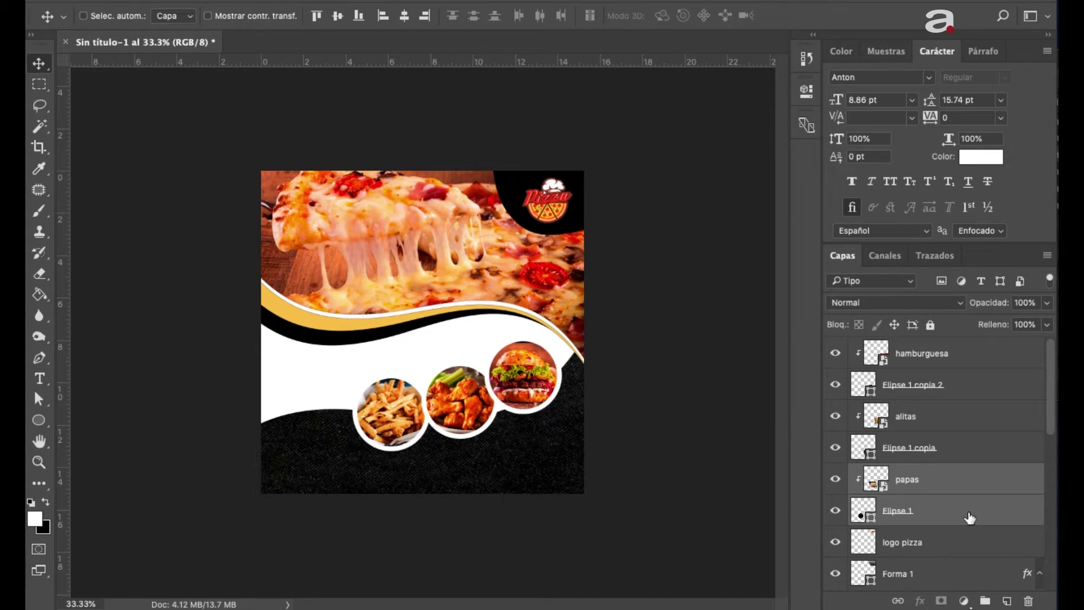
click(970, 518)
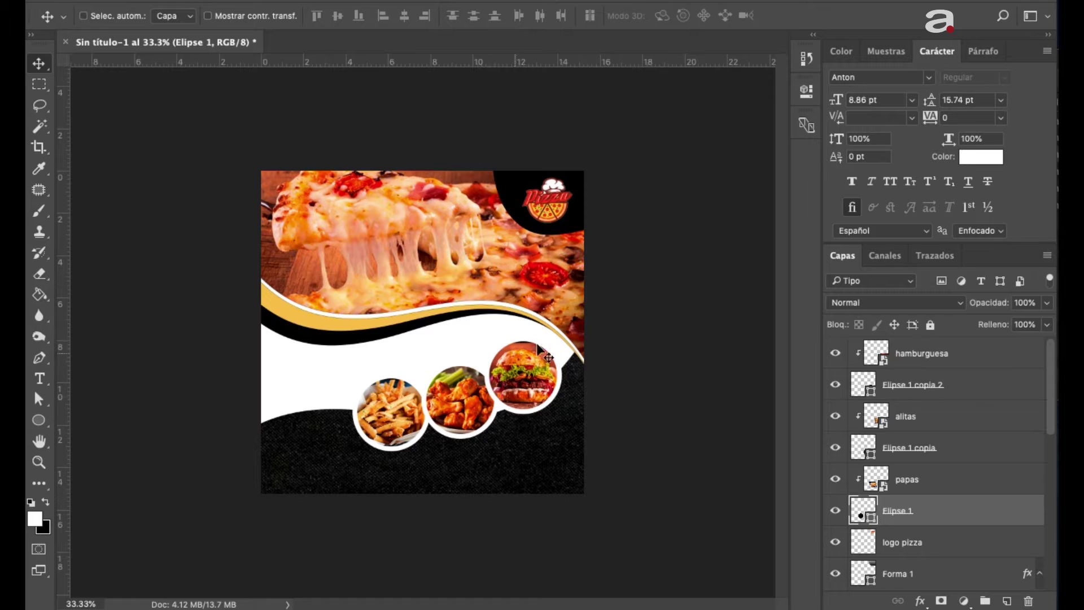
Enable Inner Shadow in the left circle Elipse 1's layer style
double_click(958, 522)
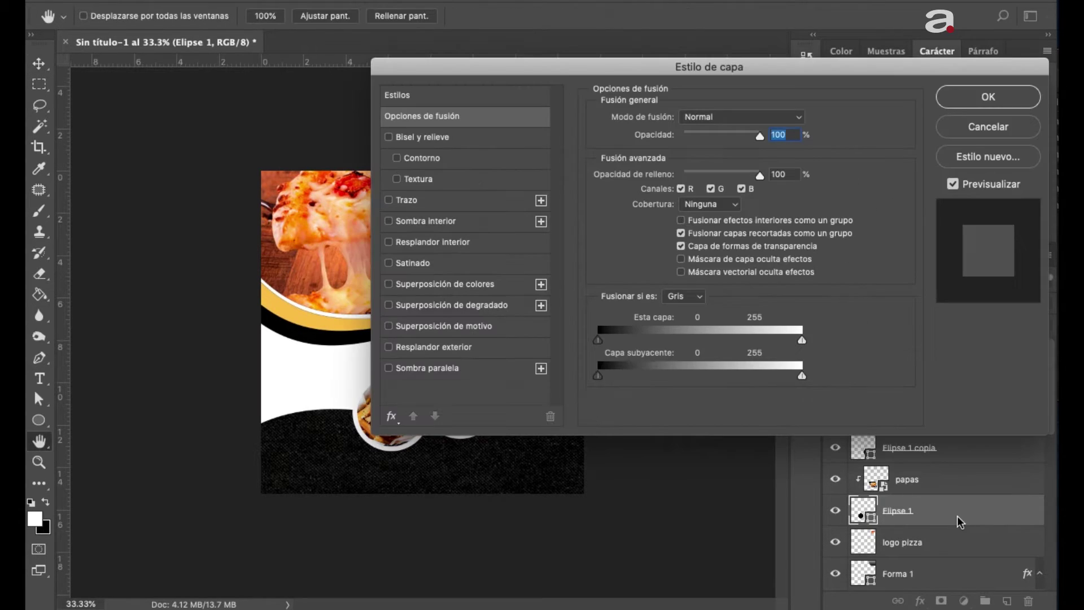
click(387, 221)
drag(455, 69, 569, 79)
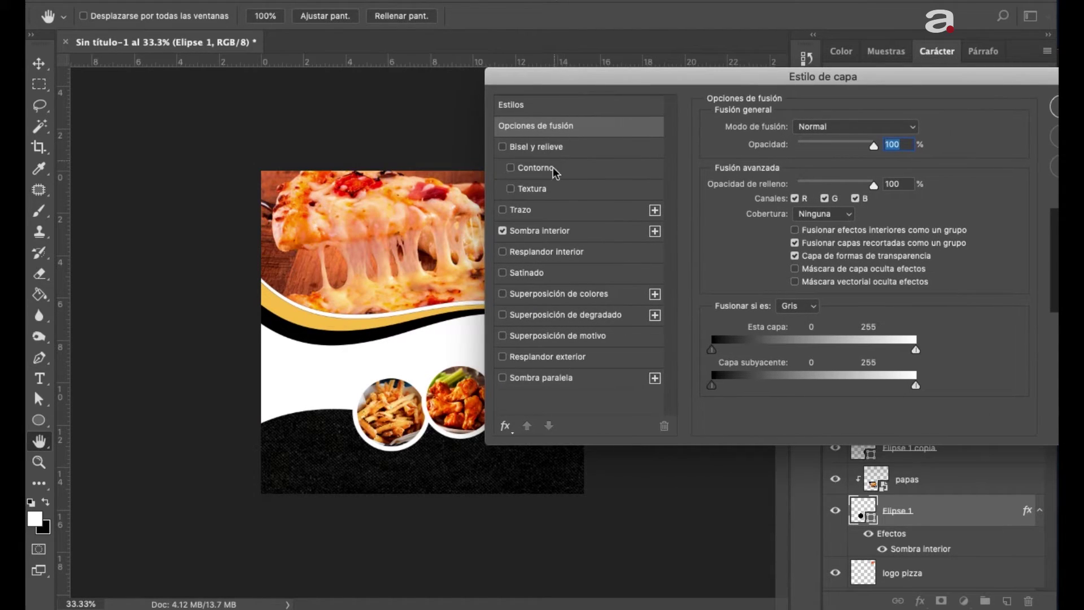
click(543, 229)
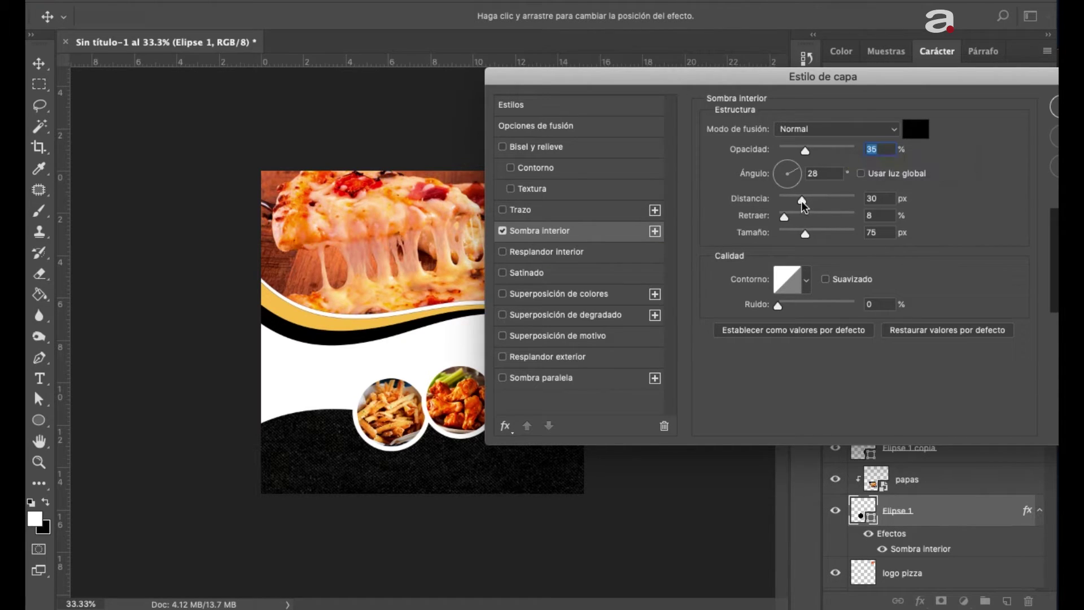
Set the inner shadow to 54% opacity, 42° angle, 28 px distance, 8% choke, 51 px size
drag(801, 200, 798, 200)
drag(806, 151, 832, 149)
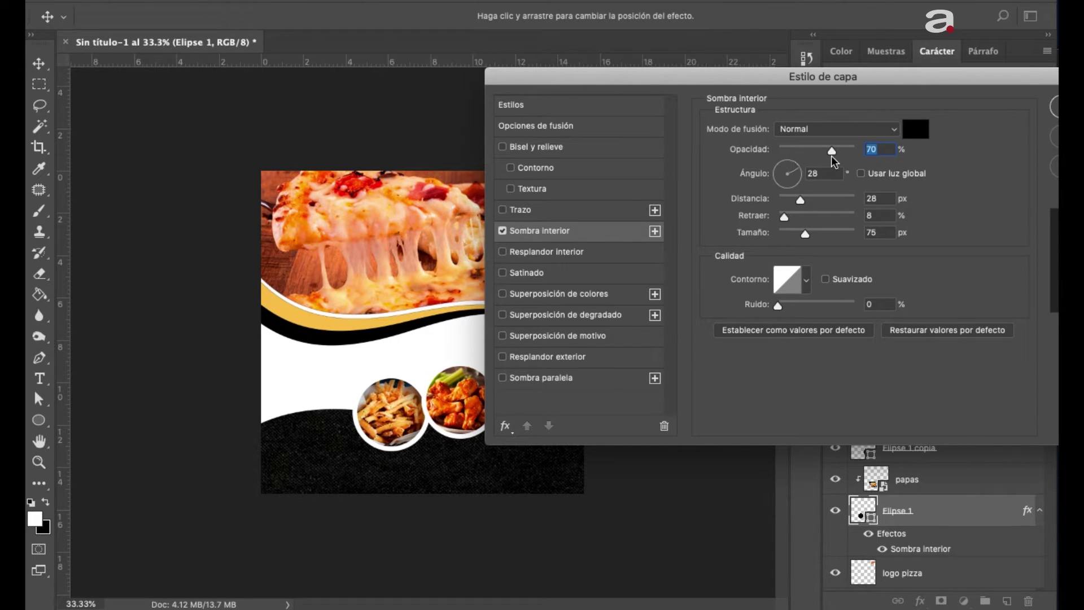
drag(832, 156, 819, 152)
click(796, 166)
drag(820, 152, 819, 150)
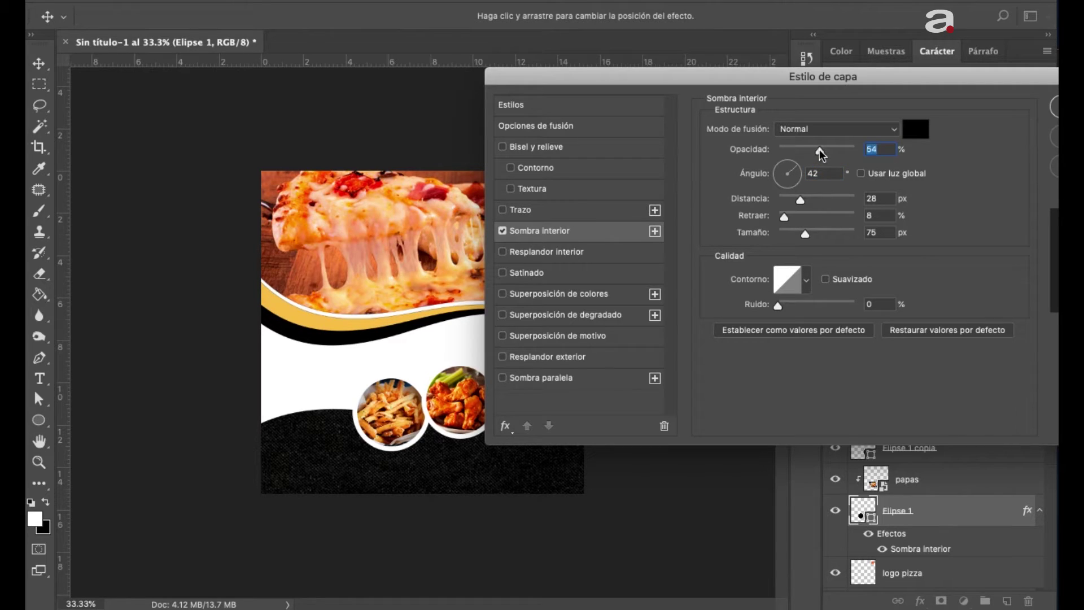
click(800, 199)
drag(805, 236, 799, 238)
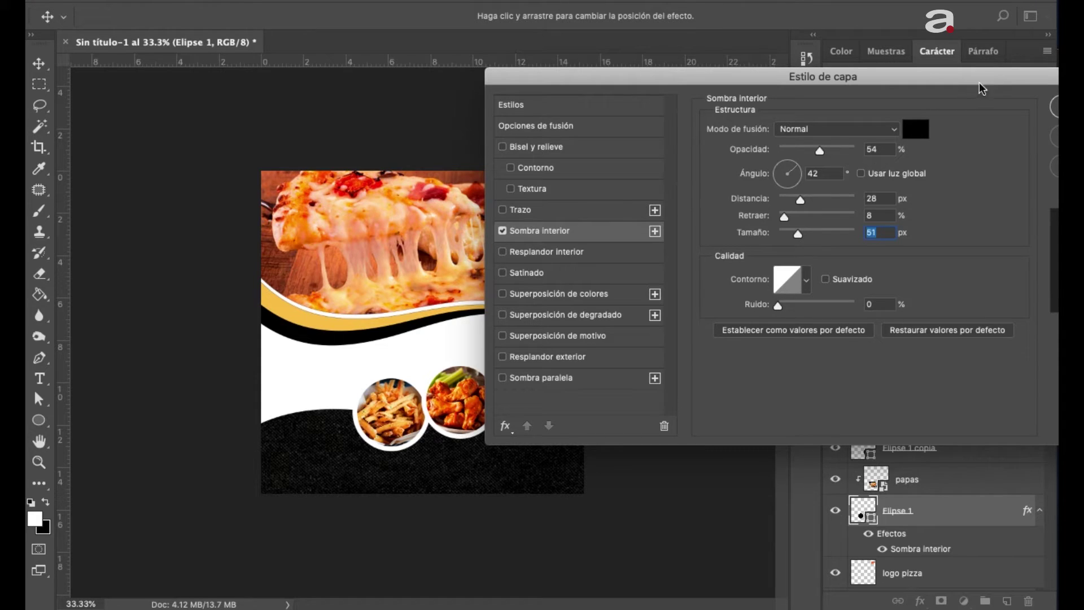
drag(979, 88, 793, 23)
click(919, 104)
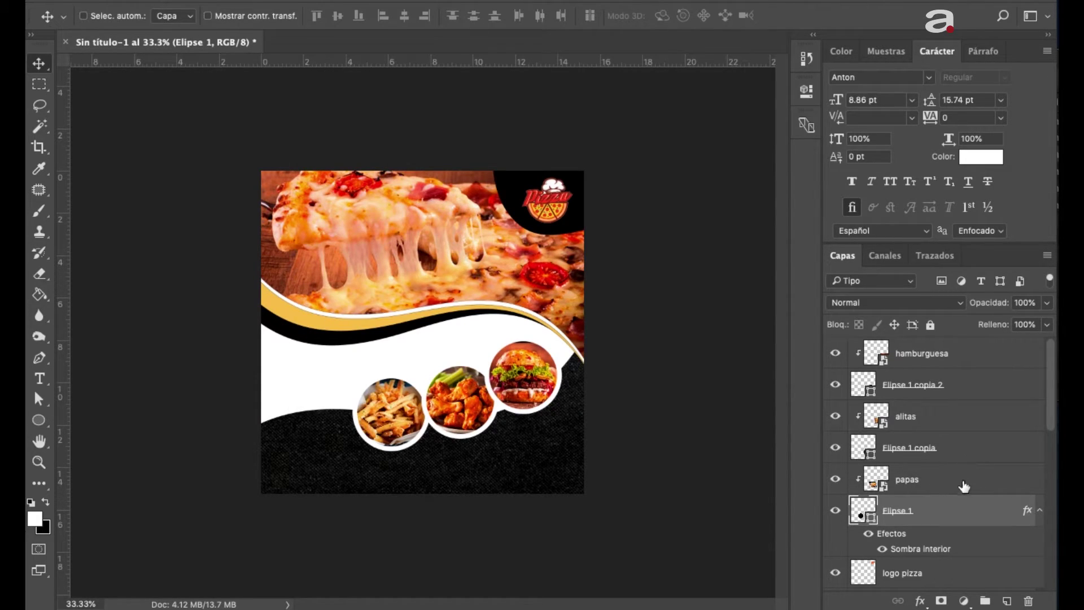
Turn on the same Inner Shadow style for Elipse 1 copia and Elipse 1 copia 2
double_click(967, 447)
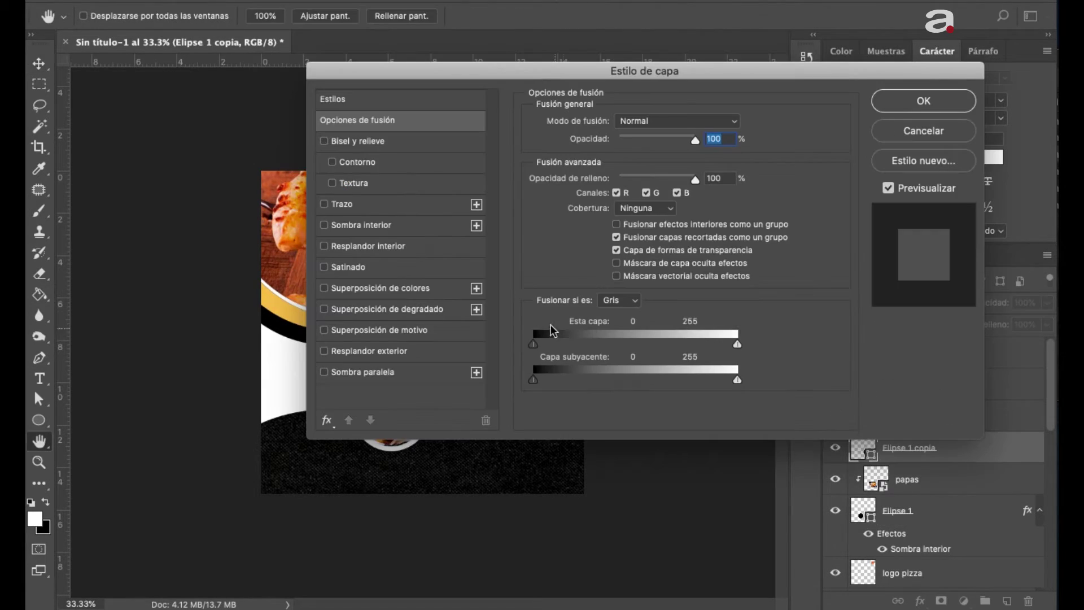
click(374, 226)
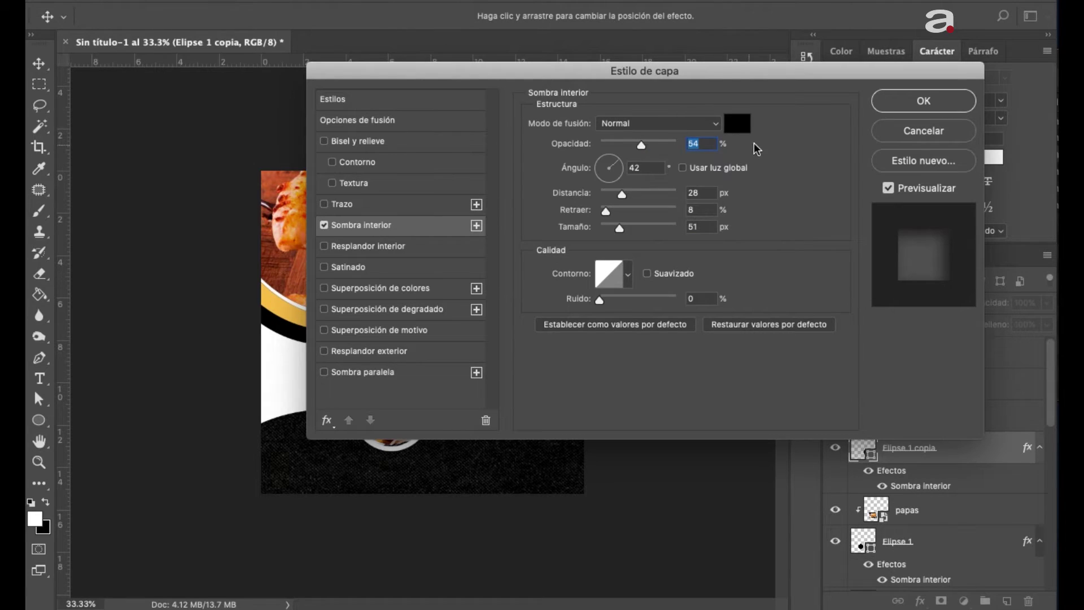
click(908, 103)
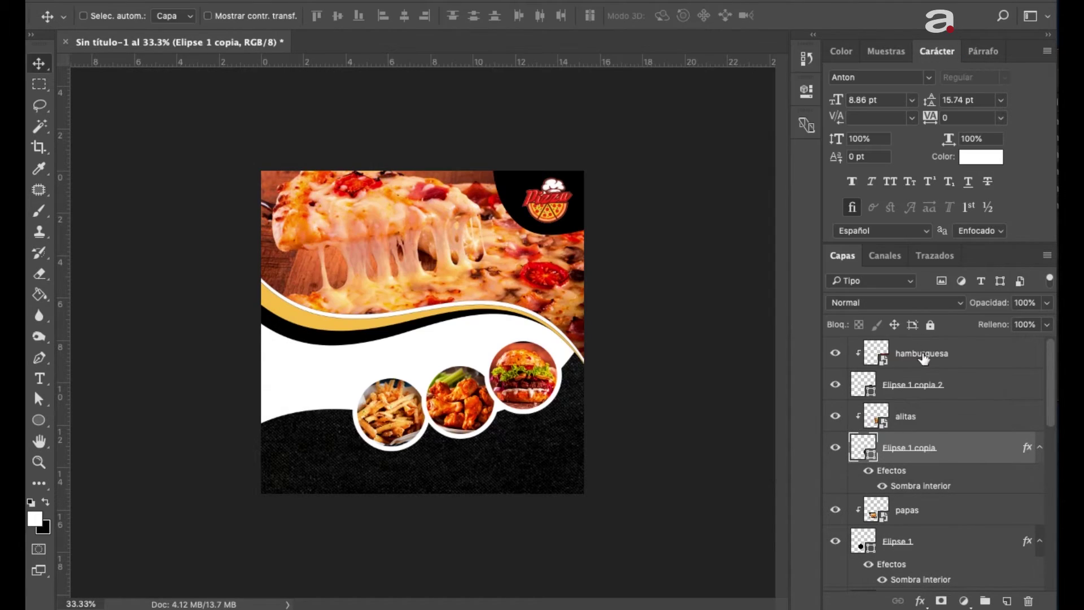
double_click(976, 394)
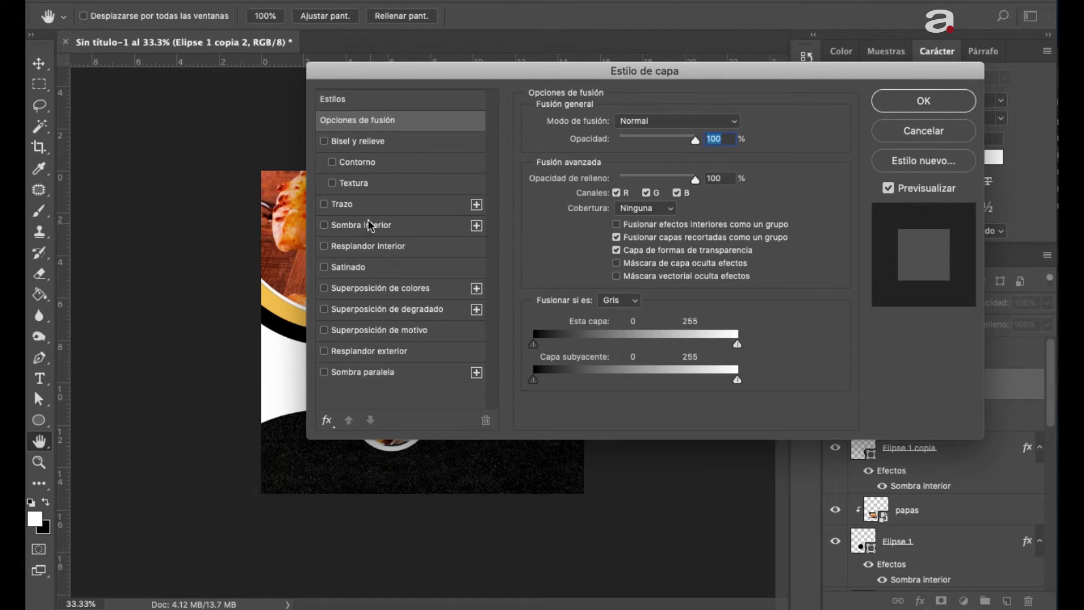
click(362, 226)
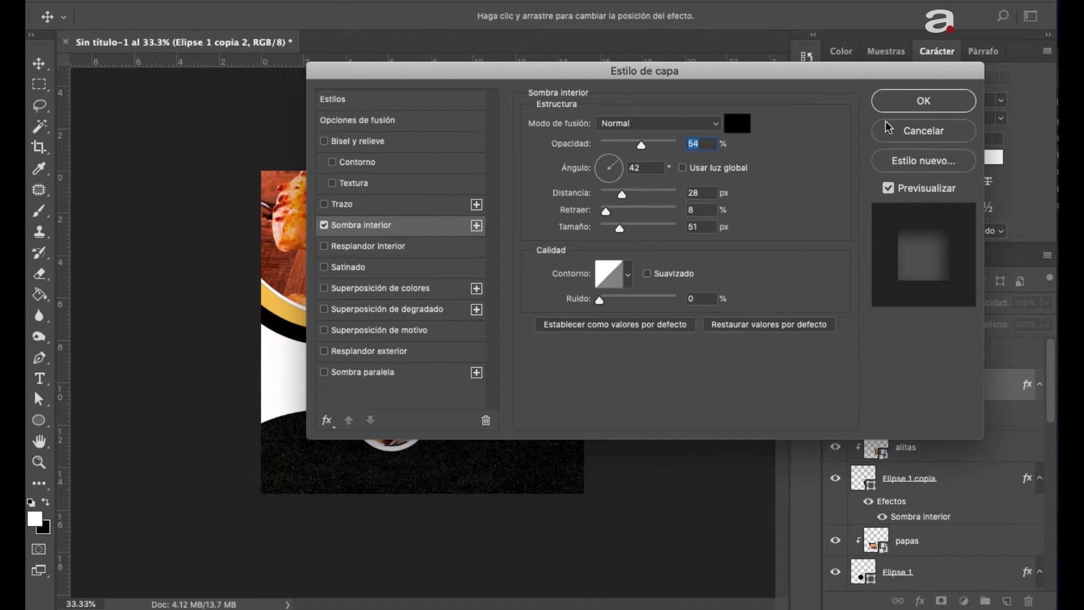
click(910, 108)
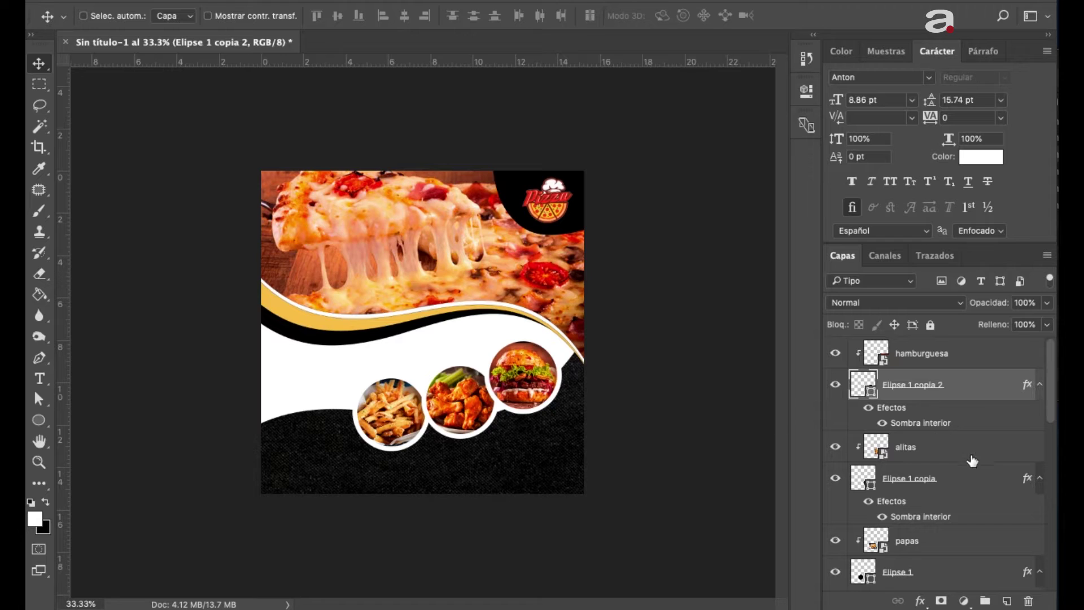
Locate the pizza1 and wave band layers, briefly hiding the black wave band
scroll(973, 536, down, 2)
scroll(973, 536, down, 5)
scroll(974, 537, down, 1)
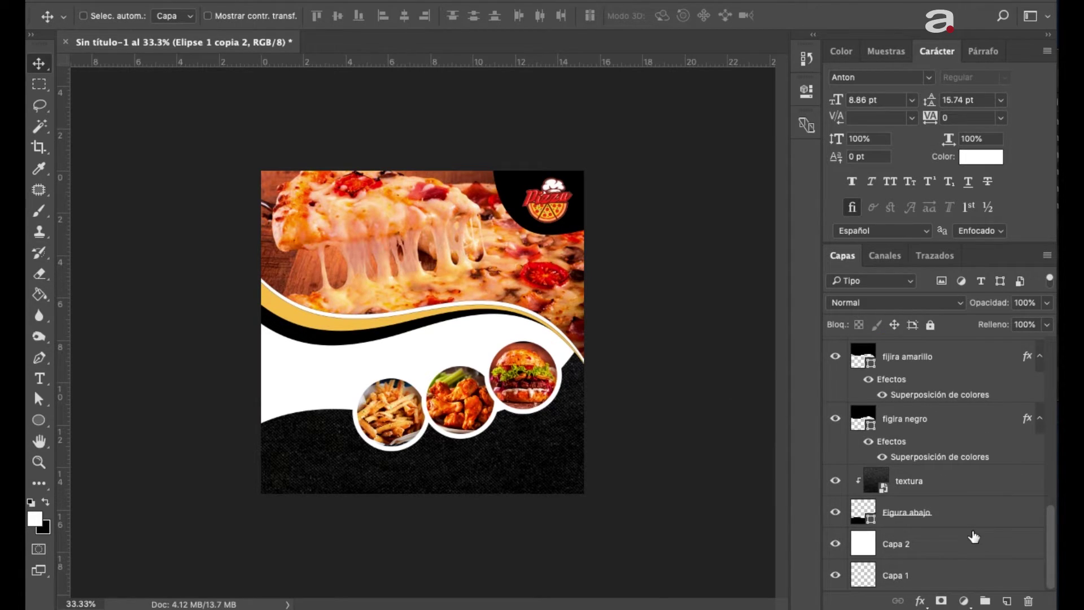
scroll(974, 536, up, 4)
scroll(971, 534, down, 1)
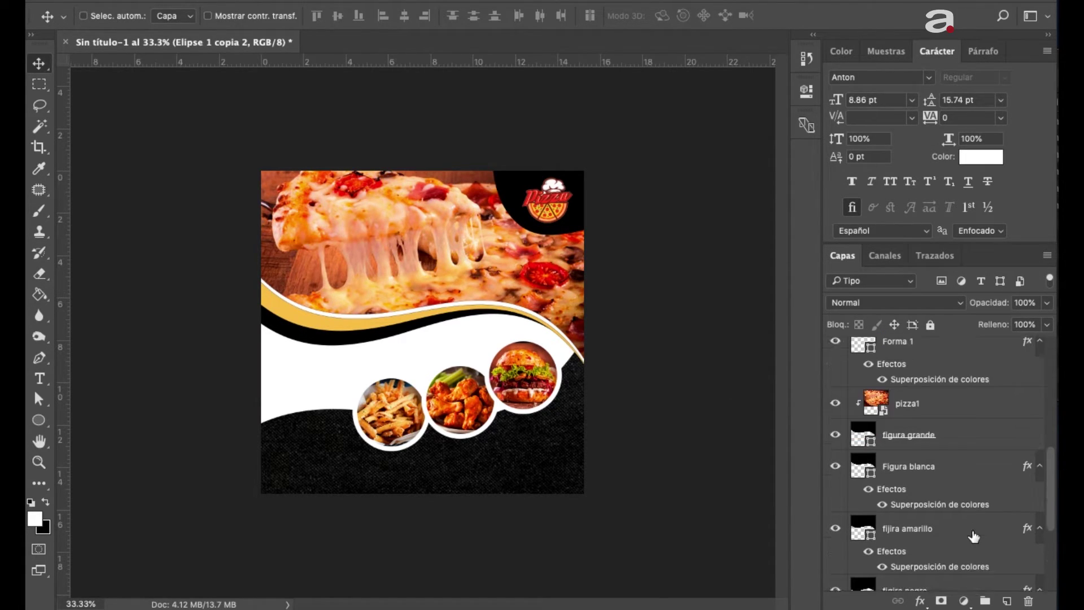
click(958, 417)
scroll(962, 458, down, 1)
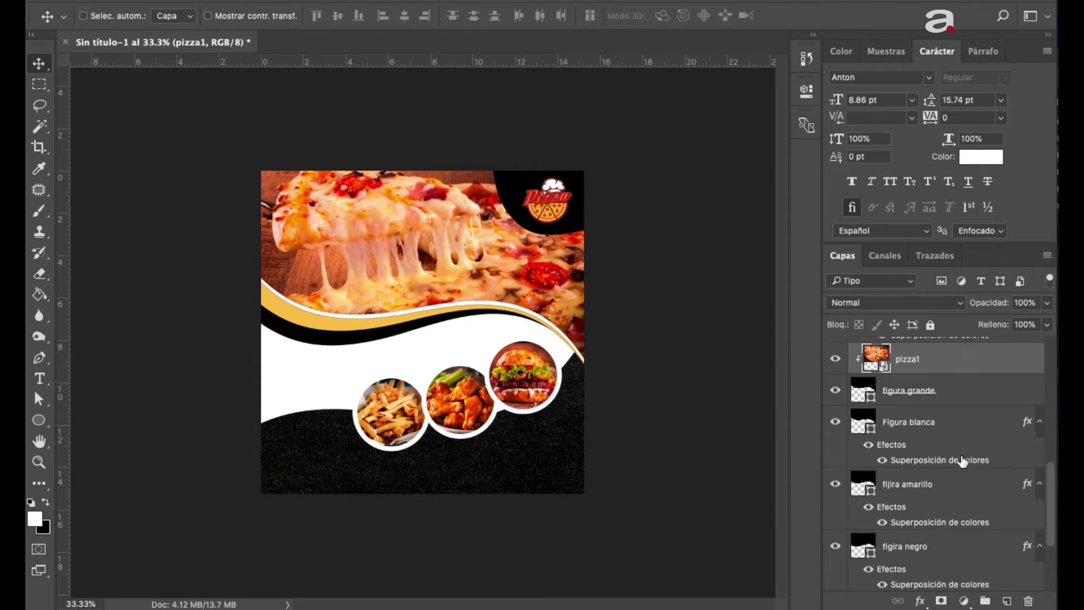
scroll(962, 460, down, 2)
scroll(963, 460, down, 1)
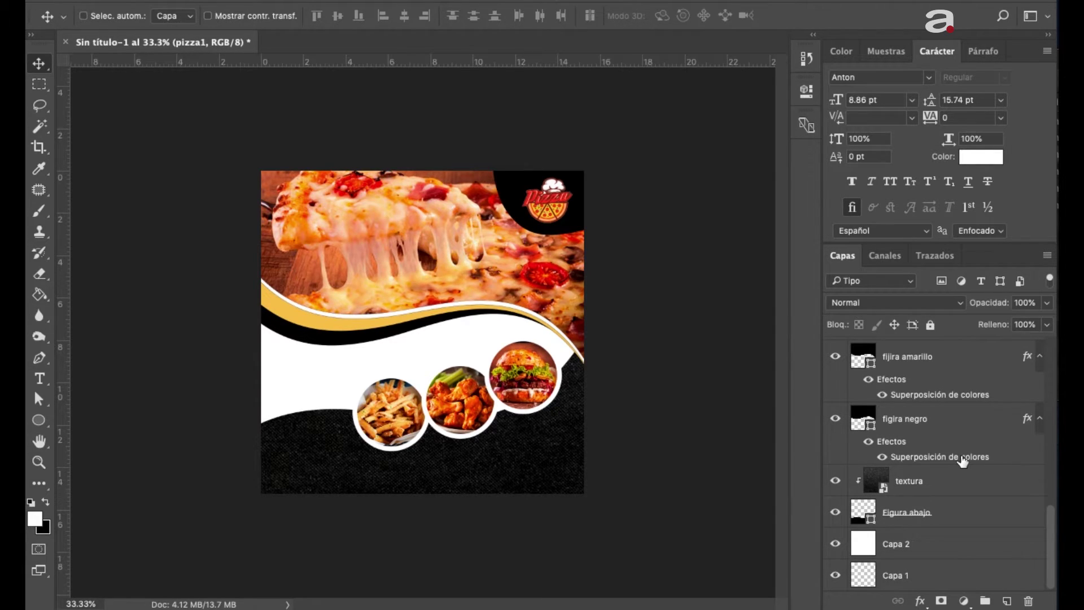
click(836, 419)
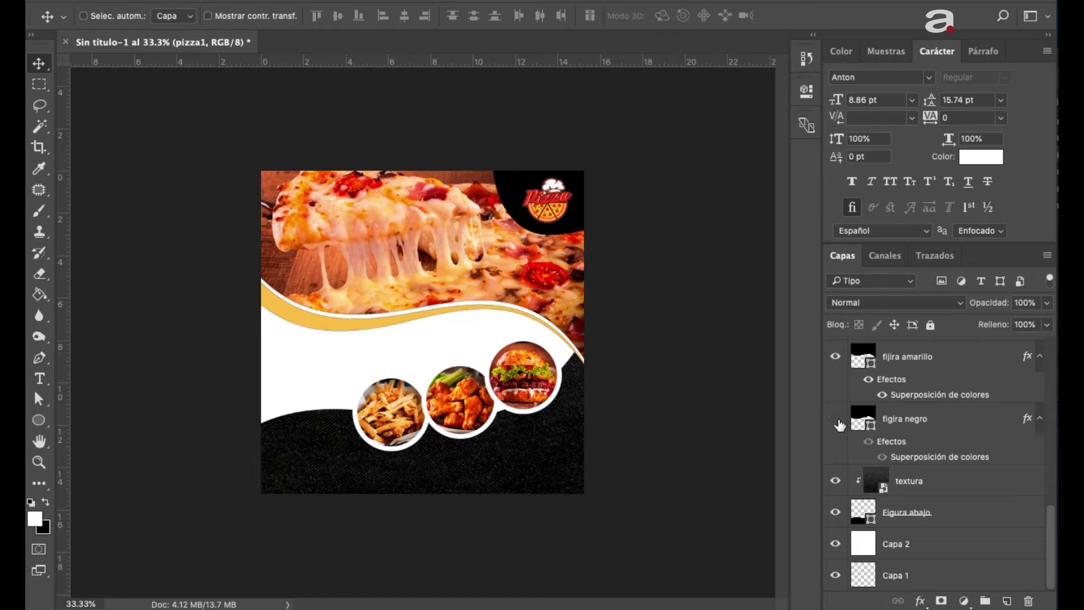
Select the yellow and black wave bands and nudge them up three net Shift-steps
shift+click(959, 425)
scroll(958, 425, up, 2)
scroll(958, 425, up, 2)
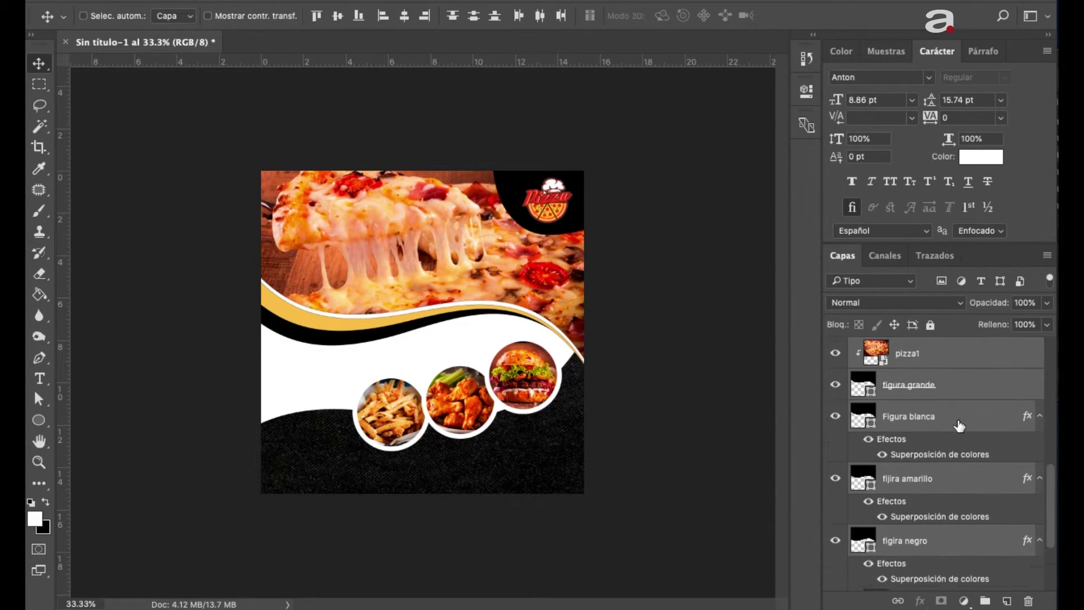
scroll(959, 425, up, 1)
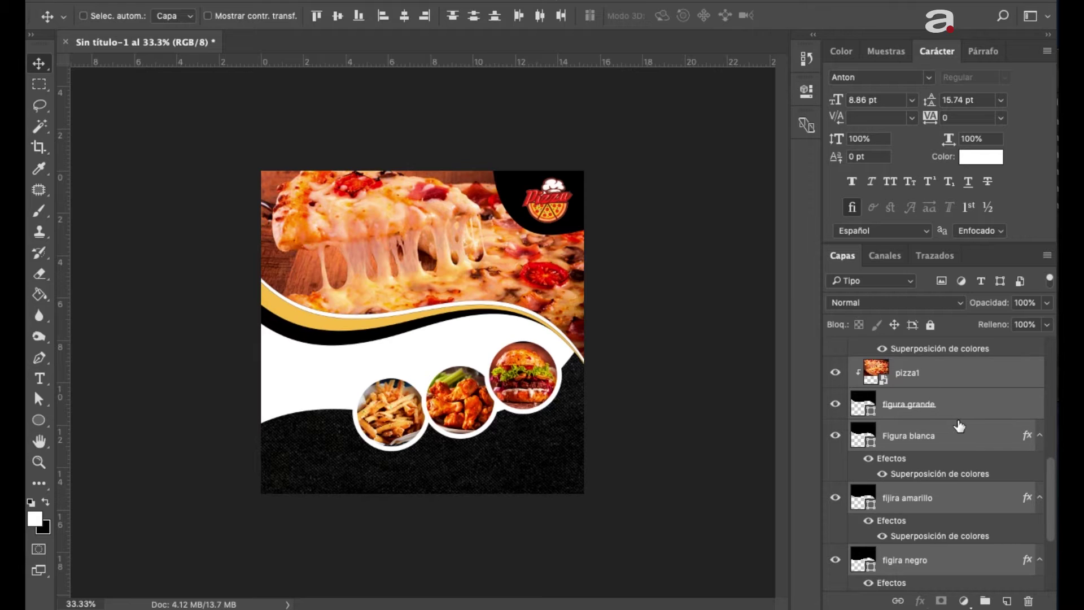
key(shift+Up)
key(shift+Up)
key(shift+Up)
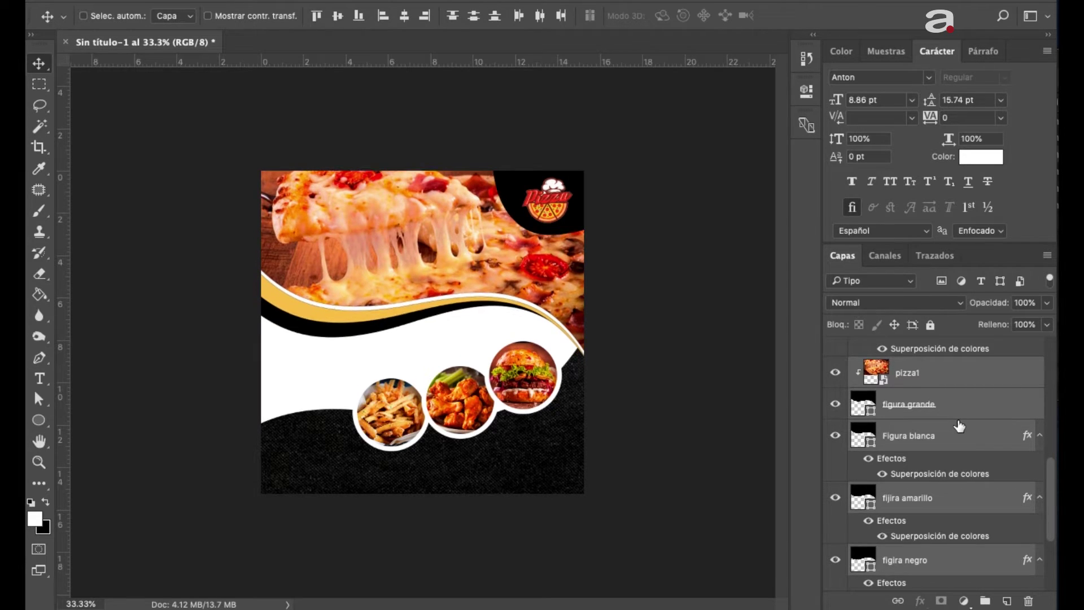
key(shift+Up)
key(shift+Up)
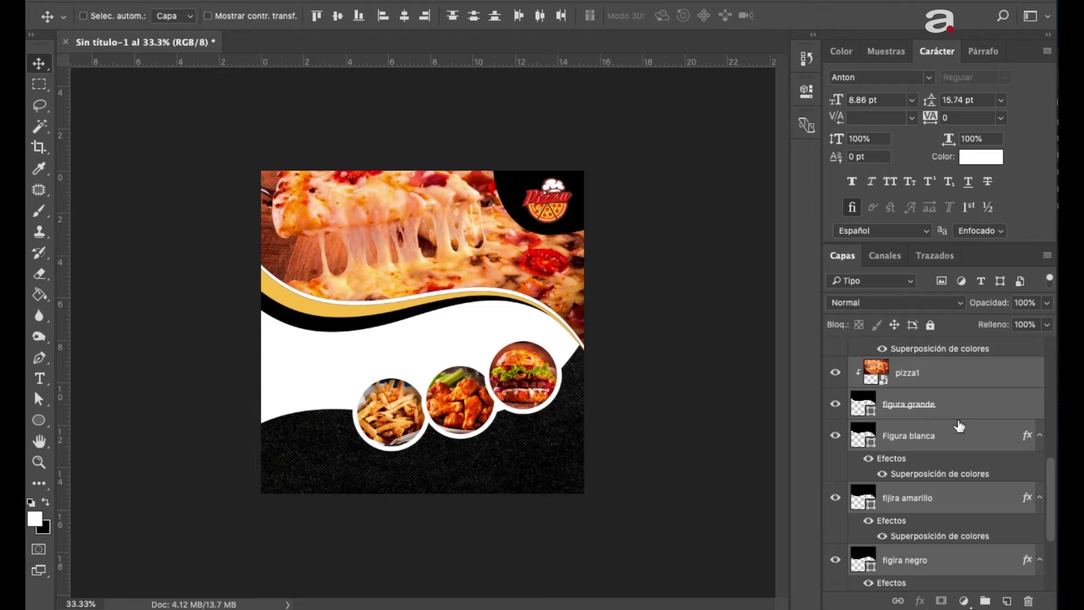
key(shift+Up)
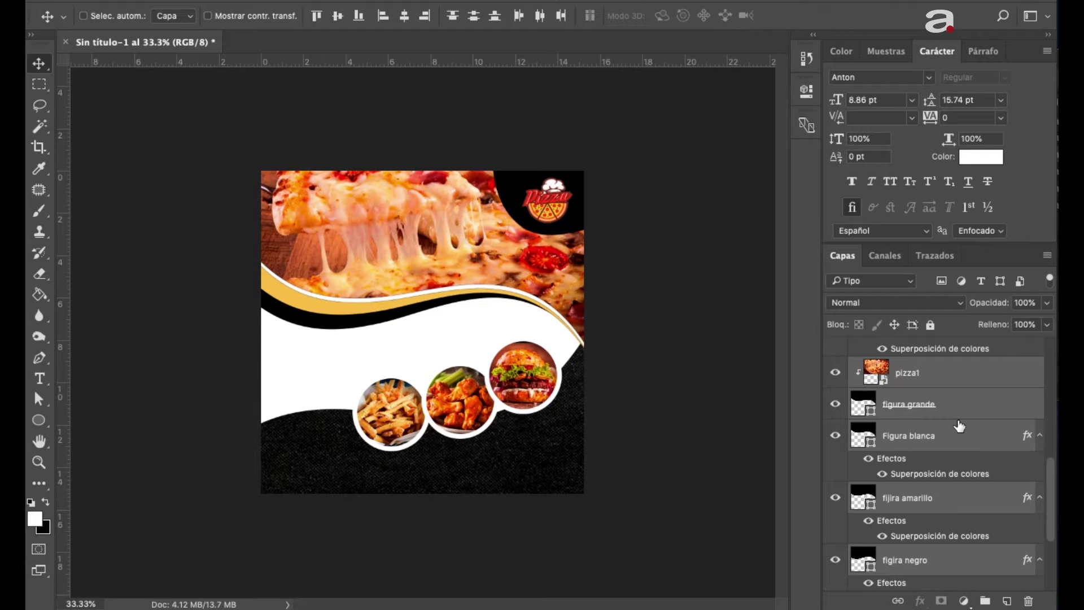
key(shift+Up)
key(shift+Up)
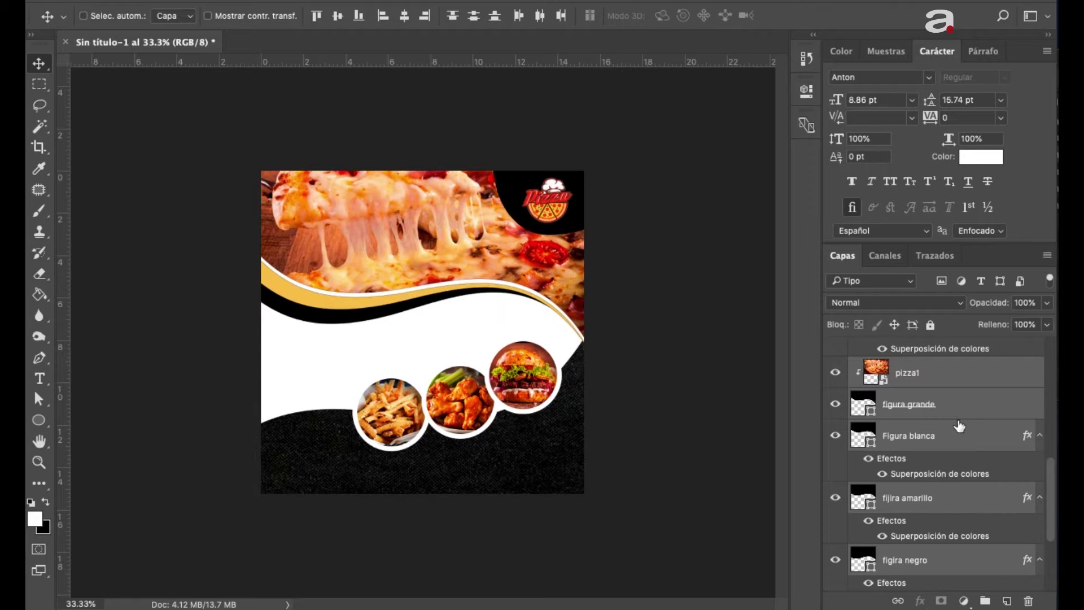
key(shift+Down)
key(shift+Down)
key(shift+Down)
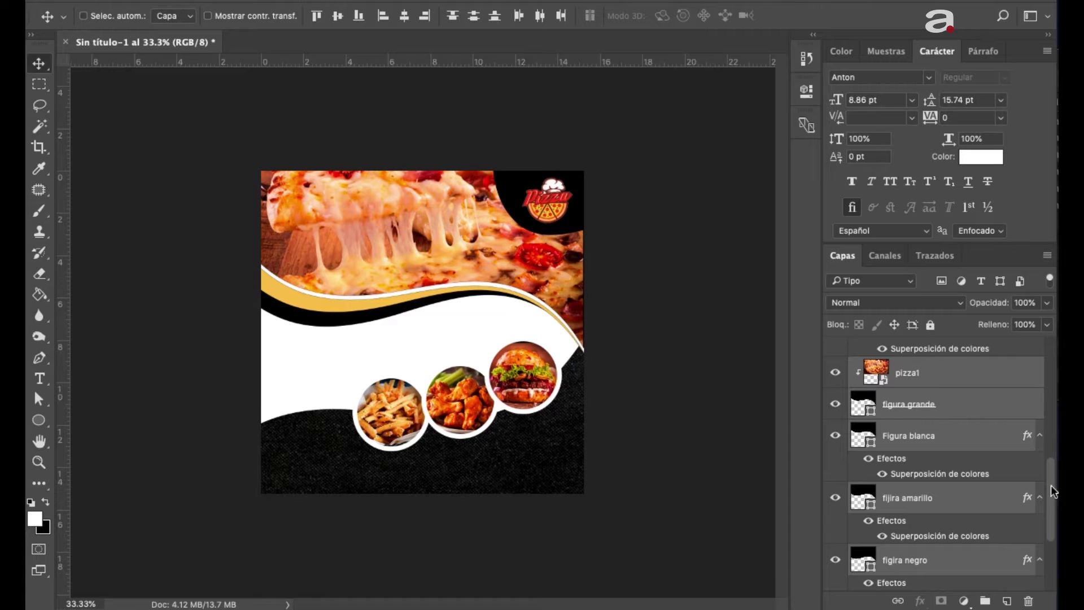
click(962, 369)
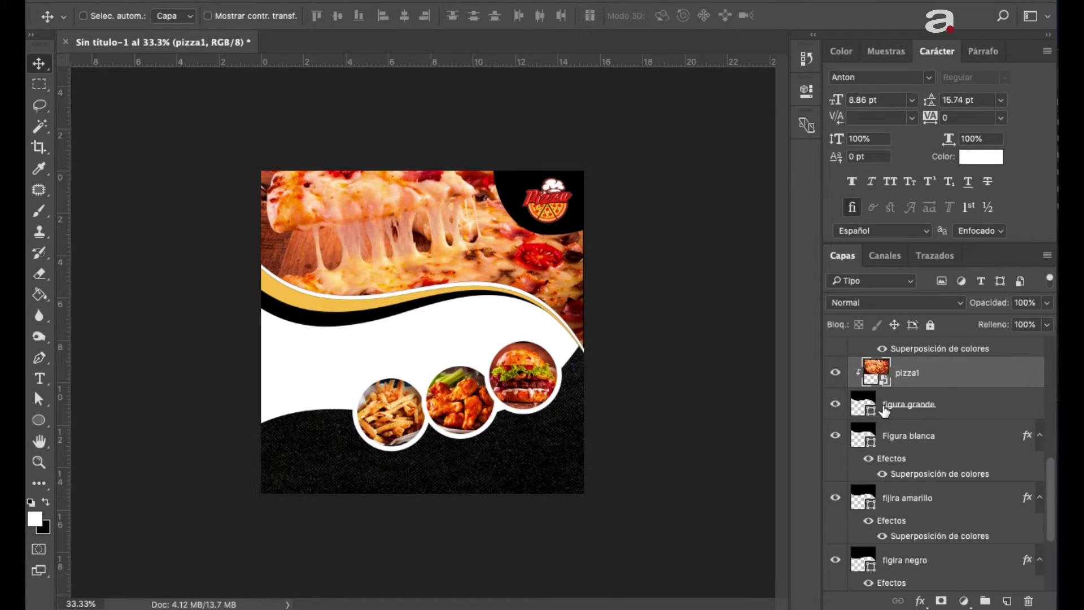
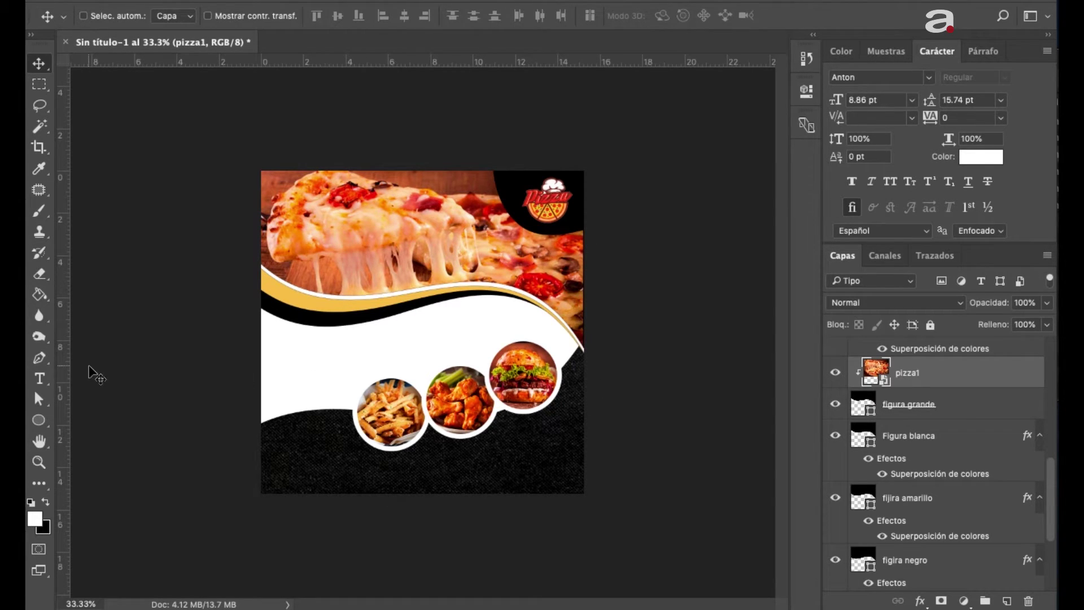
Add a white 'PIZZA GRANDE 499' text layer above the hamburguesa layer, in the white band
click(40, 382)
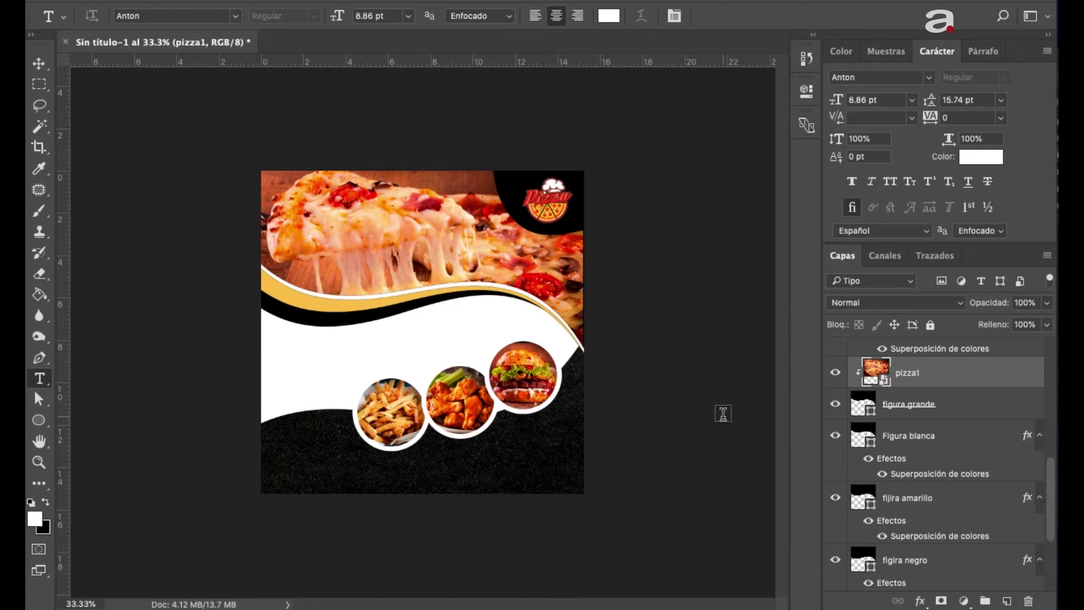
scroll(956, 484, up, 5)
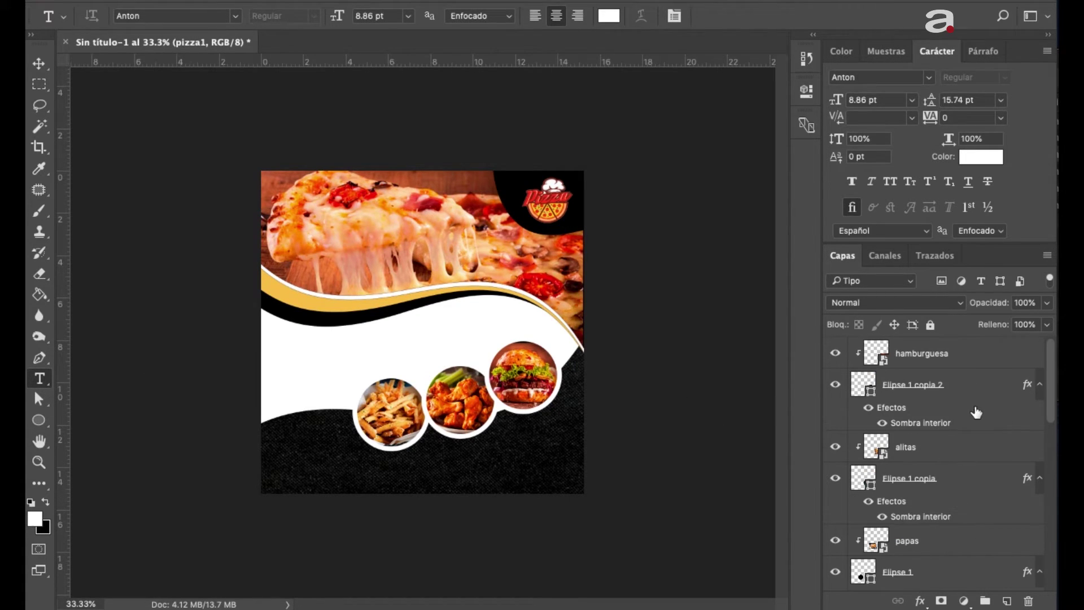
click(995, 361)
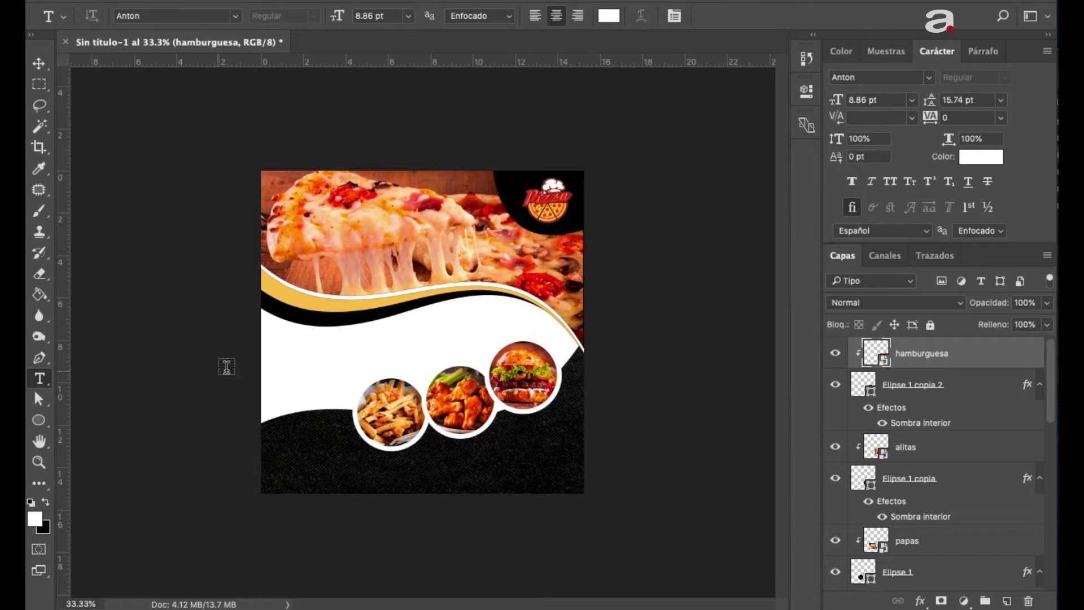
click(297, 371)
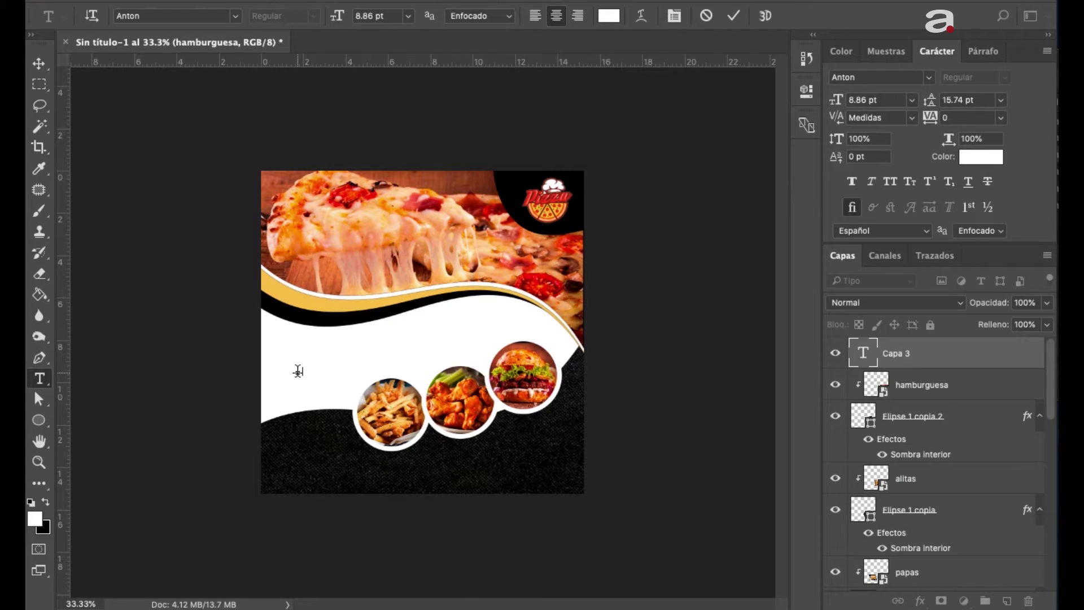
key(ctrl+a)
key(ctrl+v)
text(Menu)
text(4)
text(99)
click(952, 357)
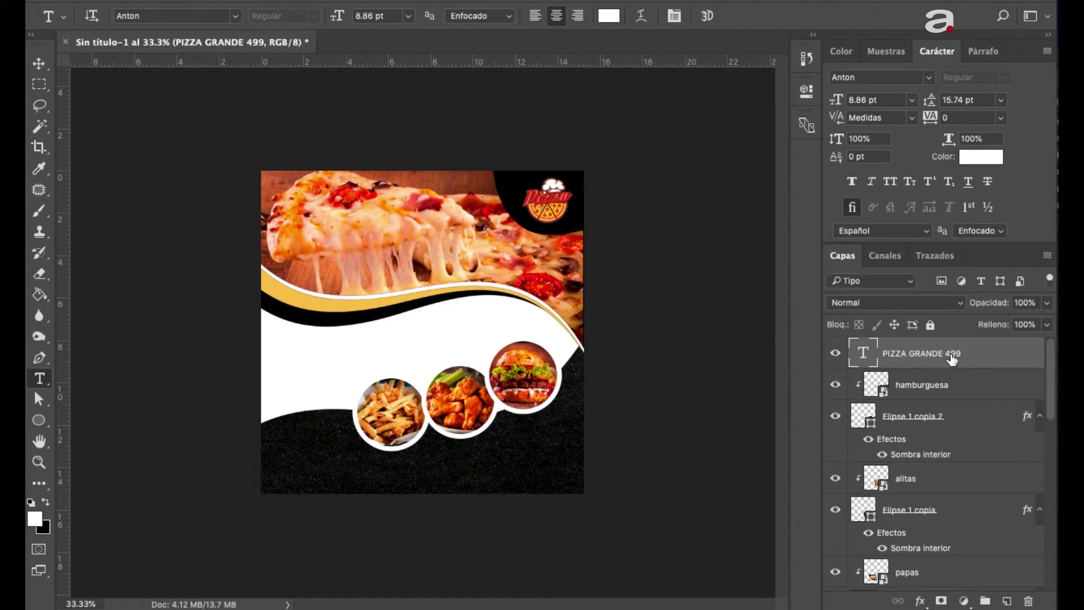
Set the PIZZA GRANDE 499 text colour to black
click(975, 161)
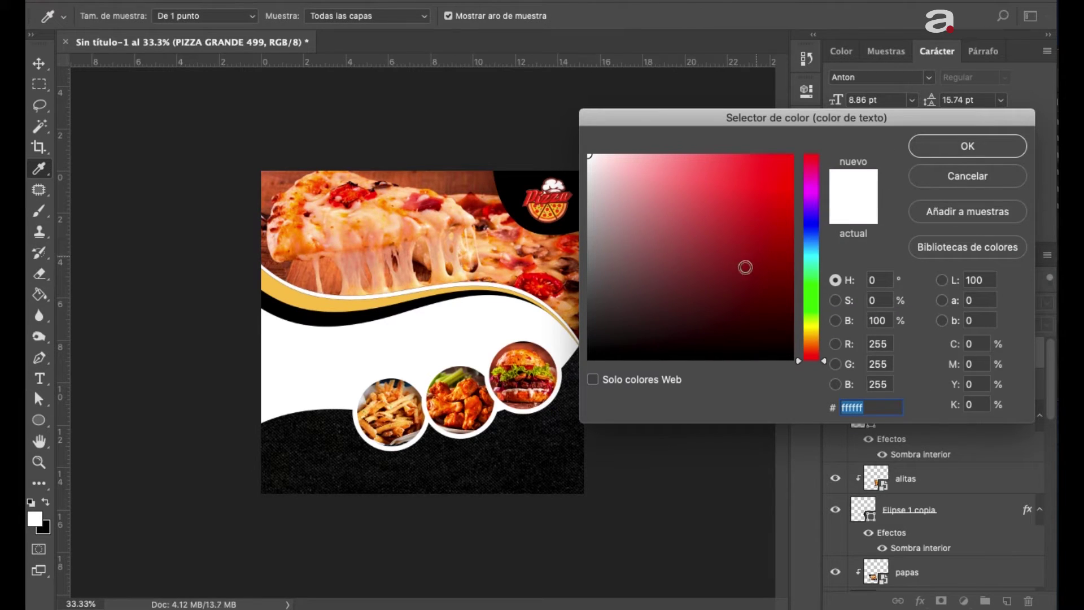
drag(615, 339, 564, 384)
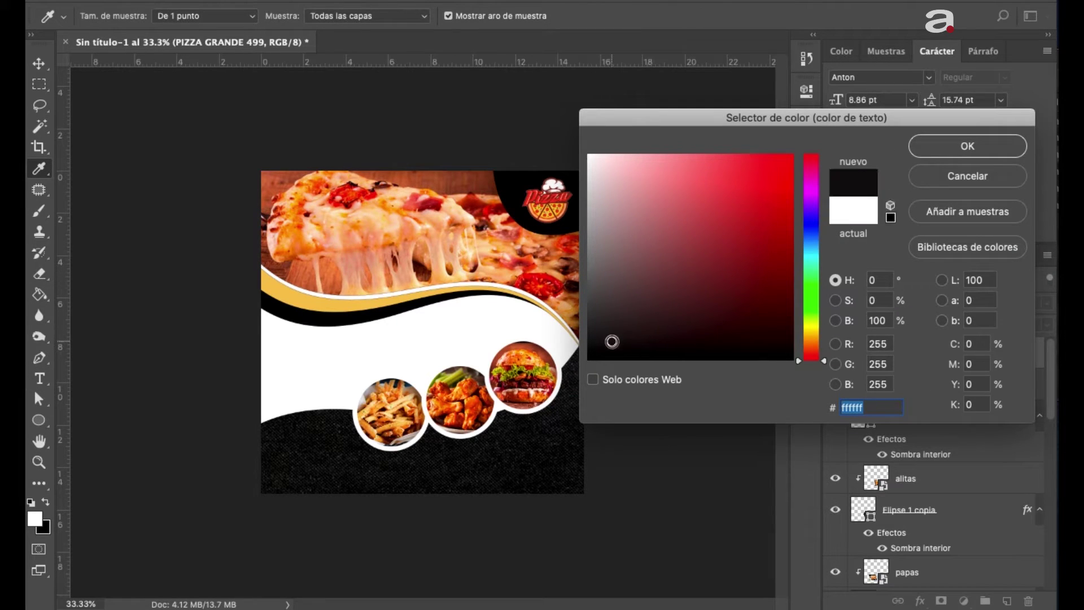
click(957, 149)
Scale the headline up to 23.1 pt in the white band above the food circles
key(ctrl+t)
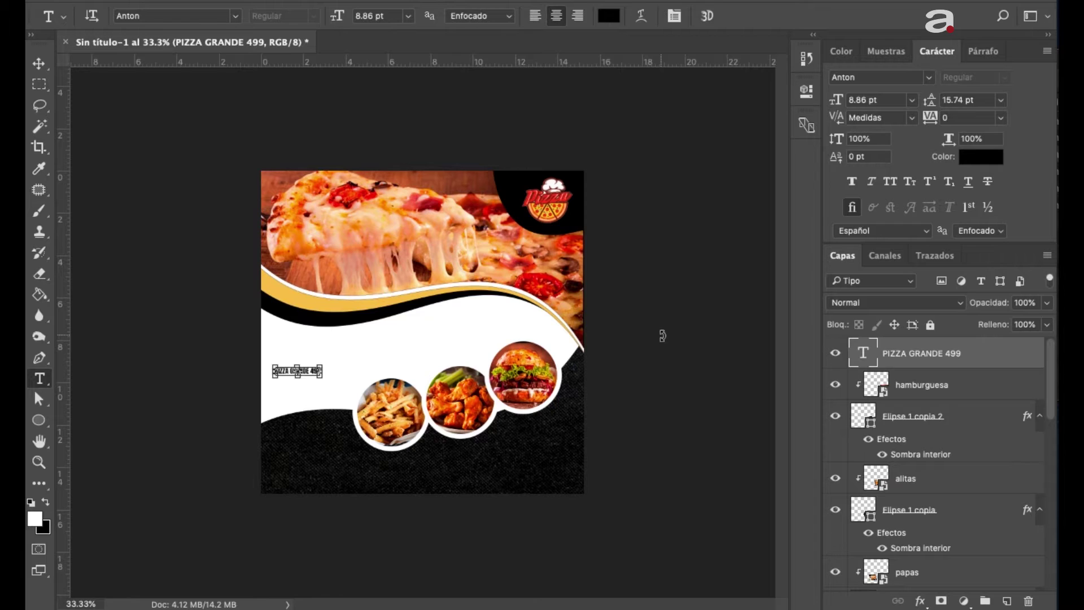
mouse_move(323, 362)
mouse_down()
mouse_move(393, 339)
mouse_move(508, 327)
mouse_up()
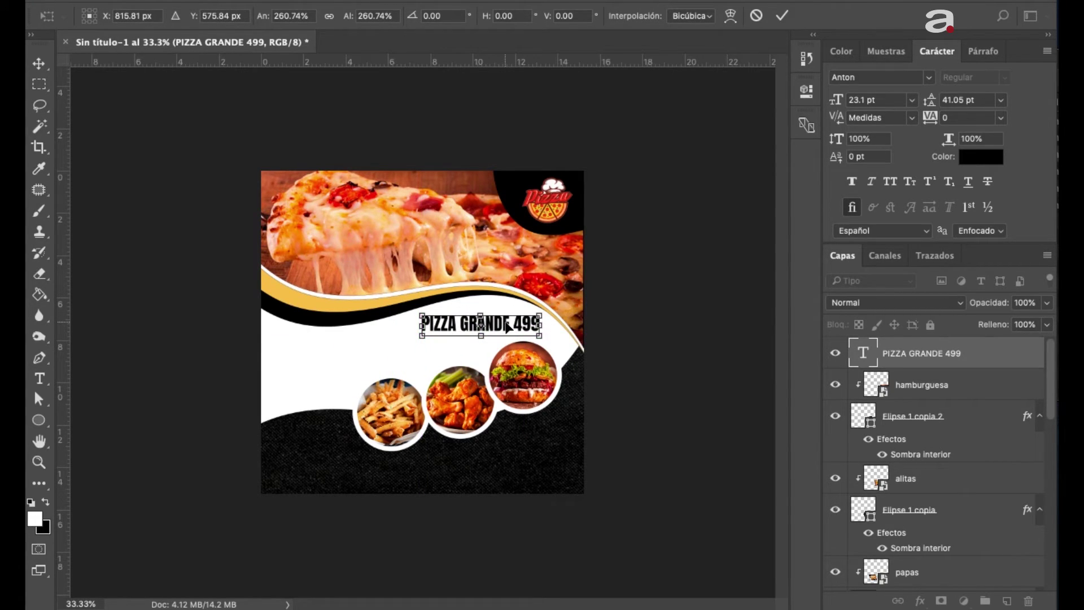
key(Return)
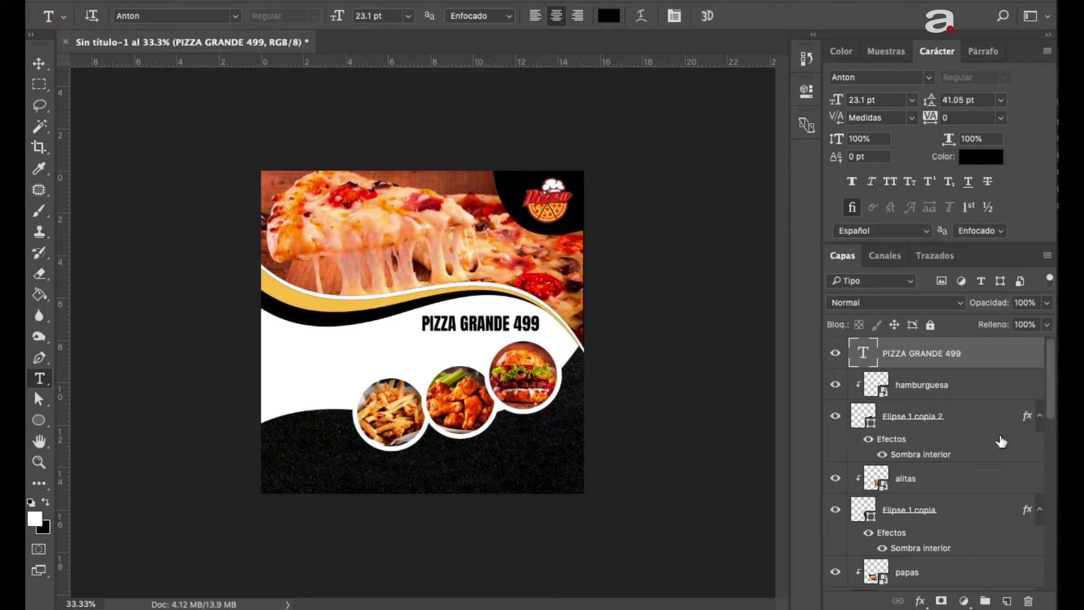
Select the hamburguesa through Elipse 1, textura and Figura abajo layers together
click(971, 393)
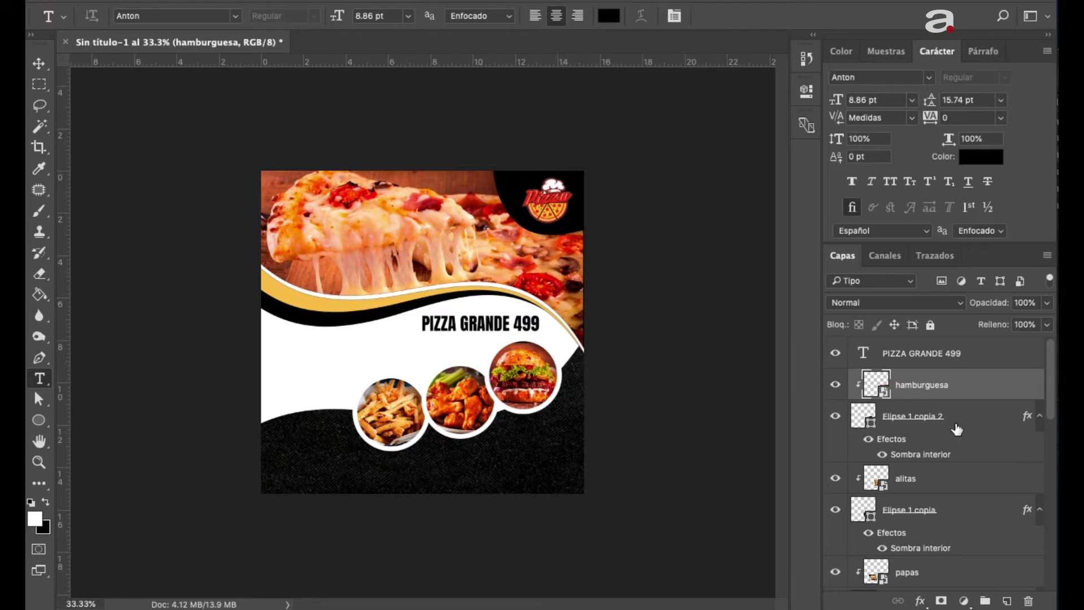
scroll(956, 429, down, 2)
scroll(957, 429, down, 2)
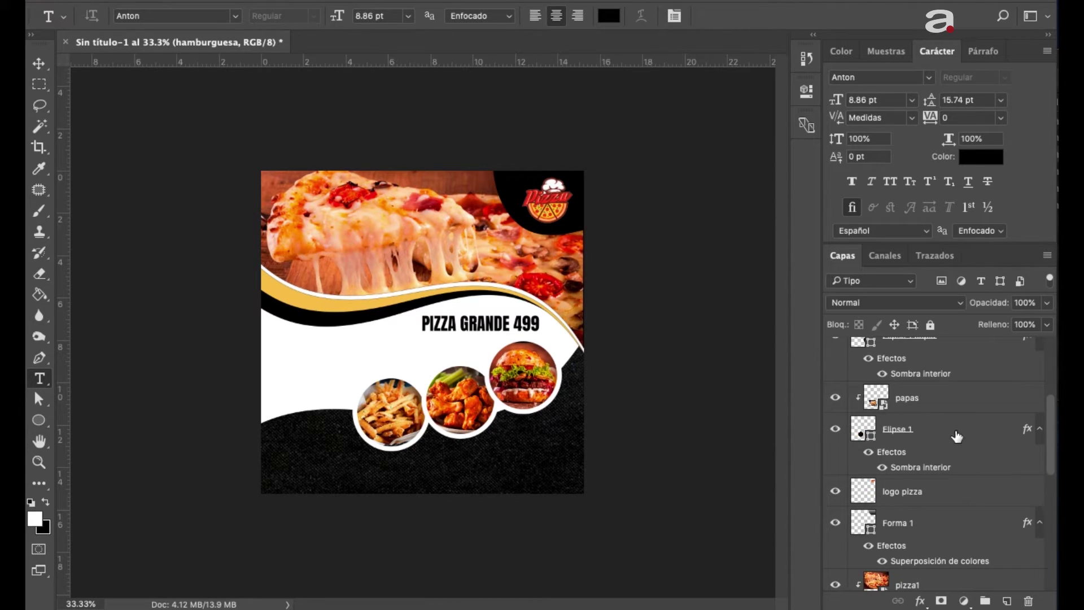
shift+click(956, 436)
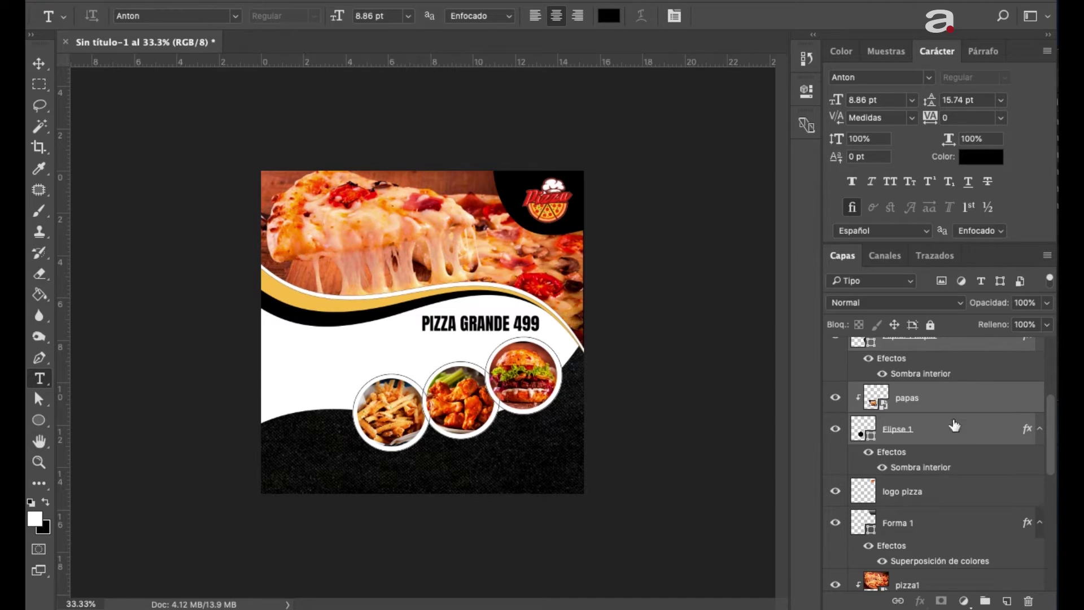
scroll(954, 441, down, 1)
scroll(952, 451, down, 2)
scroll(950, 454, down, 2)
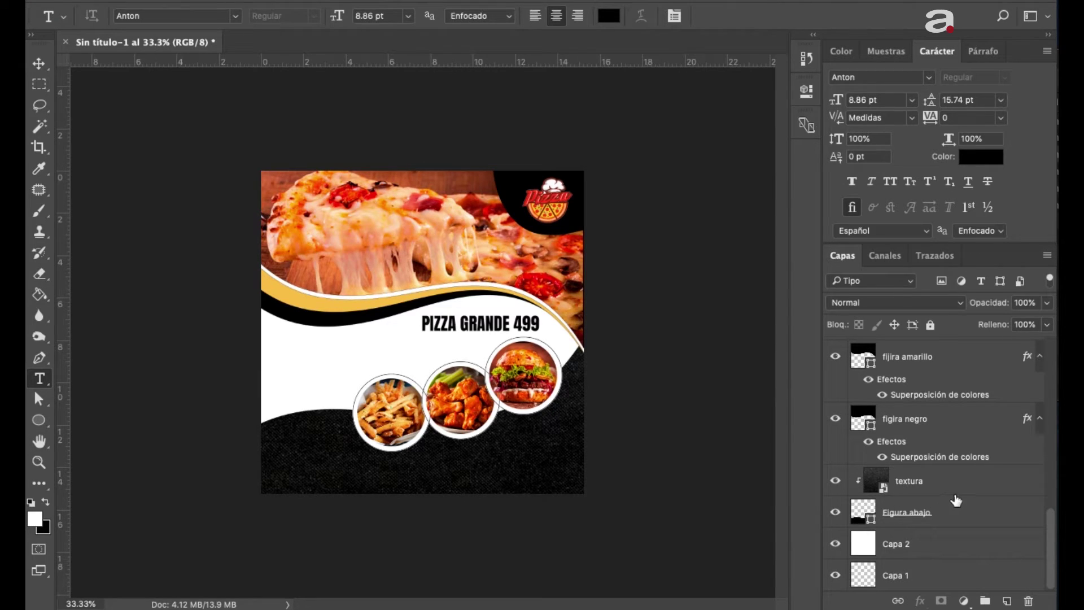
click(969, 489)
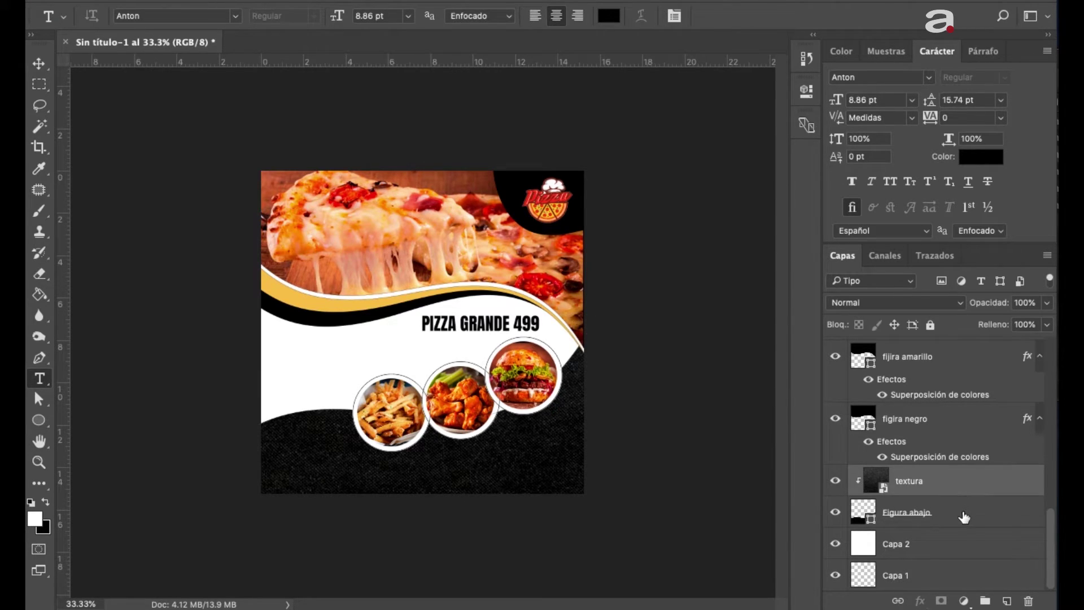
shift+click(965, 517)
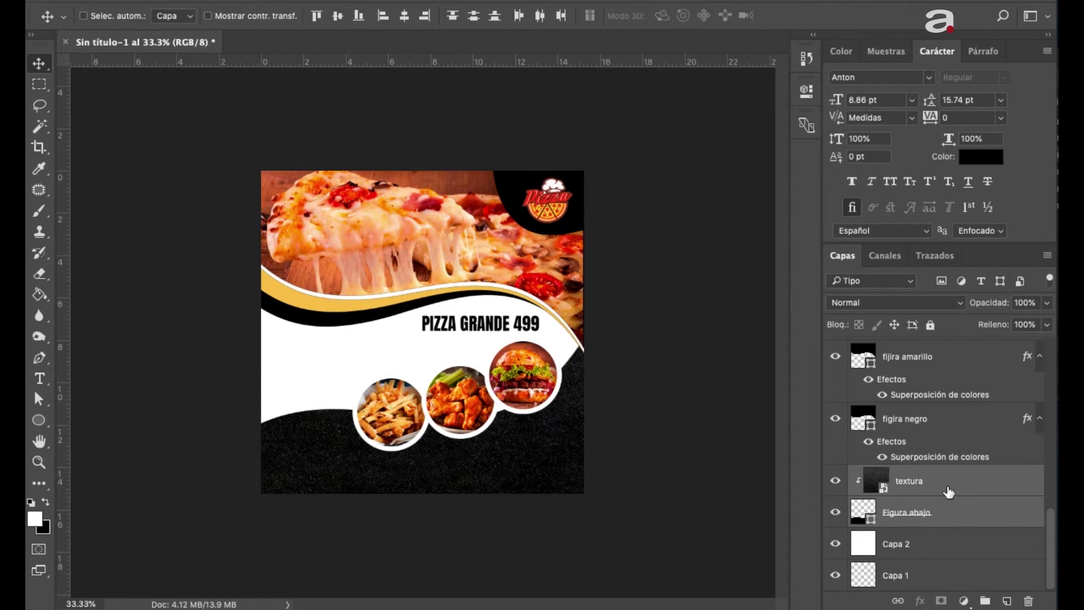
Nudge the selected food circles down and left with the Move tool
key(v)
scroll(948, 493, up, 10)
key(shift+Down)
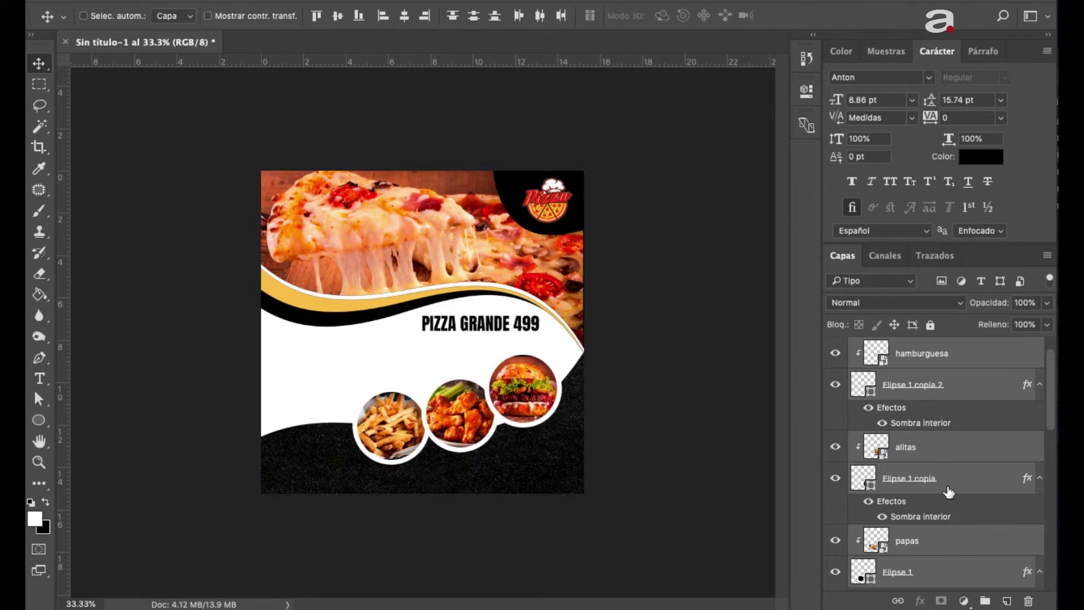
key(shift+Left)
key(shift+Left)
key(shift+Left)
key(shift+Left)
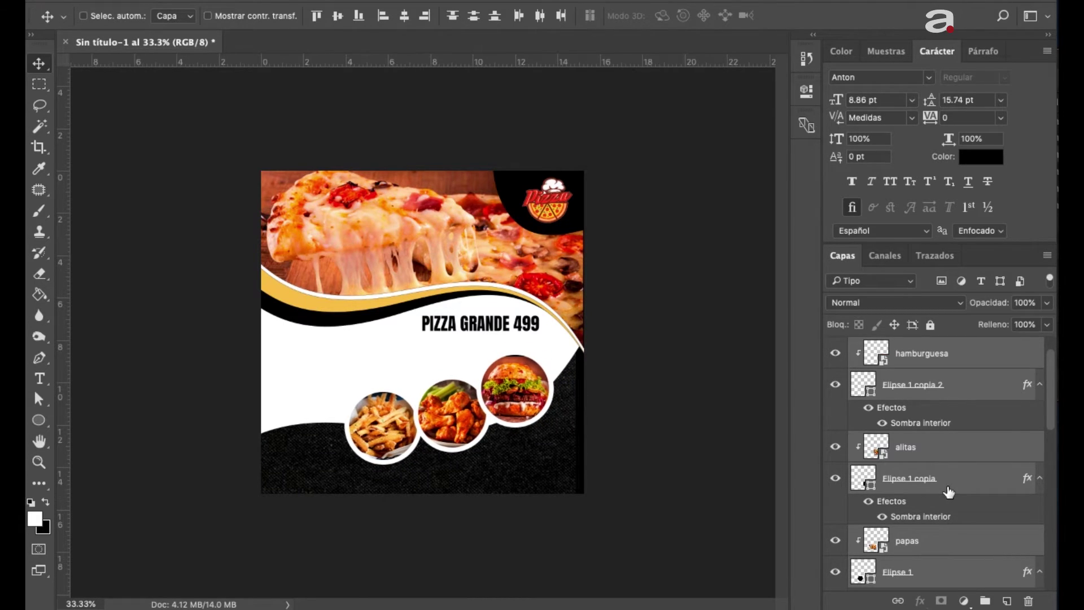
key(shift+Left)
key(shift+Down)
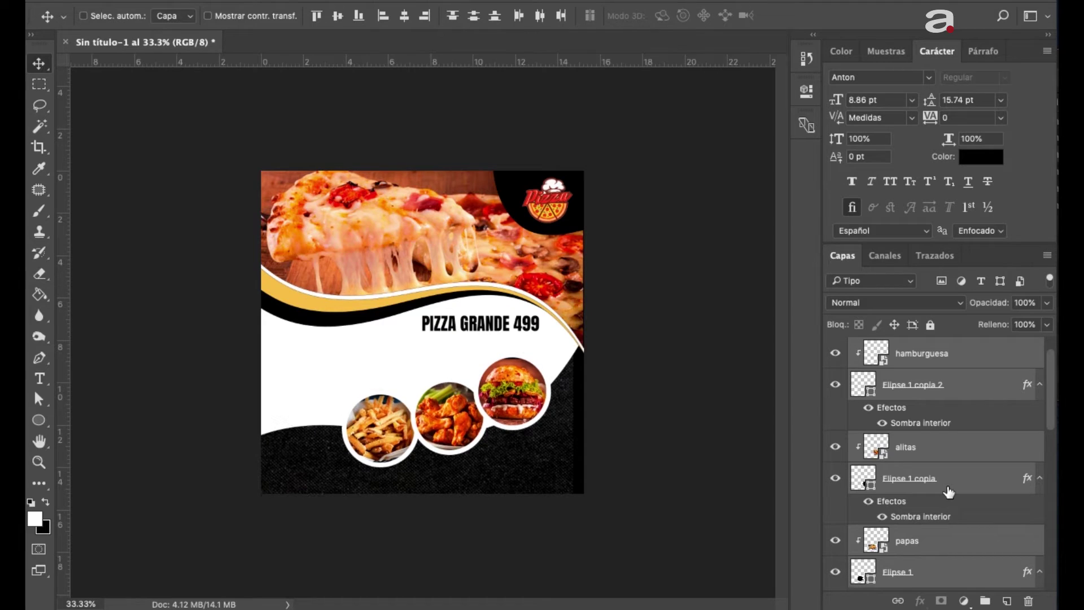
key(shift+Up)
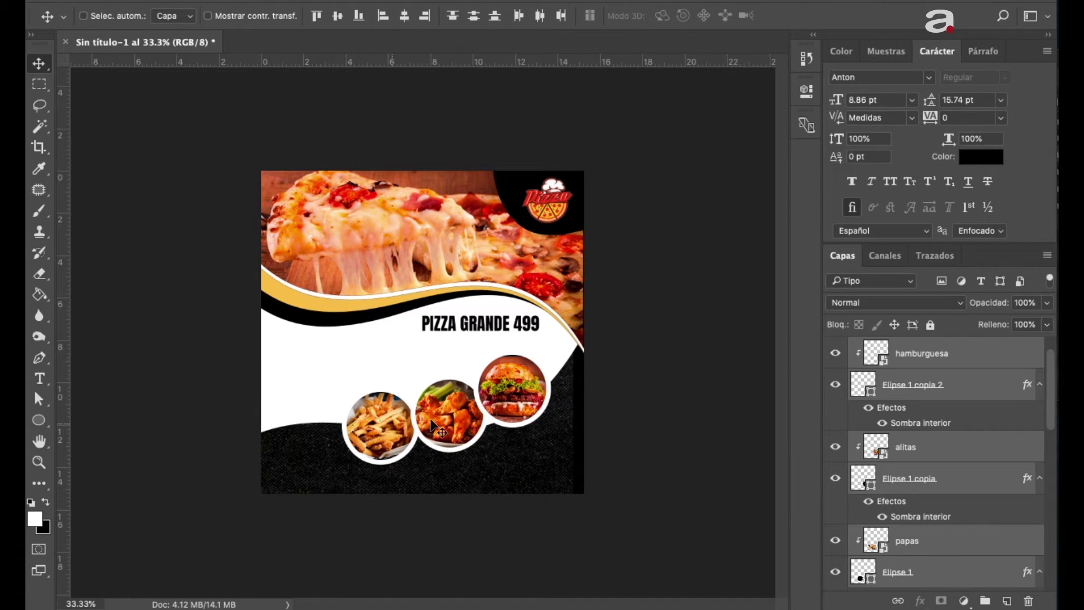
Reselect all the food circle layers and nudge them right and up
click(985, 364)
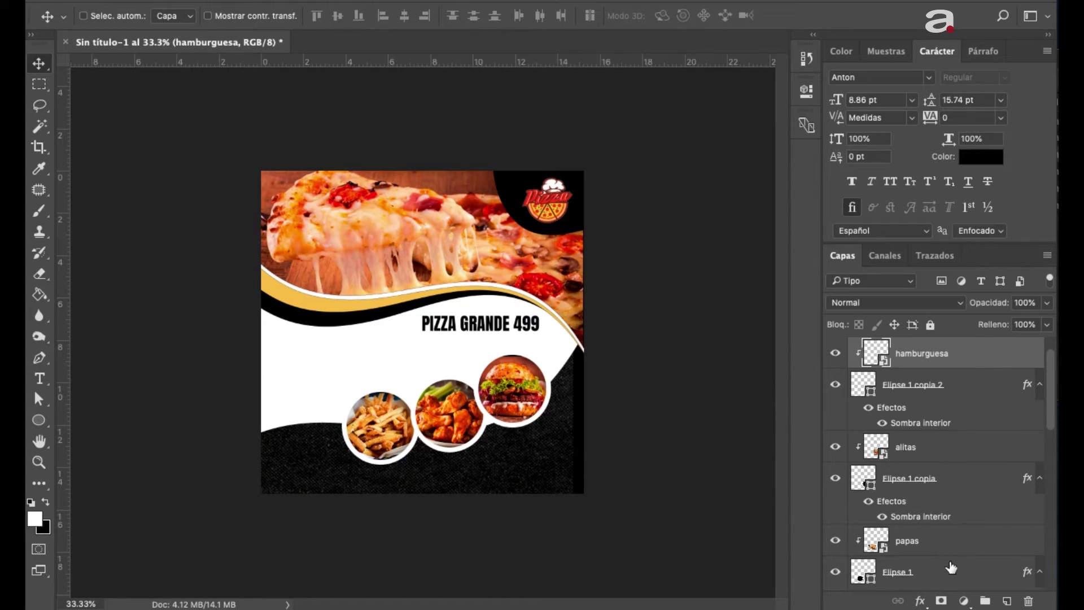
scroll(953, 565, down, 3)
shift+click(954, 500)
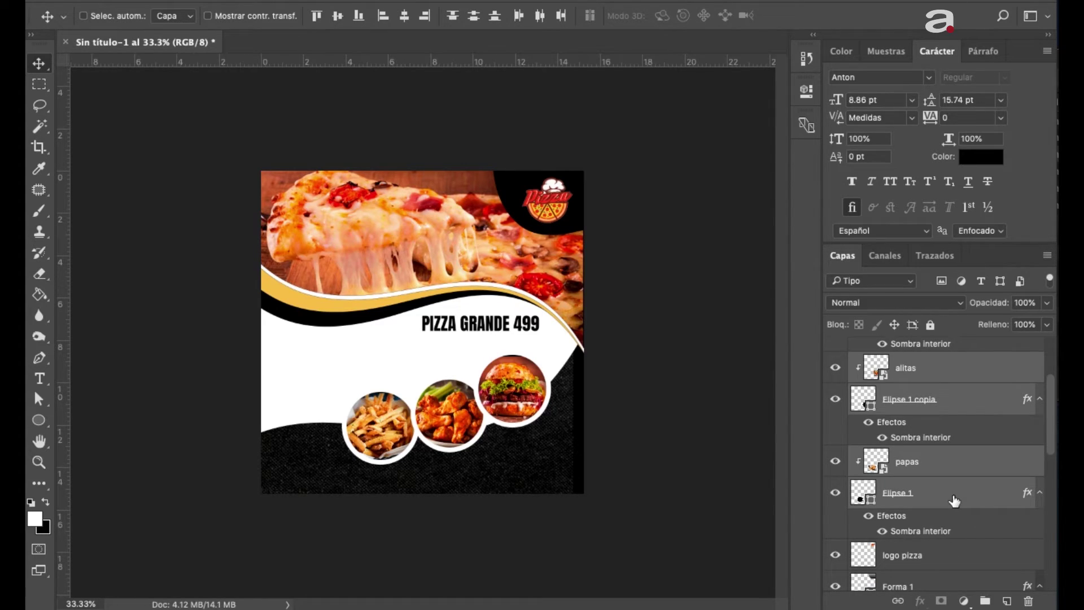
scroll(953, 499, up, 3)
key(shift+Right)
key(shift+Right)
key(shift+Right)
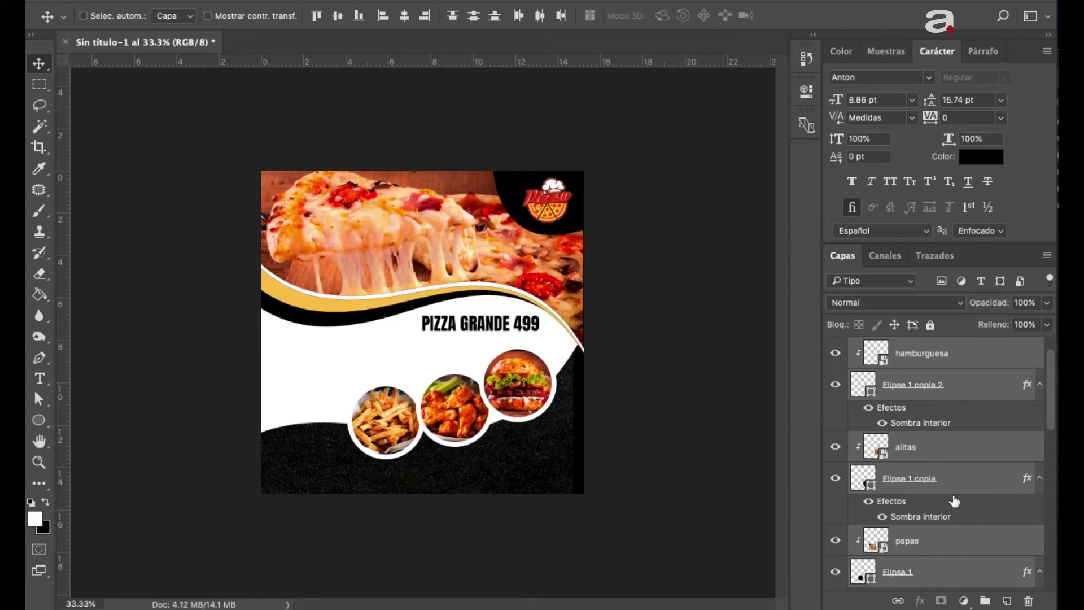
key(shift+Up)
key(shift+Up)
key(shift+Up)
key(shift+Right)
key(shift+Right)
key(shift+Right)
key(shift+Up)
key(shift+Up)
key(shift+Right)
key(shift+Right)
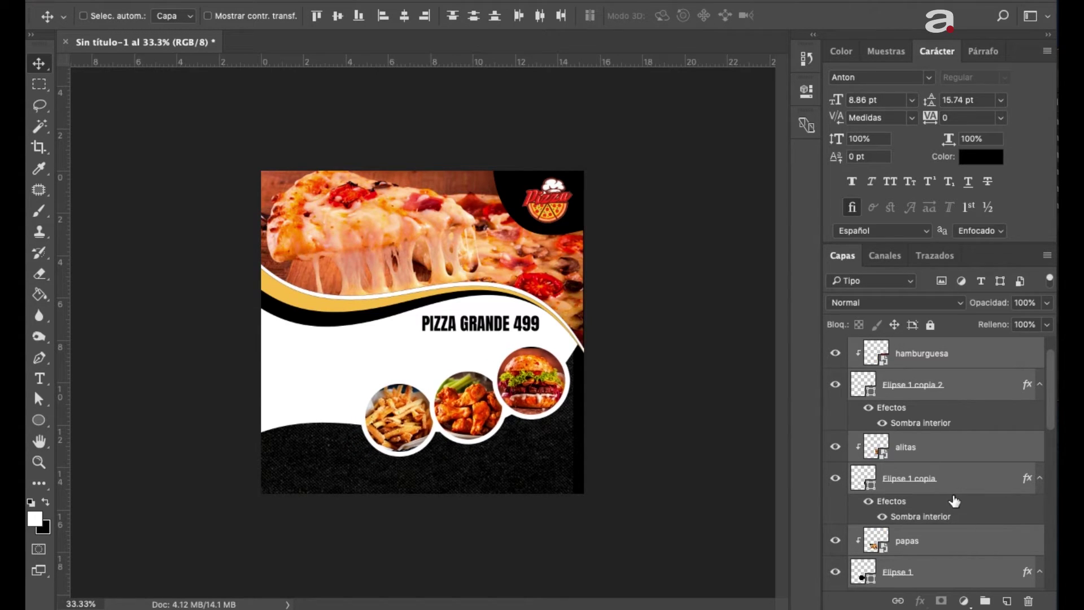
key(shift+Up)
key(shift+Right)
Enlarge the food circles to about 104% and nudge them into place below the headline
key(ctrl+t)
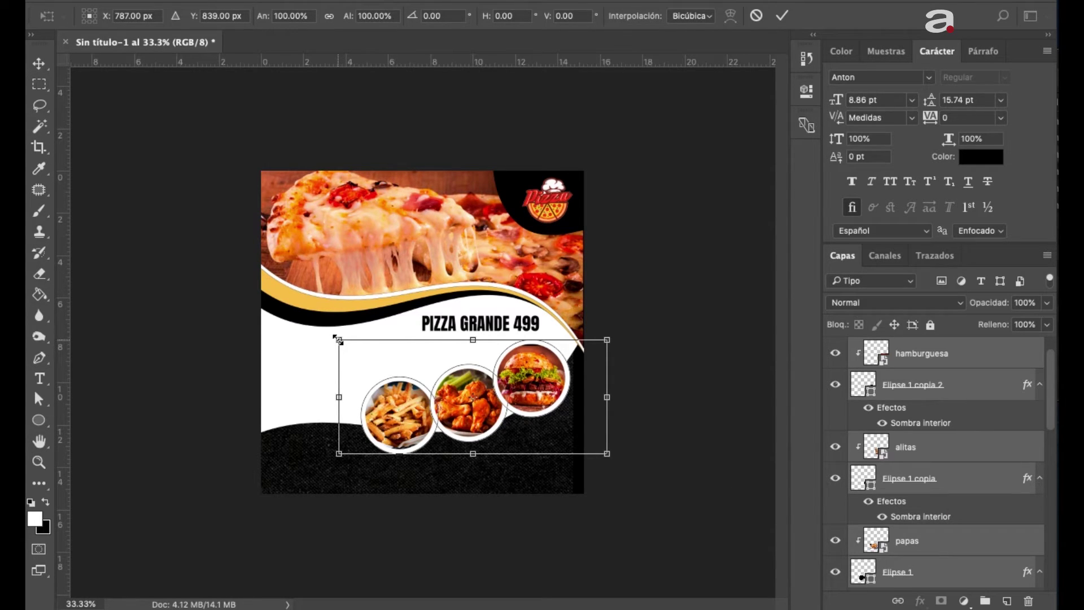
drag(338, 340, 327, 335)
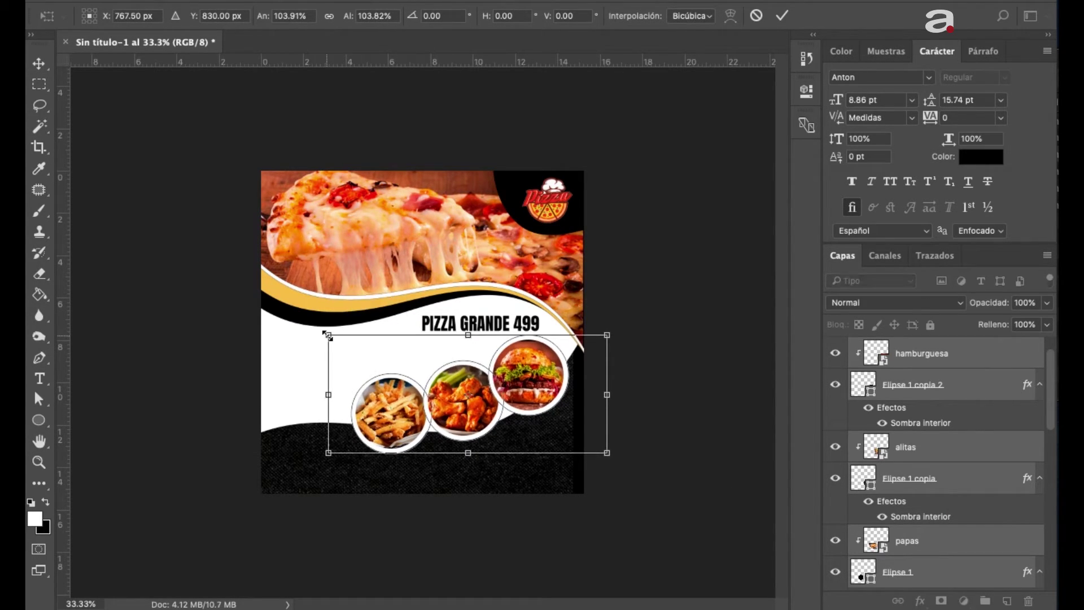
key(Return)
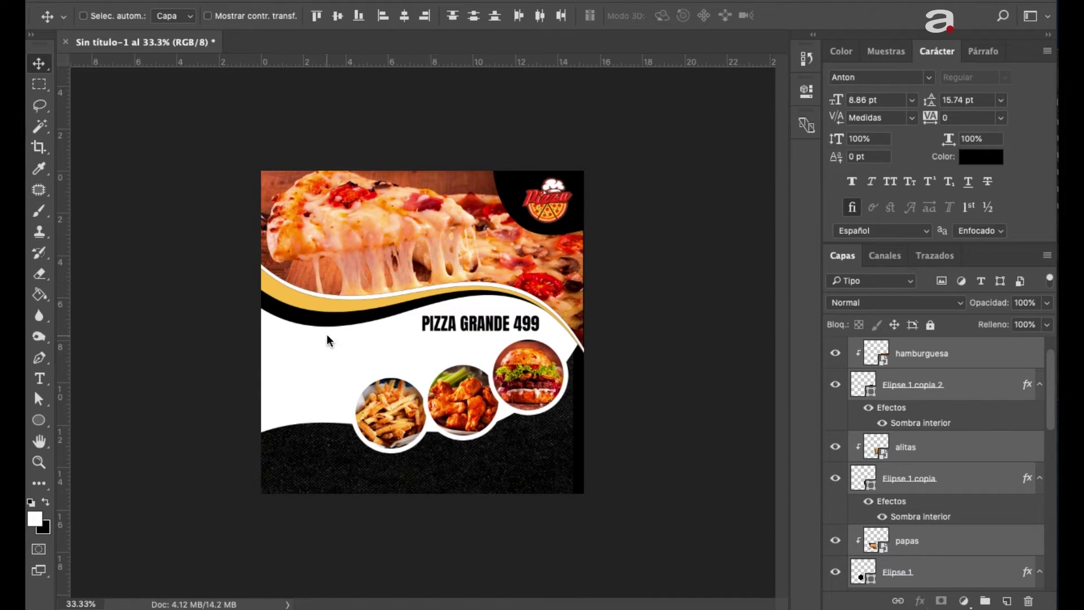
key(shift+Right)
key(shift+Right)
key(shift+Right)
key(shift+Right)
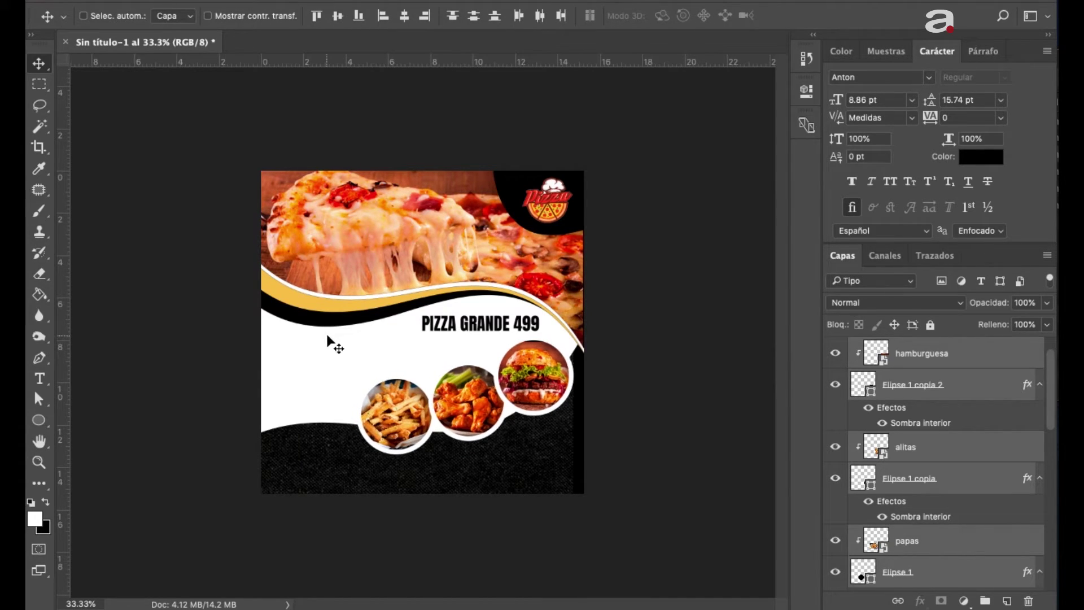
key(shift+Down)
key(shift+Up)
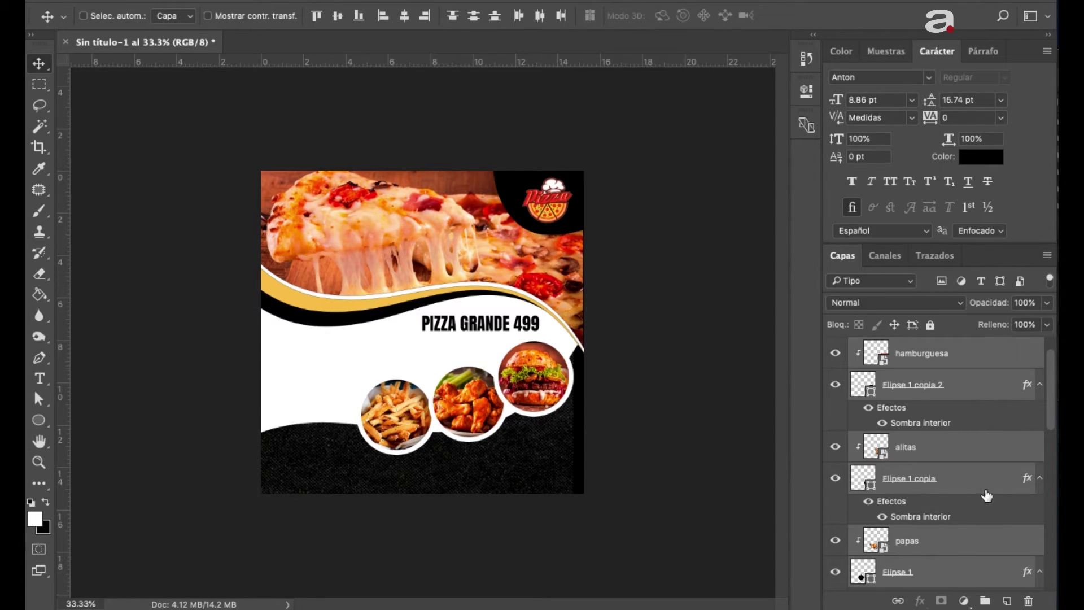
scroll(987, 495, up, 1)
Start a new text block left of the circles with the line 'HAMBURGUESA $59'
click(997, 365)
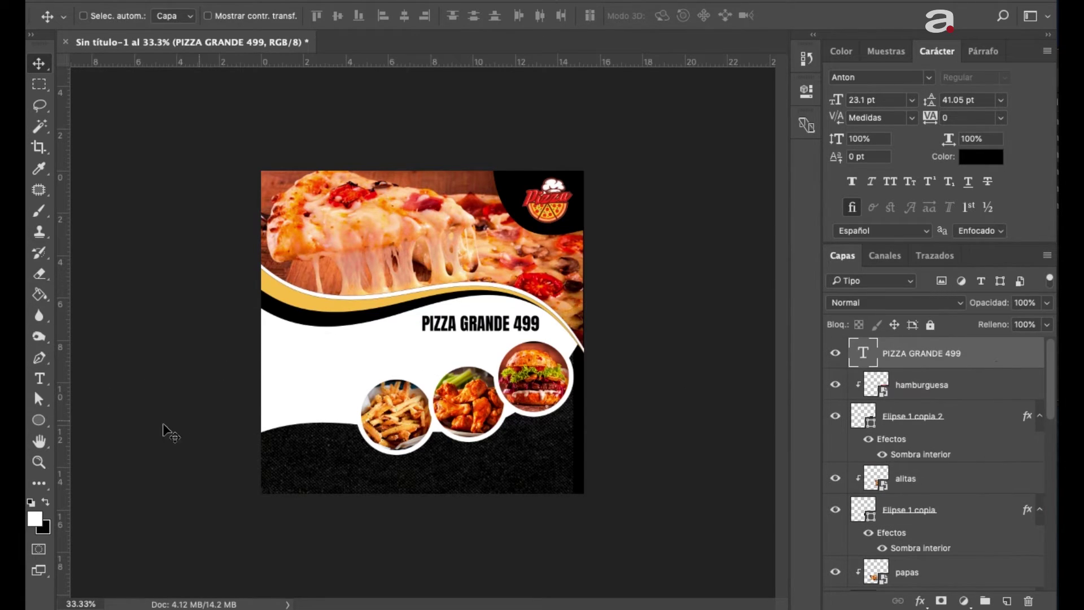
click(40, 379)
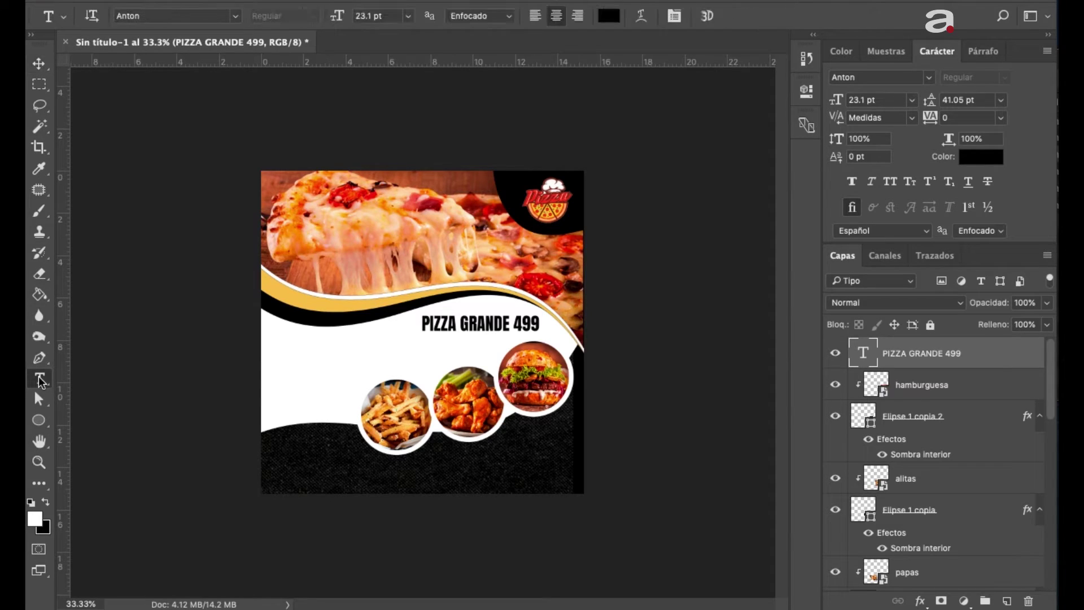
click(285, 361)
text(HAMBU)
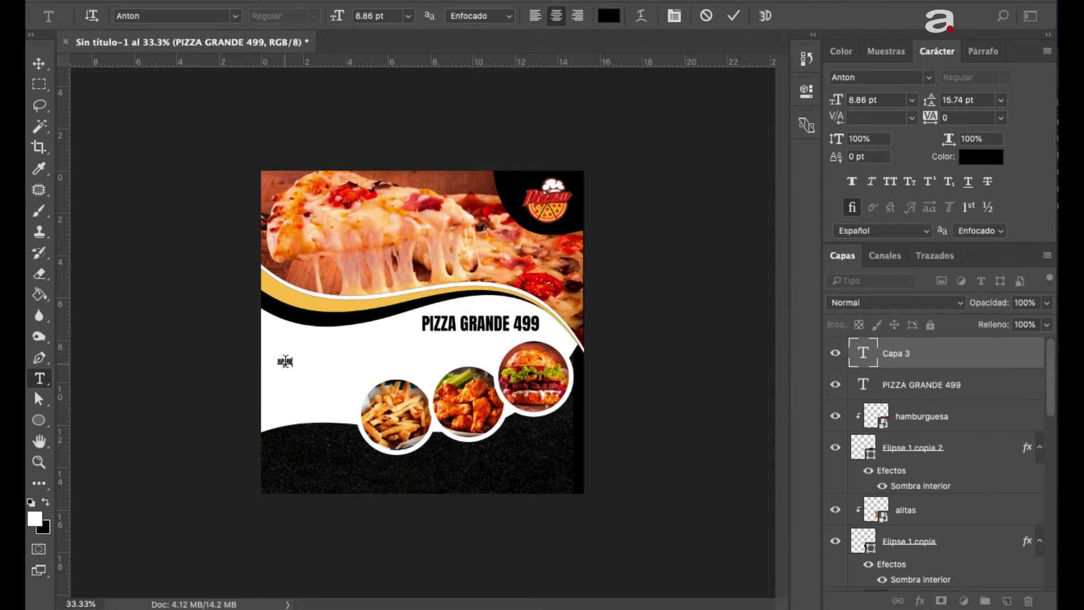
text(RGUESA )
text($)
text(59)
key(Return)
Add the 'ALISTAS $39' and 'PAPAS A LA FRANCESA $39' lines and commit the price list
text(APAS $1)
text(8 FRANCE)
text(SAS $)
text(39)
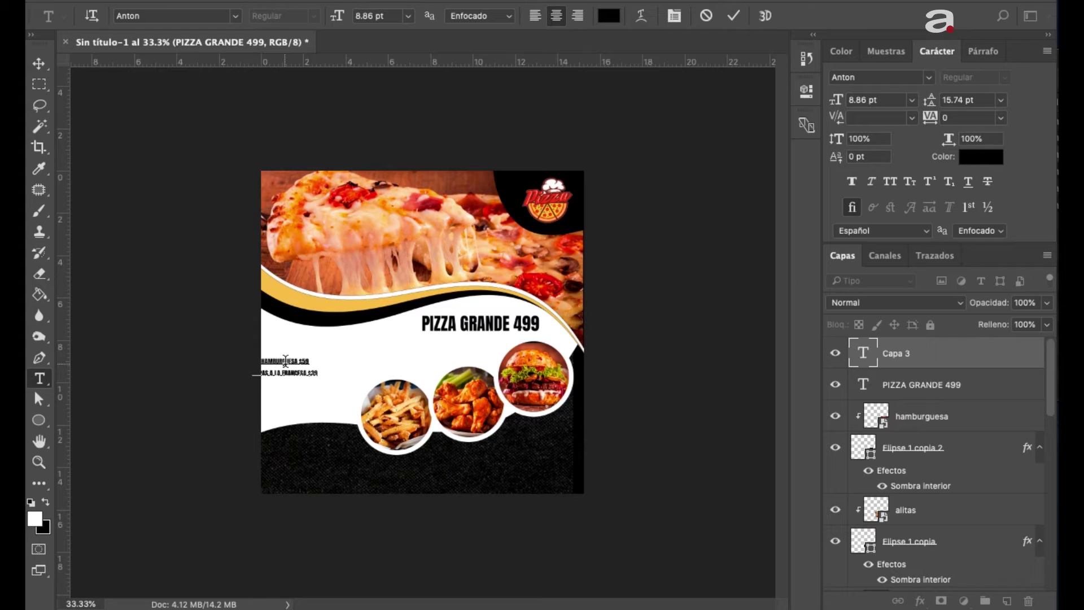
key(Return)
key(BackSpace)
key(Return)
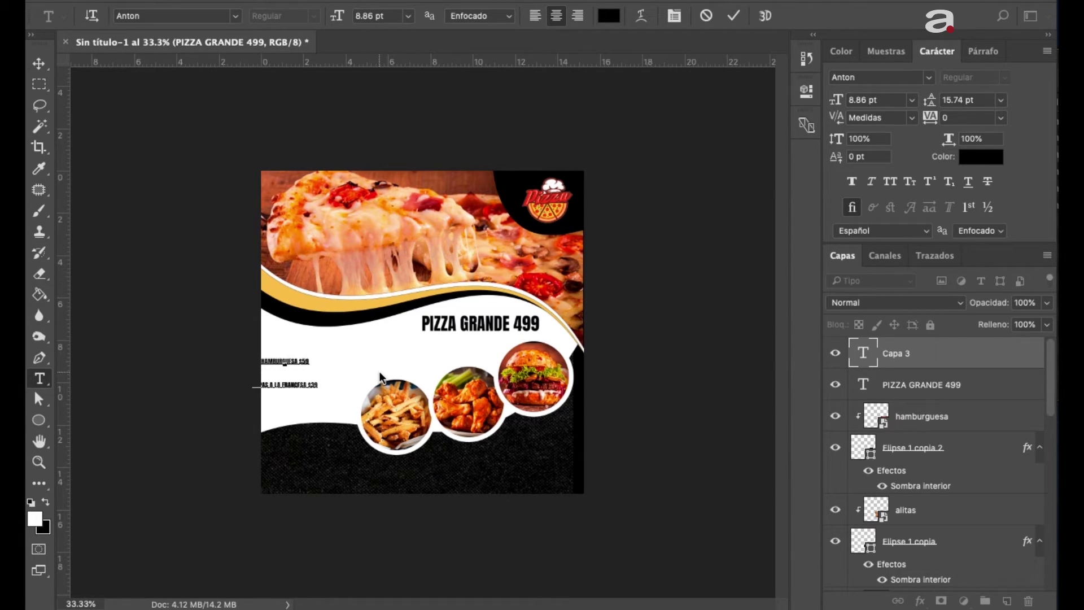
text(ALITAS)
text( $)
text(39)
click(958, 367)
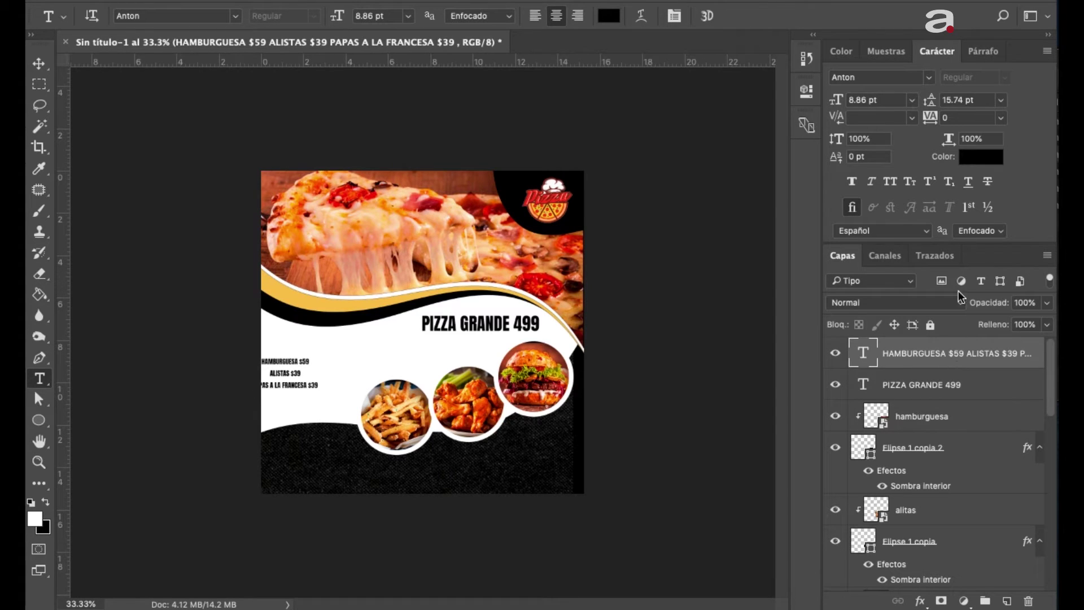
Left-align the price list lines in the Paragraph panel
click(983, 53)
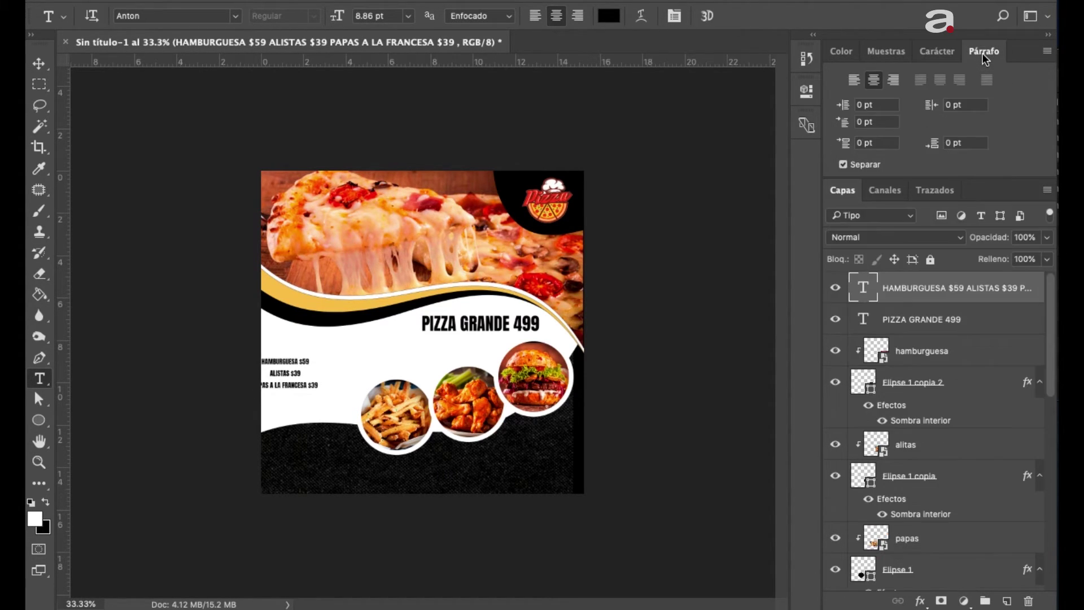
click(853, 80)
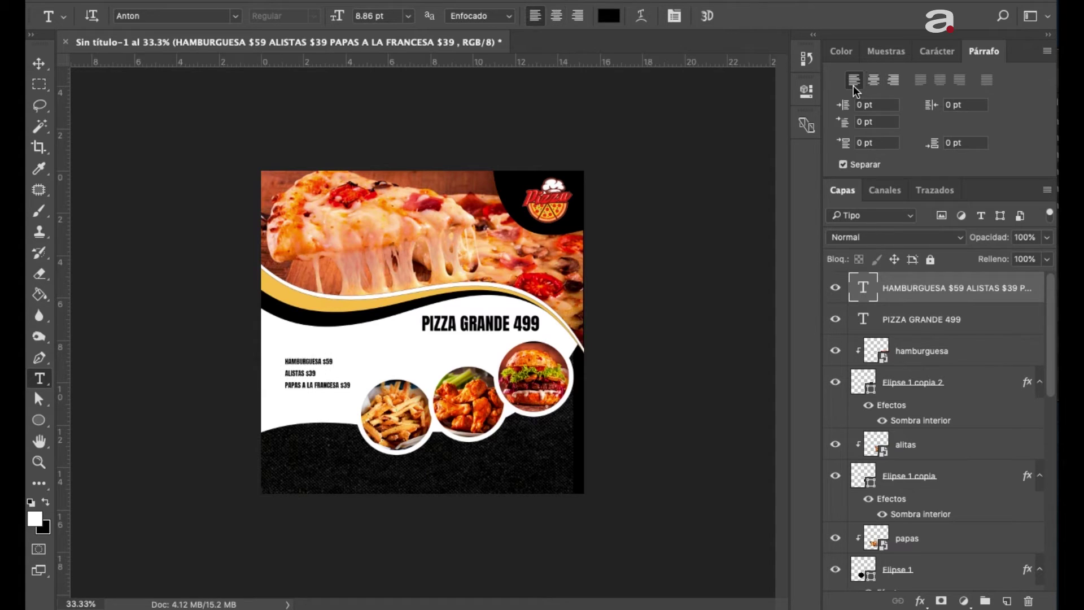
click(935, 52)
Enlarge the price list to about 175%, shift it right, and tighten leading to 20.61 pt
key(ctrl+t)
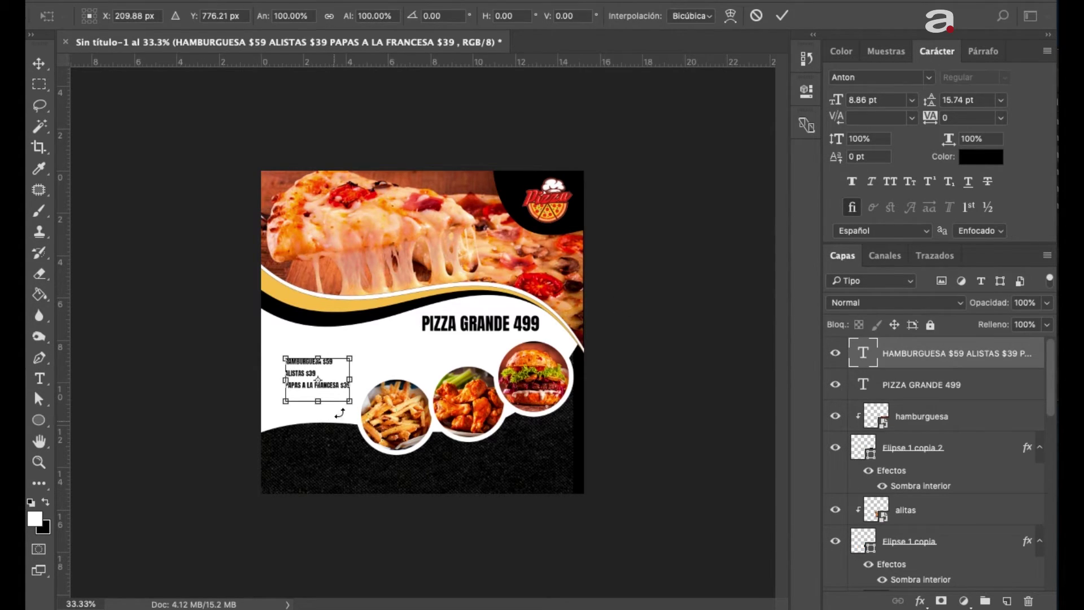
drag(355, 359, 381, 345)
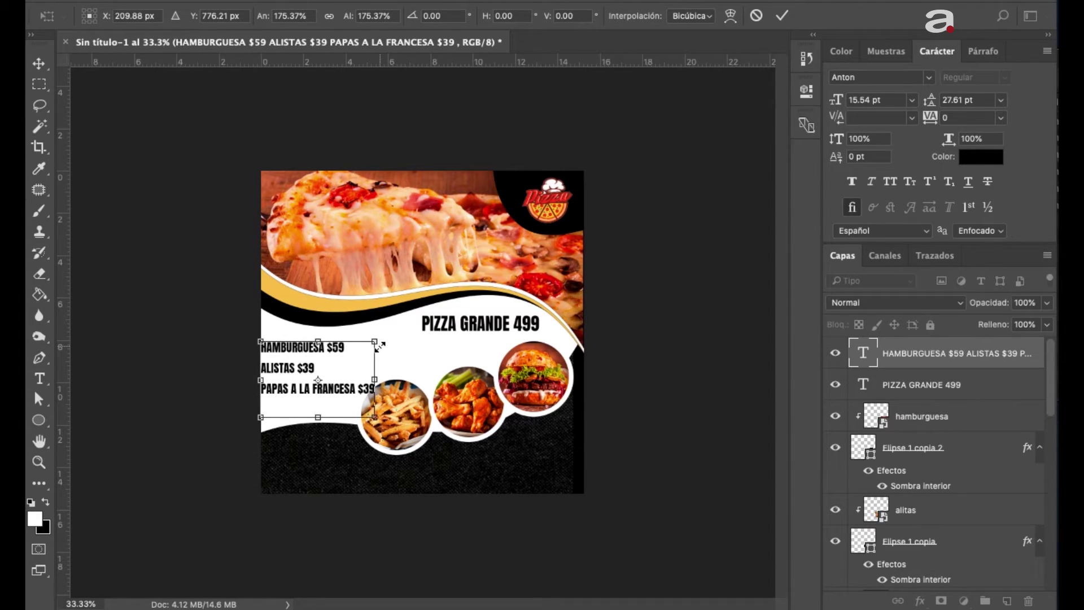
key(shift+Right)
key(shift+Right)
key(shift+Right)
key(shift+Right)
key(Return)
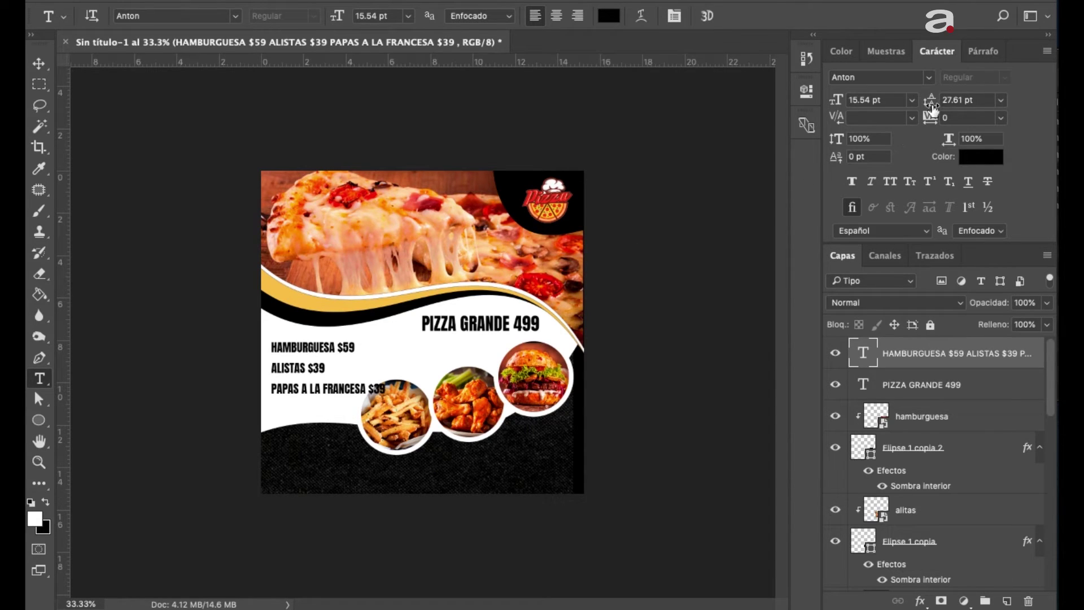
drag(930, 106, 926, 107)
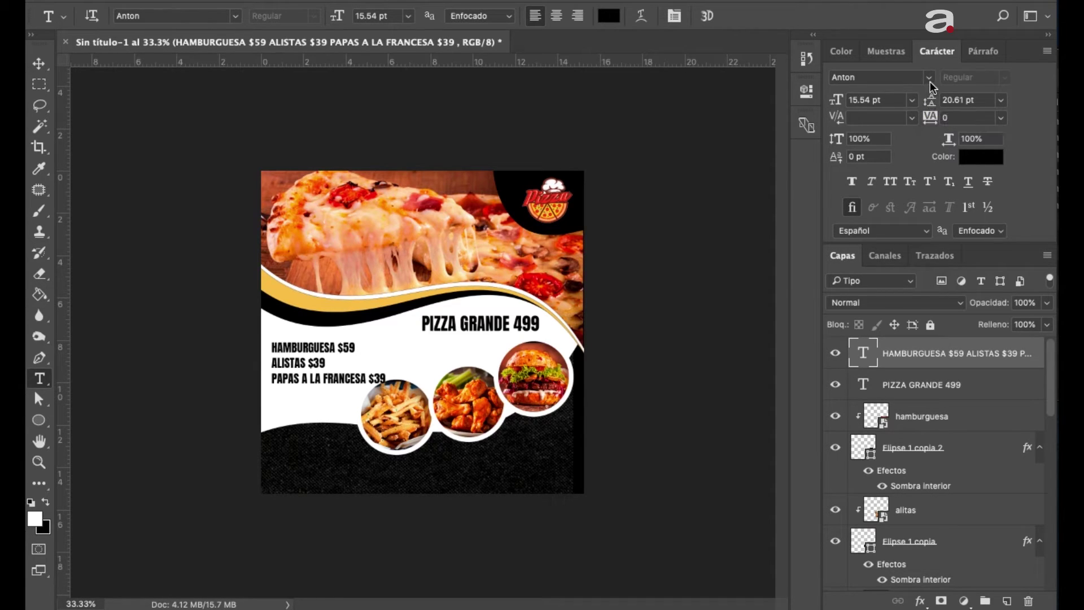
click(930, 78)
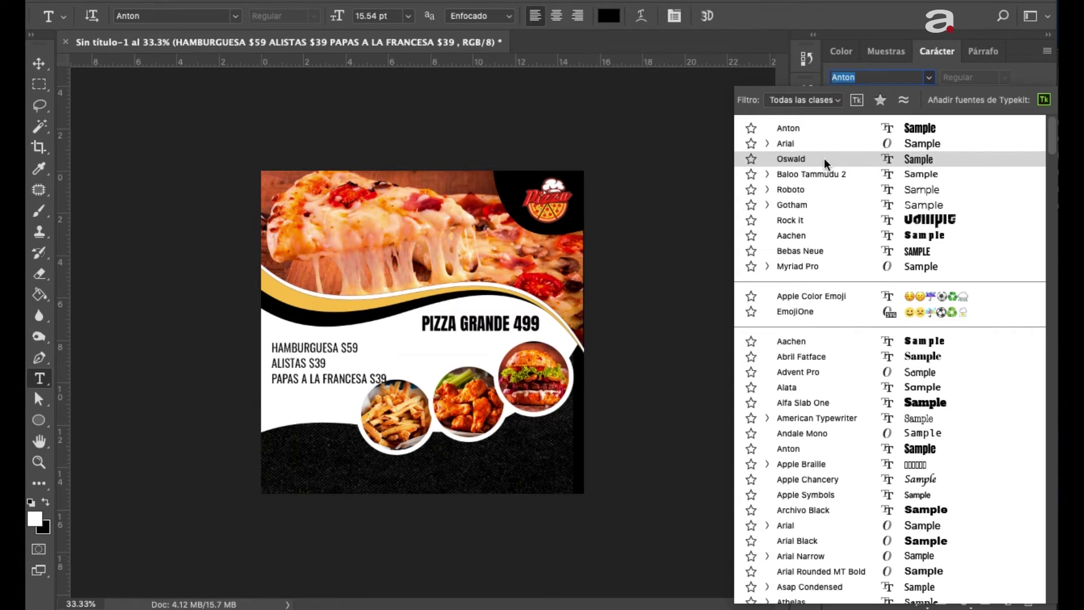
Set the price list in Roboto, enlarge it to about 108% and nudge it down
click(809, 191)
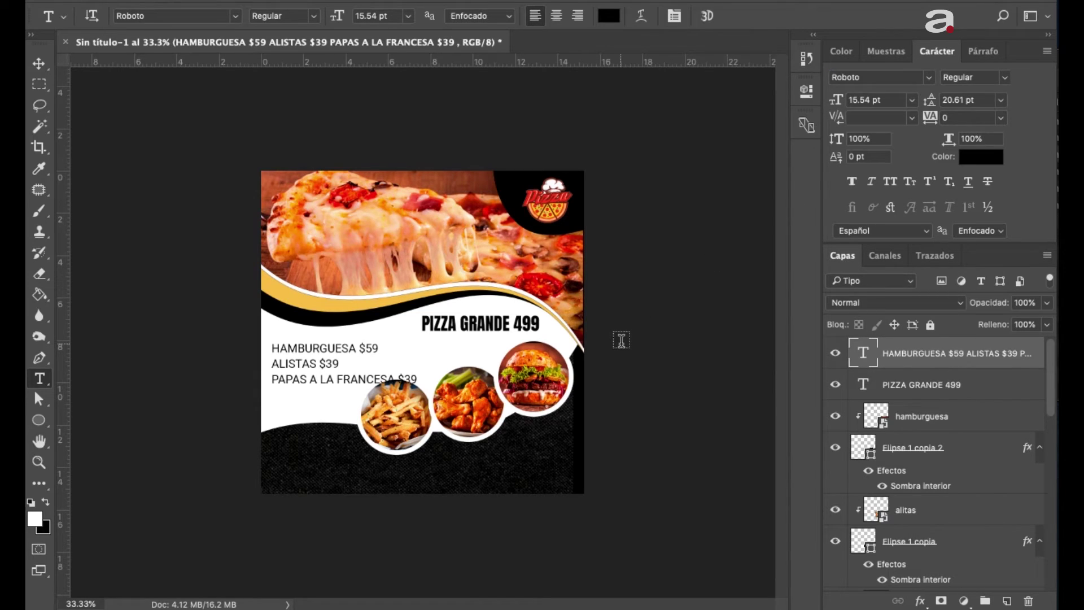
key(ctrl+t)
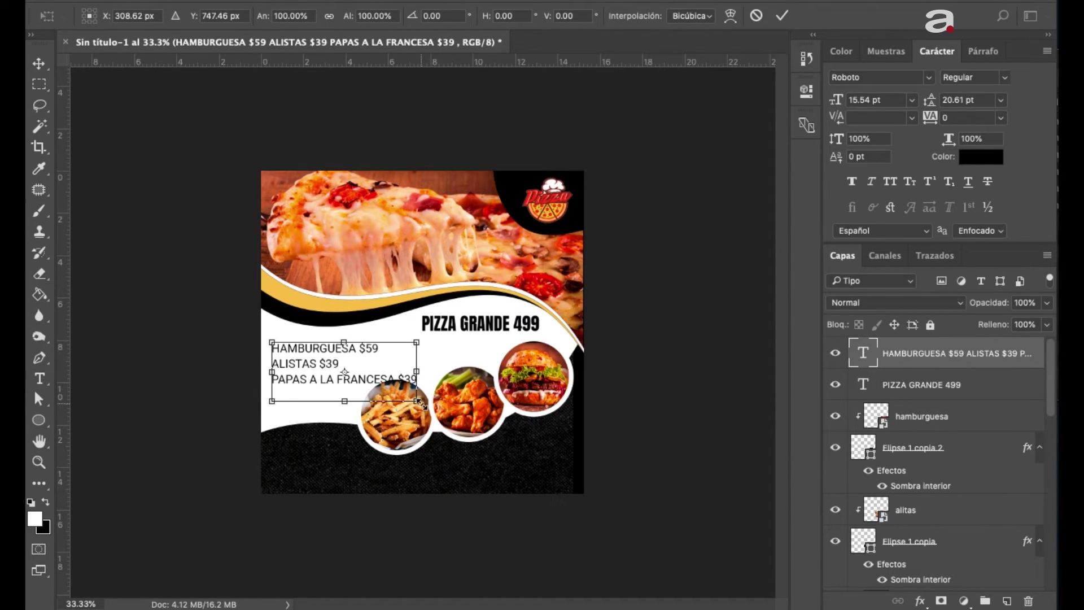
drag(420, 403, 429, 407)
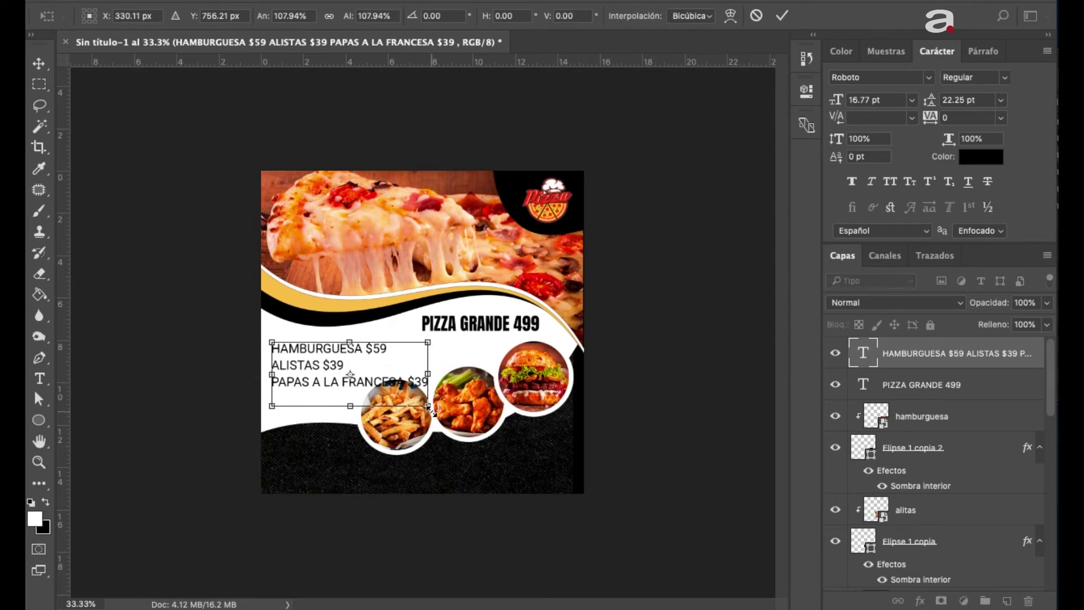
key(shift+Down)
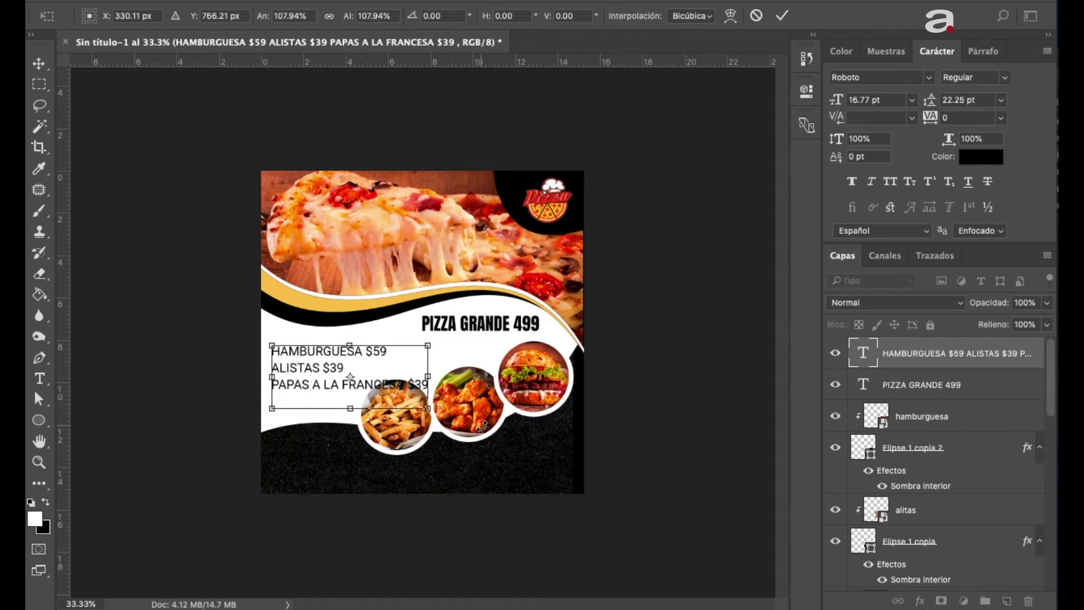
key(shift+Down)
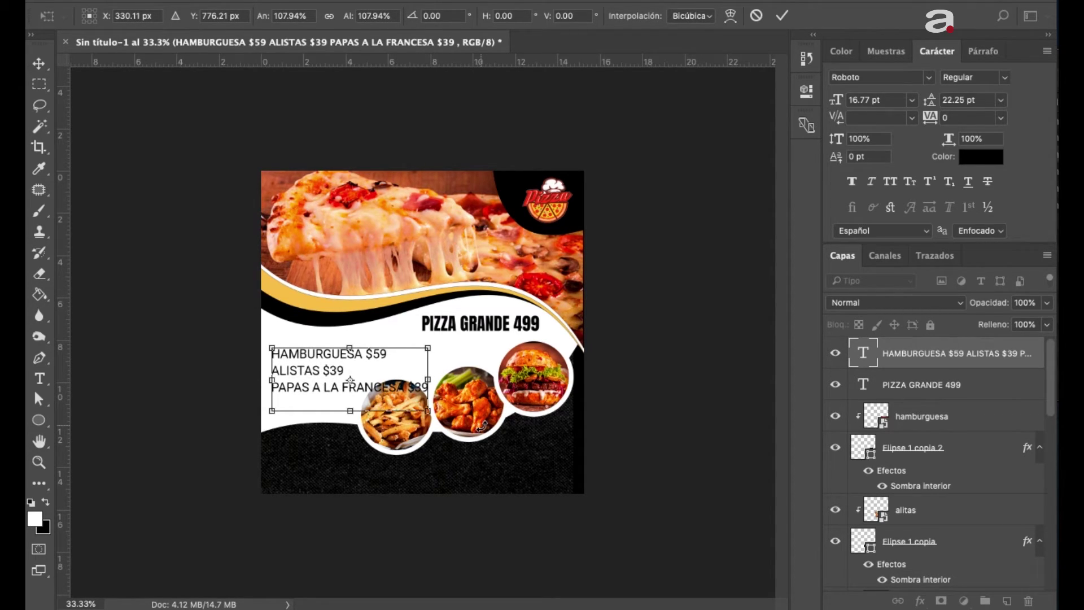
key(shift+Up)
key(Return)
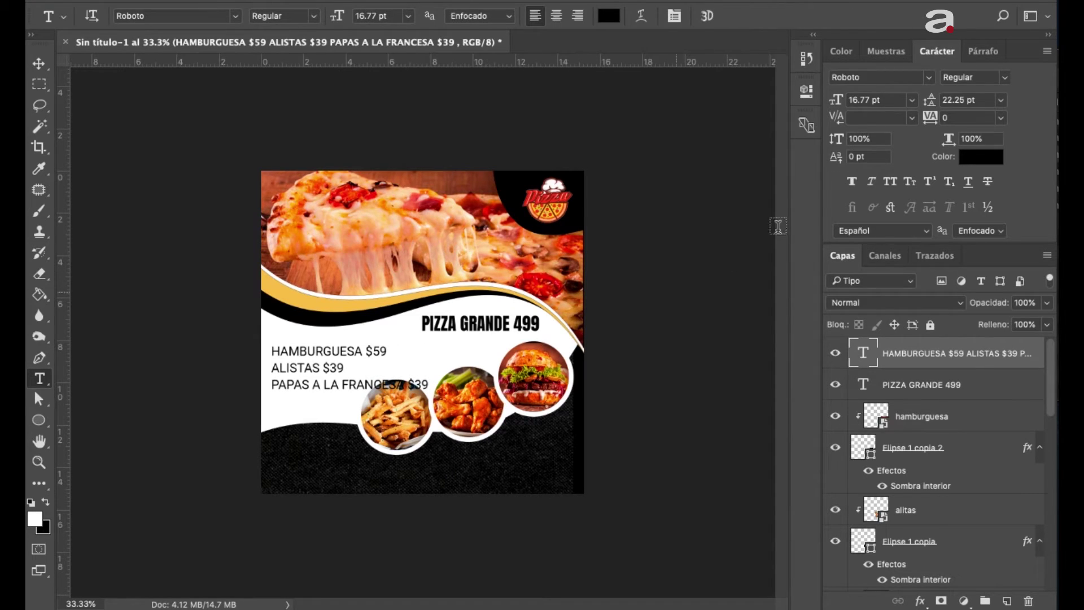
Change the price list font style to Roboto Medium
click(928, 77)
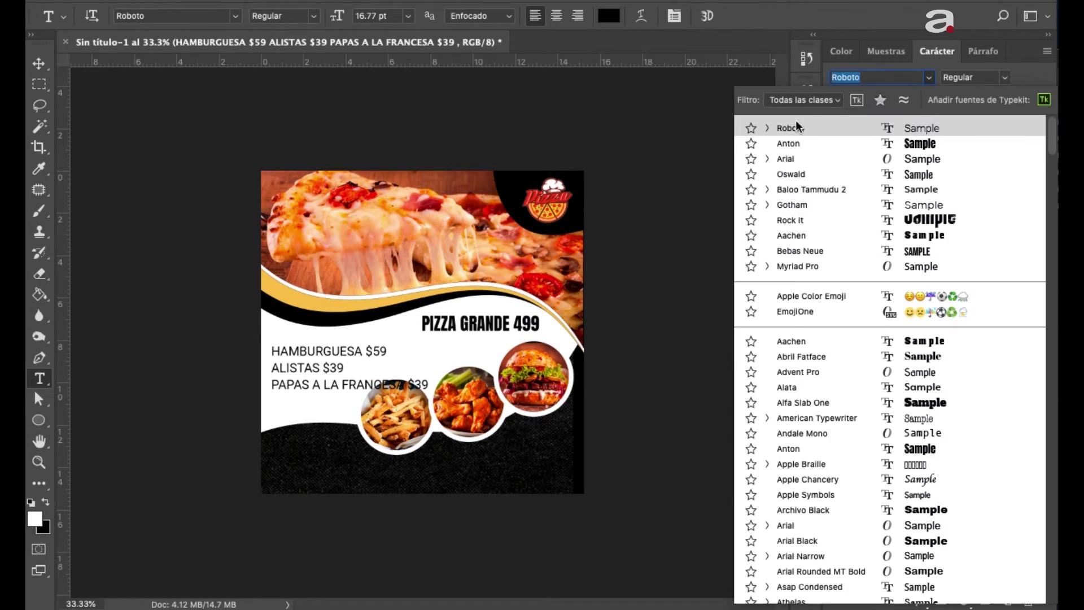
click(767, 127)
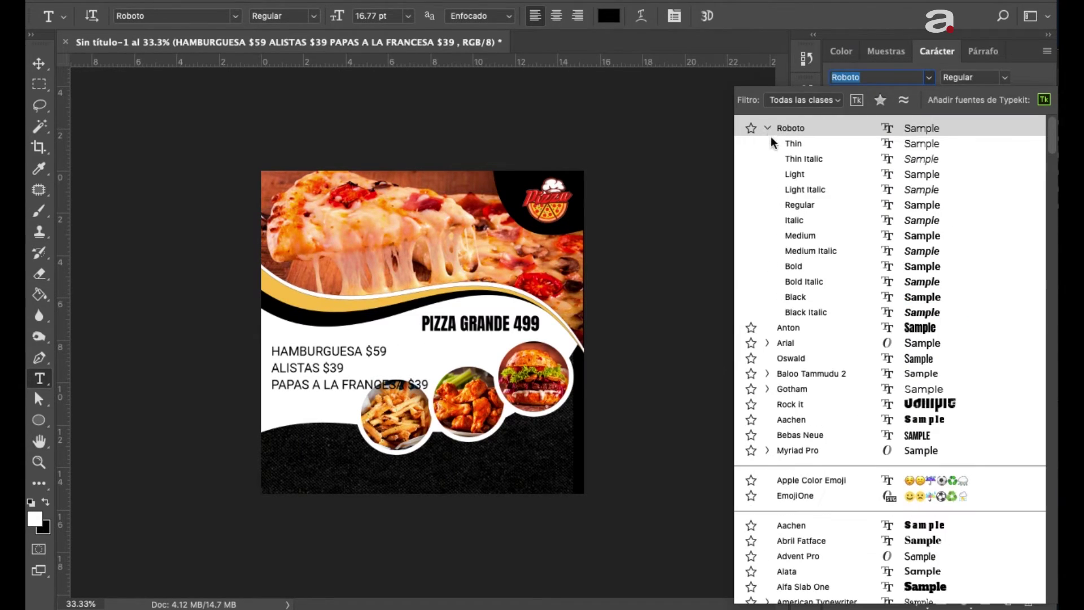
click(788, 235)
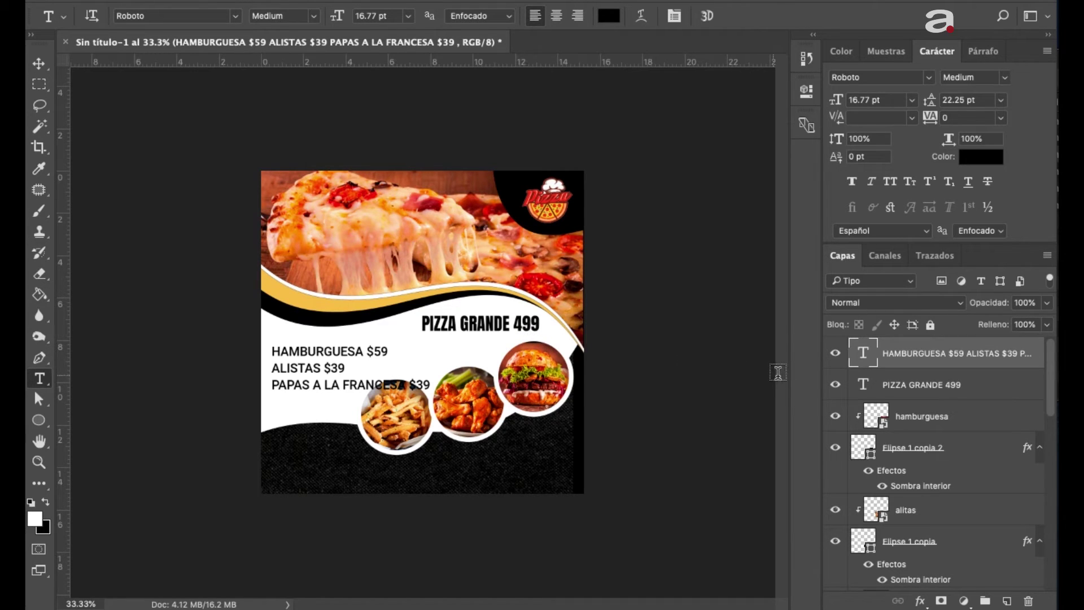
Change the headline price from 499 to $99
click(989, 395)
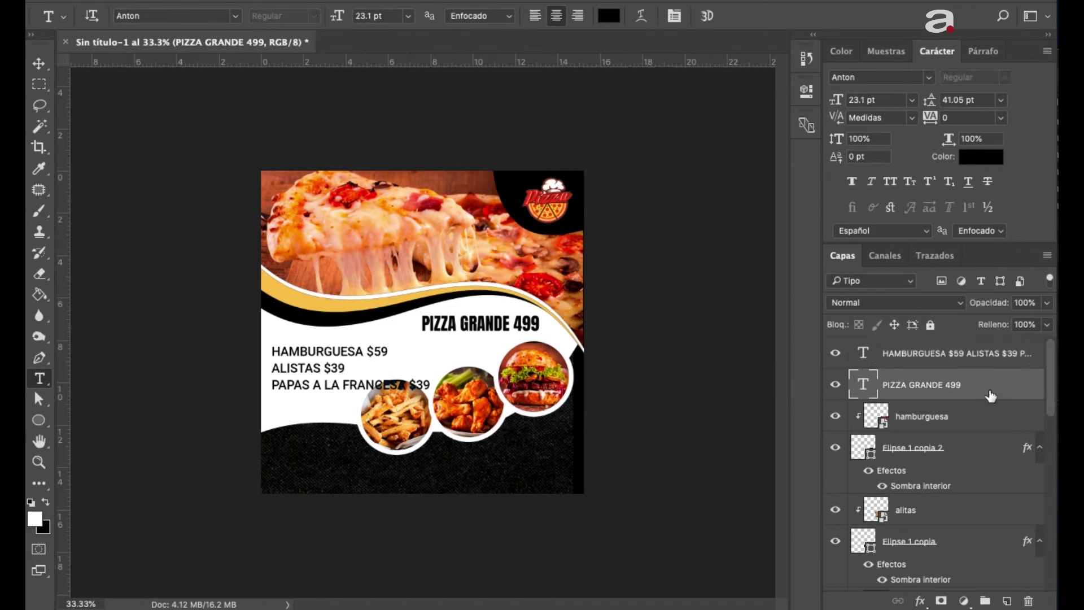
click(479, 324)
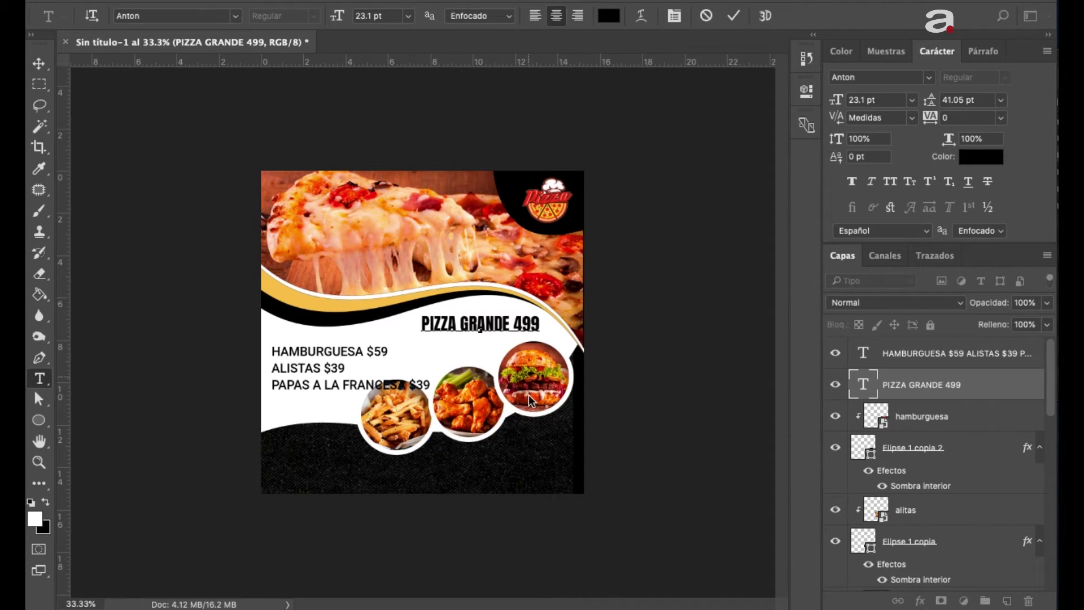
key(BackSpace)
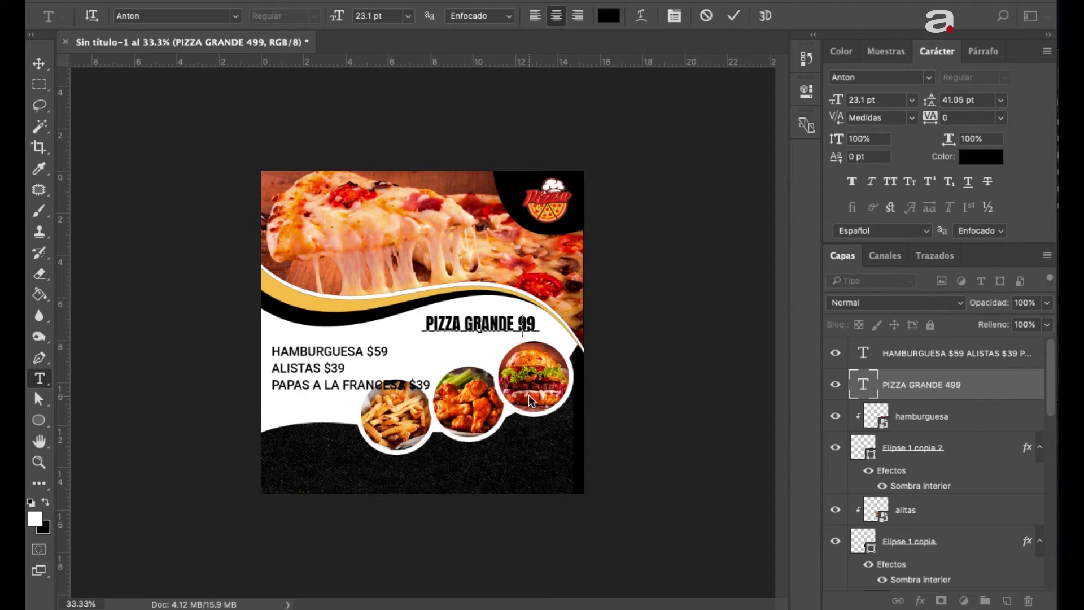
text($)
click(985, 393)
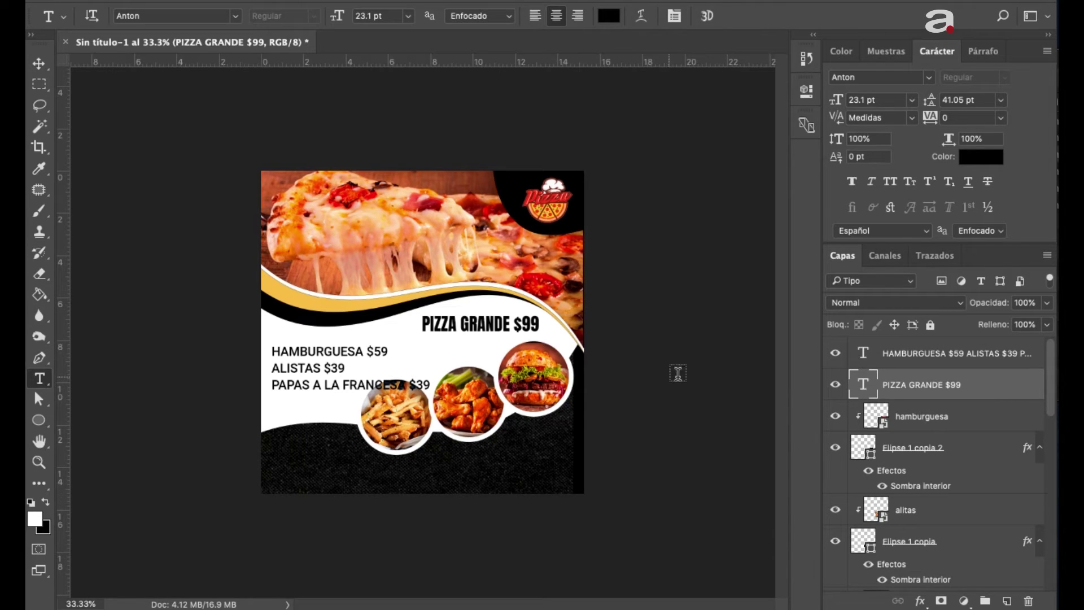
Select the hamburguesa, alitas and papas photo and ellipse layers, then the menu text layer
scroll(984, 450, down, 3)
scroll(984, 450, down, 2)
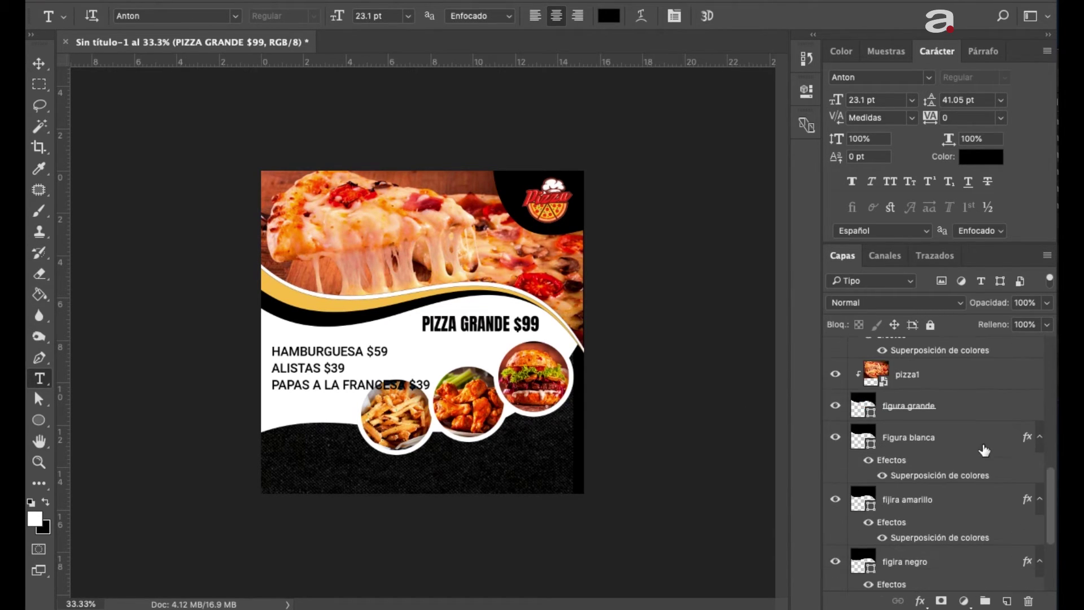
scroll(984, 450, down, 2)
scroll(984, 450, down, 2)
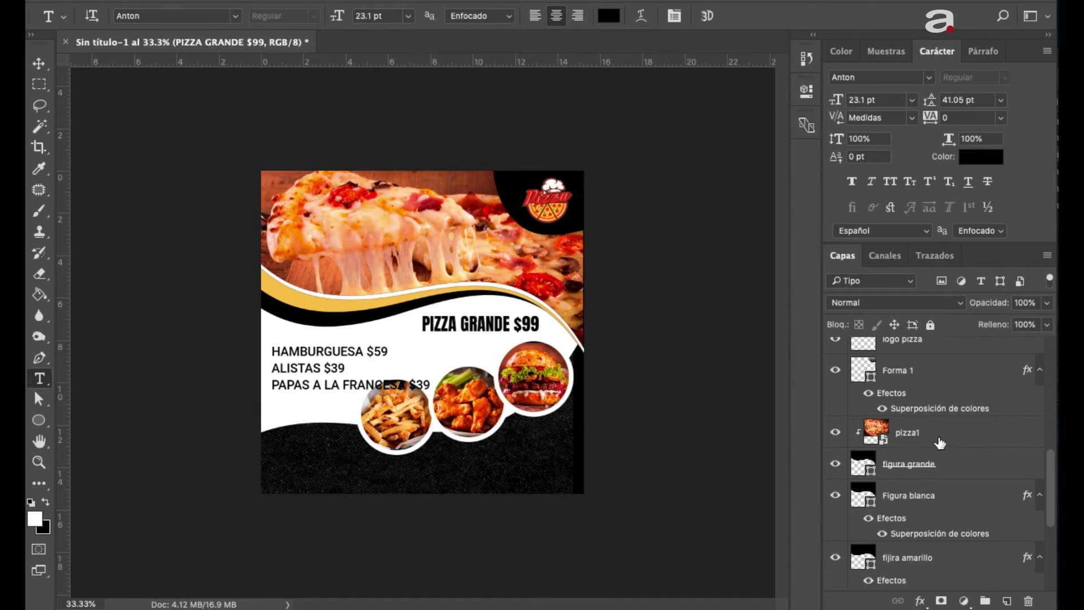
scroll(967, 452, down, 3)
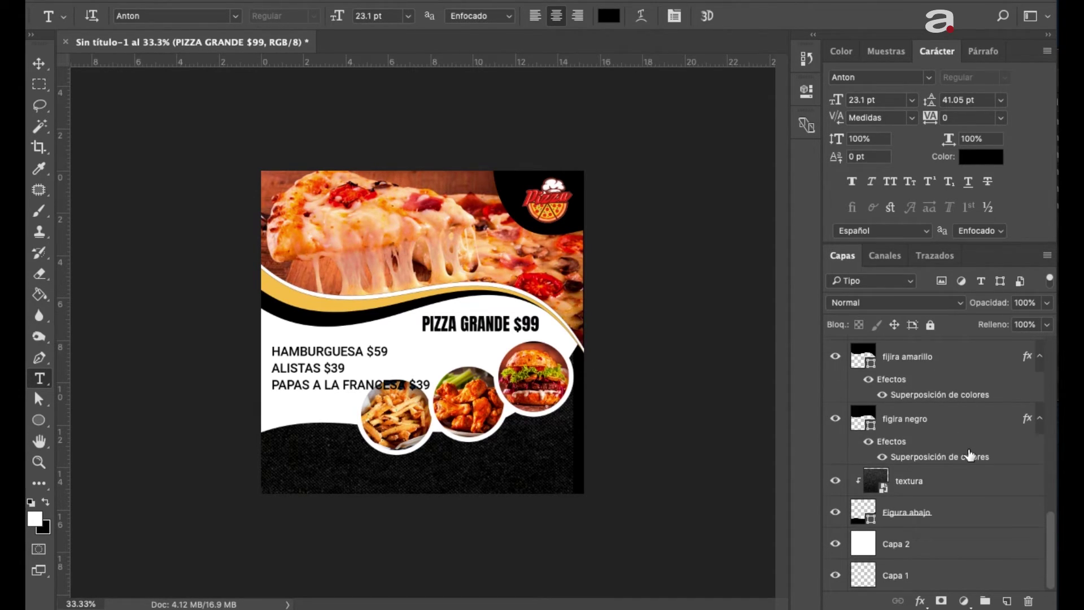
scroll(969, 455, up, 10)
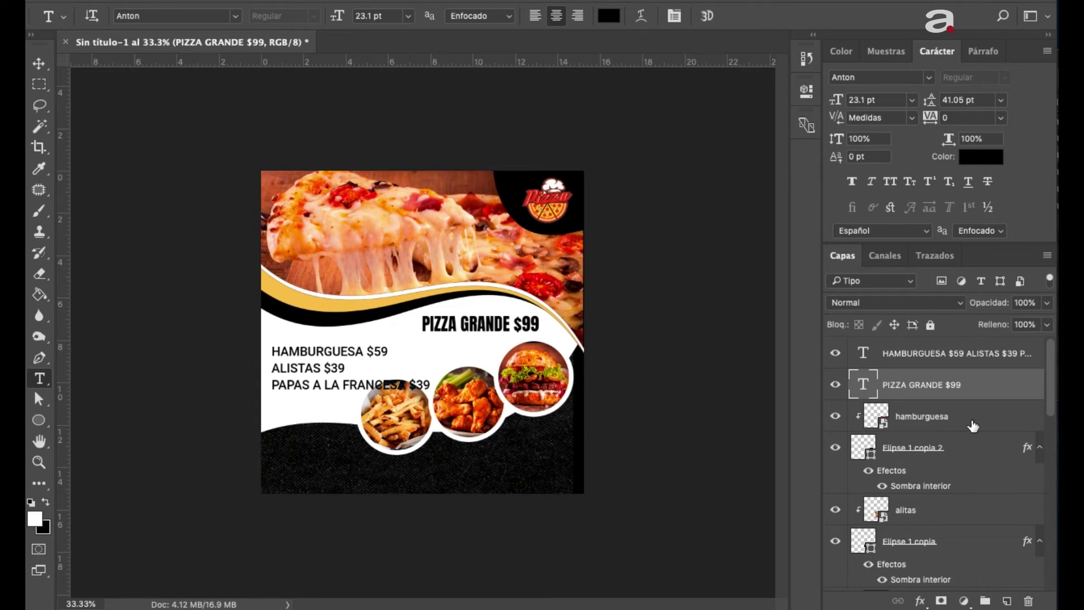
click(972, 422)
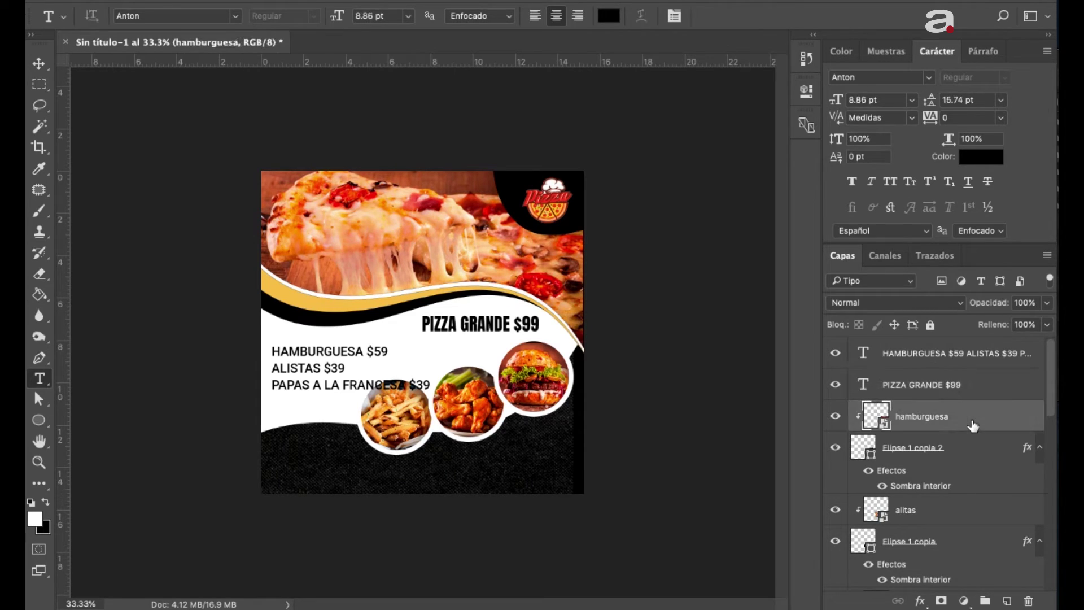
scroll(952, 451, down, 1)
scroll(951, 455, down, 2)
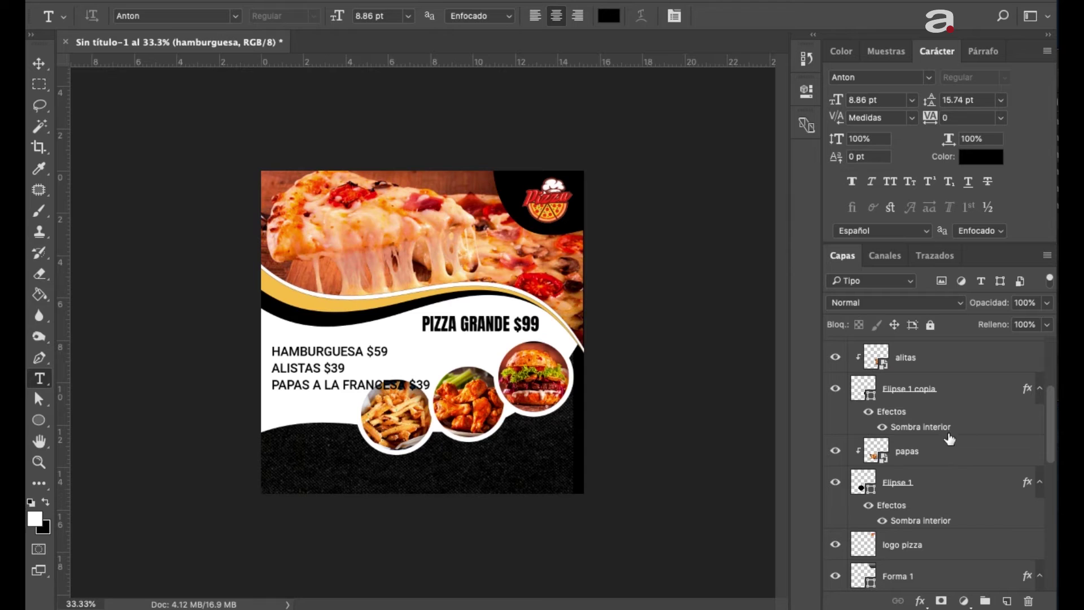
shift+click(968, 398)
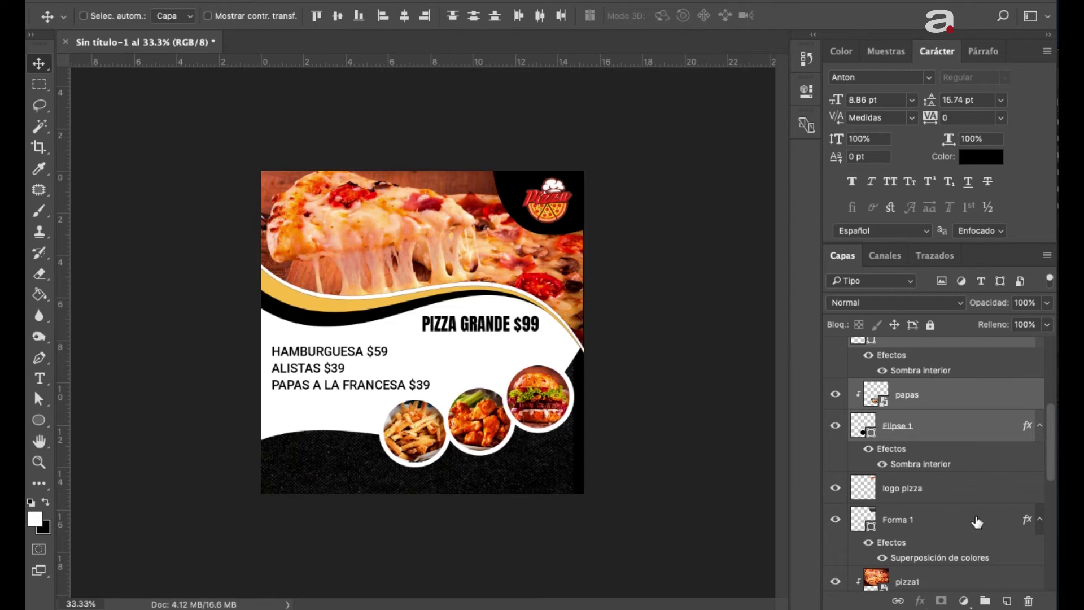
scroll(976, 515, up, 2)
scroll(976, 515, up, 3)
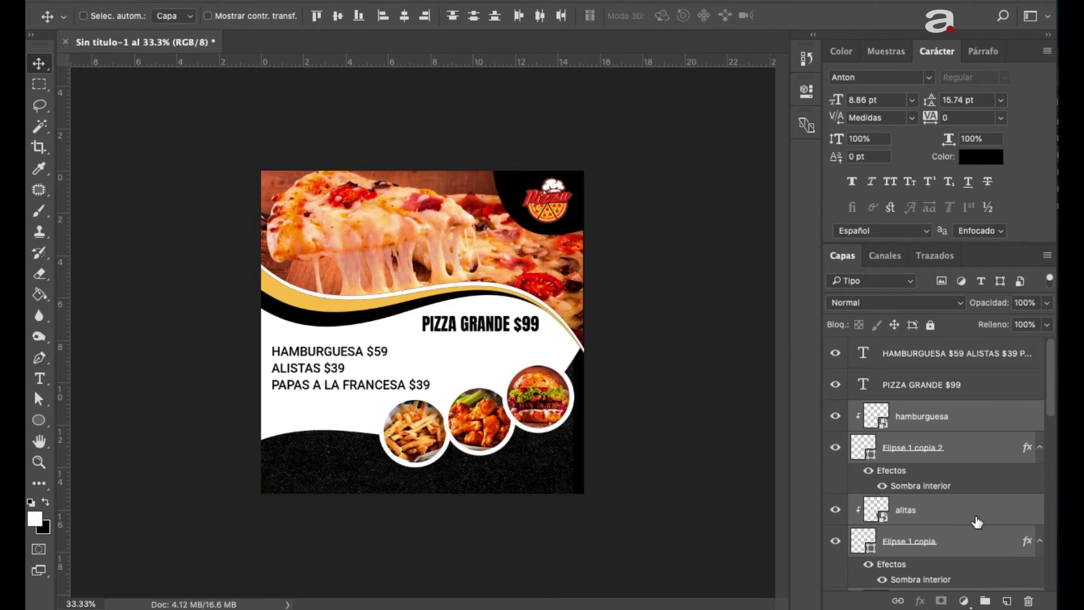
click(954, 362)
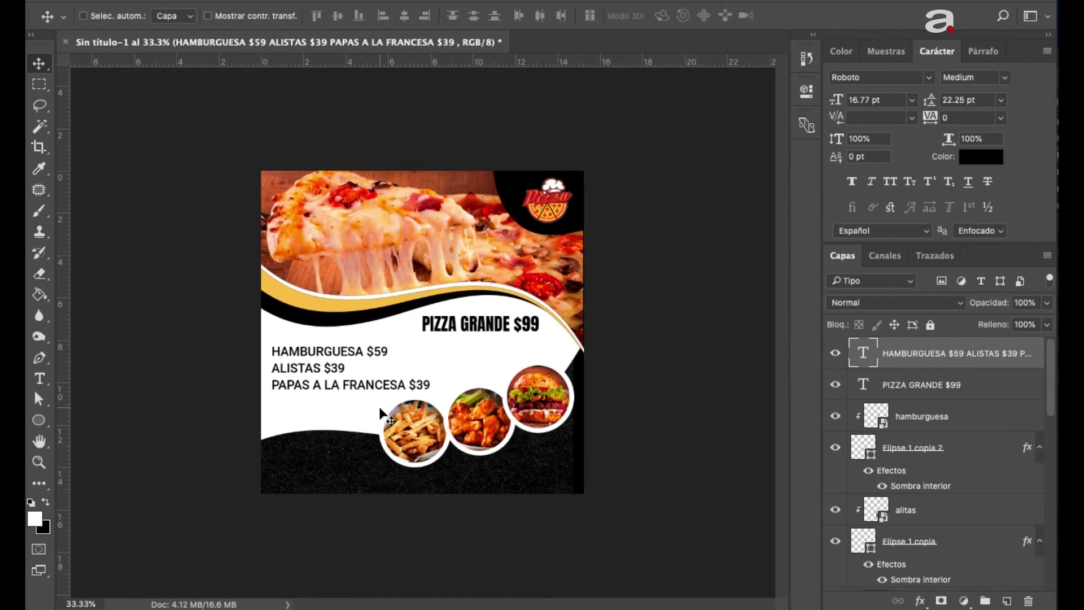
Retype the first two menu items as 'Hamburguesa' and 'Alitas'
key(t)
click(363, 351)
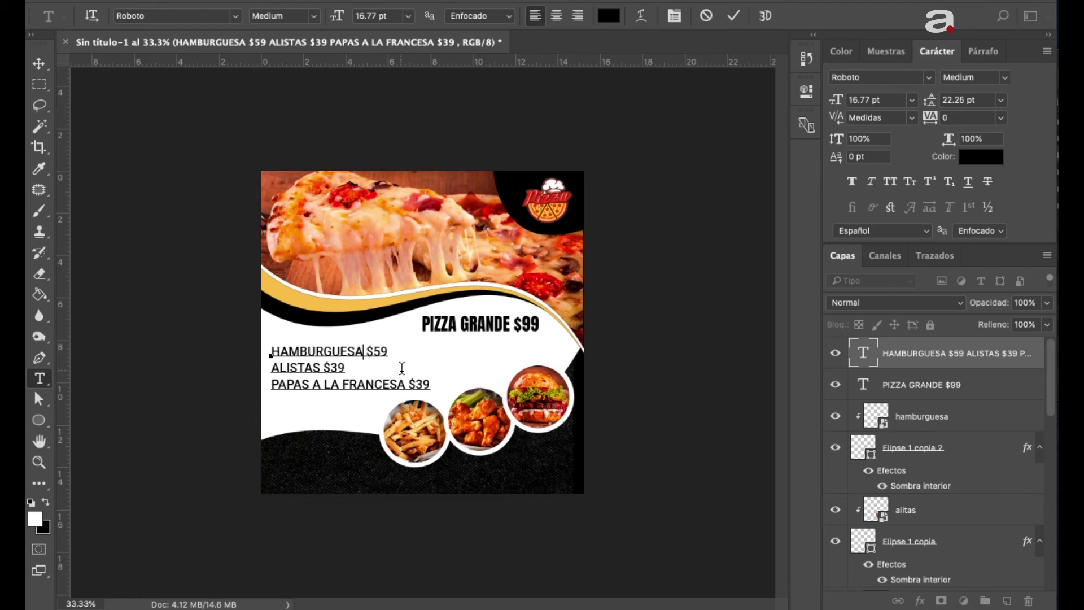
key(ctrl+shift+Left)
text(H)
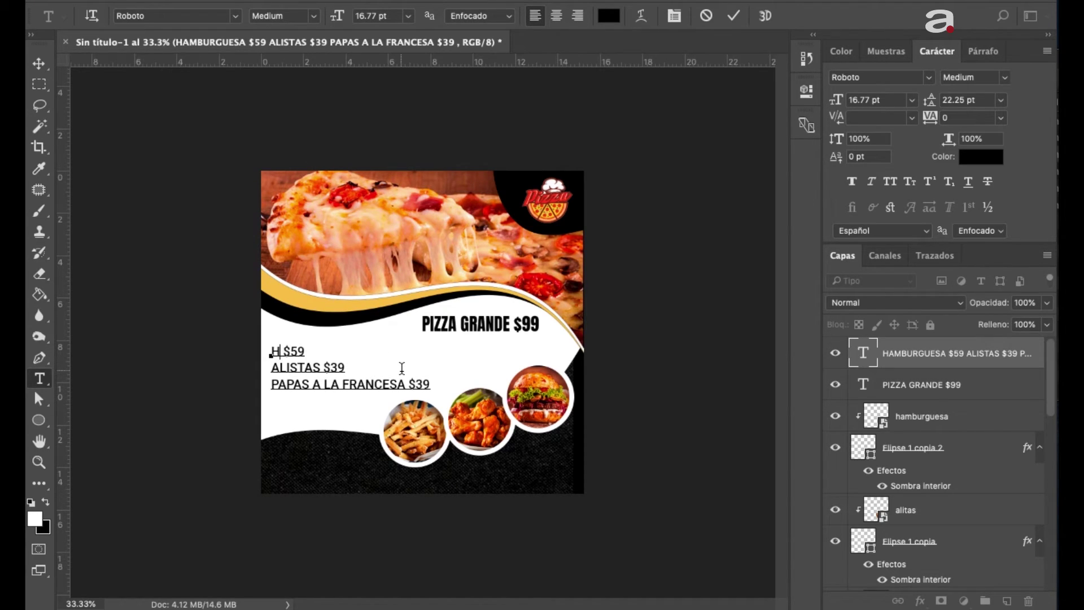
text(amburguesa)
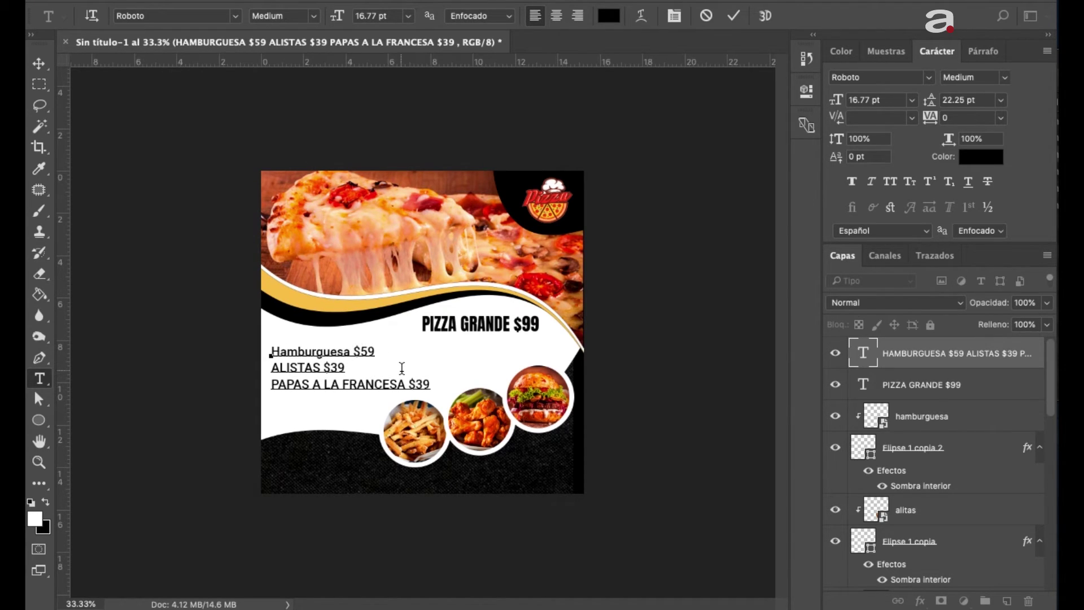
key(Down)
key(Left)
key(Left)
key(shift+Left)
key(shift+Left)
key(shift+Left)
key(shift+Left)
key(shift+Left)
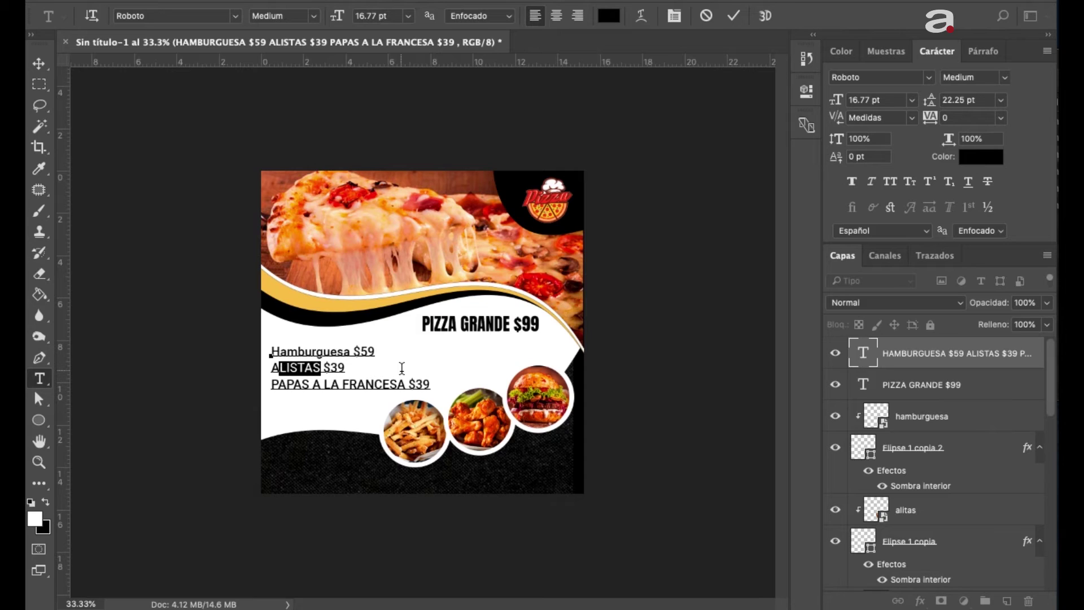
key(BackSpace)
text(litas)
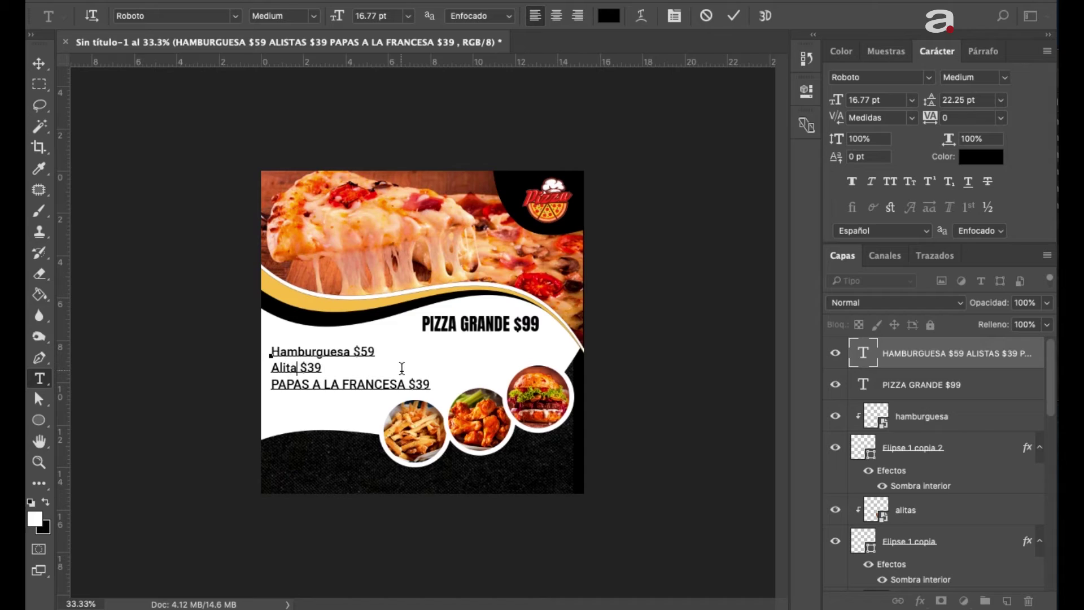
Retype the third line as 'Papas a la francesa' and commit the text
key(Down)
key(Right)
key(Right)
key(Right)
key(Right)
key(Right)
key(Right)
key(Right)
key(Right)
key(Right)
key(shift+Up)
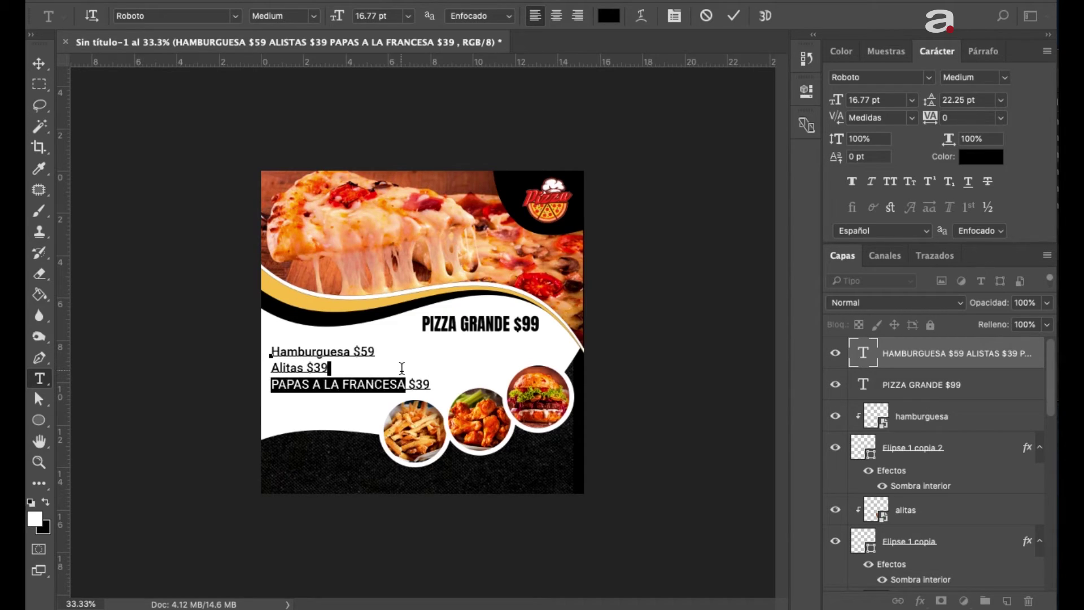
key(shift+Right)
text(Pa)
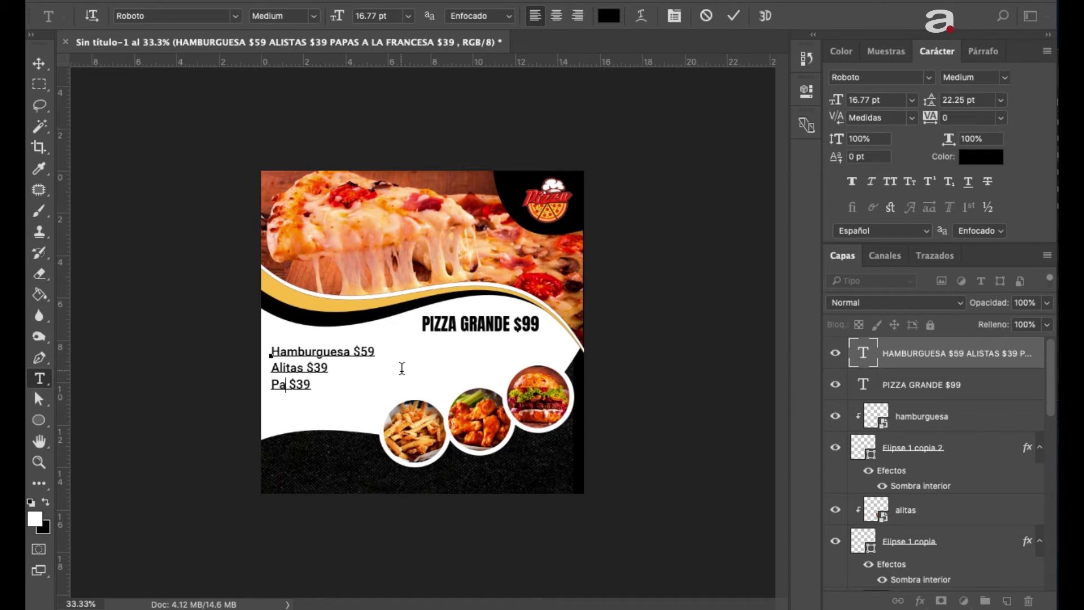
text(pas a la )
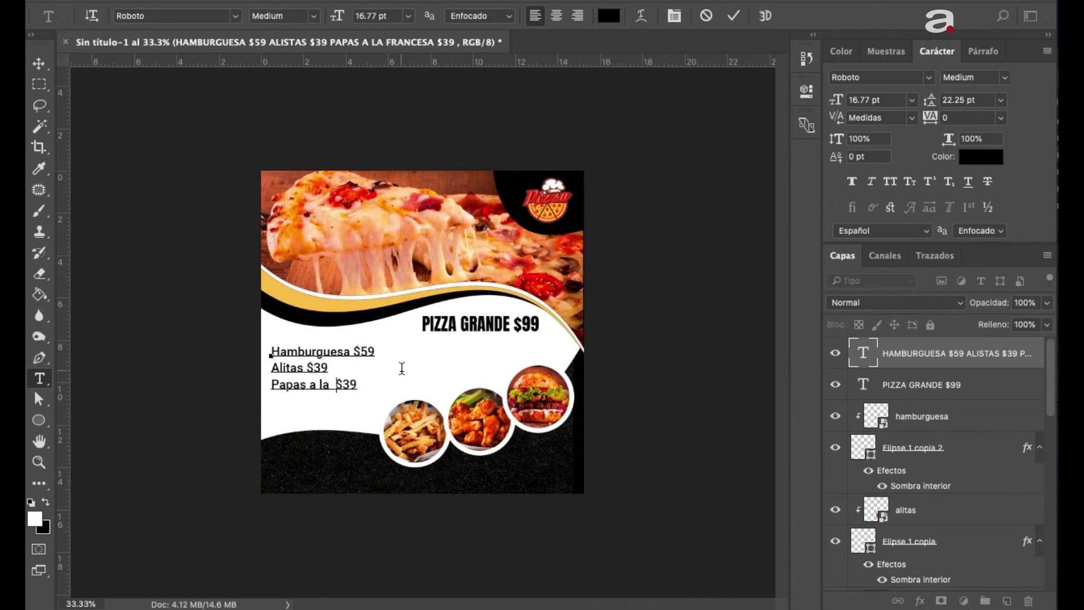
text(francesa)
click(973, 367)
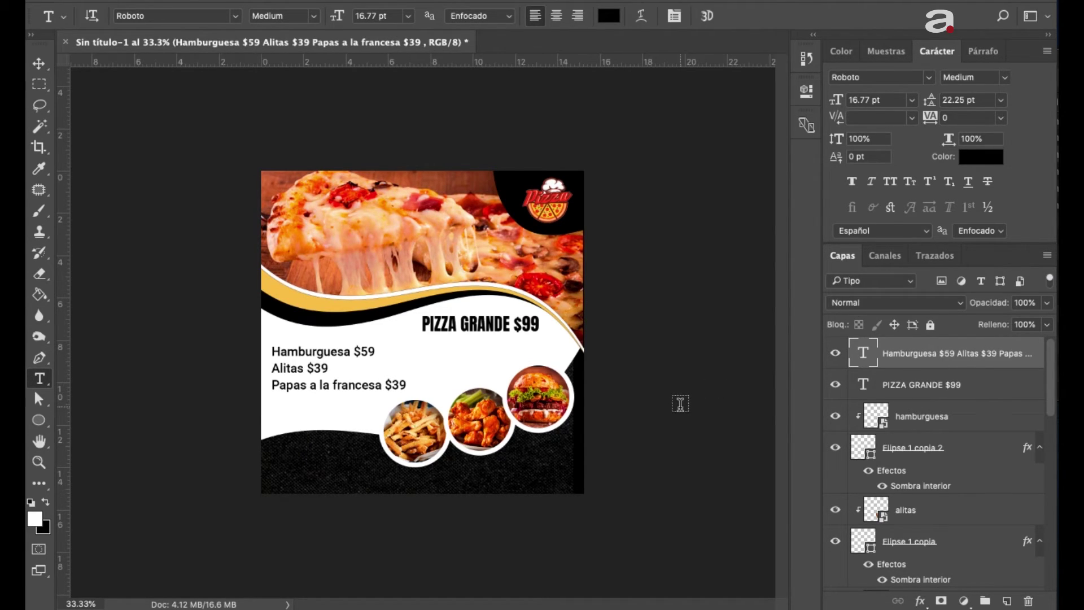
Nudge the menu text block slightly right and down
key(v)
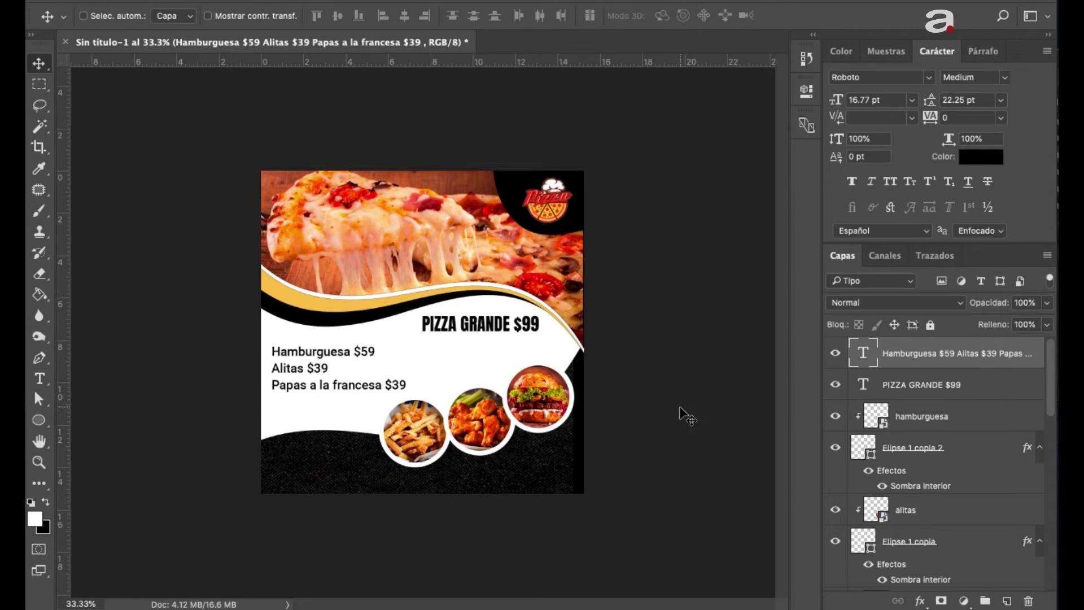
key(shift+Up)
key(shift+Up)
key(shift+Up)
key(shift+Right)
key(shift+Right)
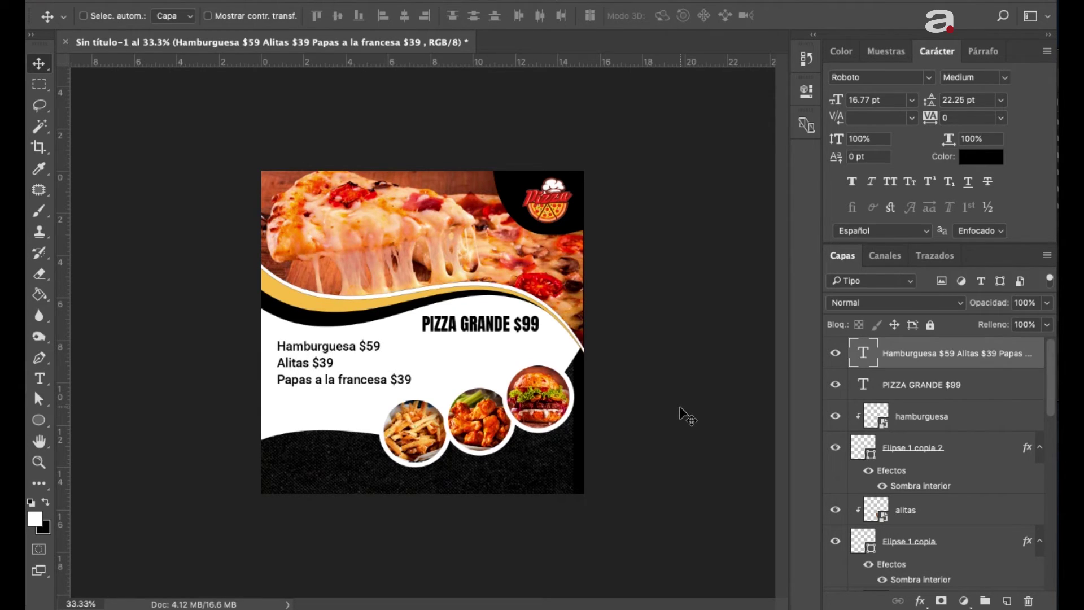
key(shift+Right)
key(shift+Right)
key(shift+Down)
key(shift+Down)
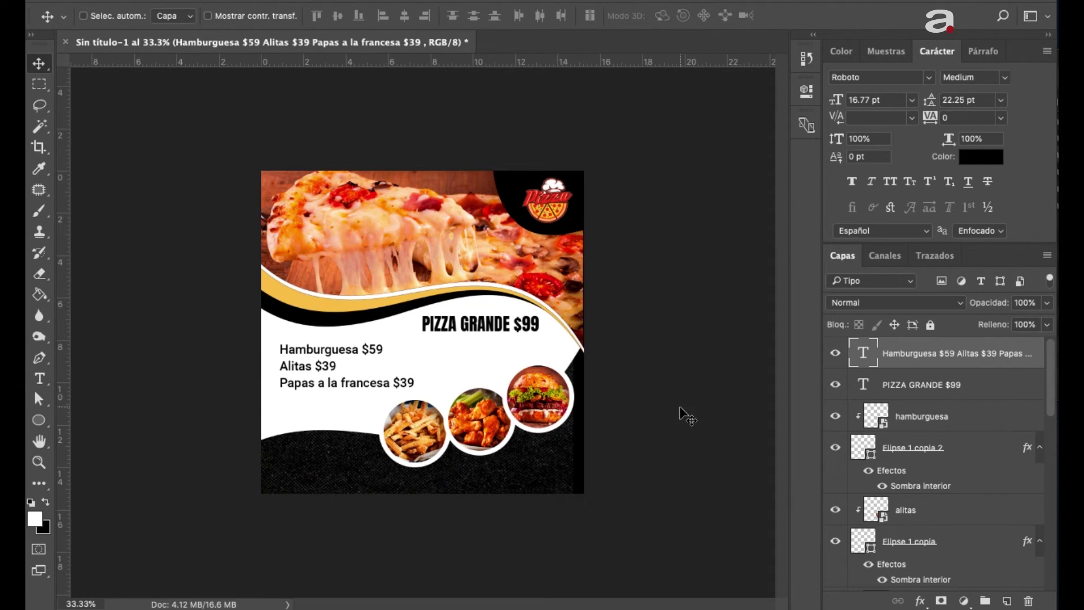
key(Down)
key(Down)
key(Down)
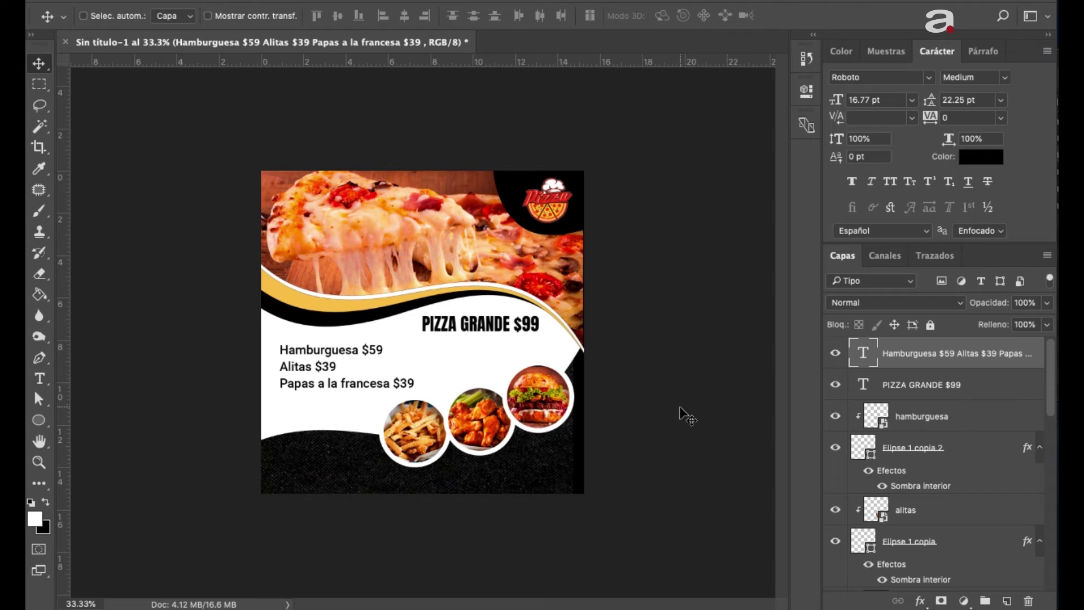
Add a white text line with the ordering telephone number at the flyer's bottom left
click(41, 379)
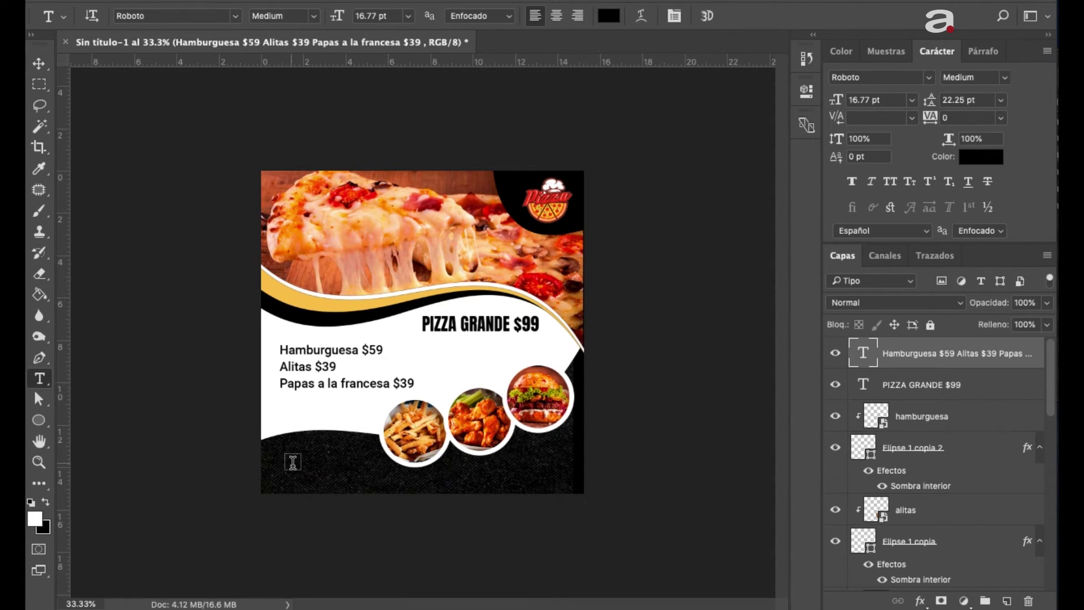
click(300, 479)
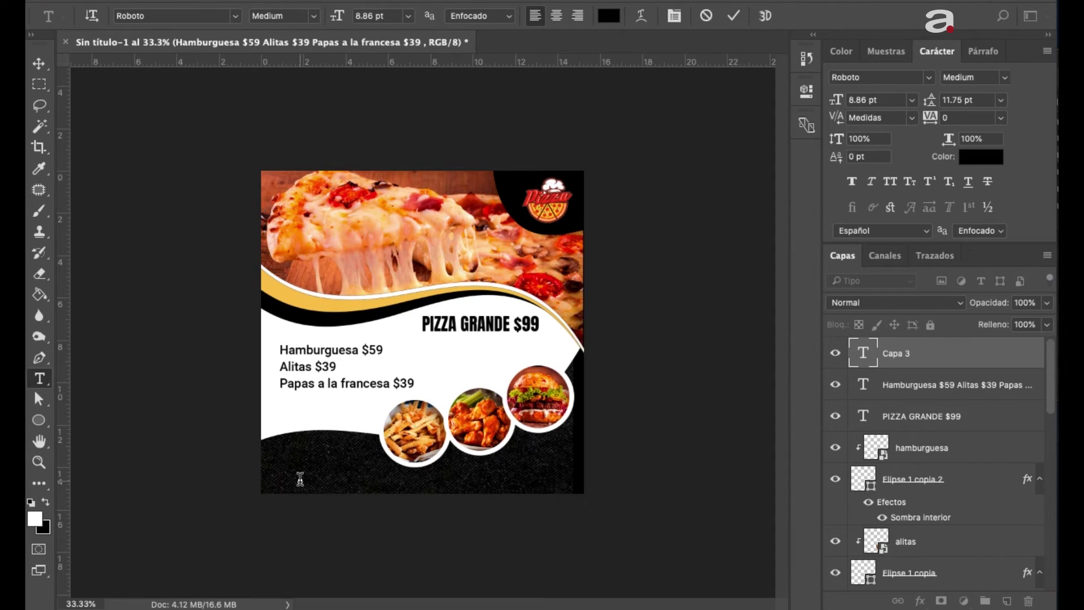
text(Ped)
text(idos al 55)
click(959, 368)
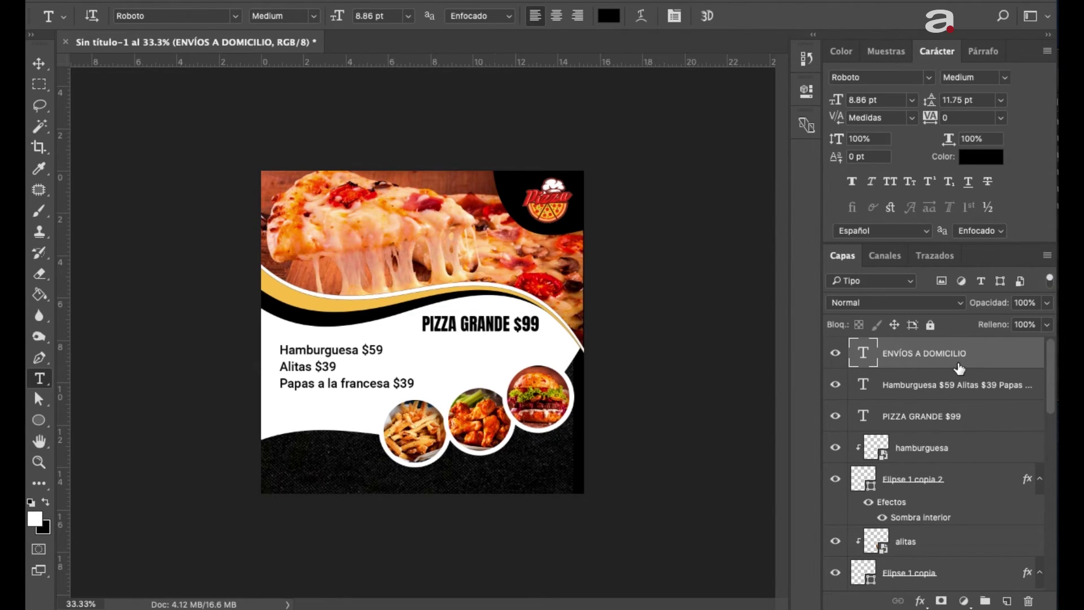
click(980, 156)
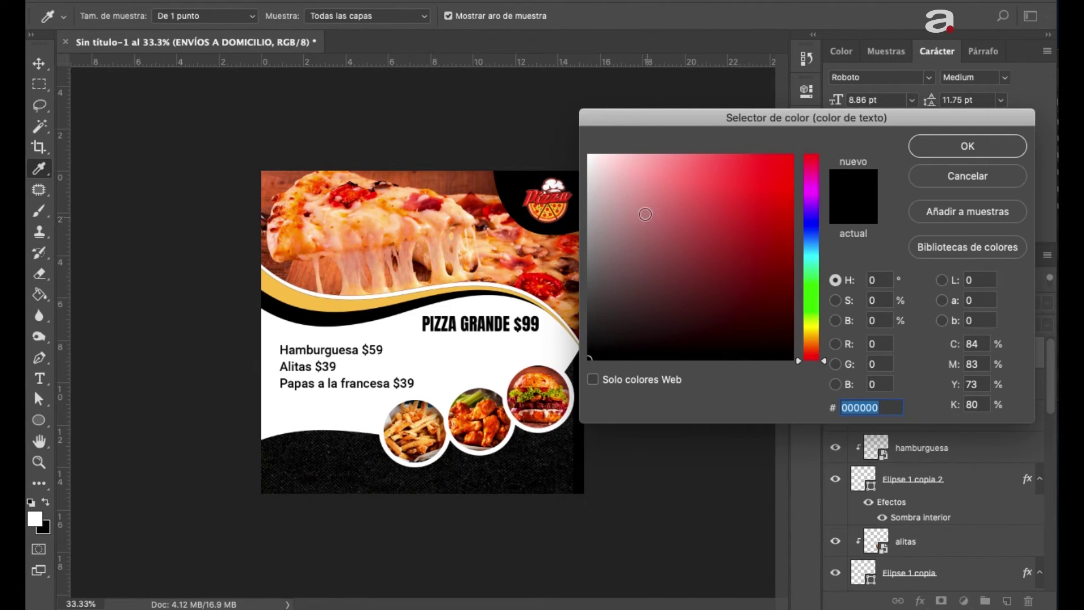
drag(641, 213, 556, 138)
click(948, 151)
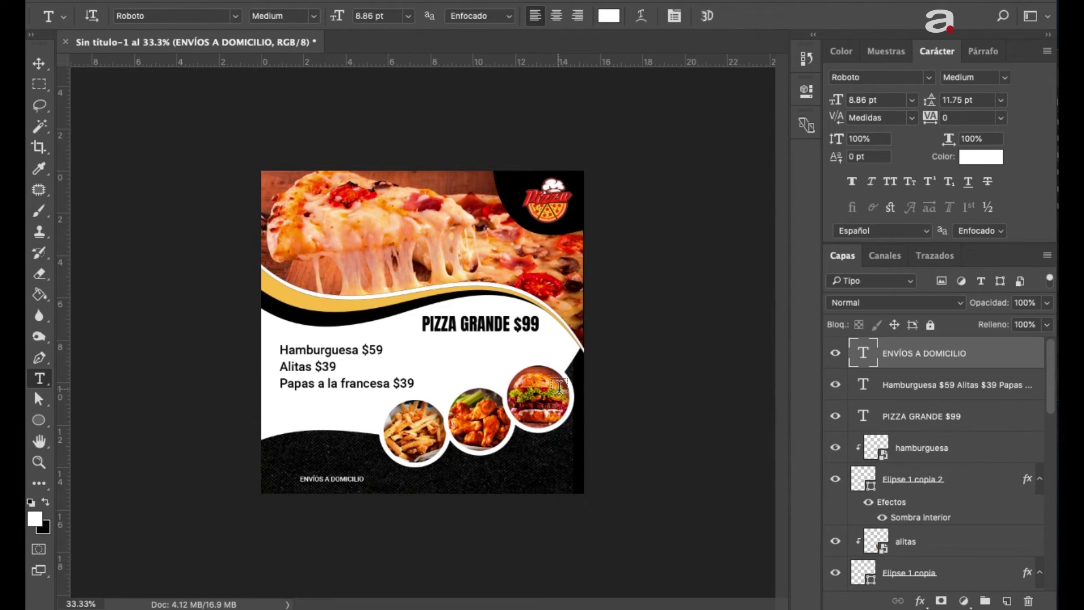
Enlarge ENVÍOS A DOMICILIO to about 180% and move it to the bottom right
key(ctrl+t)
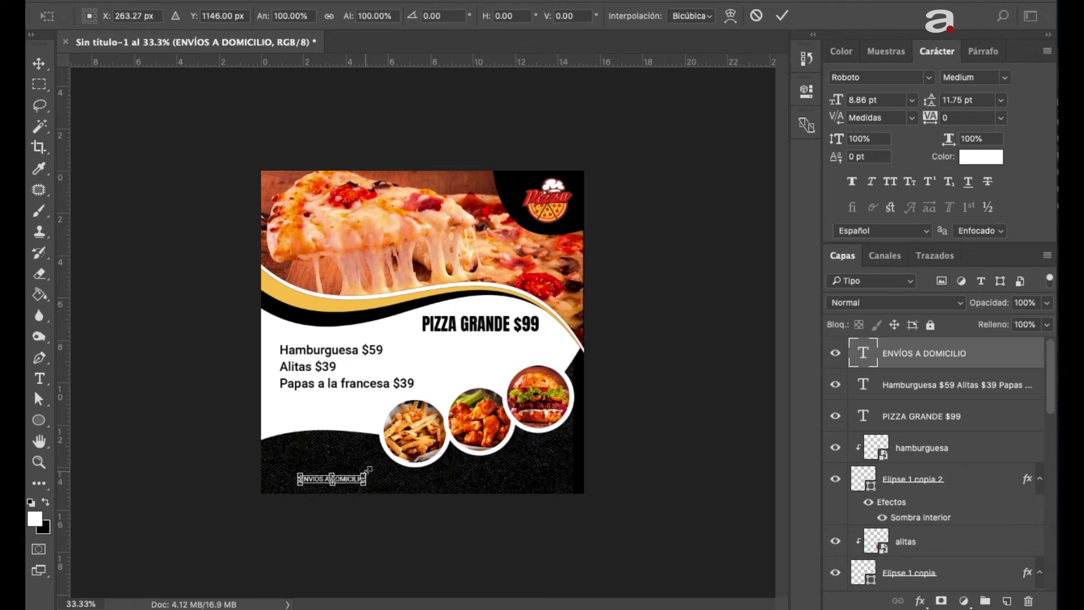
drag(368, 469, 416, 460)
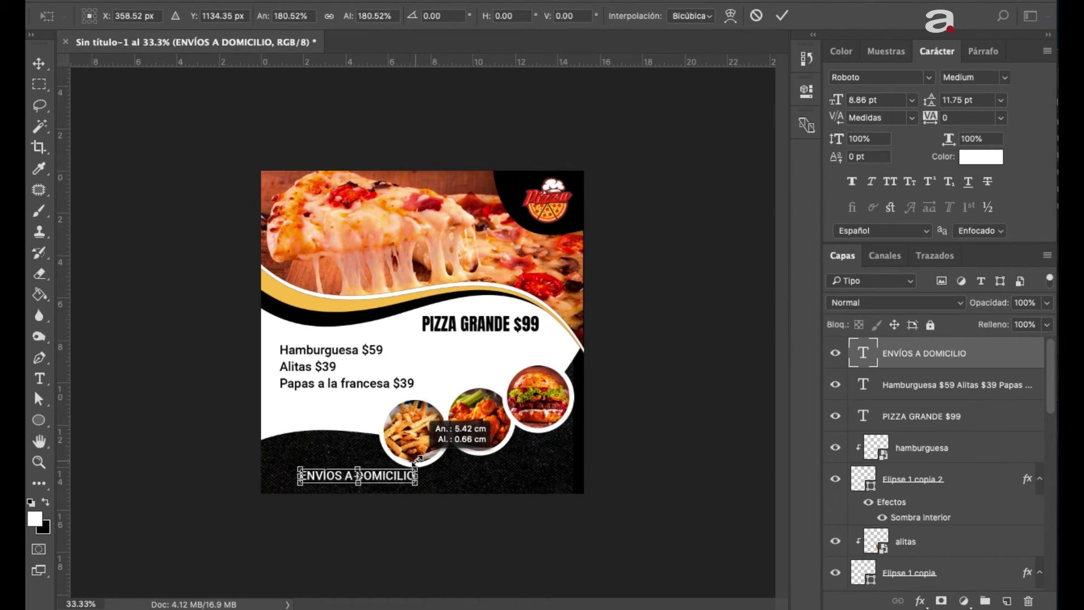
drag(382, 481, 534, 480)
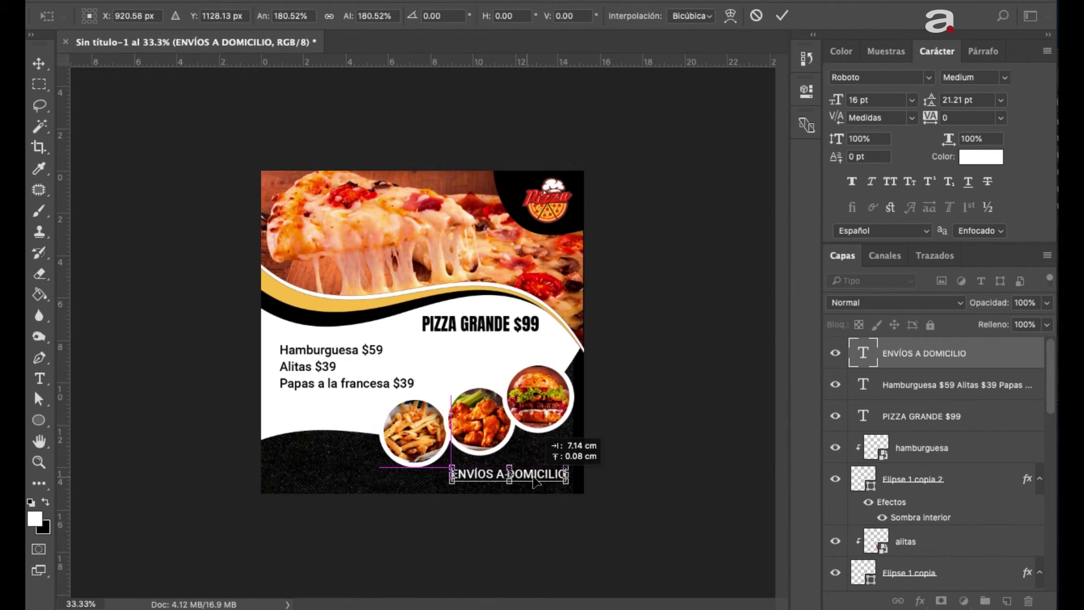
key(Return)
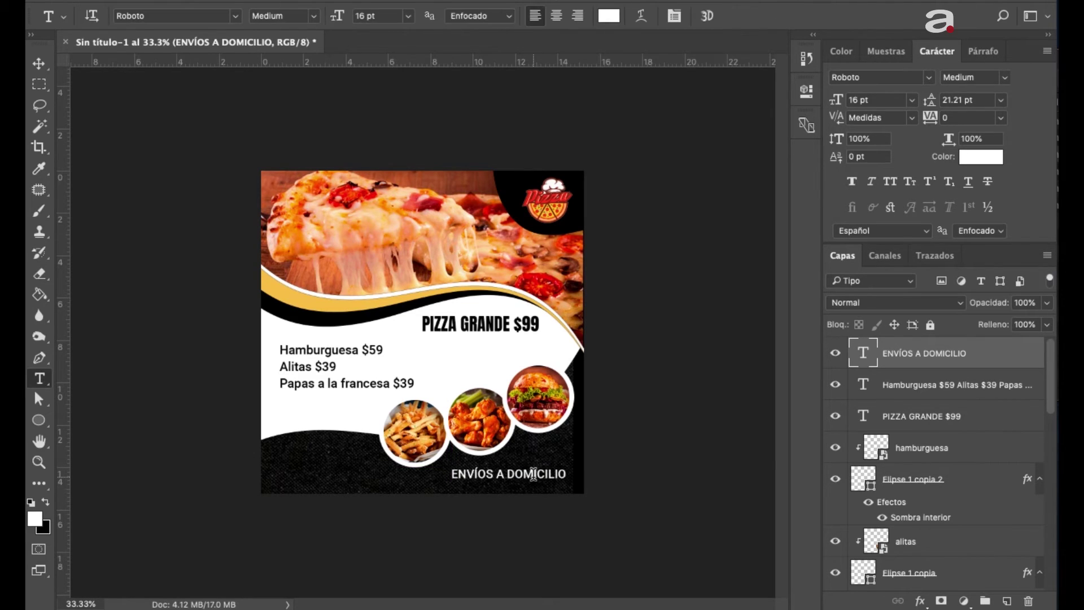
key(v)
key(Up)
key(Up)
key(Up)
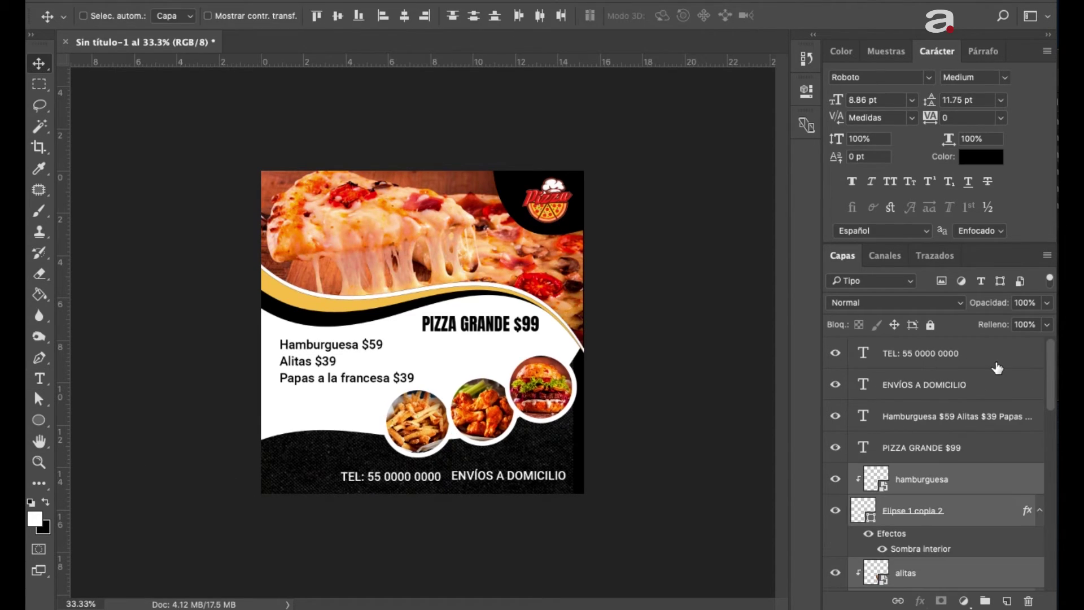
Draw a wide rounded-rectangle pill at the flyer's lower left
click(37, 423)
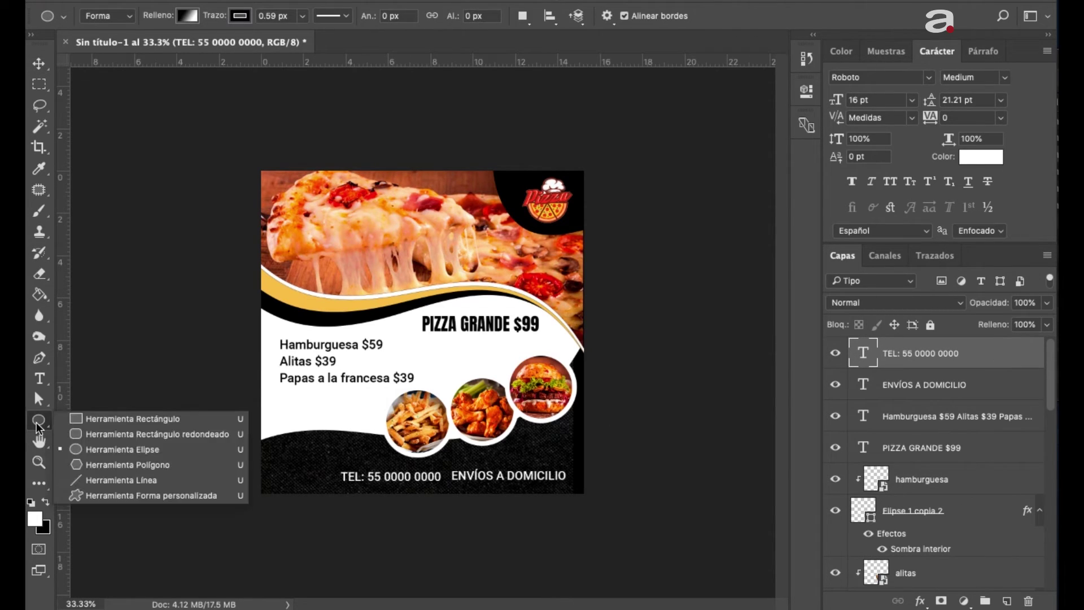
click(103, 435)
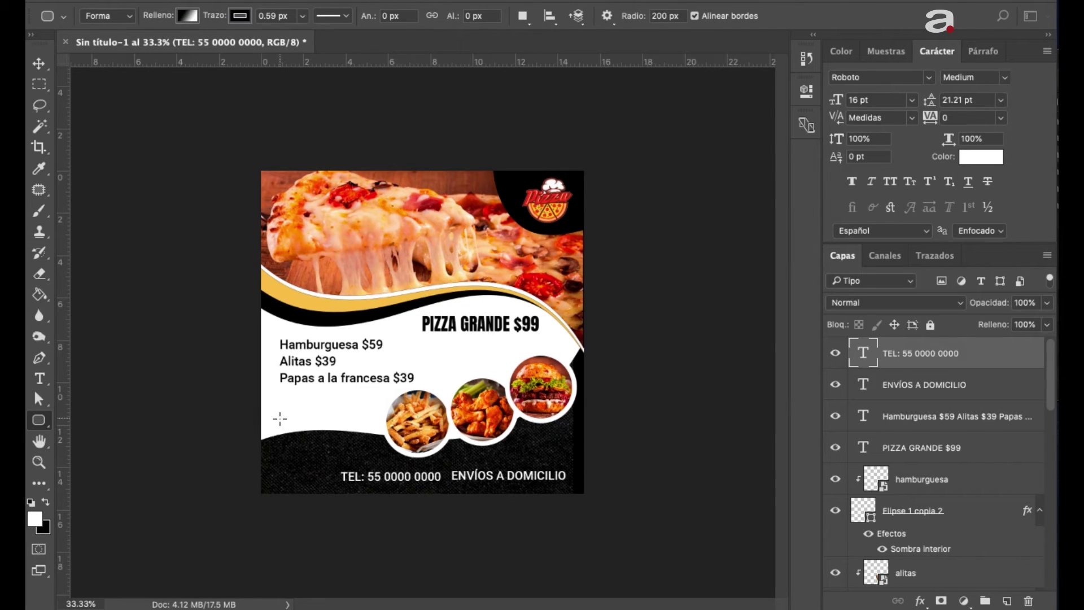
drag(280, 418, 356, 438)
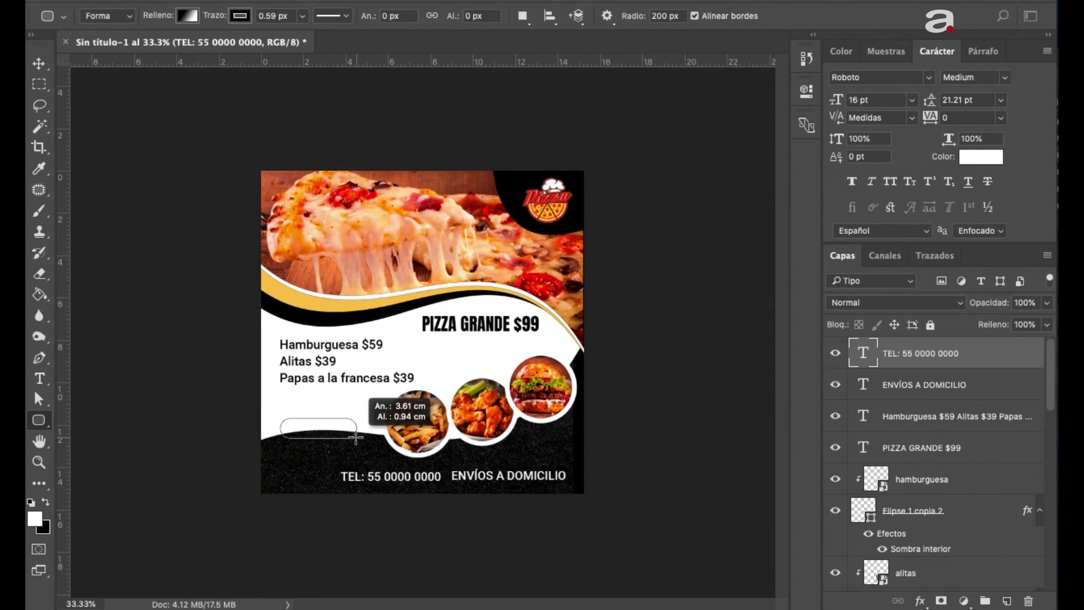
drag(355, 438, 354, 435)
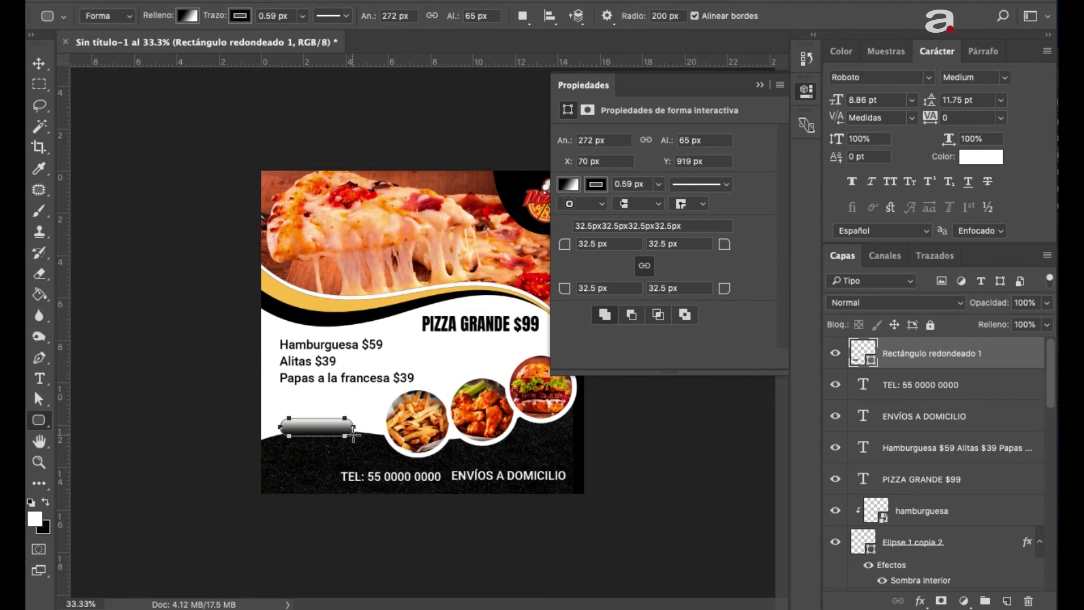
Fill the pill with golden #ebc358 sampled from the yellow wave and remove its stroke
click(571, 184)
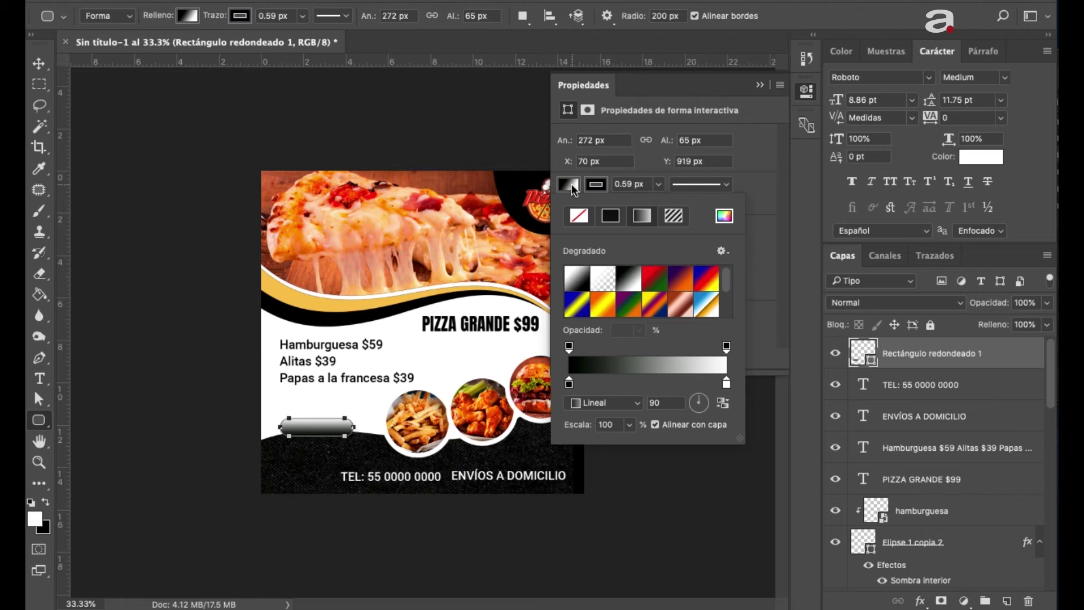
click(724, 216)
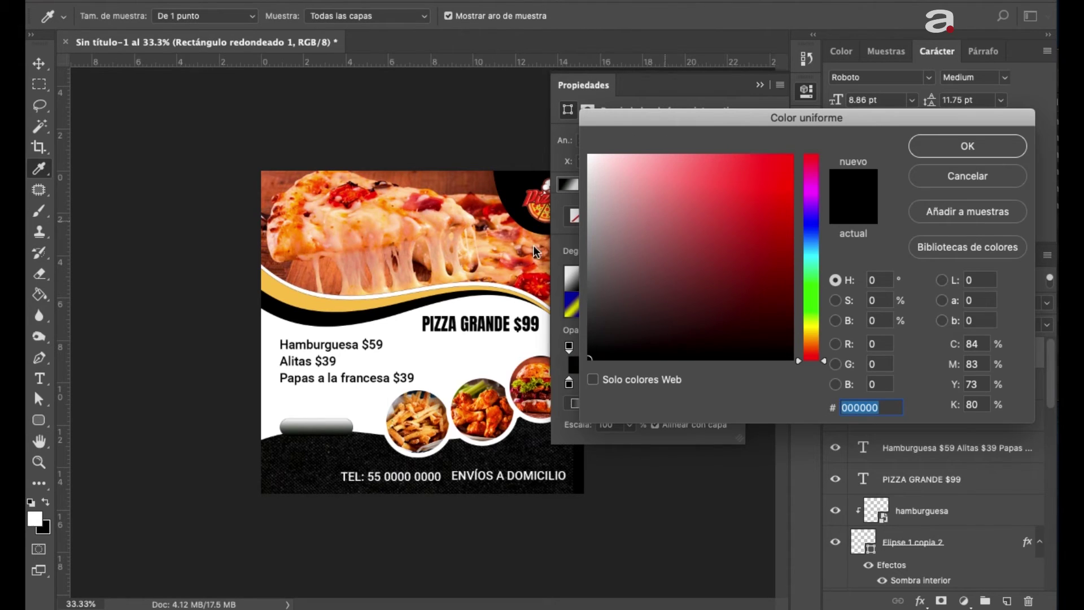
click(317, 297)
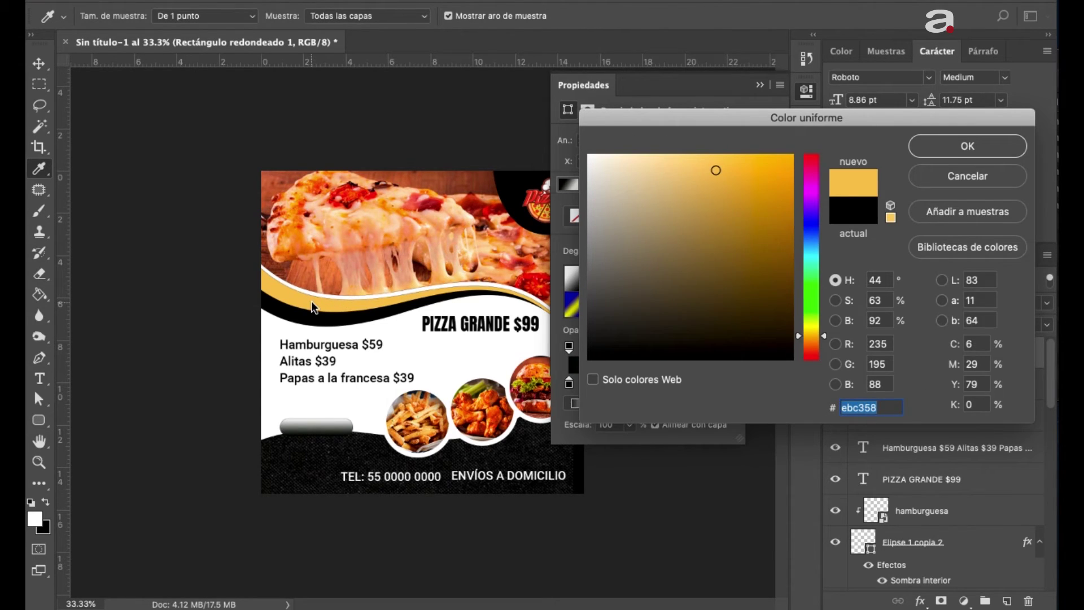
click(947, 146)
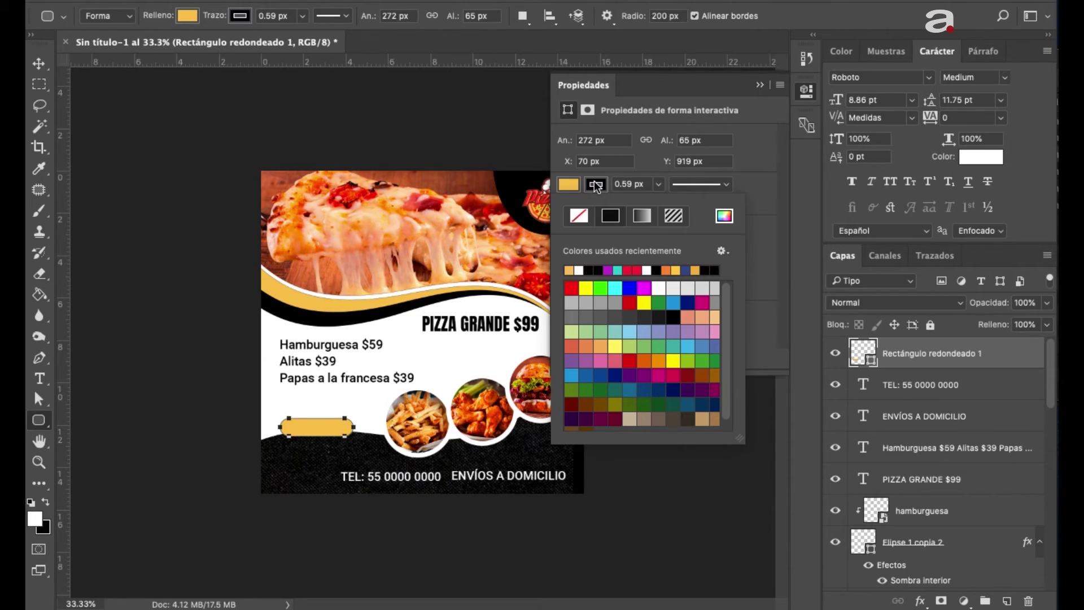
click(579, 215)
click(767, 208)
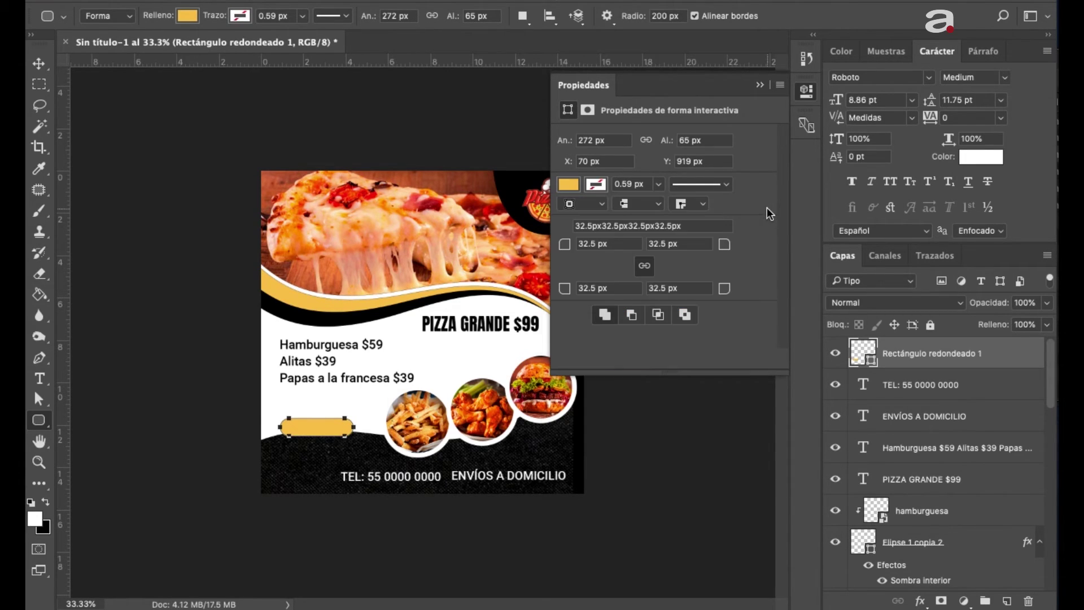
click(760, 84)
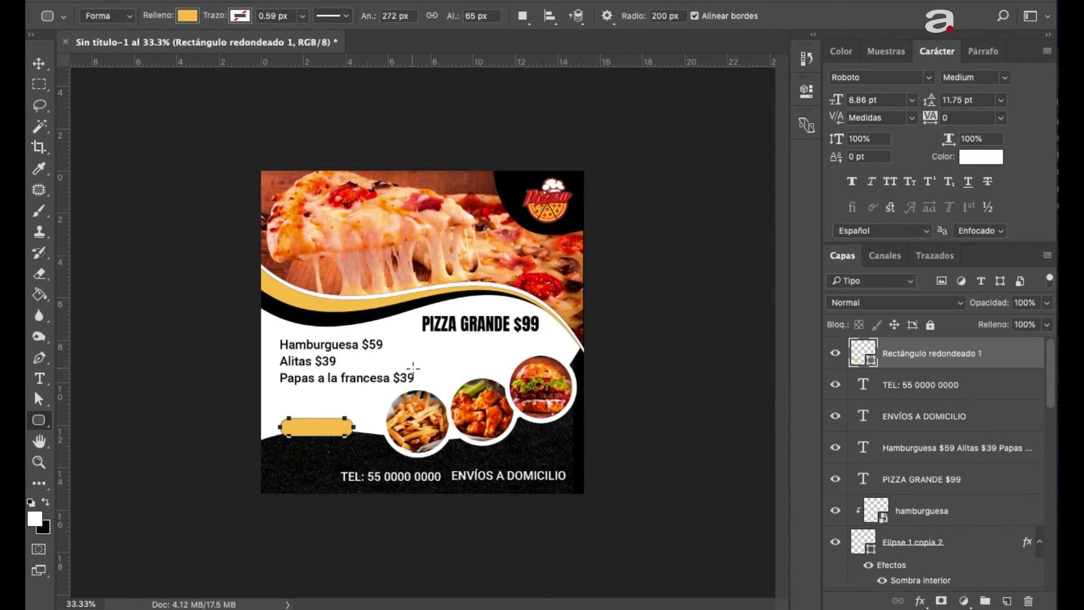
Nudge the yellow pill down and left onto the bottom text line
key(v)
key(shift+Down)
key(shift+Down)
key(shift+Down)
key(shift+Down)
key(shift+Down)
key(shift+Down)
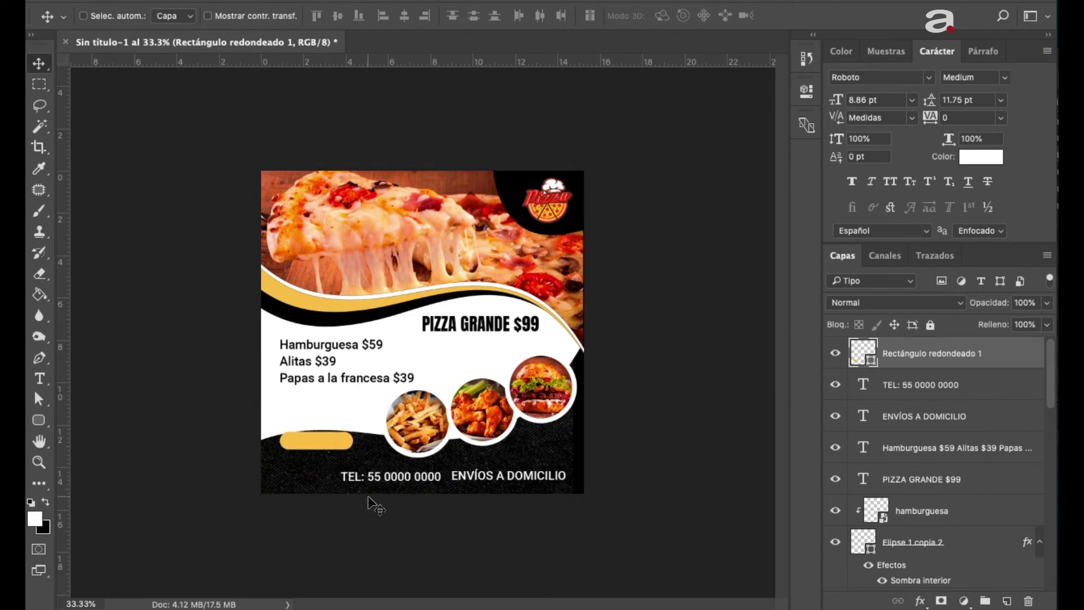
key(shift+Down)
key(shift+Down)
key(shift+Down)
key(shift+Down)
key(shift+Down)
key(shift+Left)
key(shift+Left)
key(shift+Left)
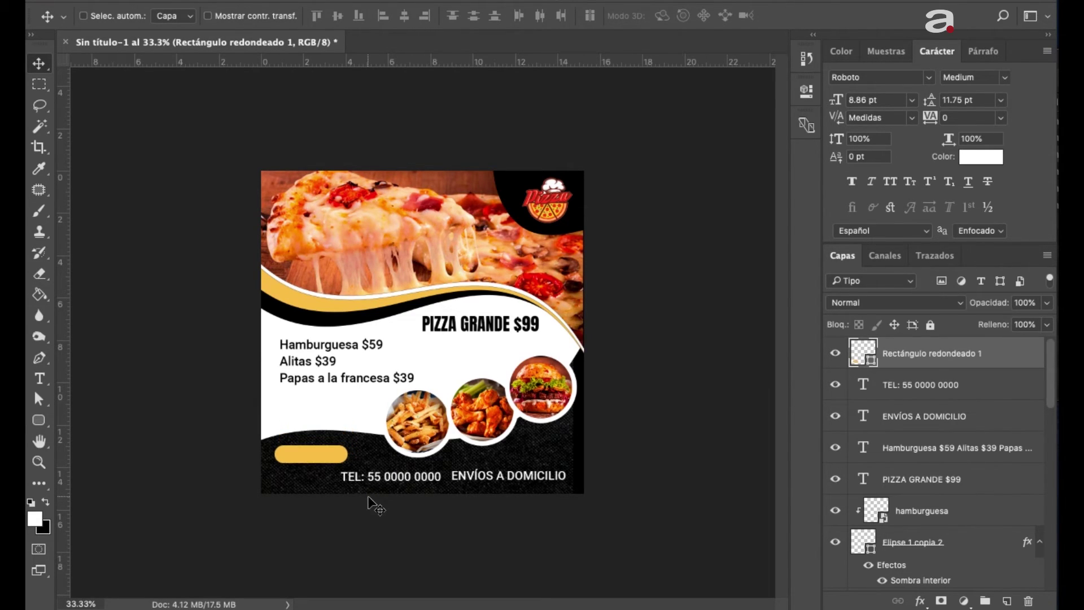
key(shift+Left)
key(shift+Left)
key(shift+Up)
key(shift+Down)
key(shift+Down)
key(shift+Down)
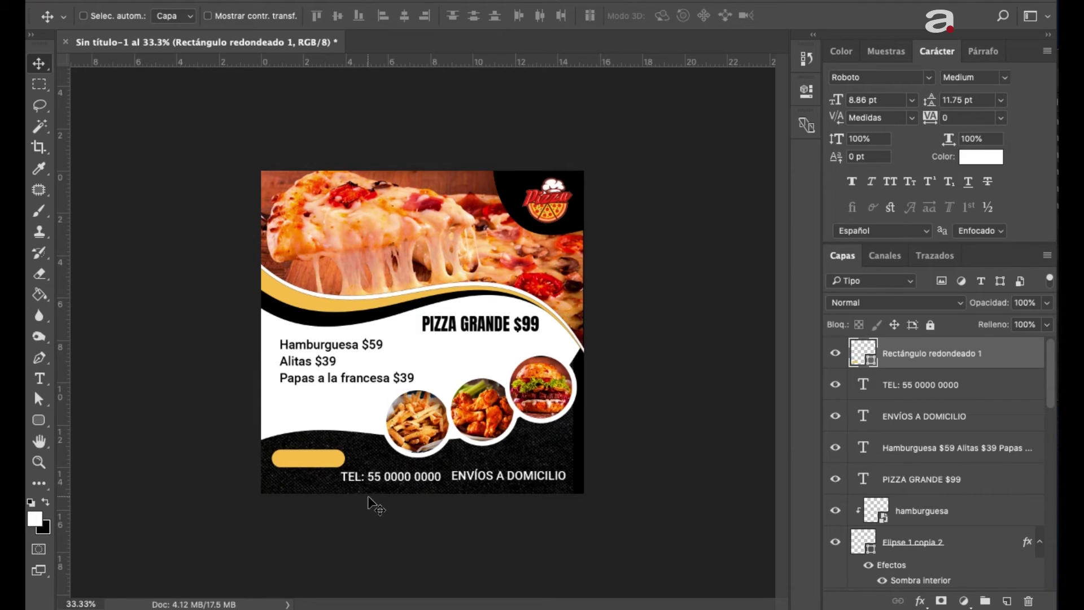
key(shift+Down)
key(shift+Down)
key(shift+Down)
key(shift+Down)
key(shift+Down)
key(shift+Down)
key(shift+Down)
key(shift+Down)
key(shift+Down)
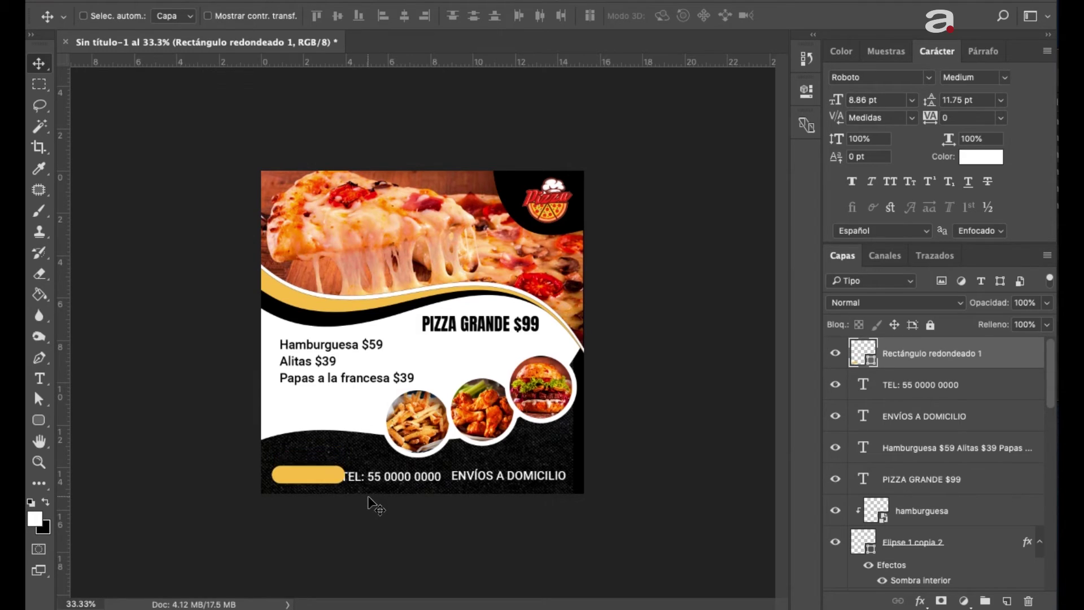
key(shift+Up)
key(shift+Down)
Shrink the telephone and ENVÍOS A DOMICILIO text lines together to 14.19 pt
click(992, 396)
shift+click(992, 424)
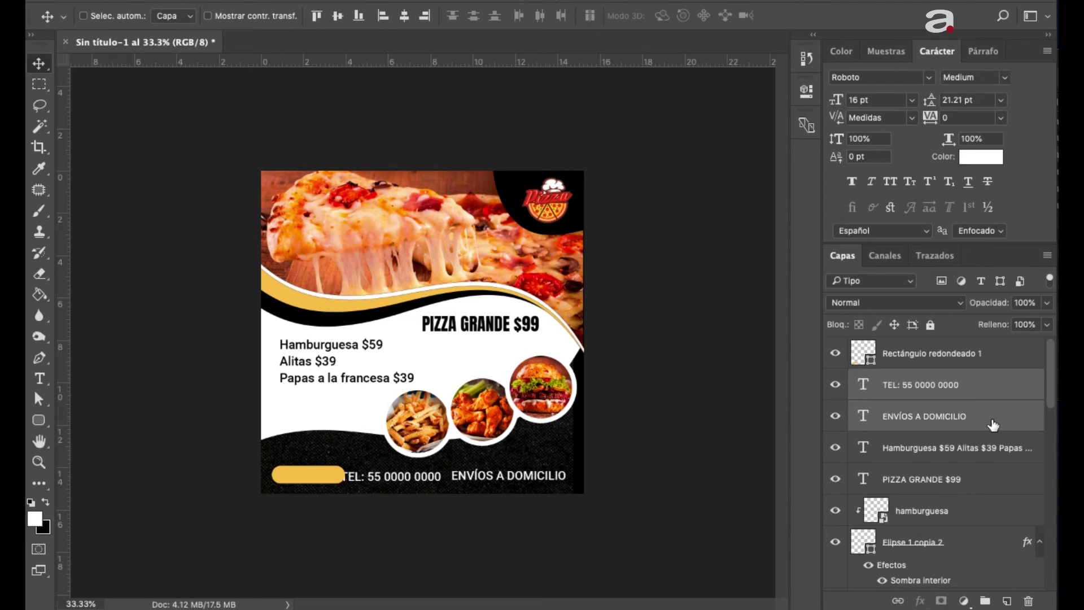
key(ctrl+t)
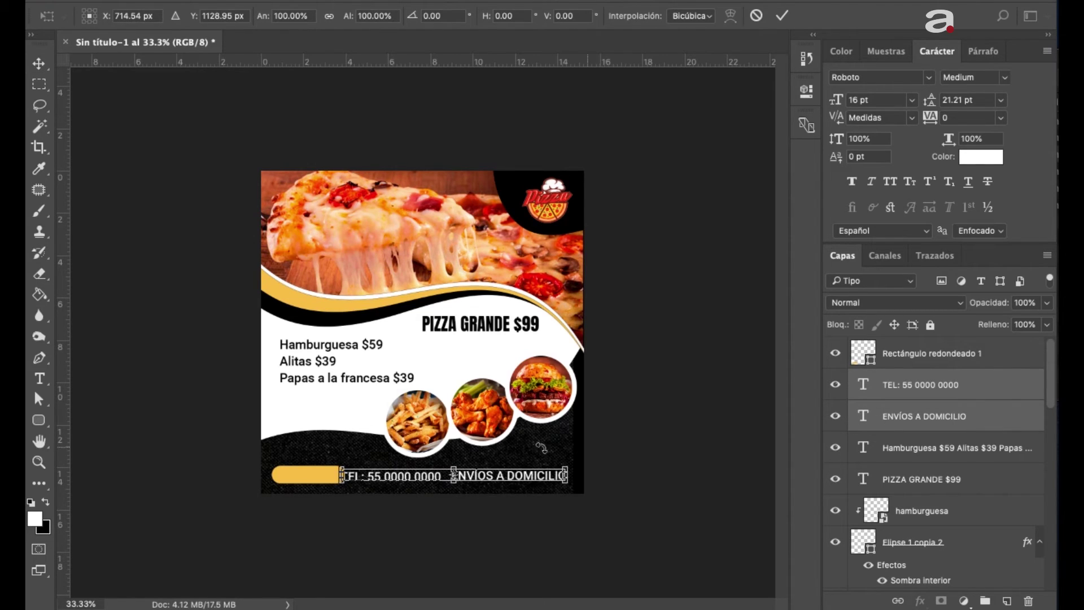
drag(336, 461, 361, 467)
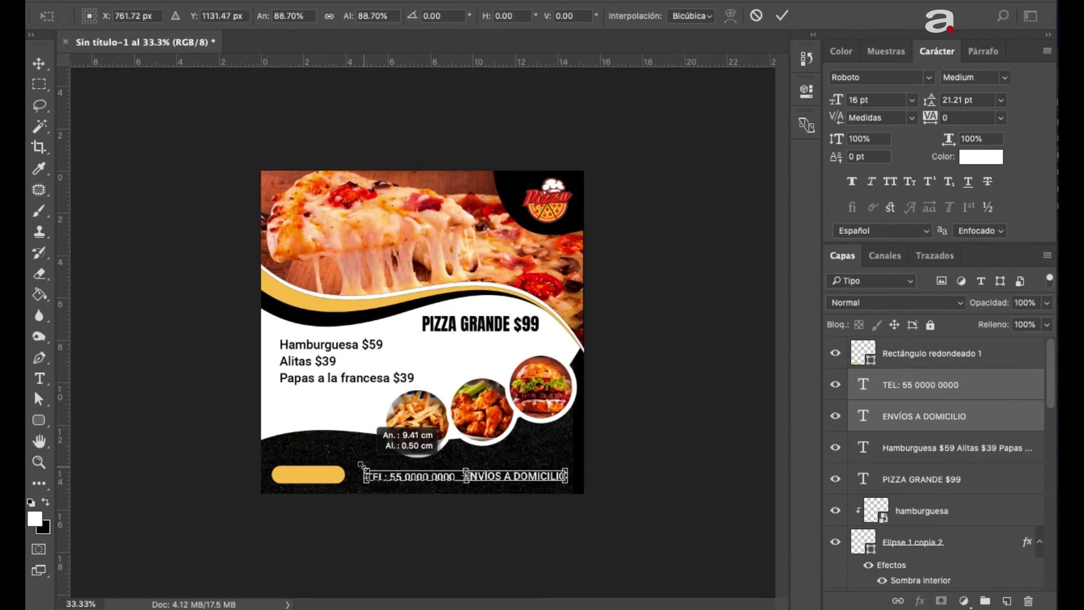
key(Return)
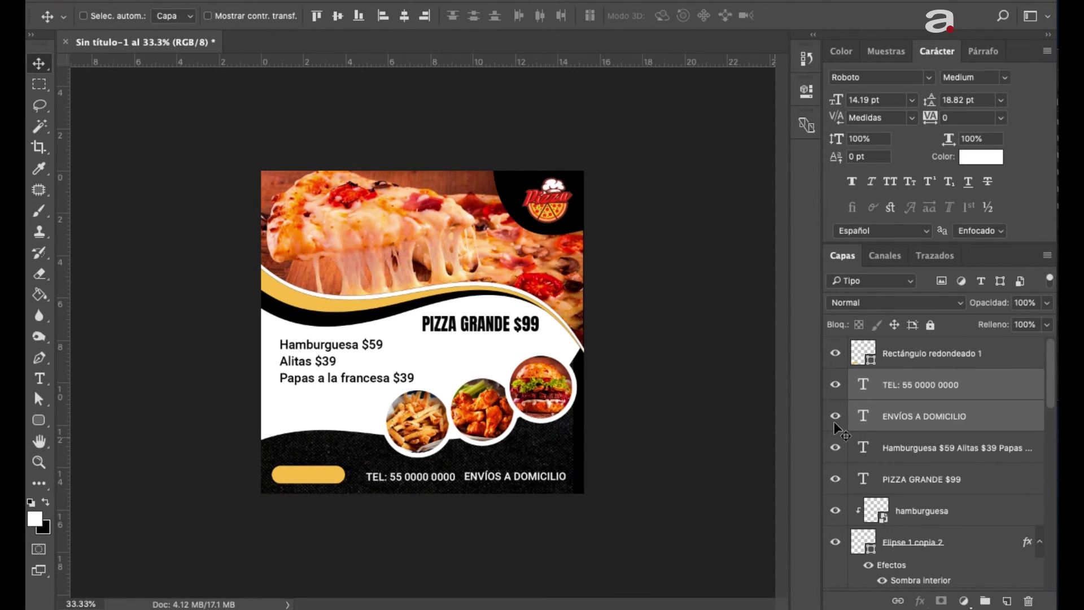
Fine-tune the yellow pill's position slightly right and down beside the text
click(1010, 358)
key(shift+Right)
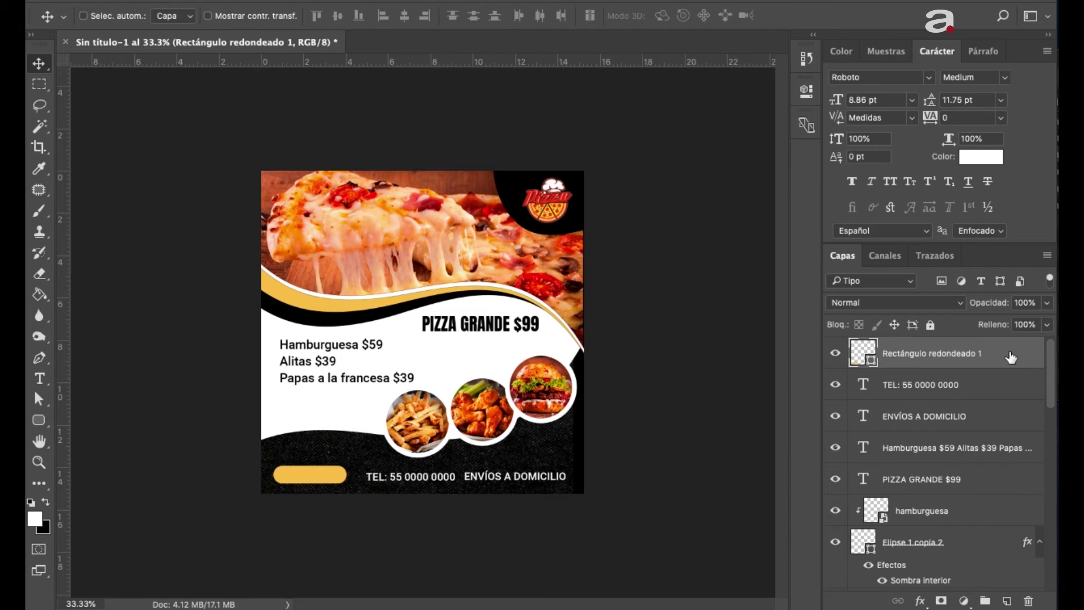
key(shift+Right)
key(shift+Down)
key(ctrl+plus)
key(ctrl+plus)
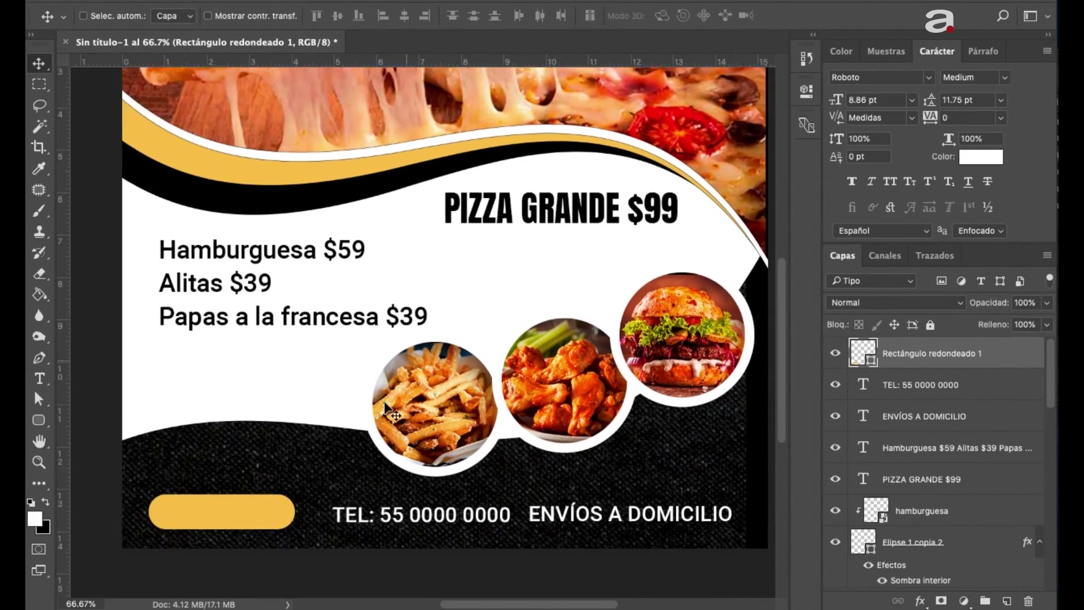
Add a new text line reading 'ORDENA AHORA' on the flyer
scroll(385, 407, down, 2)
click(39, 379)
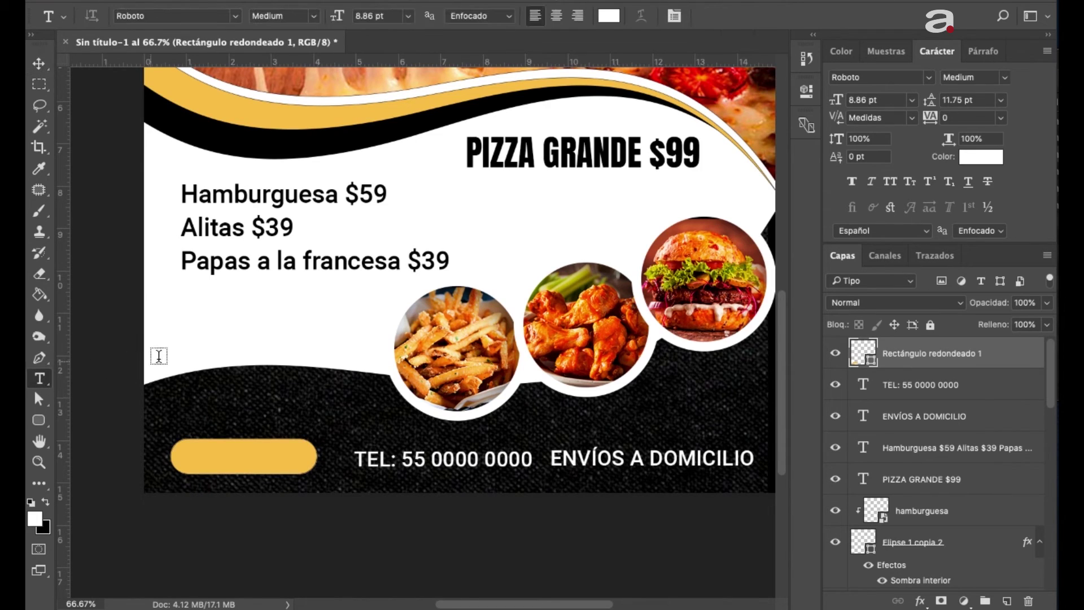
click(205, 360)
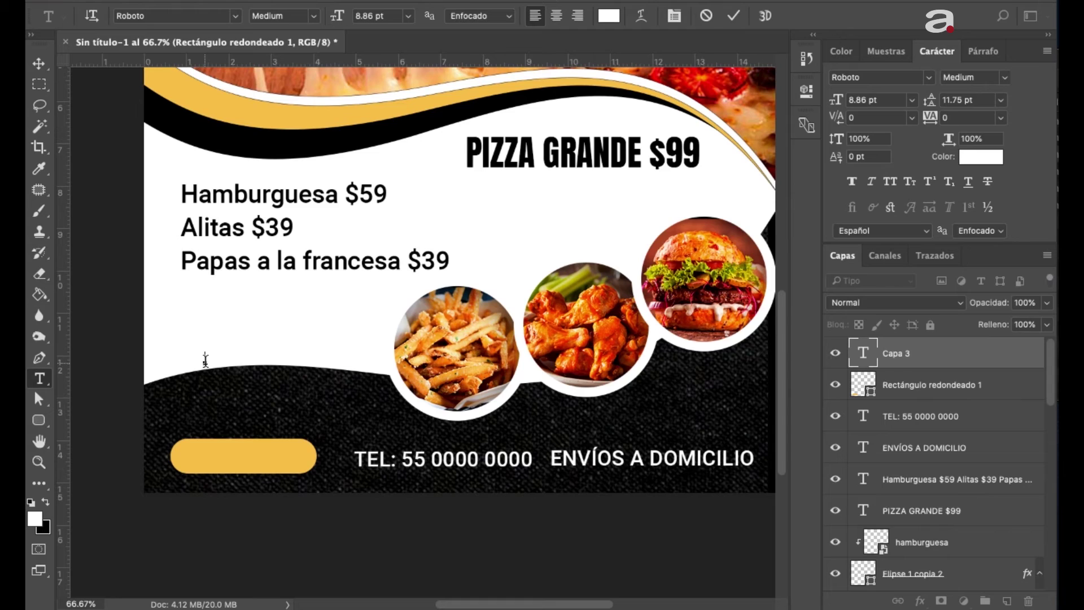
text(ORDENA)
text( AHORA)
click(973, 367)
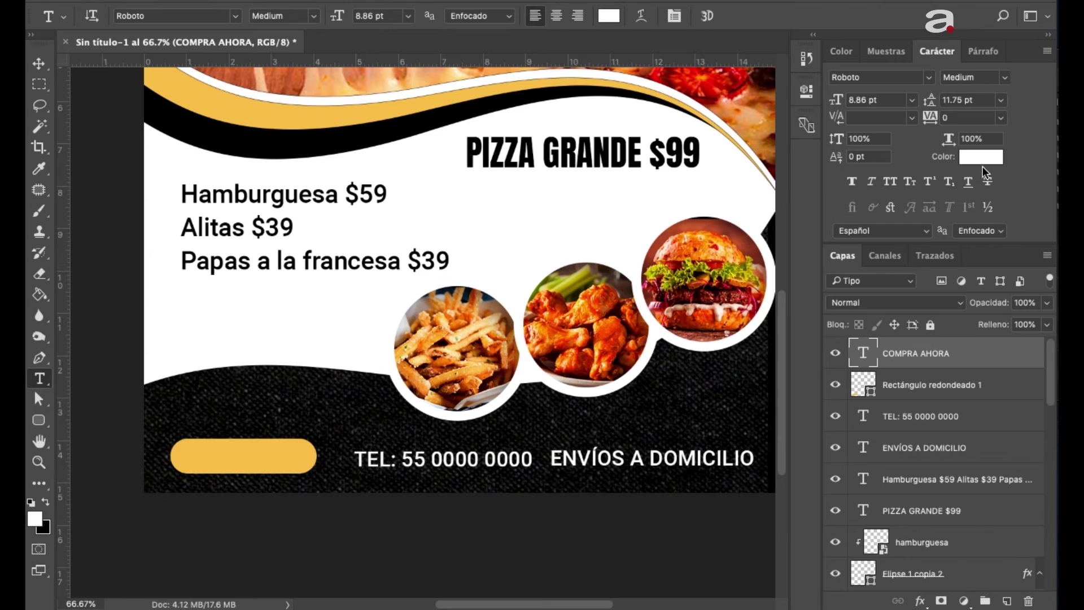
Move the COMPRA AHORA text down and left so it centres on the yellow button
key(v)
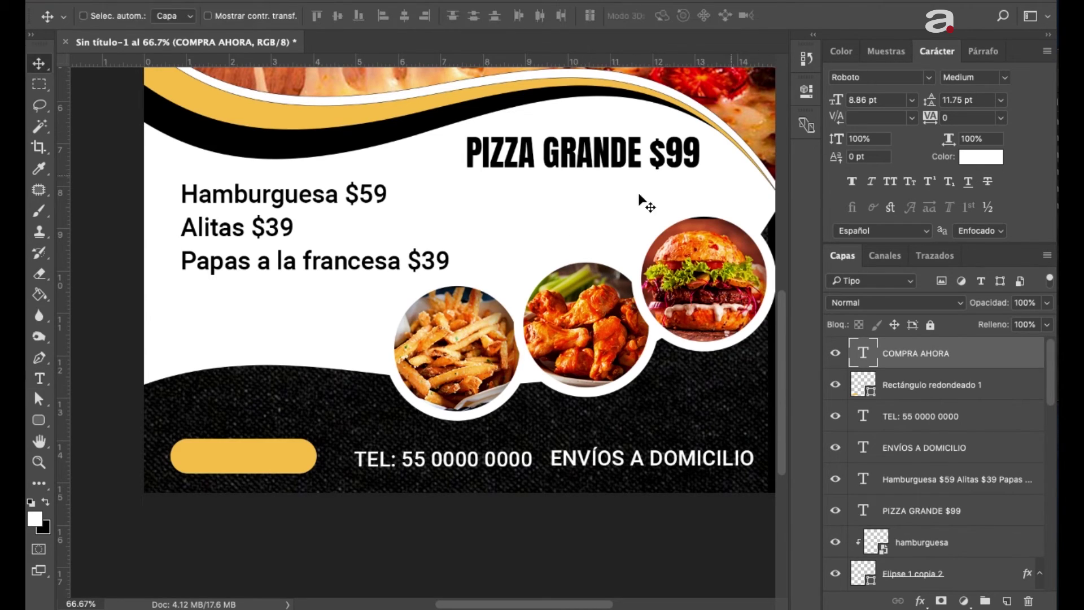
drag(299, 371, 294, 375)
key(shift+Down)
key(shift+Down)
key(shift+Down)
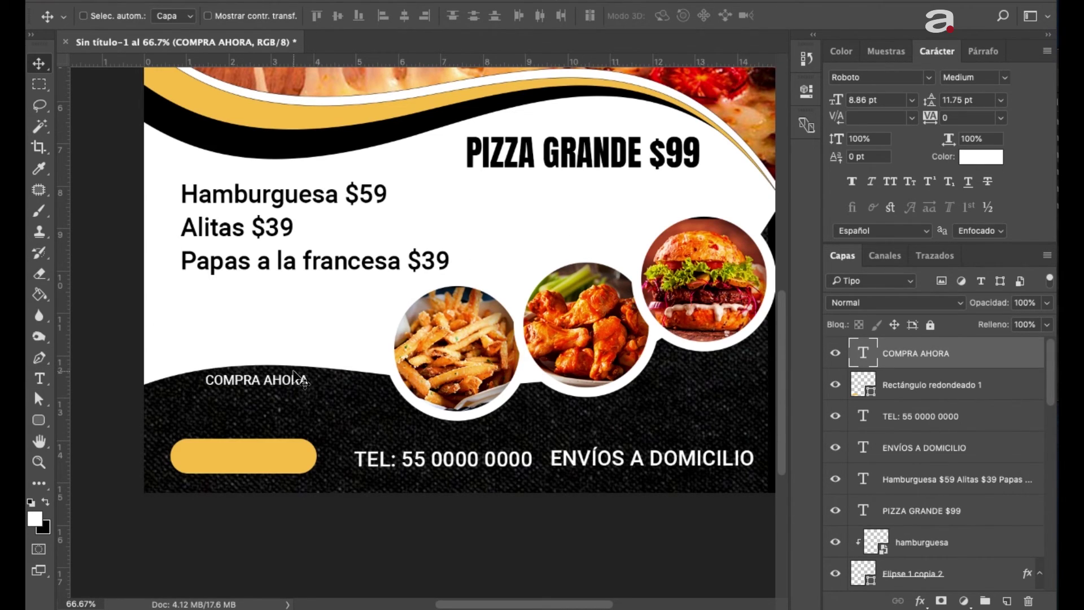
key(shift+Down)
key(shift+Down)
key(shift+Down)
key(shift+Down)
key(shift+Down)
key(shift+Down)
key(shift+Down)
key(shift+Down)
key(shift+Down)
key(shift+Down)
key(shift+Down)
key(shift+Down)
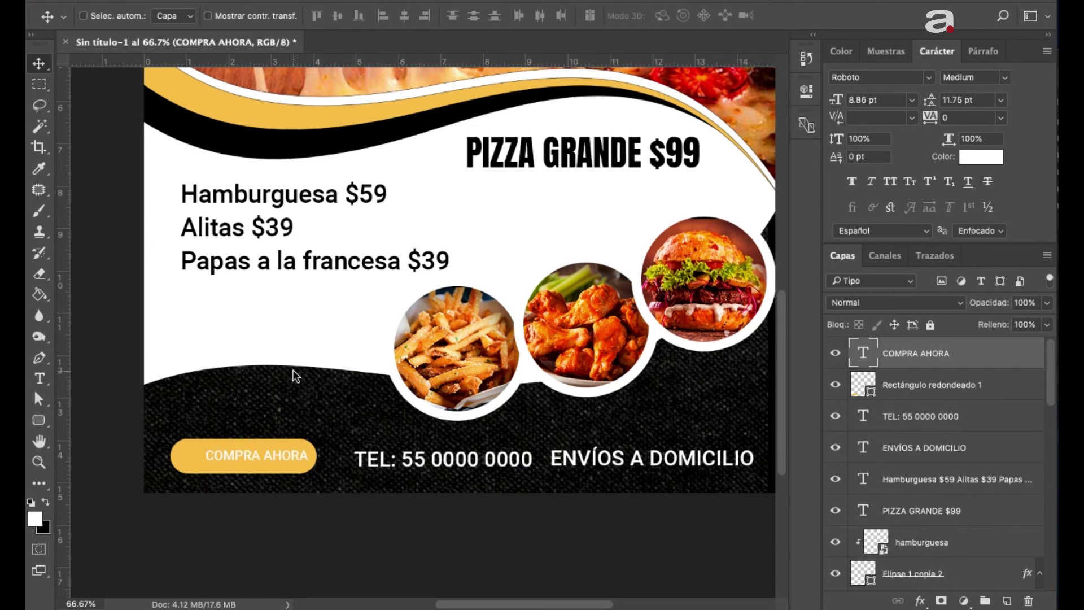
key(shift+Left)
key(shift+Left)
key(shift+Left)
key(Left)
key(Left)
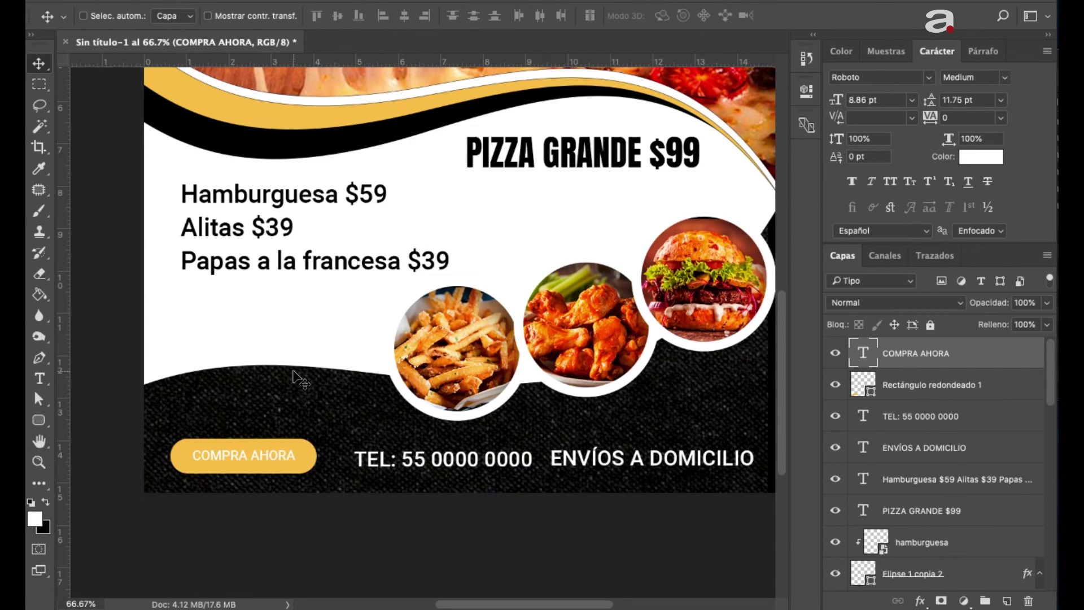
key(Left)
key(Left)
key(Left)
Set the button text's font to Roboto Black
click(929, 77)
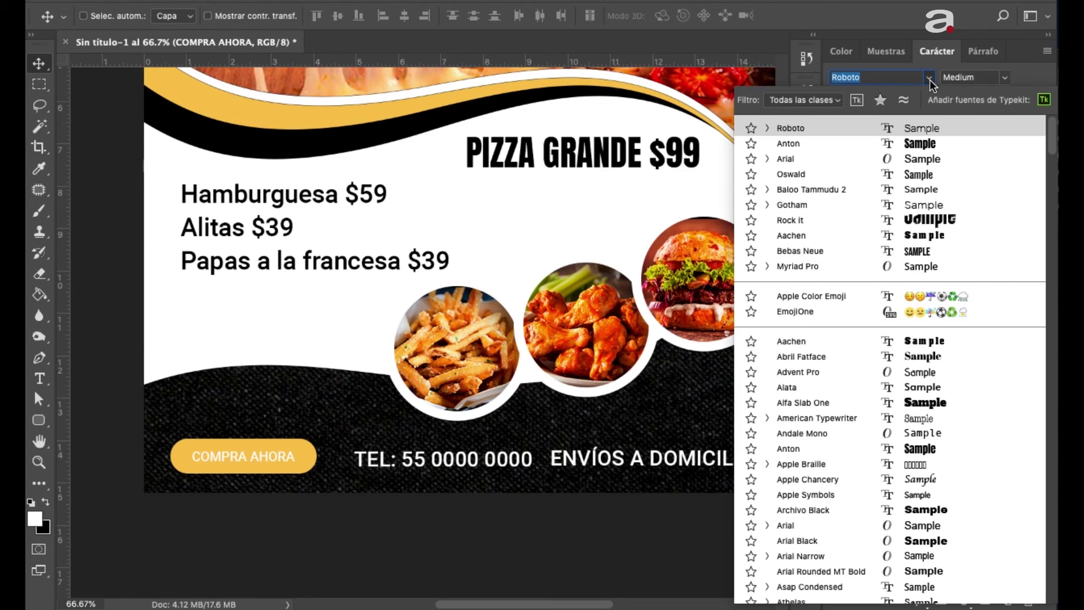
click(767, 128)
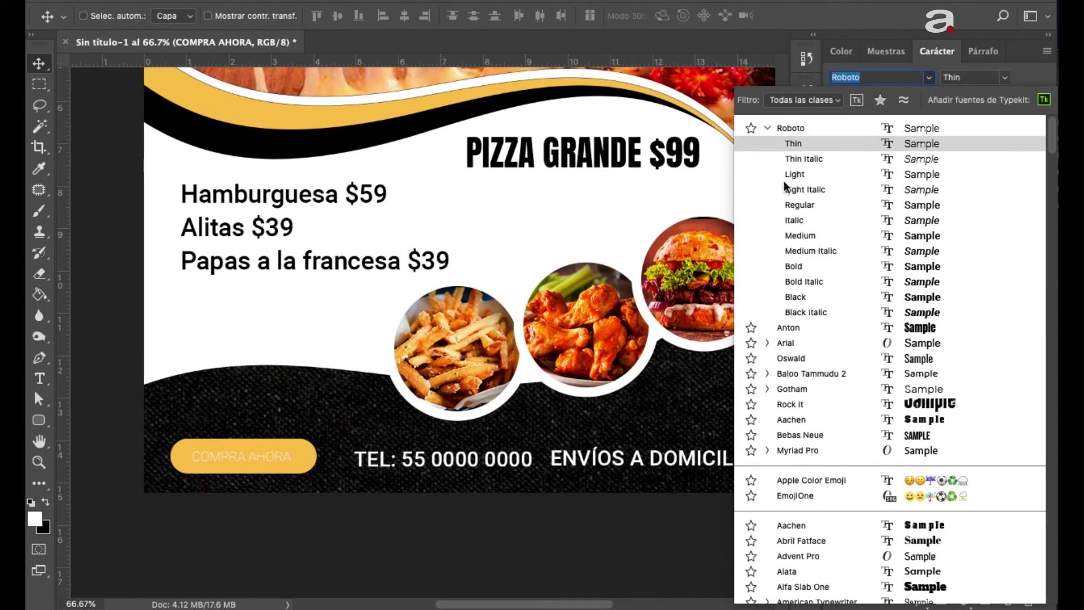
click(797, 294)
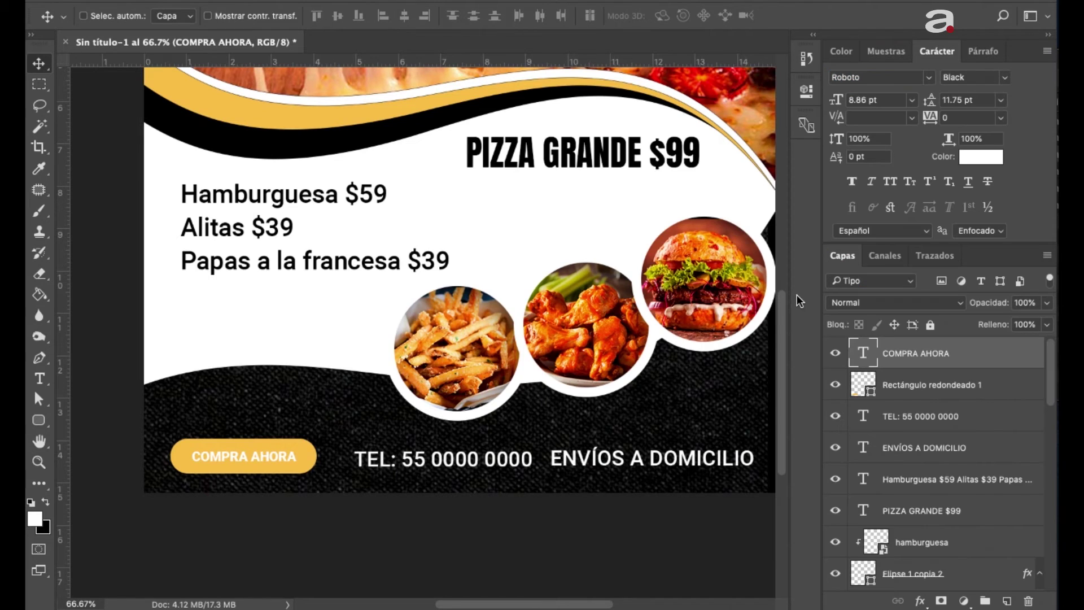
key(ctrl+minus)
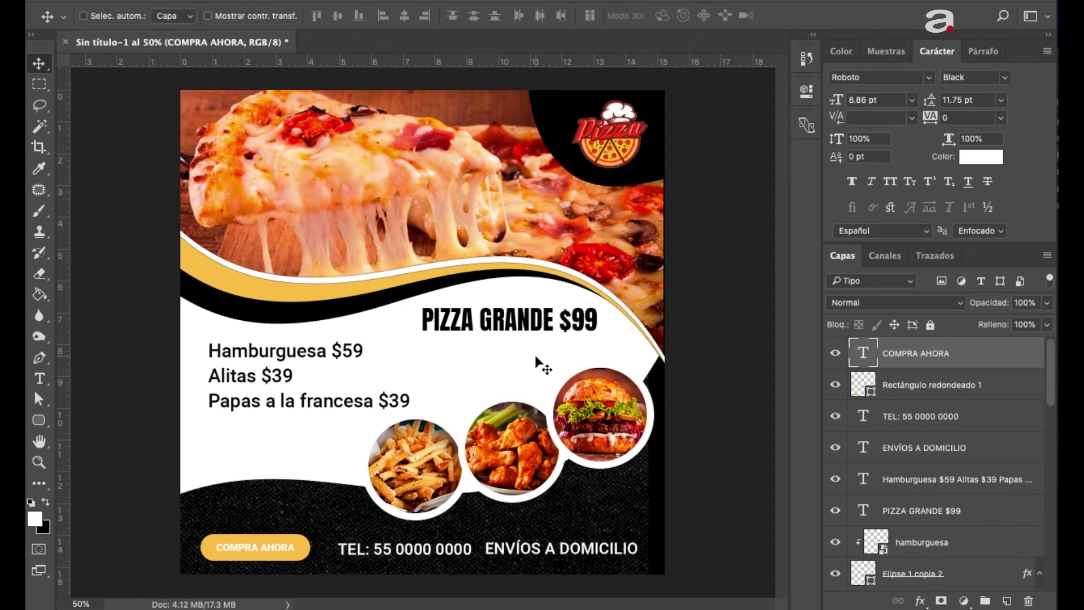
Select the Figura abajo layer and put it into Deformar (warp) transform mode
key(ctrl+minus)
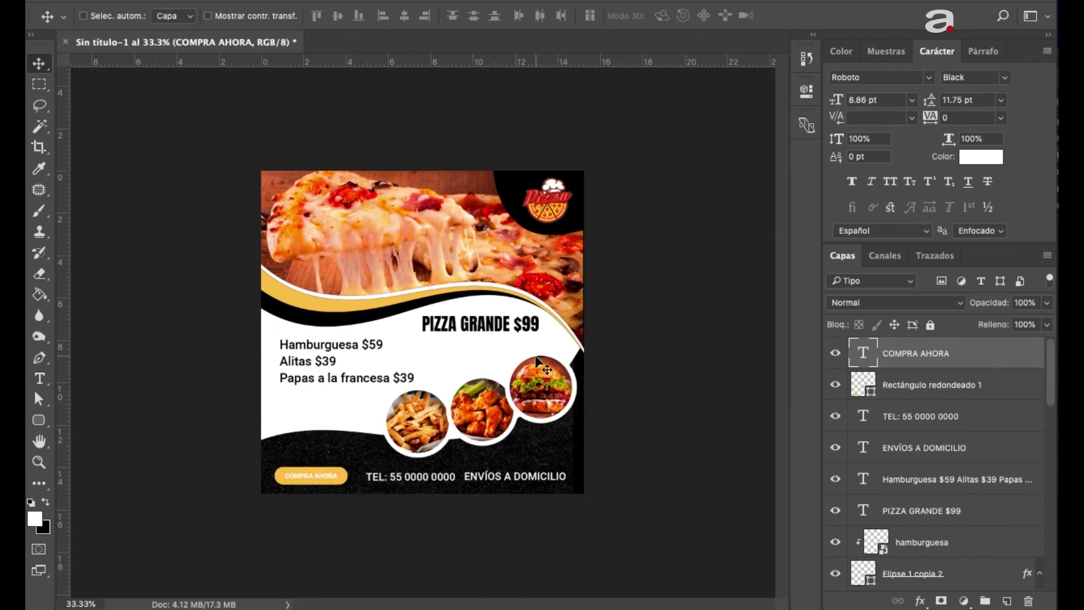
key(ctrl+plus)
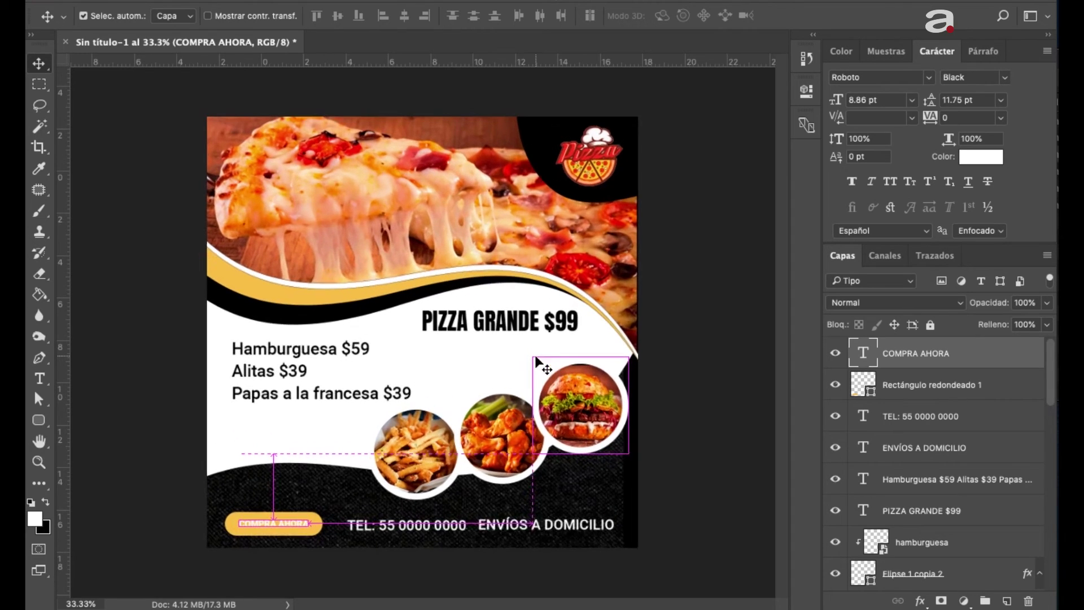
key(ctrl+minus)
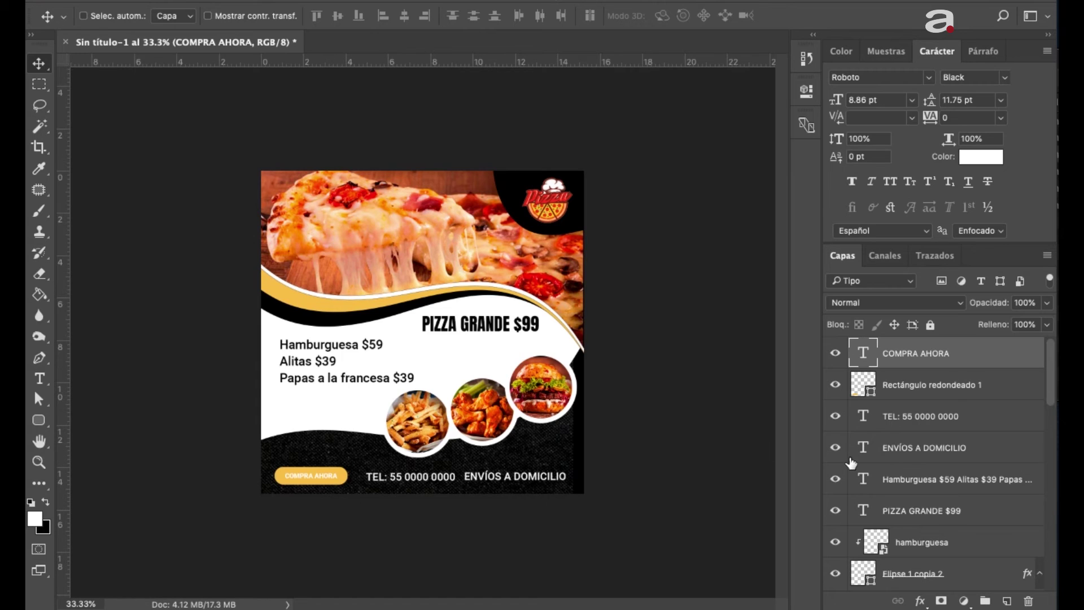
scroll(979, 479, down, 5)
scroll(978, 478, down, 5)
scroll(978, 479, down, 5)
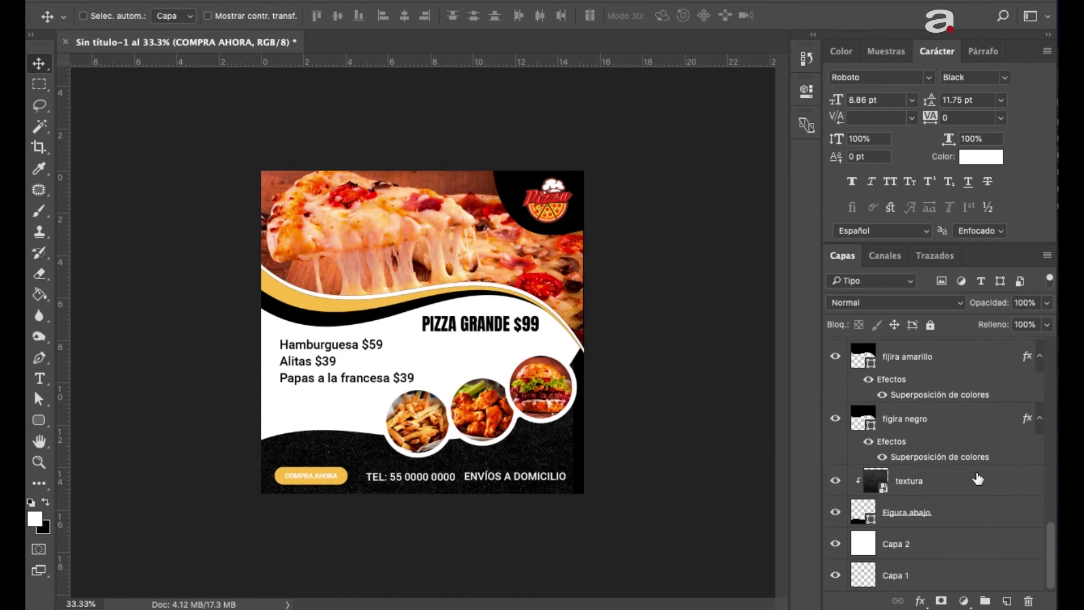
click(965, 518)
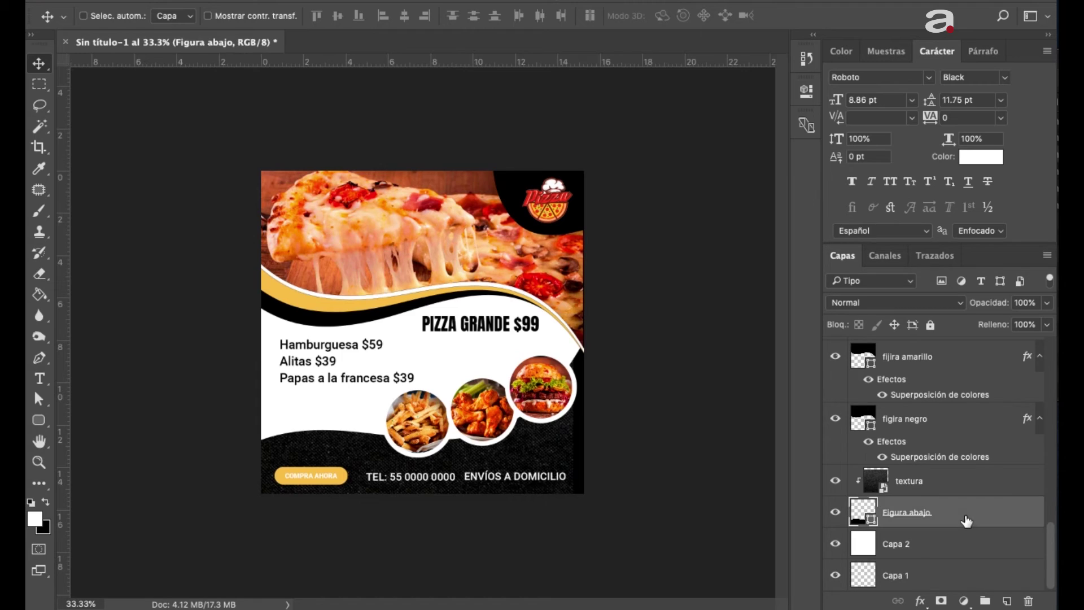
key(ctrl+t)
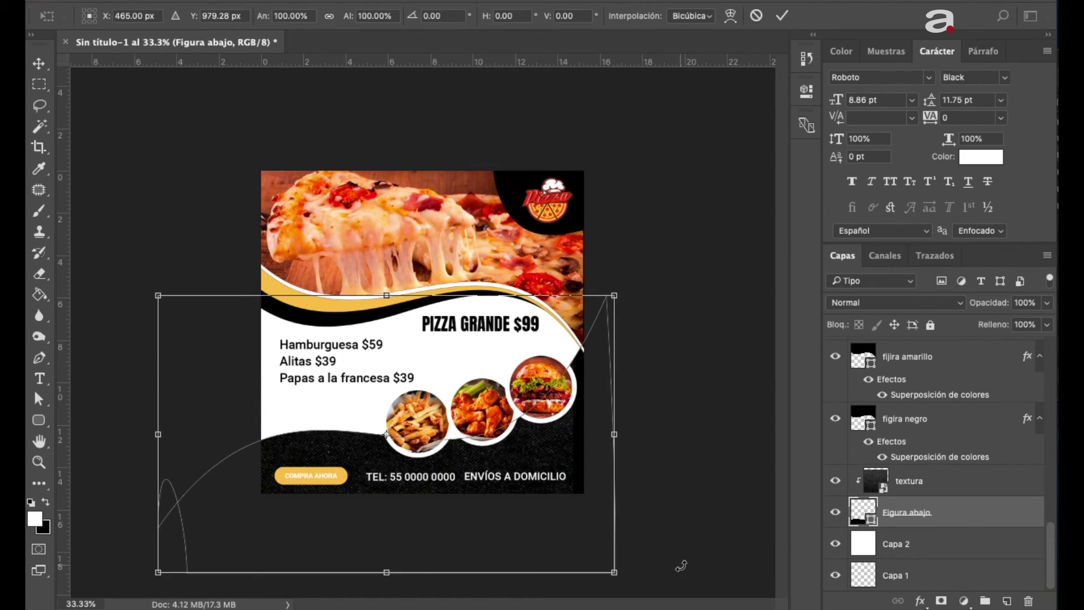
right_click(289, 447)
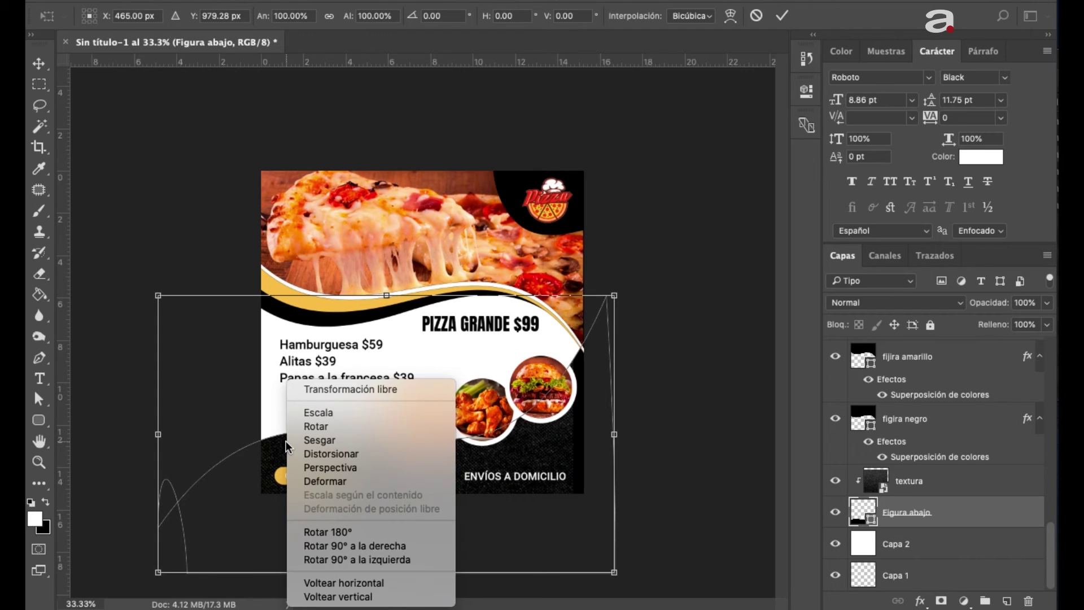
click(314, 482)
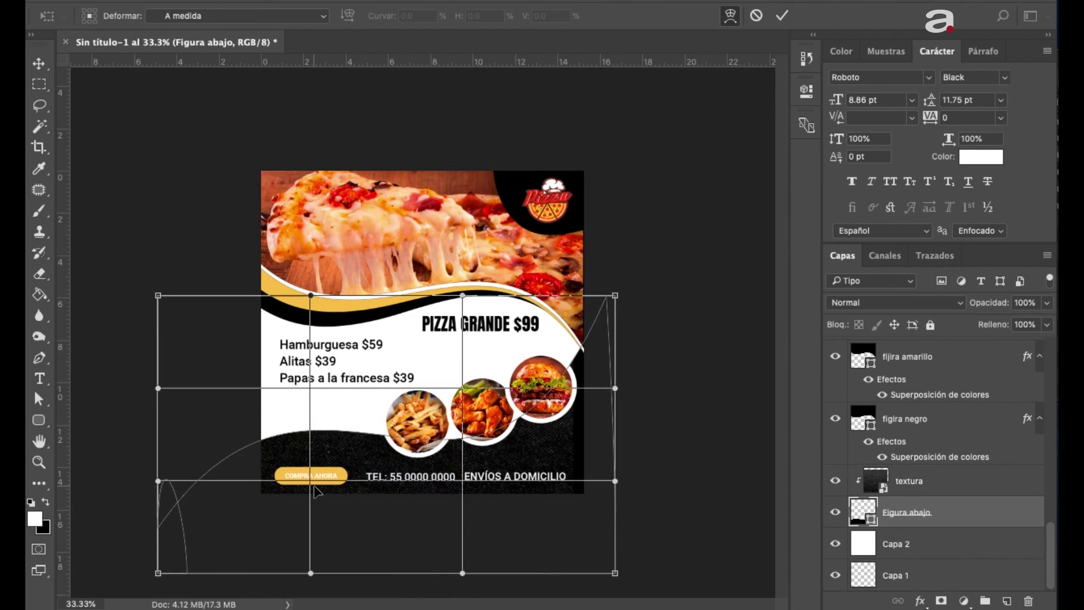
Drag the warp points so the shape's top edge curves upward, then apply the warp
drag(285, 449, 282, 418)
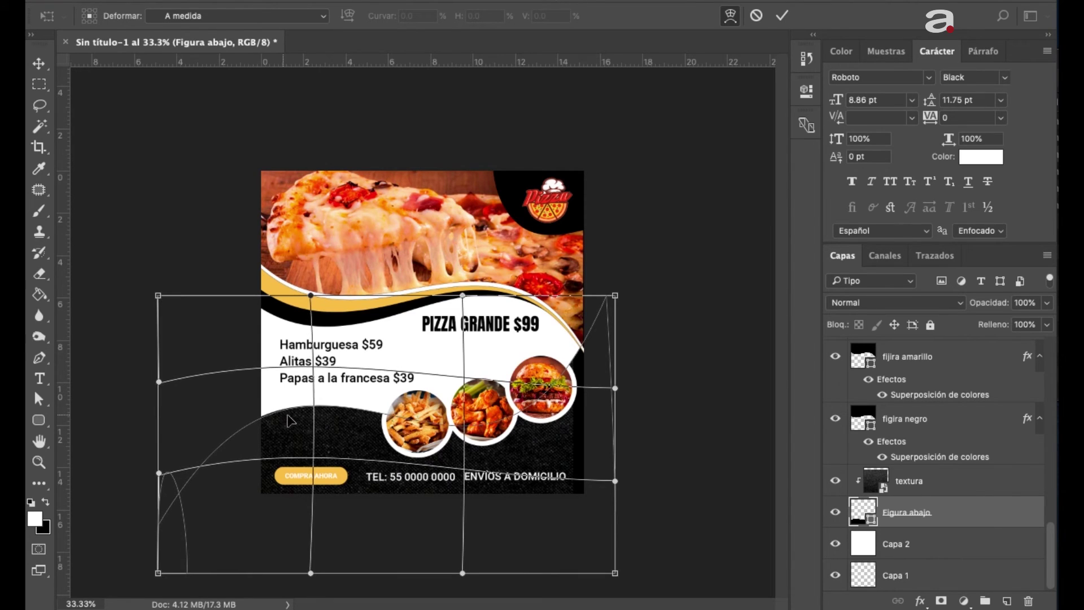
drag(283, 418, 326, 429)
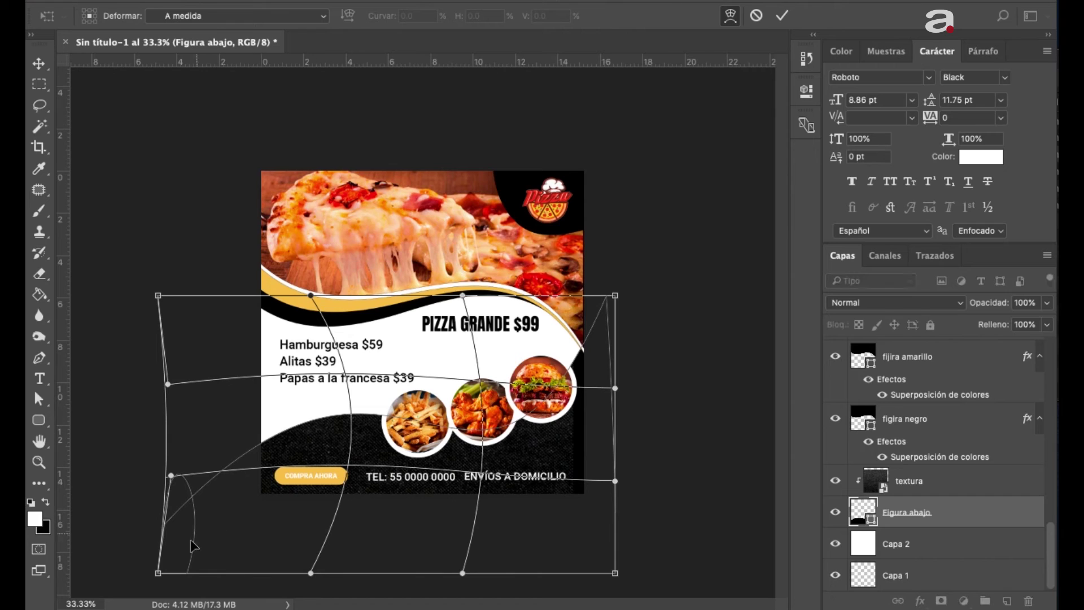
drag(158, 573, 319, 596)
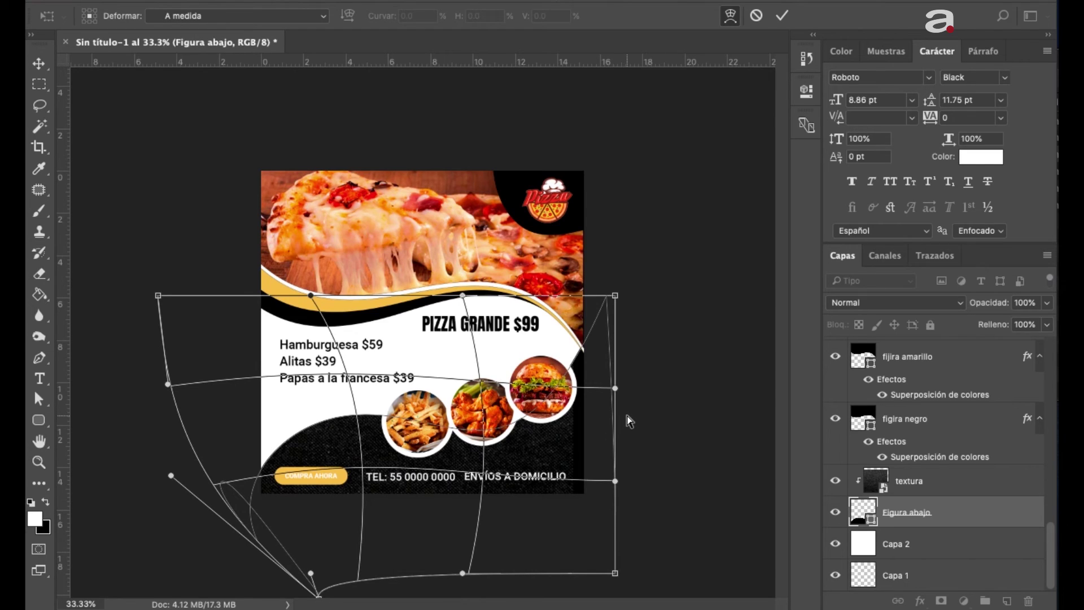
key(Return)
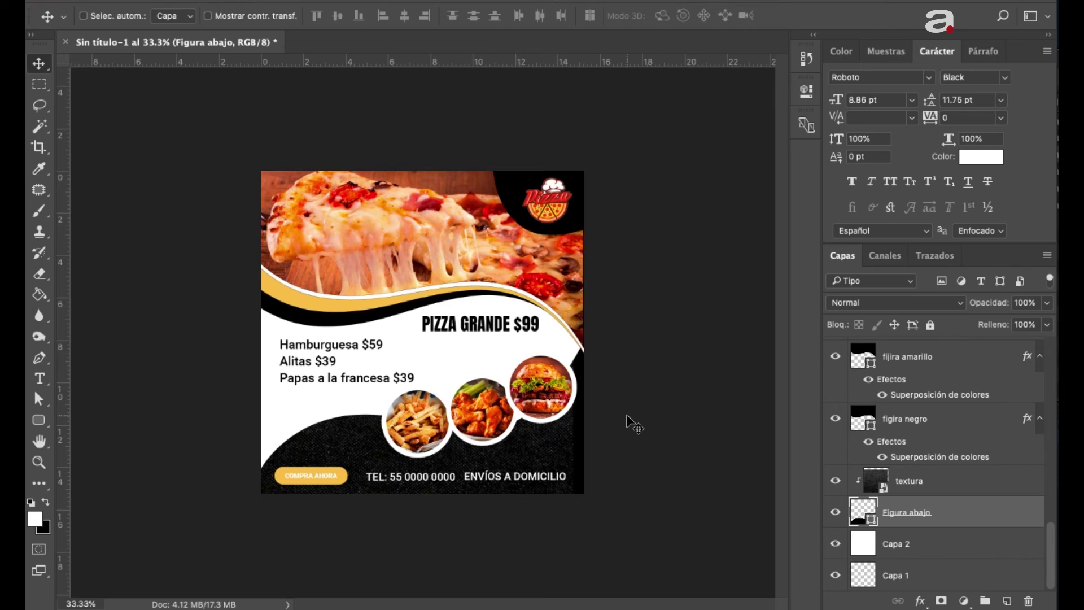
Change the COMPRA AHORA text colour to black 000000 and bring up the save dialog
scroll(960, 466, up, 3)
scroll(965, 452, up, 5)
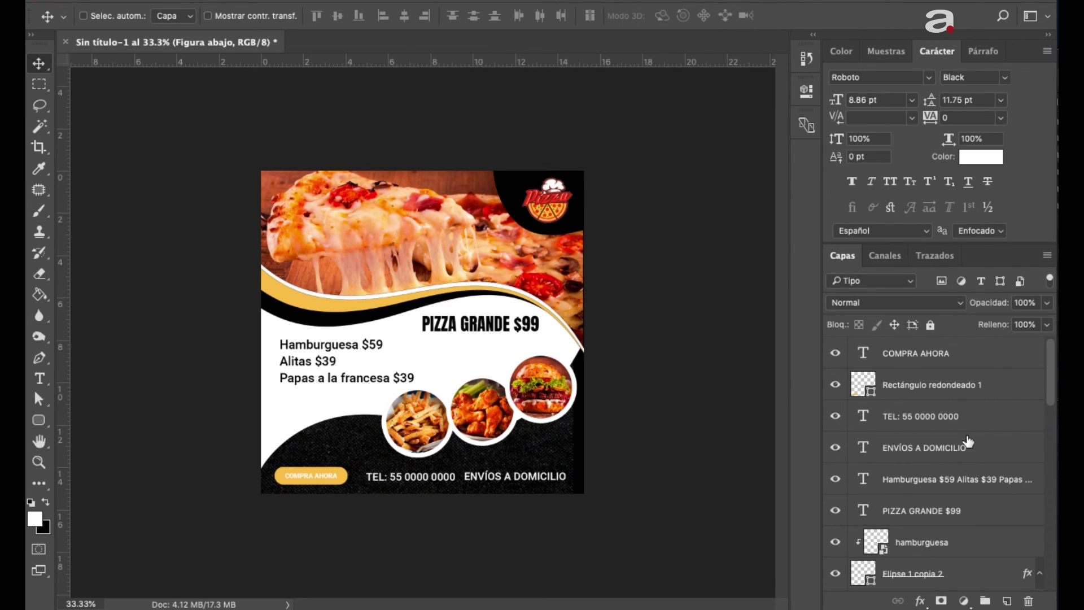
click(984, 355)
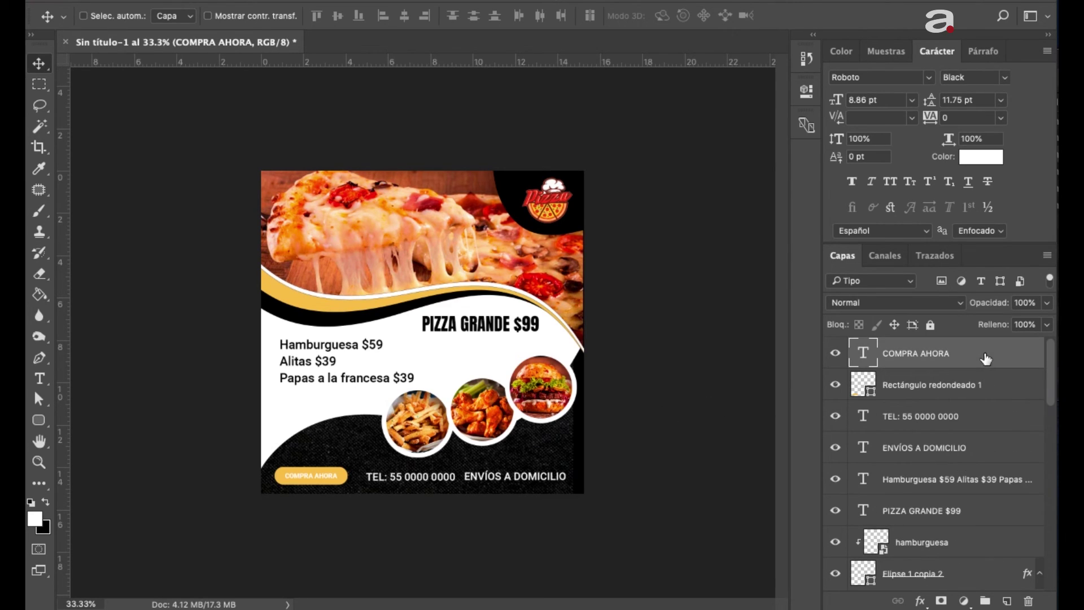
click(973, 164)
drag(628, 288, 566, 390)
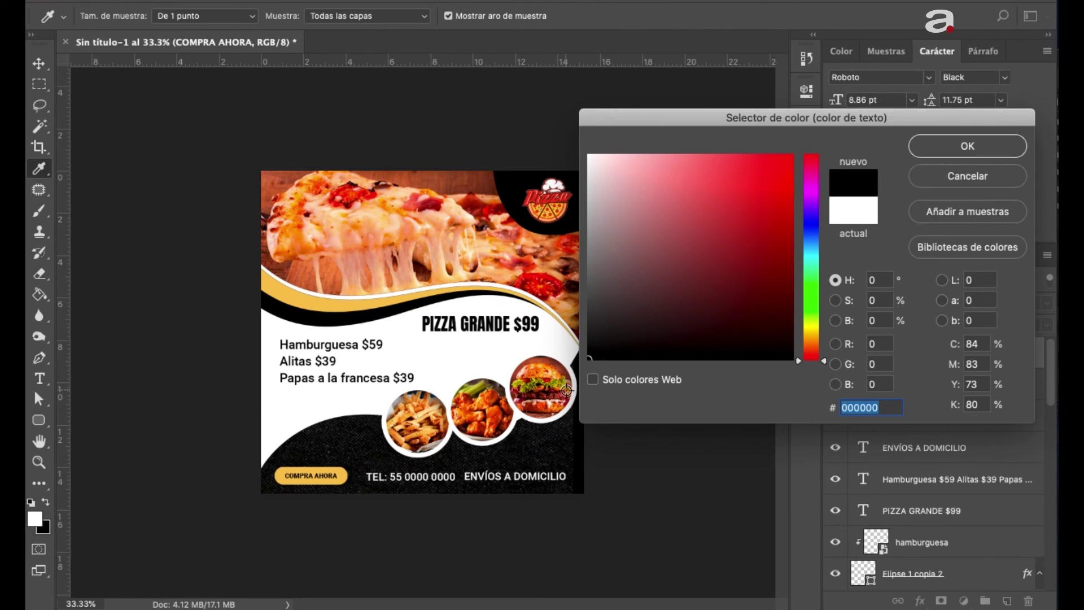
click(952, 149)
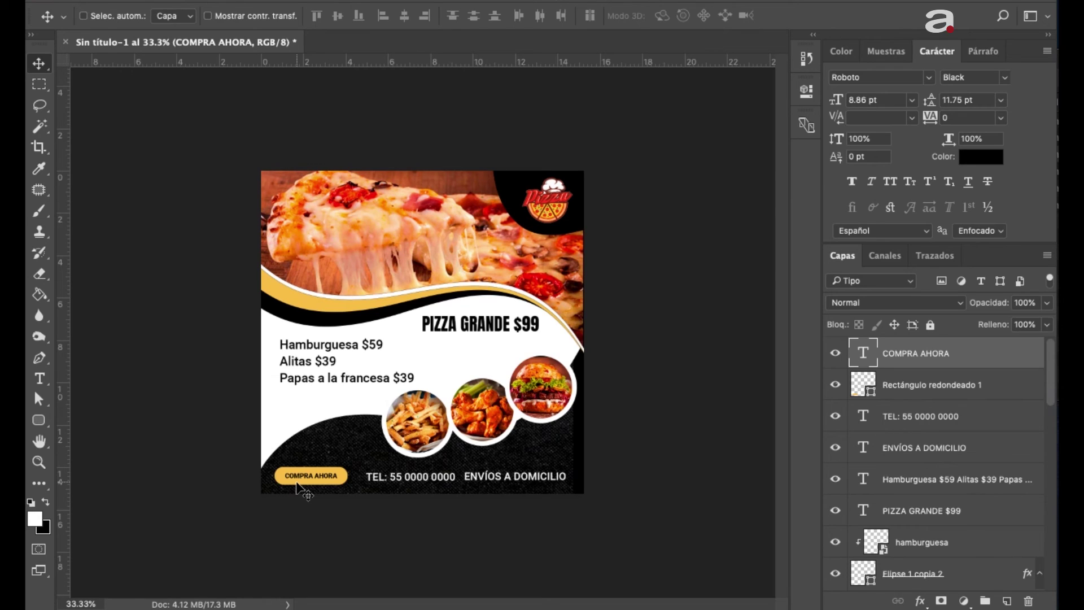
key(ctrl)
key(ctrl+s)
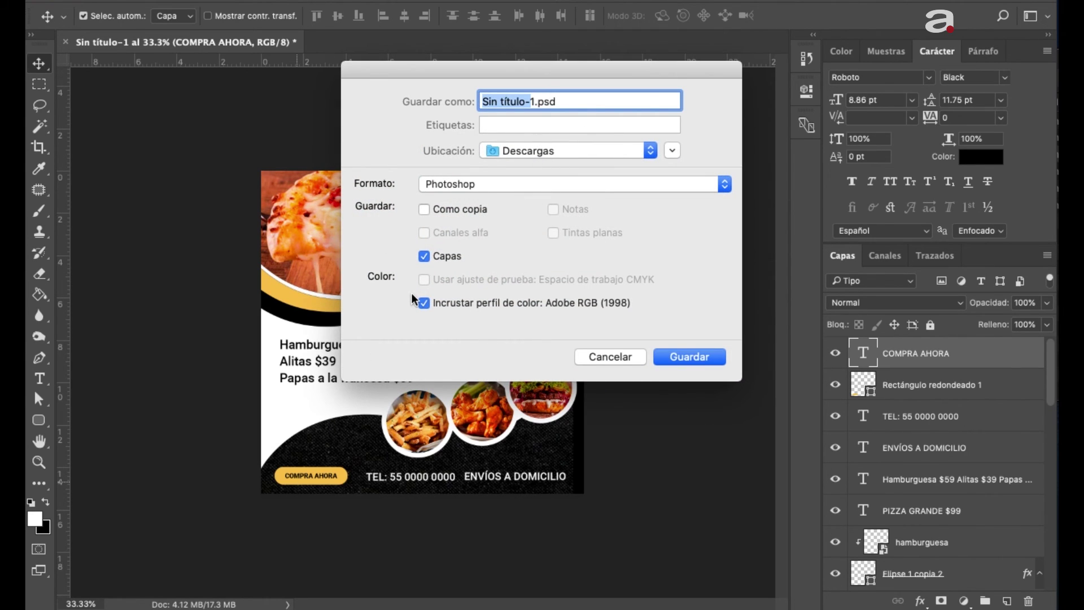
Save a JPEG copy named 'banner pizza' in Descargas at maximum quality 12
text(banner )
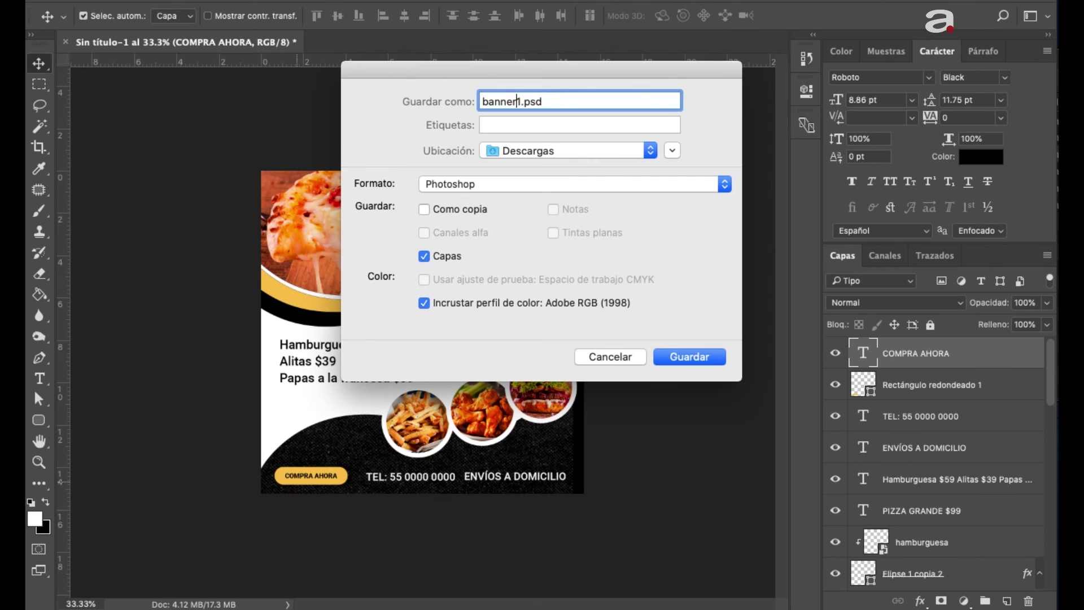
text(pizz)
text(a)
key(Delete)
click(491, 186)
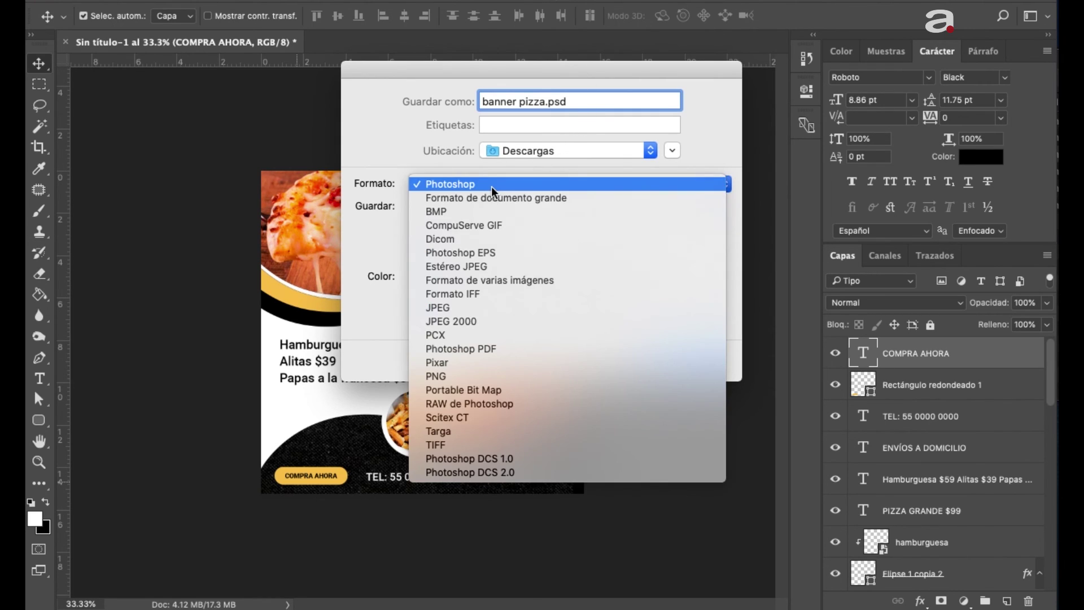
click(482, 309)
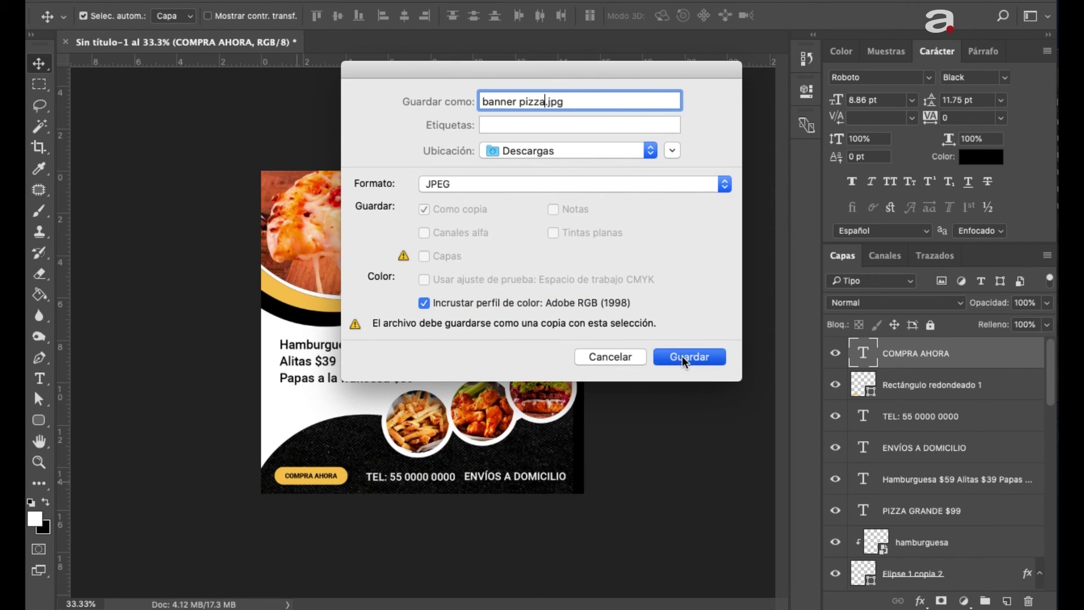
click(681, 355)
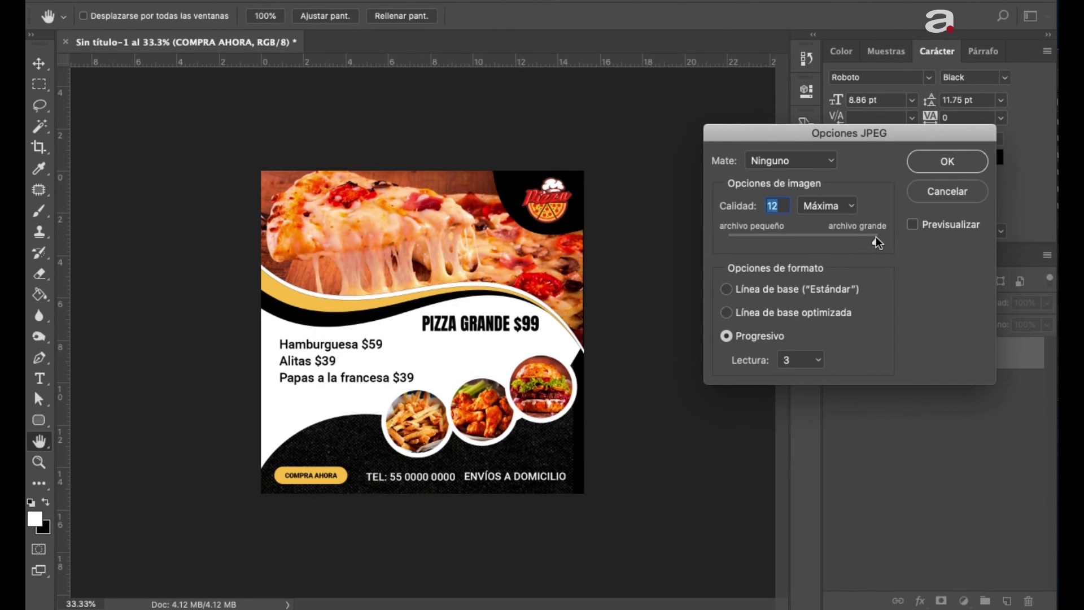
click(947, 162)
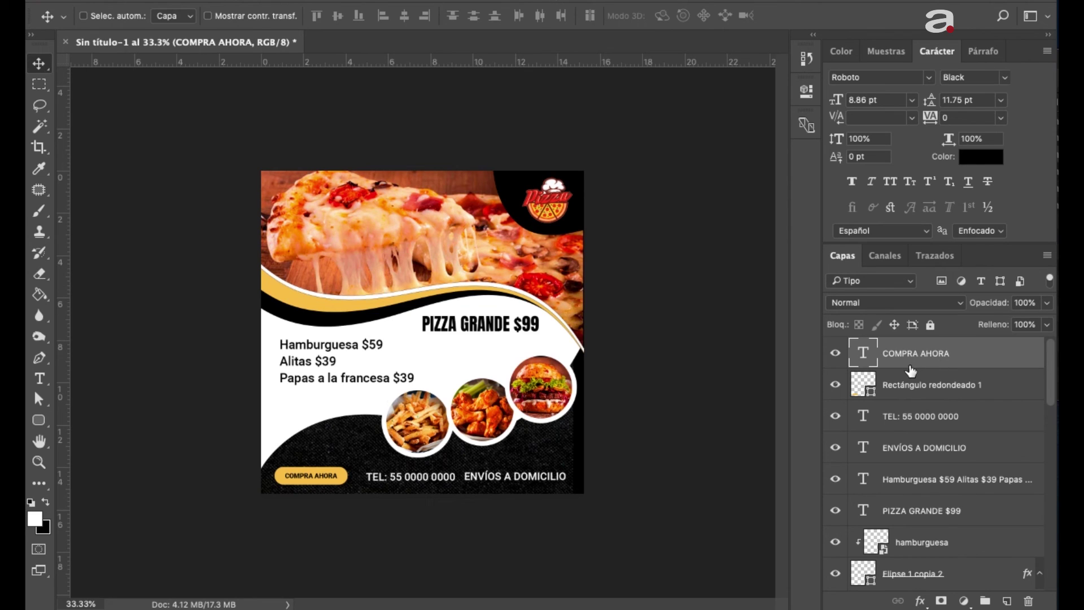
Group all design layers down to Figura abajo into Grupo 1 and hide it
scroll(970, 383, down, 2)
scroll(969, 384, down, 5)
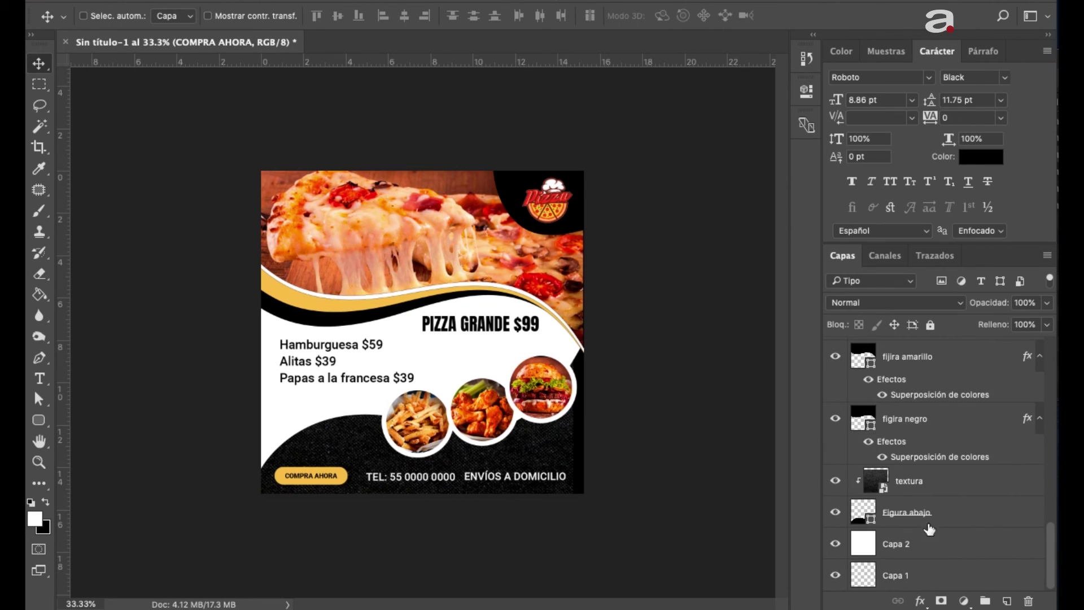
click(835, 514)
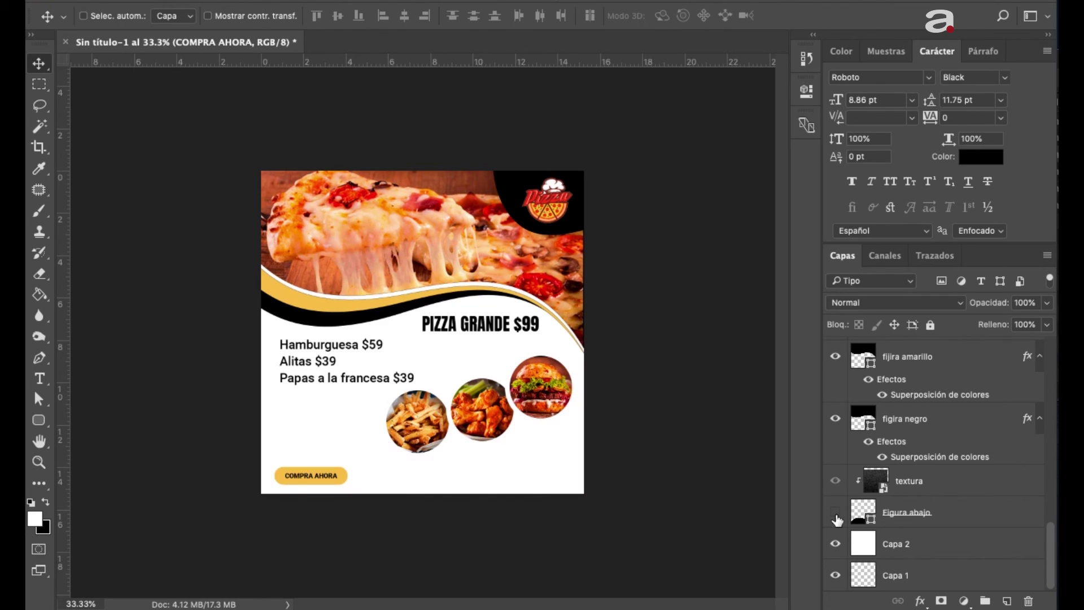
shift+click(963, 515)
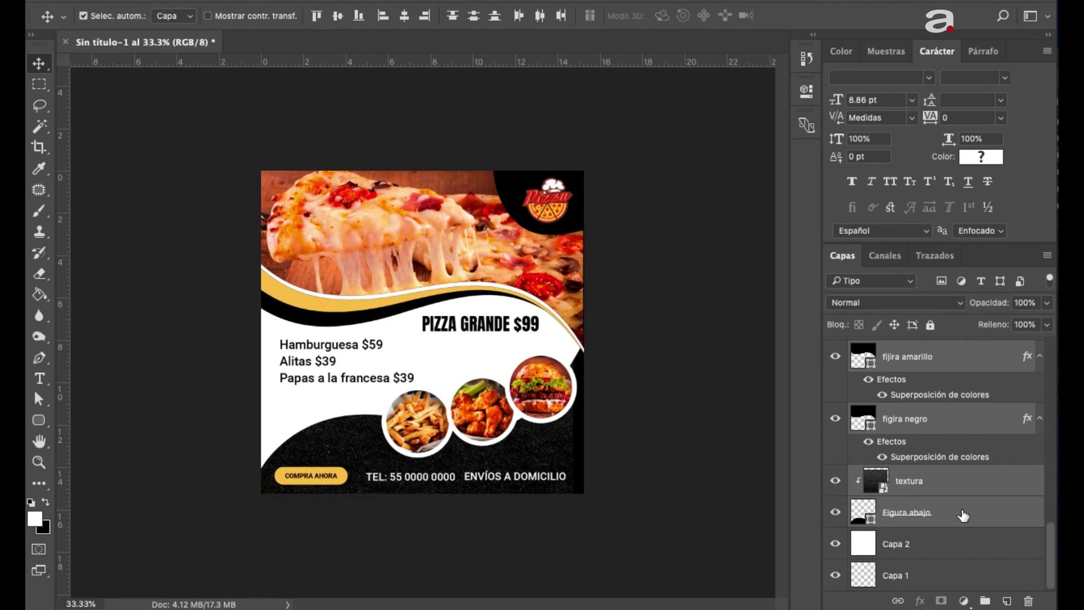
key(ctrl+g)
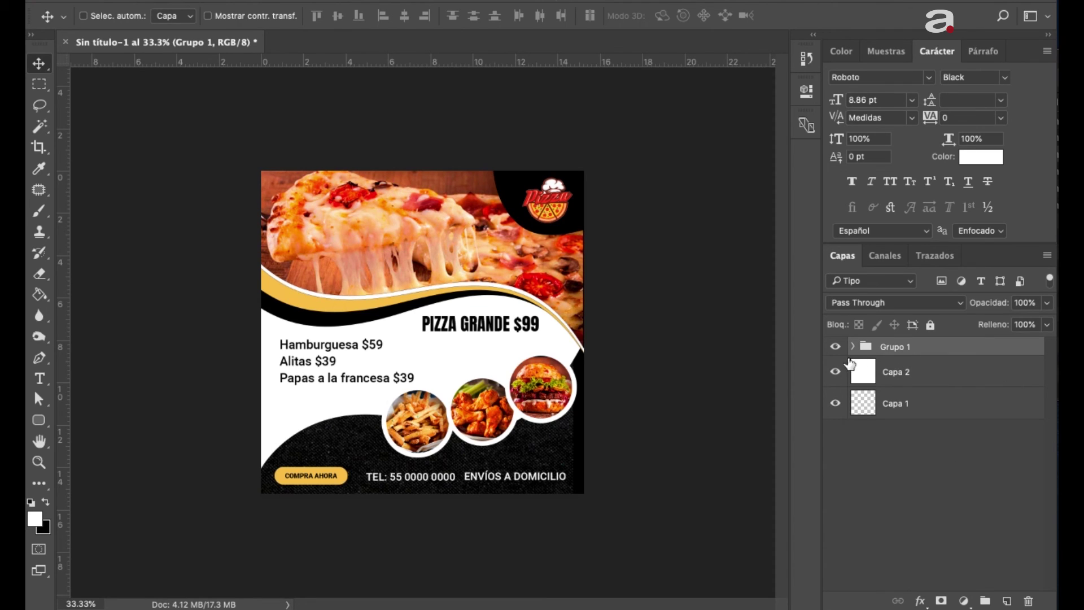
click(836, 346)
click(836, 347)
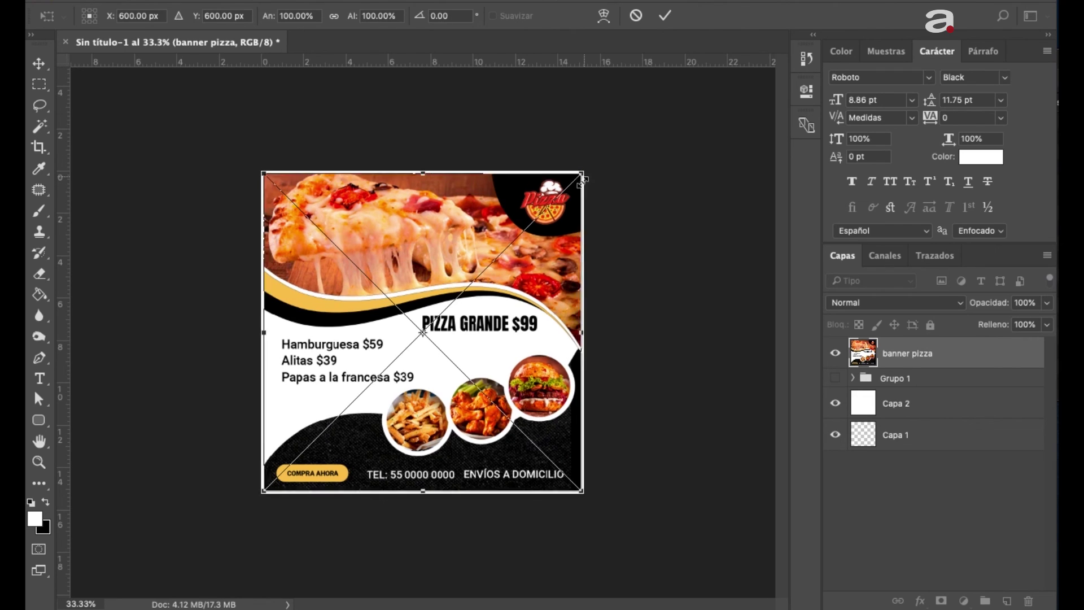
Scale the banner pizza image to 91.75% and duplicate the layer
drag(584, 175, 575, 195)
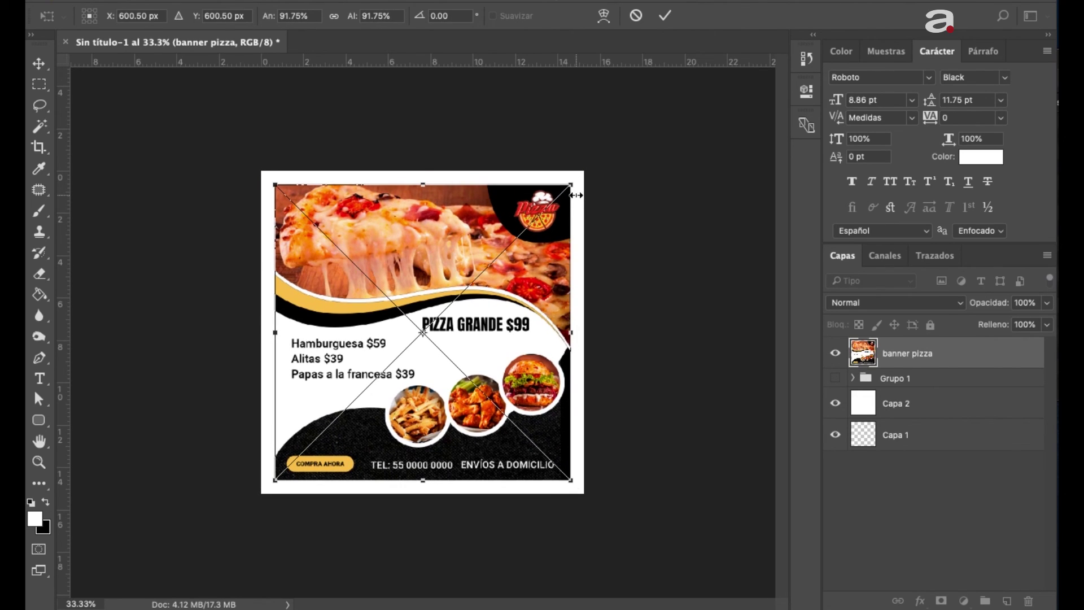
key(Return)
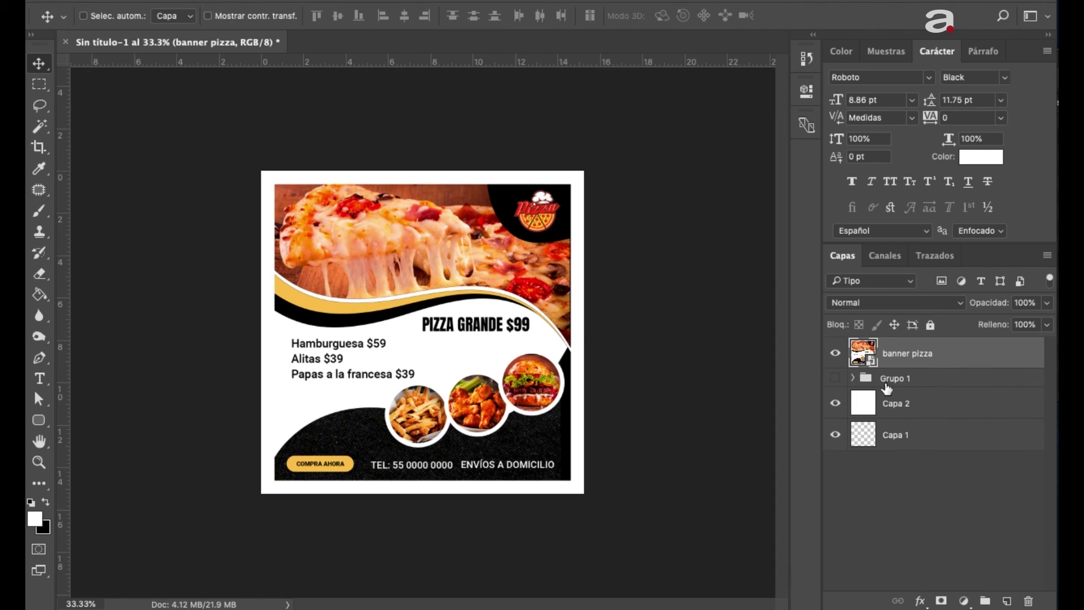
key(ctrl+j)
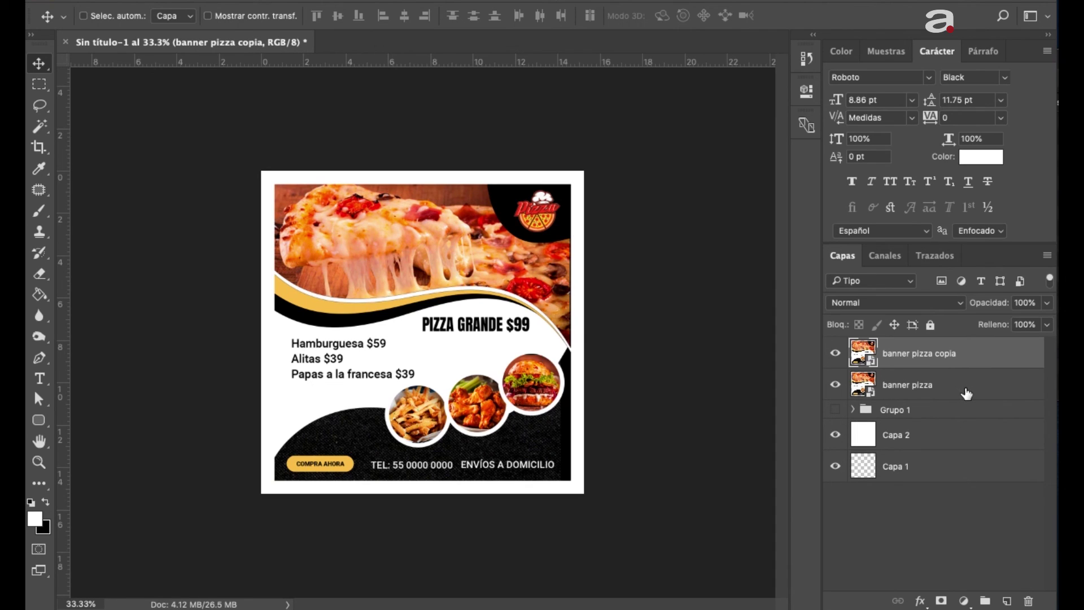
Turn the lower banner pizza layer black with a Color Overlay style
click(967, 393)
double_click(951, 389)
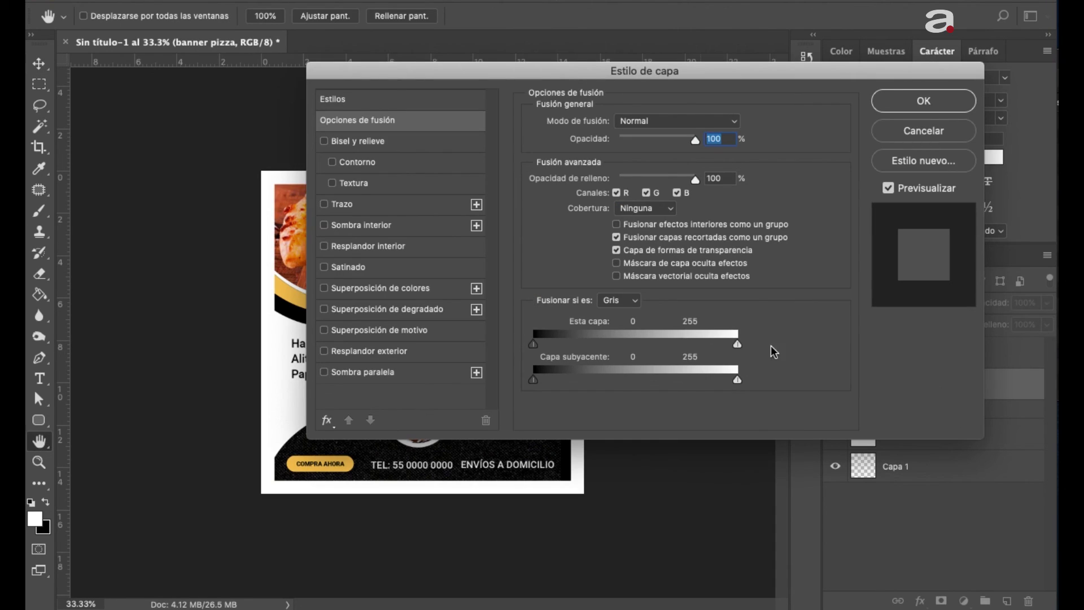
click(384, 288)
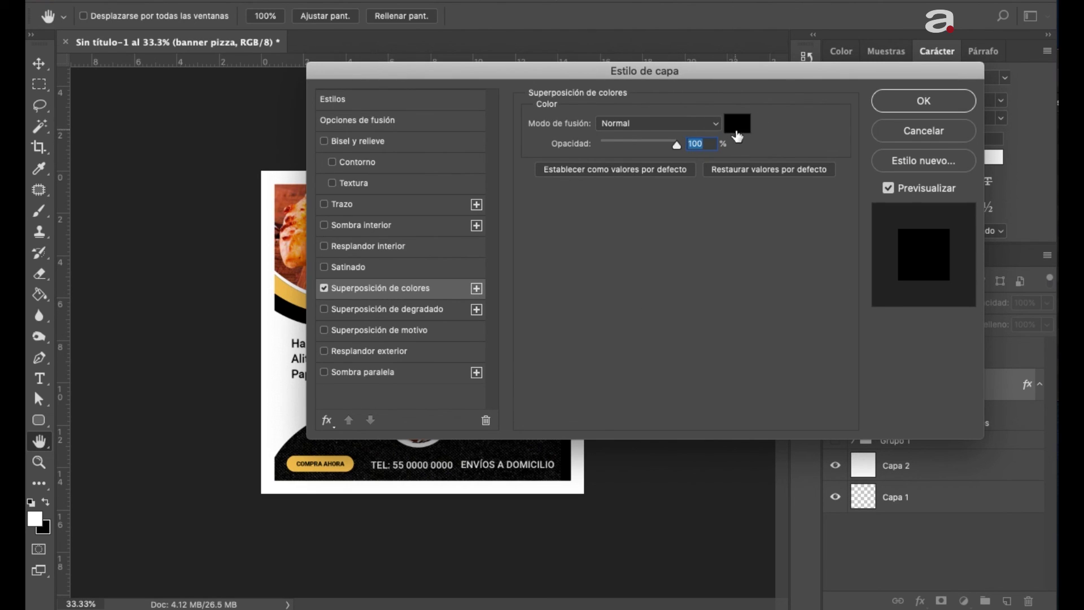
click(880, 105)
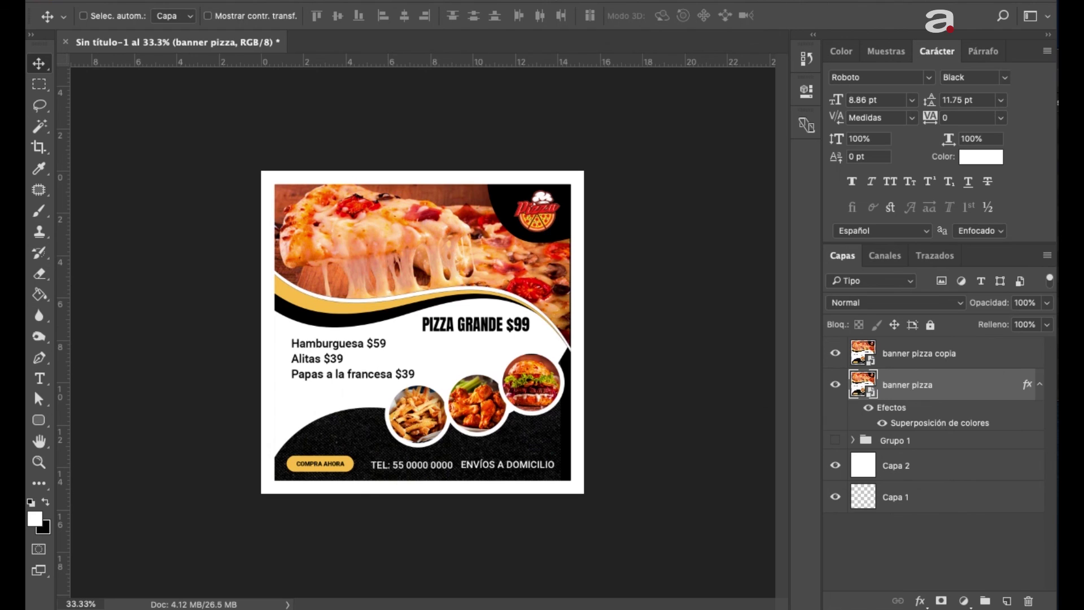
Blur the black copy with a 13.4 px Gaussian Blur and nudge it down as a shadow
click(497, 2)
mouse_move(514, 167)
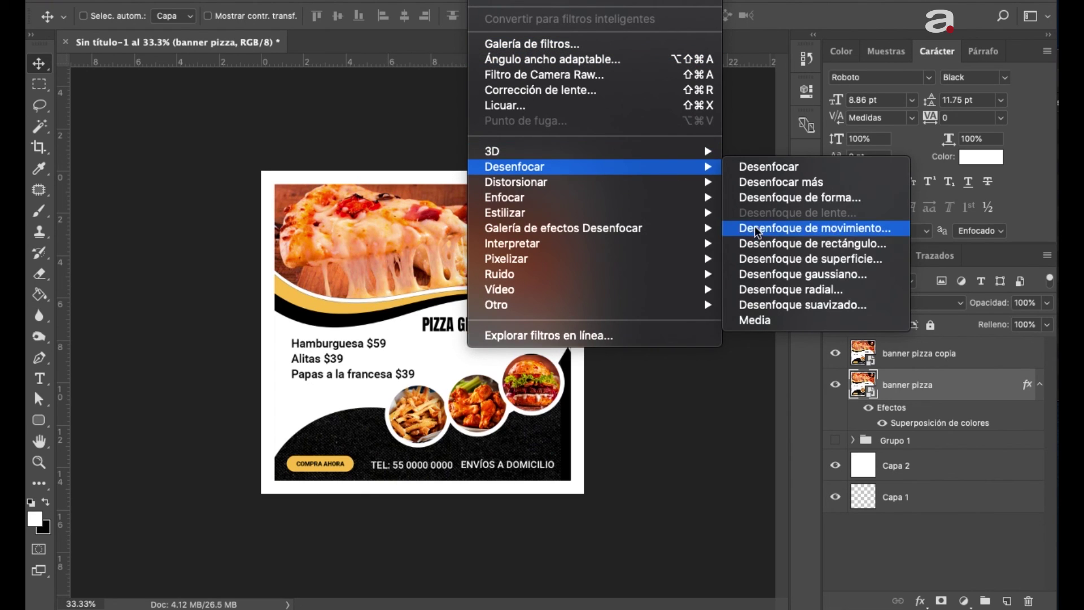
click(765, 276)
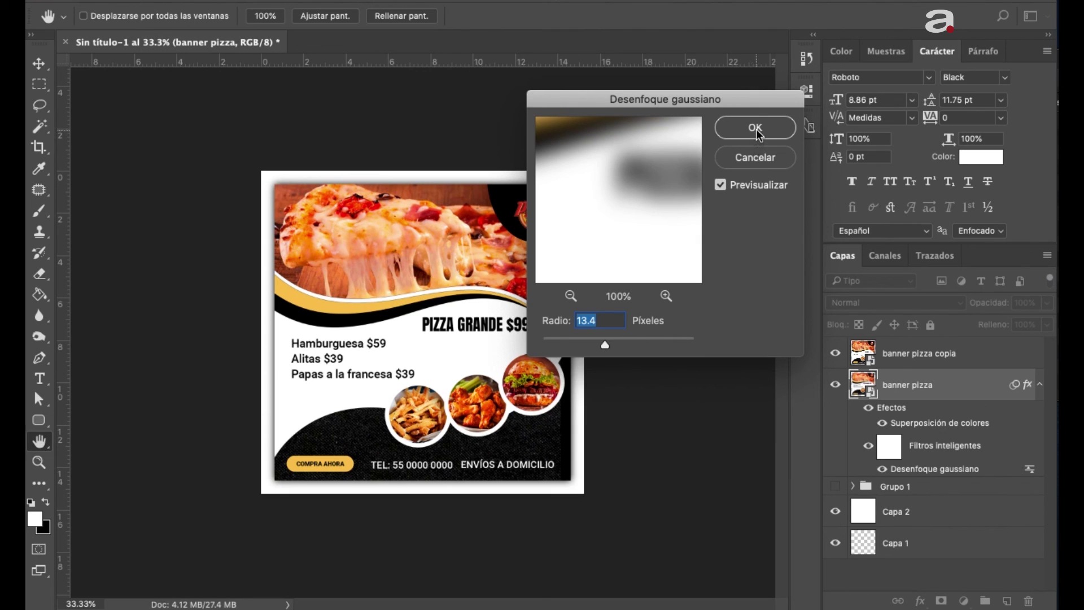
click(755, 129)
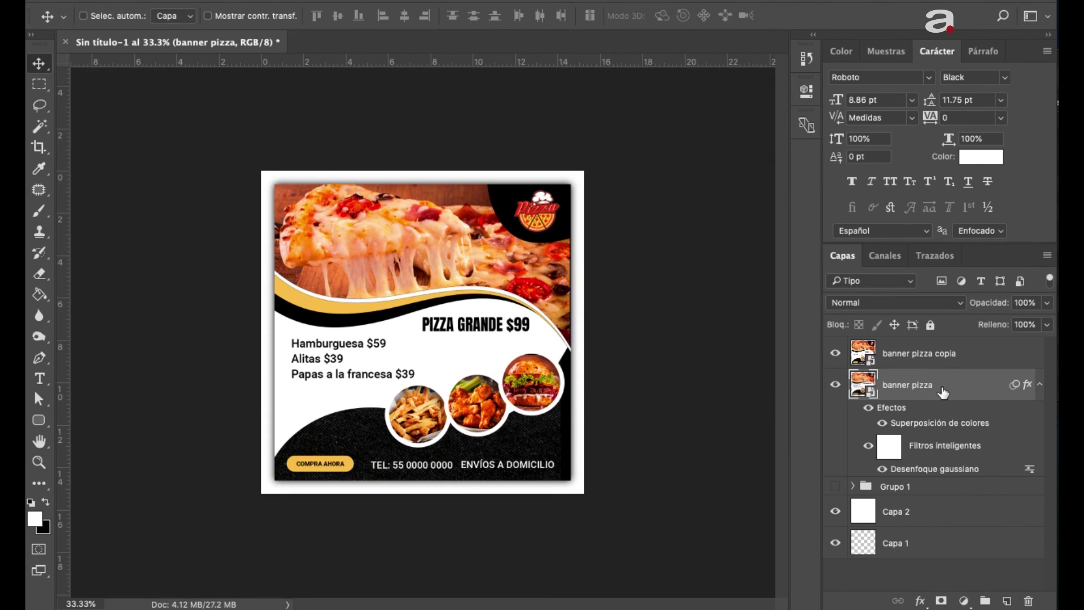
key(shift+Down)
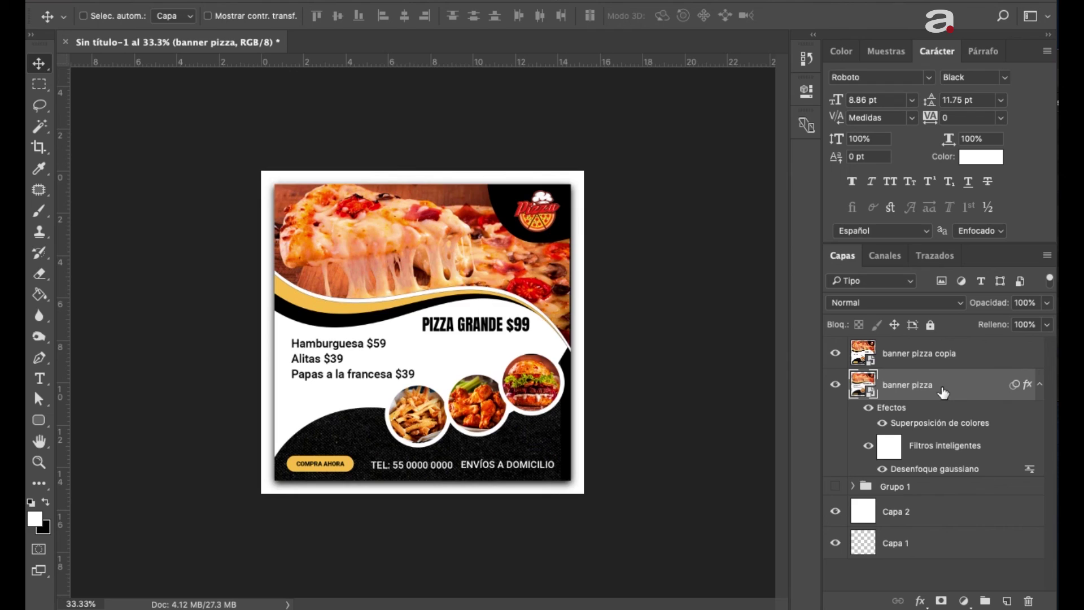
key(shift+Down)
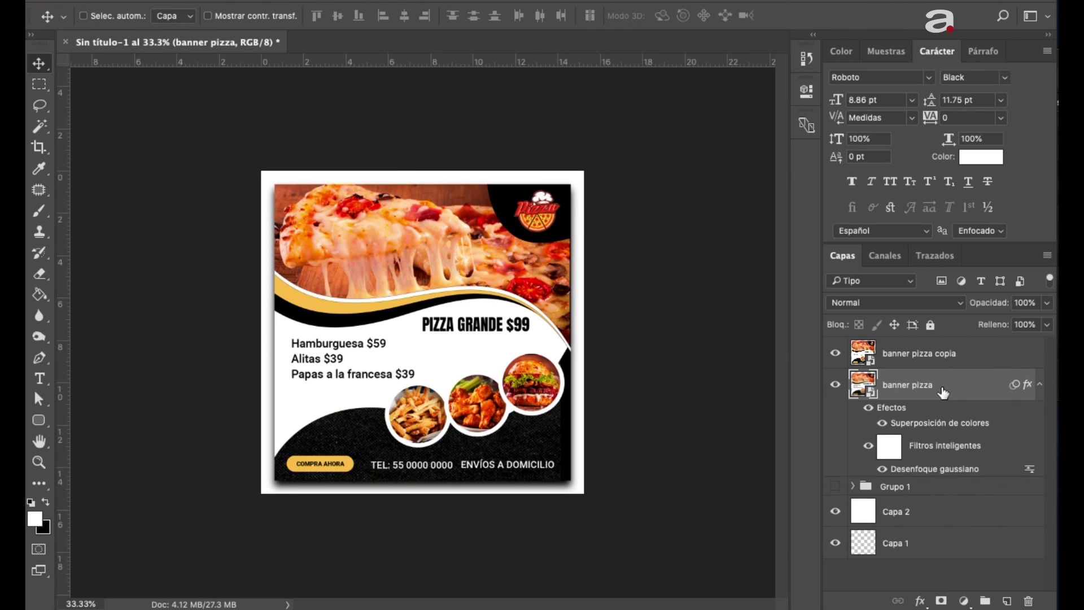
key(shift+Down)
click(968, 518)
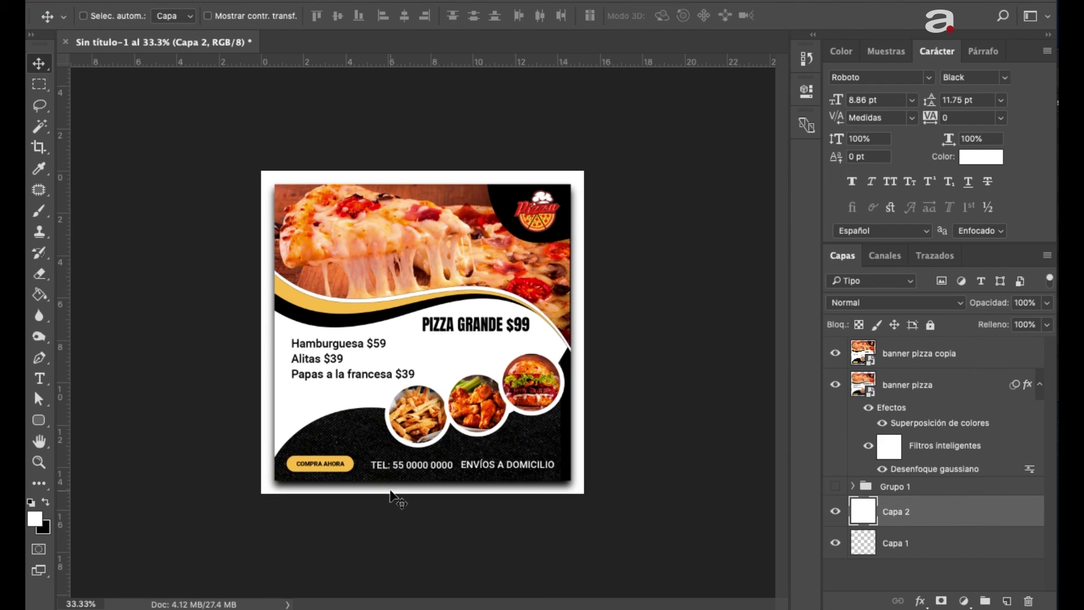
Fill the Capa 2 background around the banner with light grey #b8b7b9
key(i)
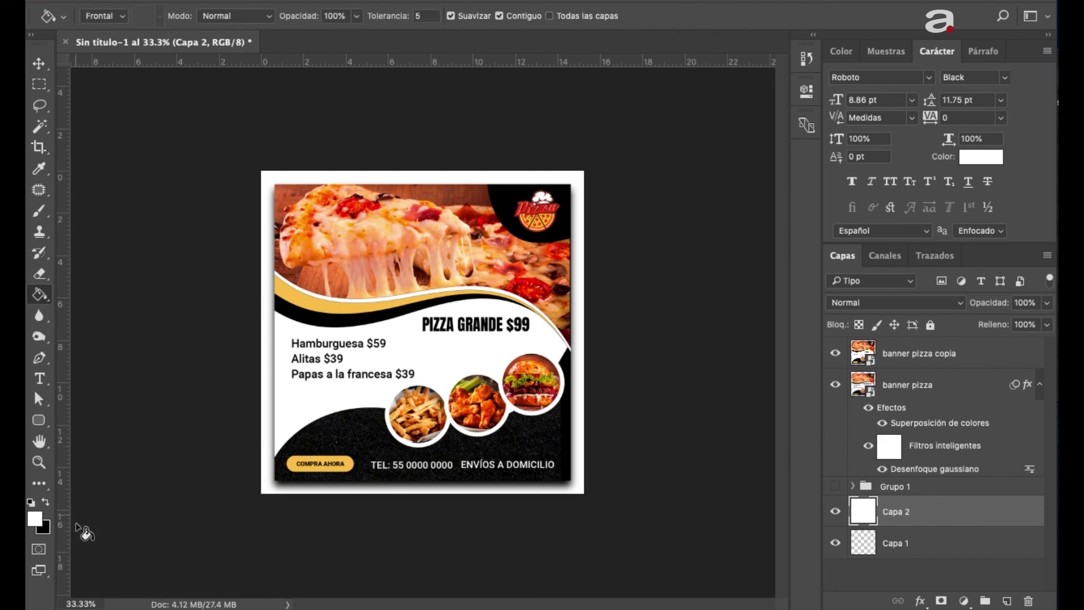
click(35, 518)
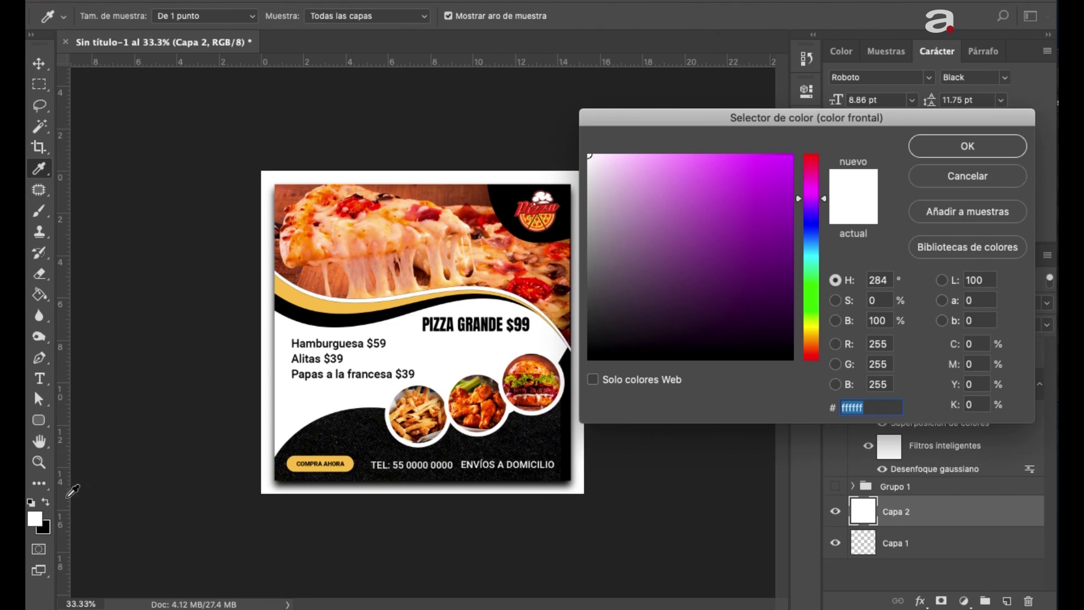
click(589, 195)
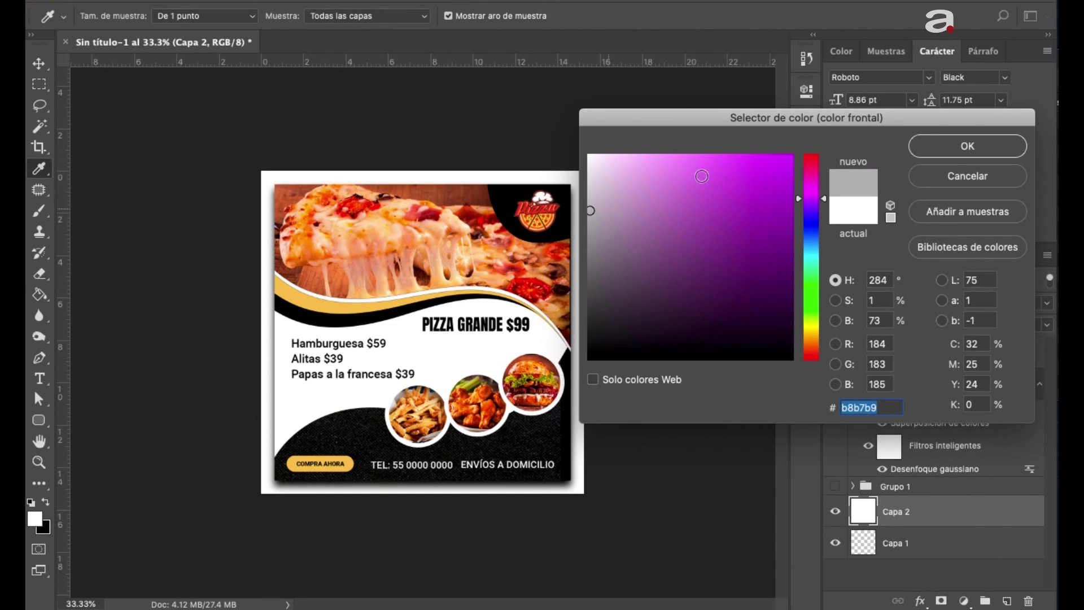
click(930, 147)
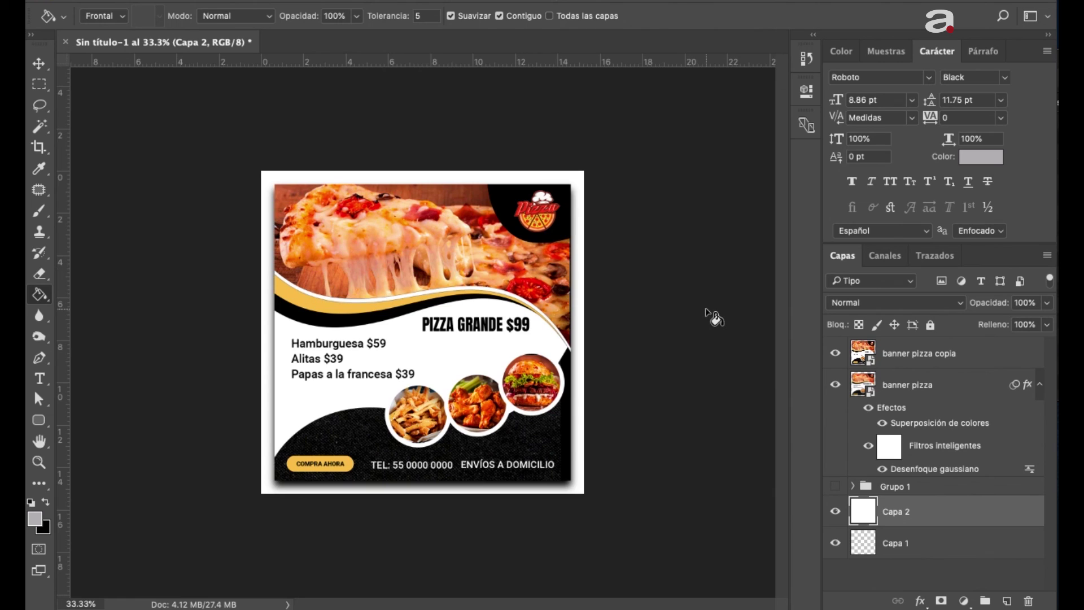
click(573, 355)
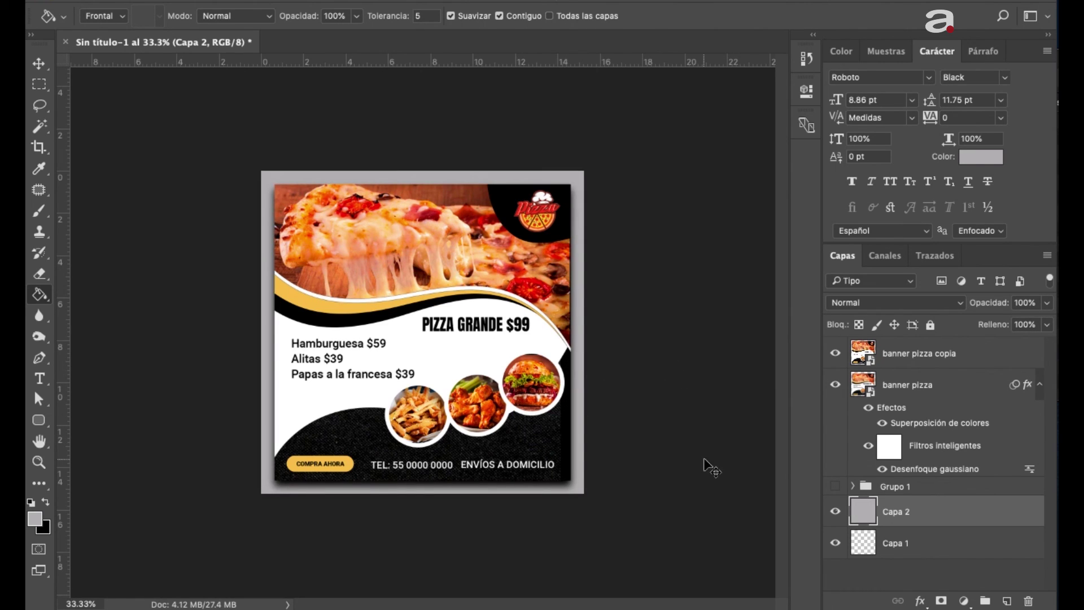
key(ctrl+plus)
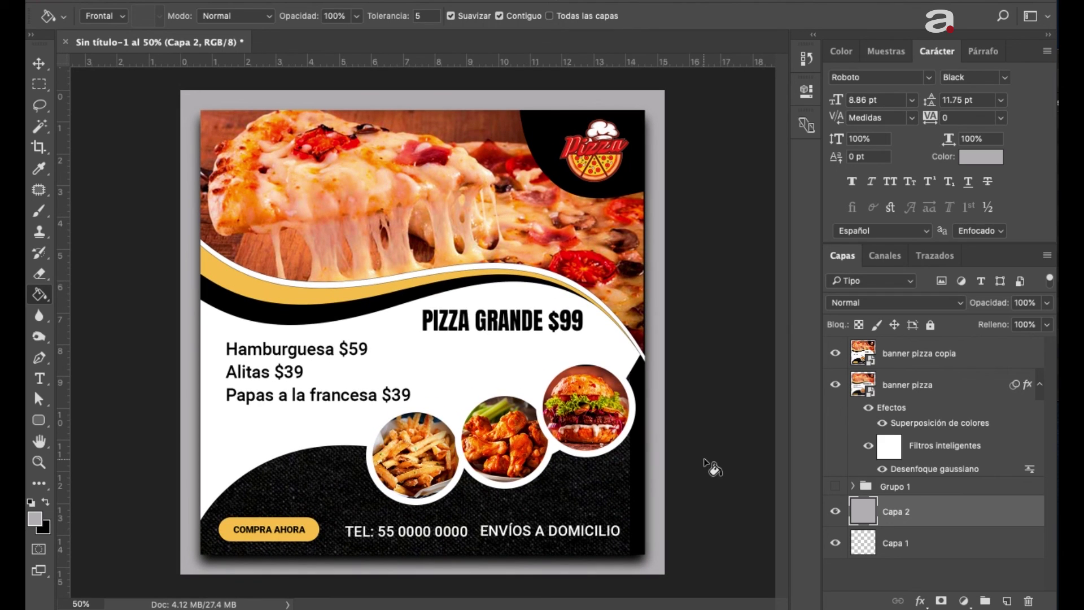
key(ctrl+minus)
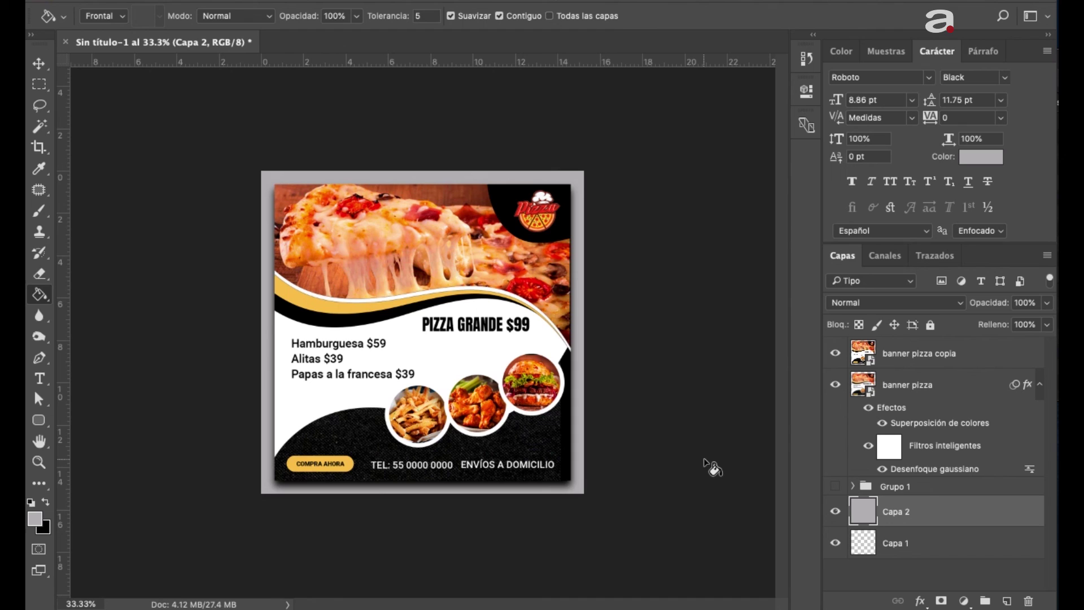
key(ctrl+plus)
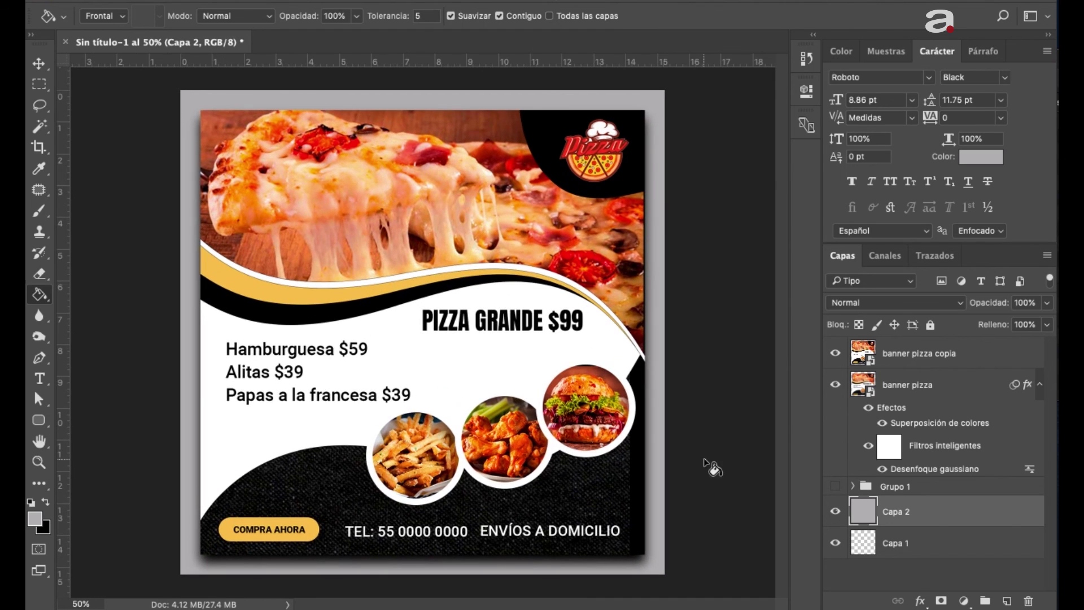